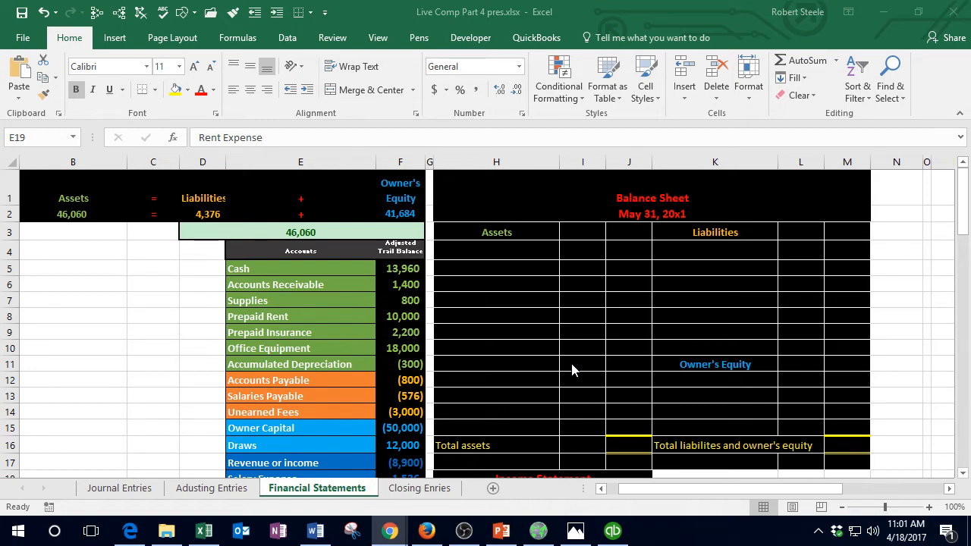
Step: View the Summary Balance Sheet in QuickBooks, and return to the Excel workbook to highlight the accounts and amounts in E5:F8
left_click(613, 531)
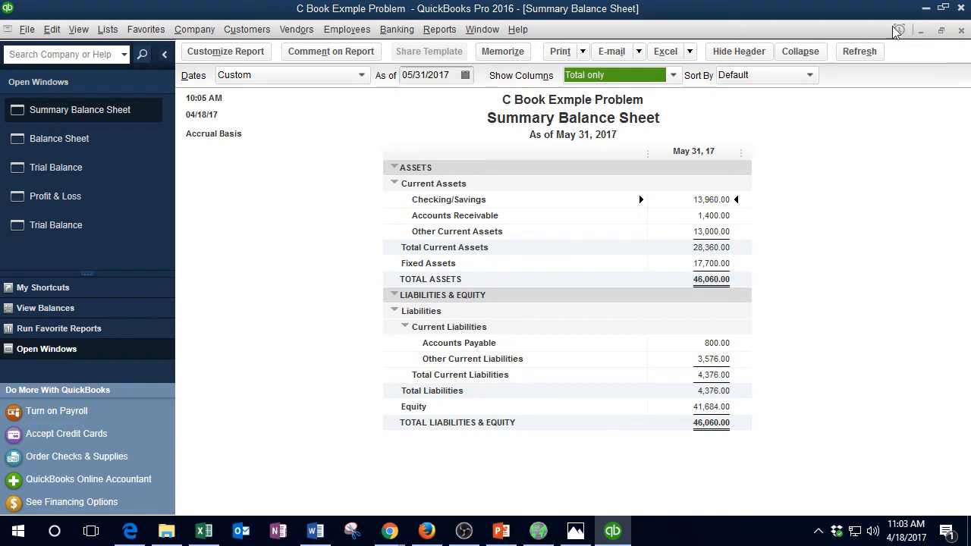
left_click(924, 9)
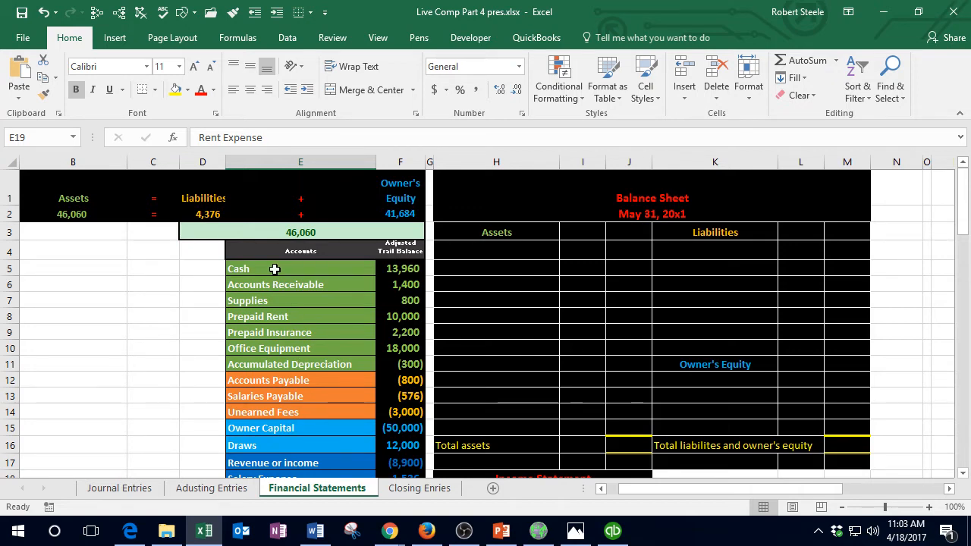
left_click_drag(271, 268, 395, 315)
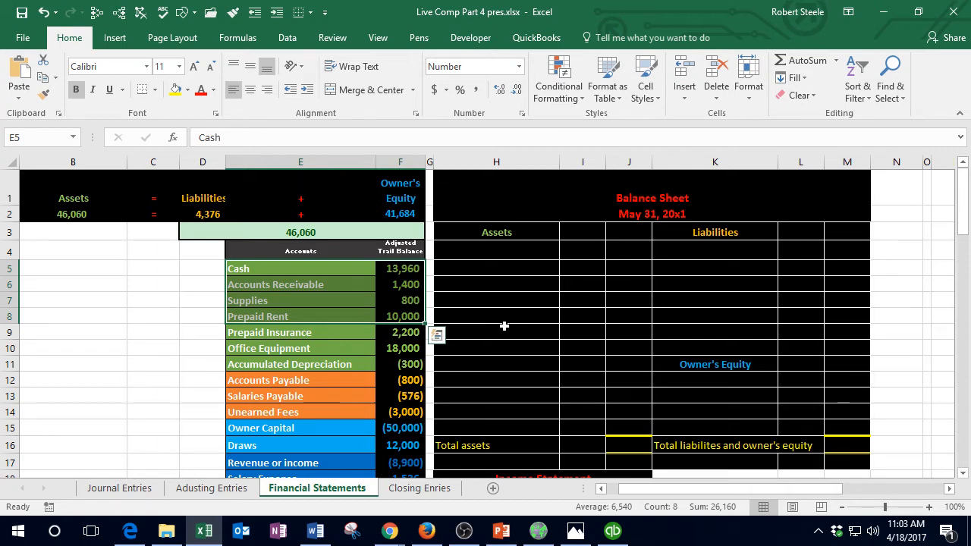
Step: Review the dated debit and credit entries on the Journal Entries sheet, starting from column A
left_click(119, 488)
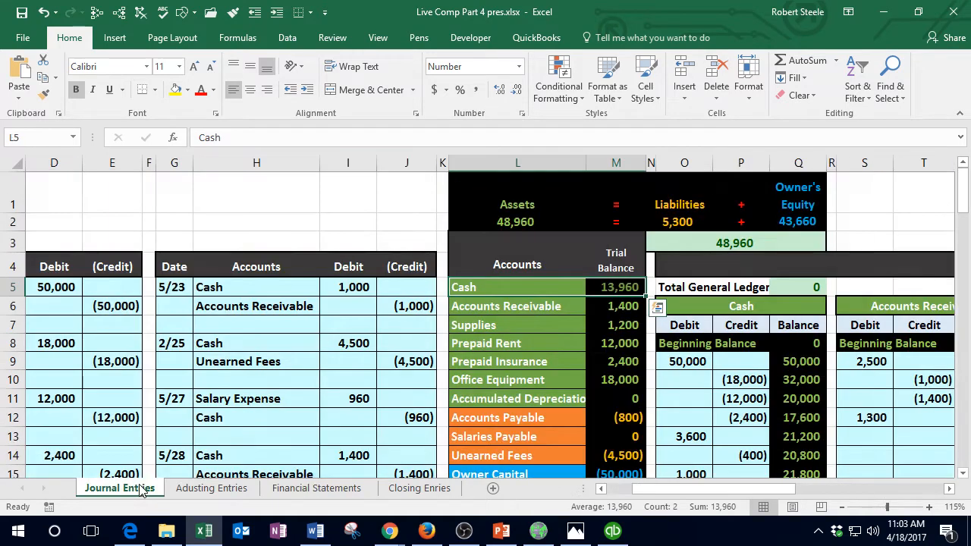
left_click(204, 403)
key("Left")
key("Left")
key("Left")
key("Left")
key("Left")
key("Left")
key("Left")
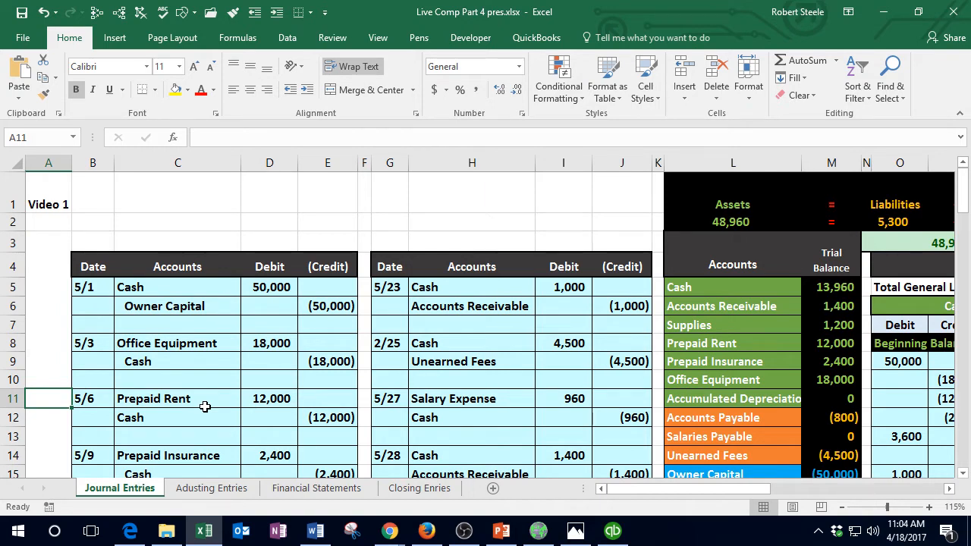
Step: Examine the general ledger accounts beside the journal entries and the Trial Balance column heading
left_click(901, 363)
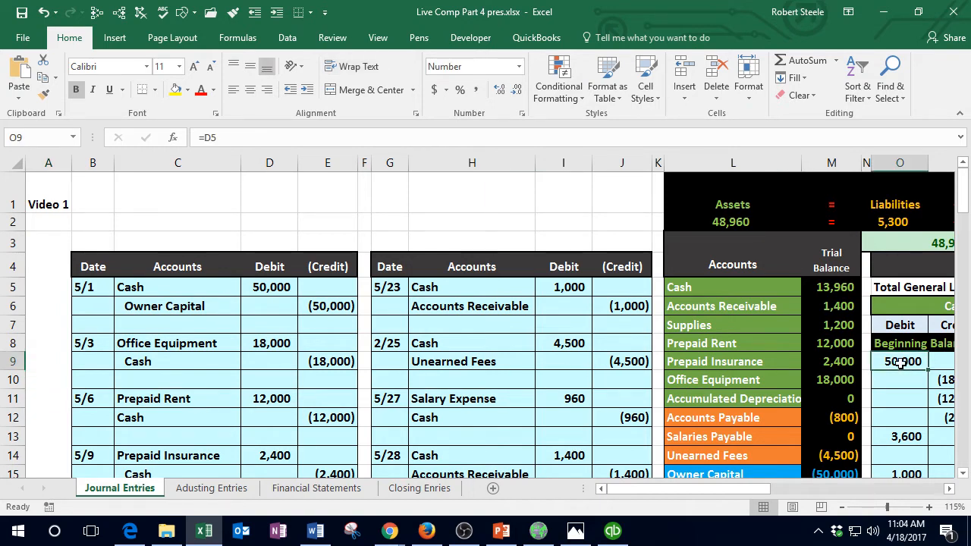
key("Right")
key("Right")
key("Right")
key("Right")
key("Right")
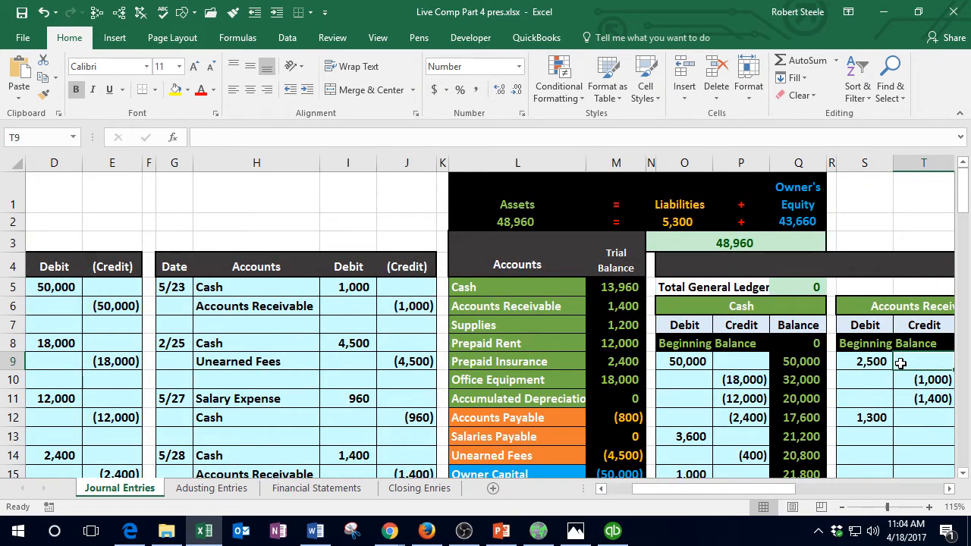
left_click(627, 266)
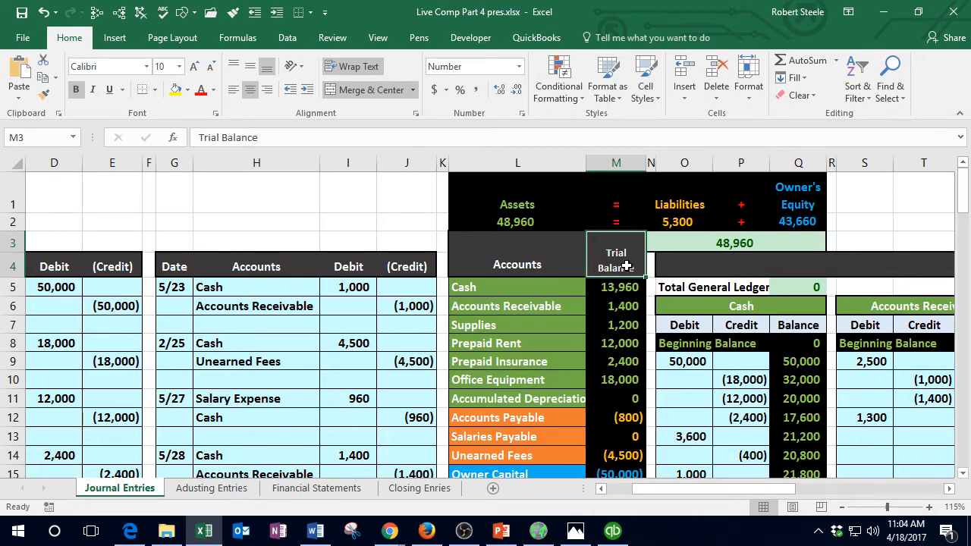
Step: Compare the unadjusted trial balance, the adjusting entries and the adjusted trial balance on the Adusting Entries sheet
left_click(230, 489)
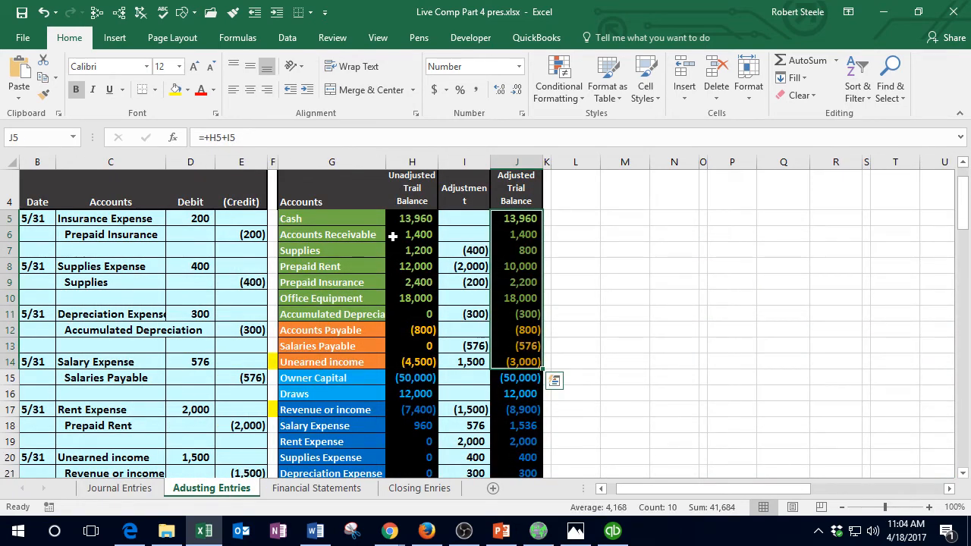
left_click(409, 191)
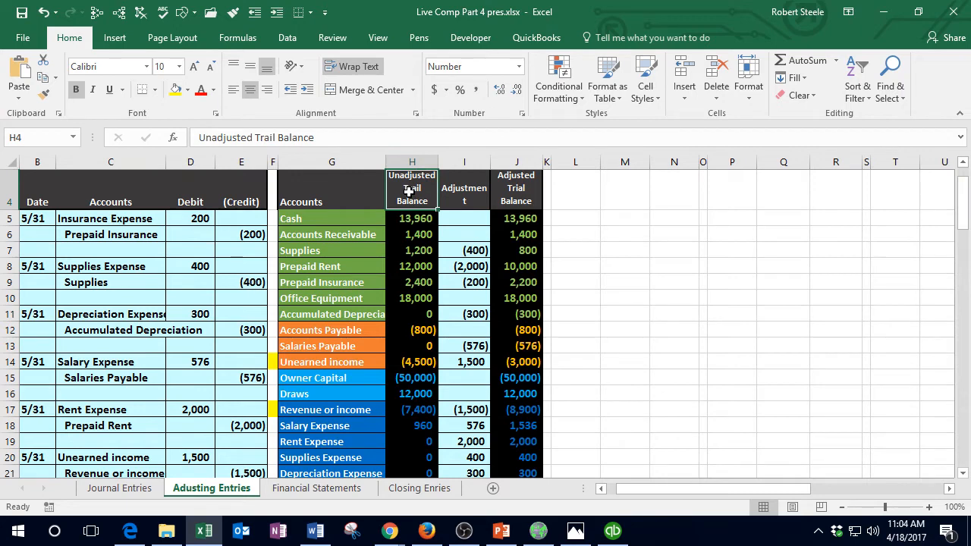
left_click(201, 202)
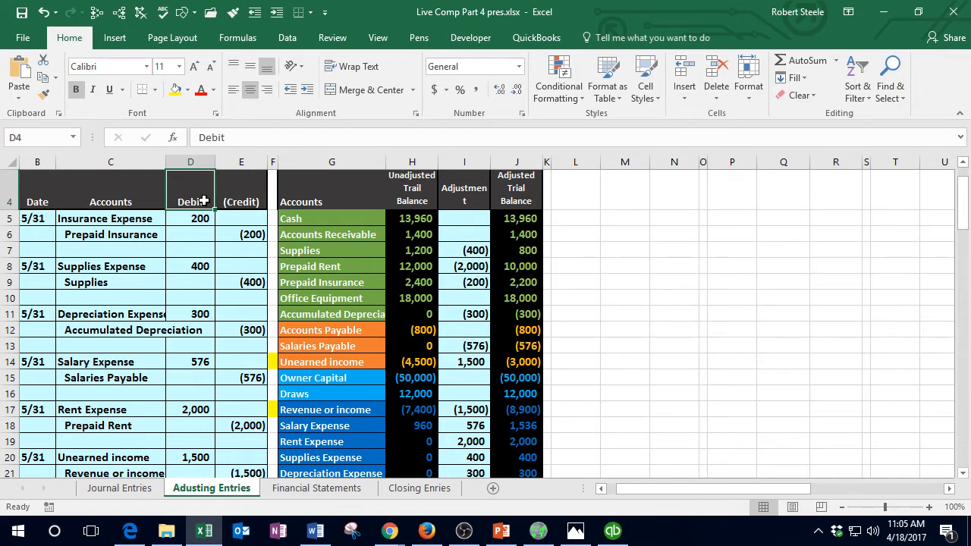
left_click(515, 201)
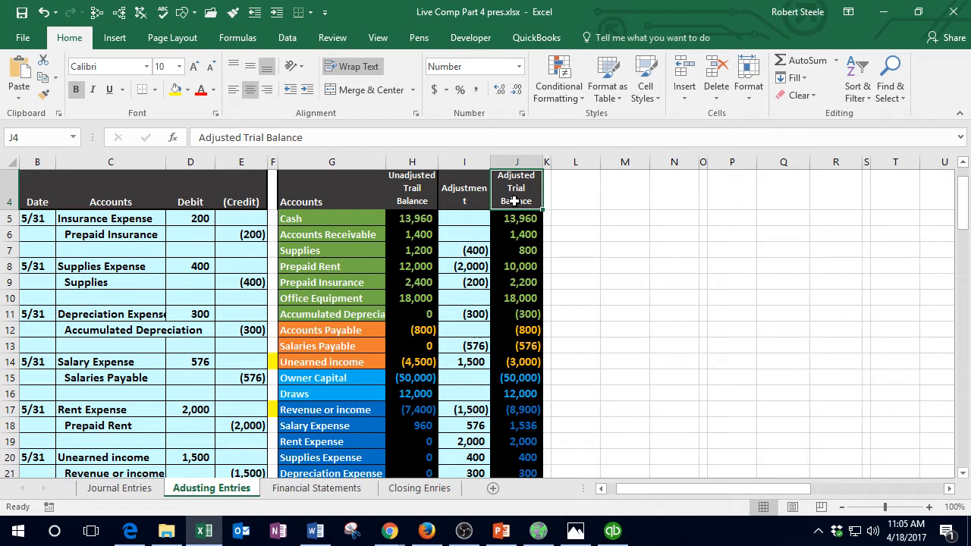
left_click(420, 191)
left_click(509, 188)
Step: Examine the account list and the adjusted trial balance column on the Financial Statements sheet
left_click(343, 490)
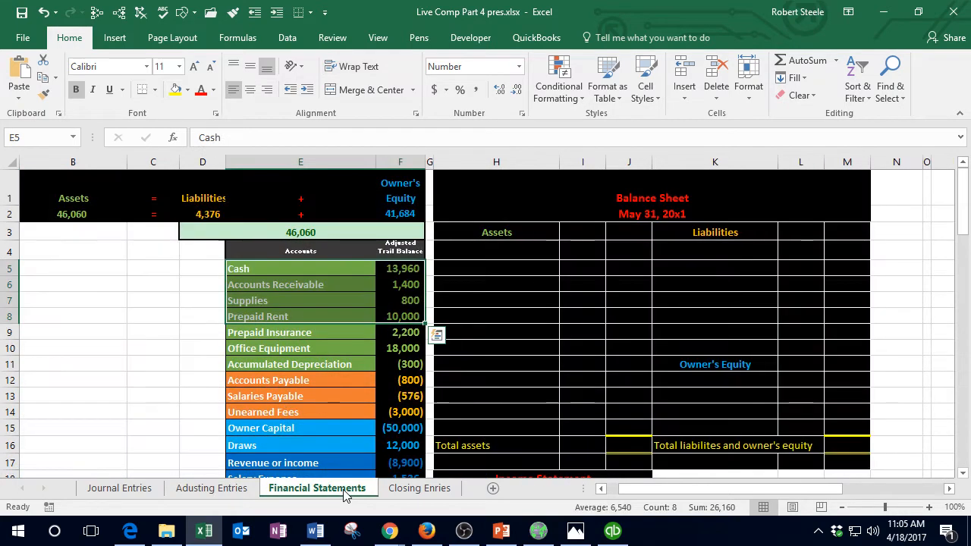
left_click(370, 409)
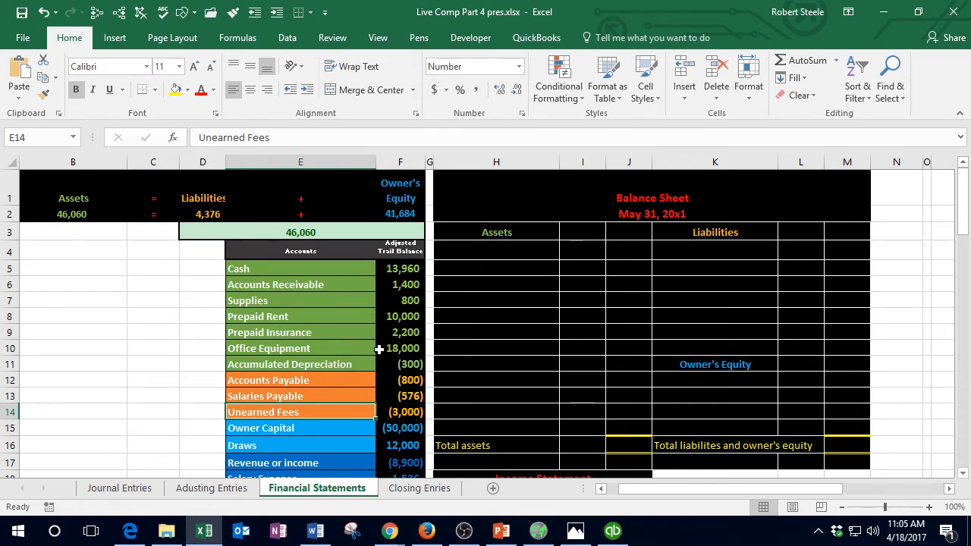
left_click(400, 256)
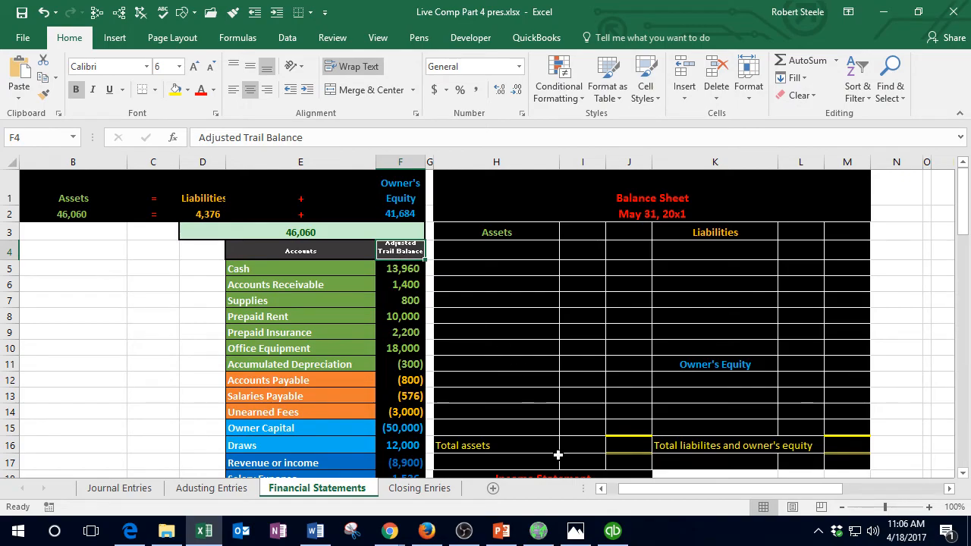
Step: Switch to QuickBooks to review the Trial Balance and Balance Sheet reports, and briefly view the cartoon 1.png in Photos
left_click(613, 531)
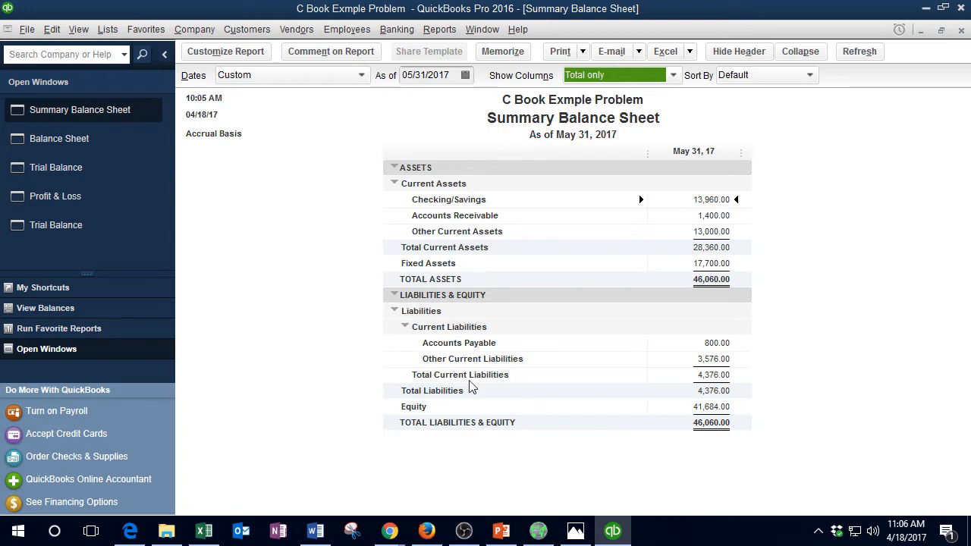
left_click(97, 176)
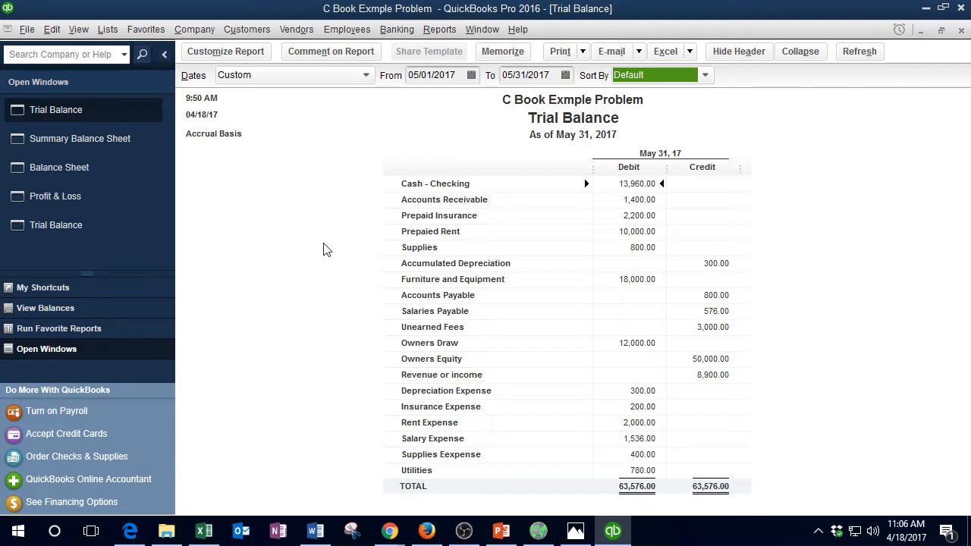
left_click(64, 172)
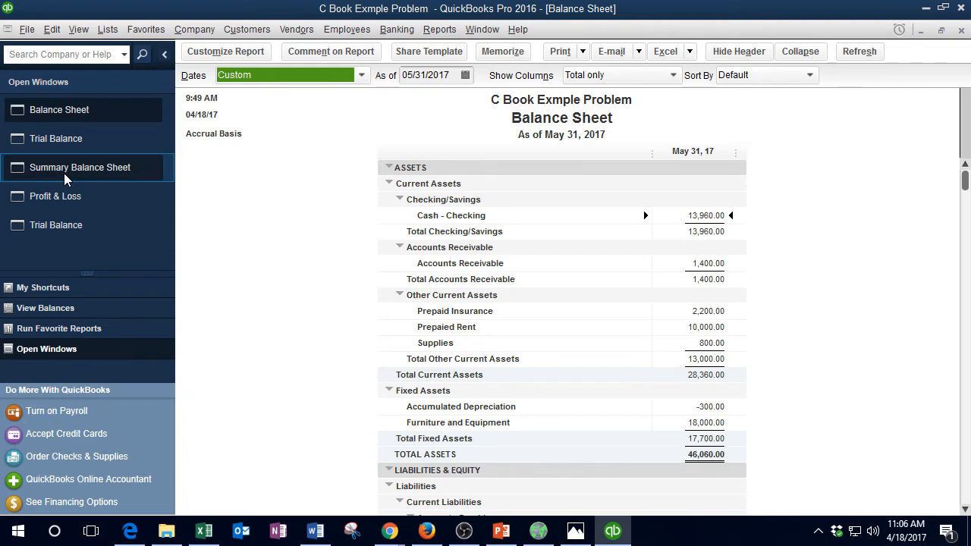
left_click(579, 518)
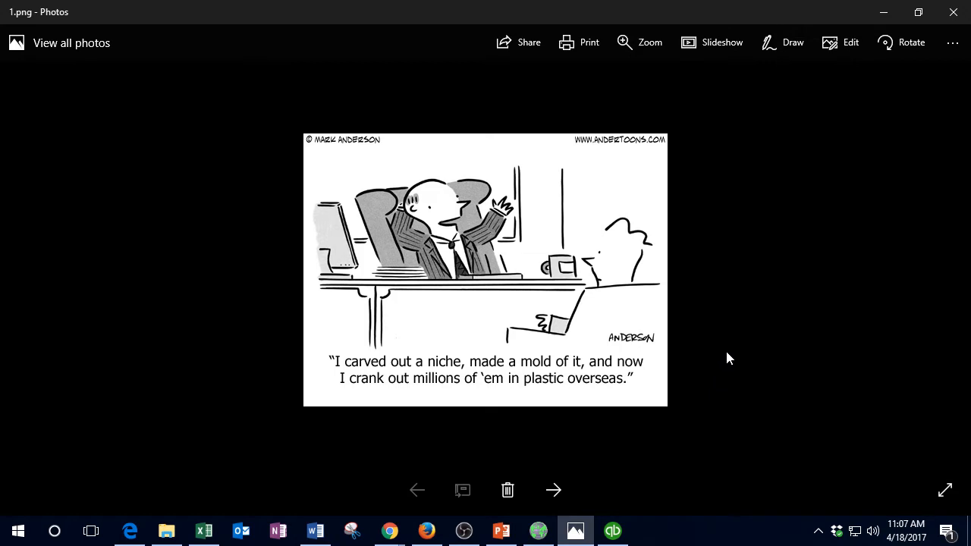
left_click(883, 16)
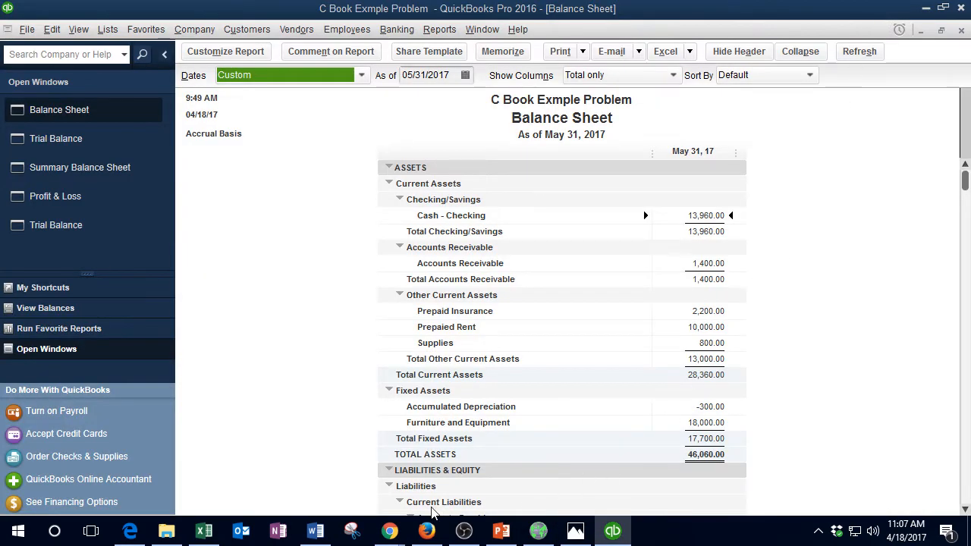
Step: Return to Excel and look over the blank balance sheet and income statement templates on the Financial Statements sheet
left_click(204, 531)
left_click(530, 286)
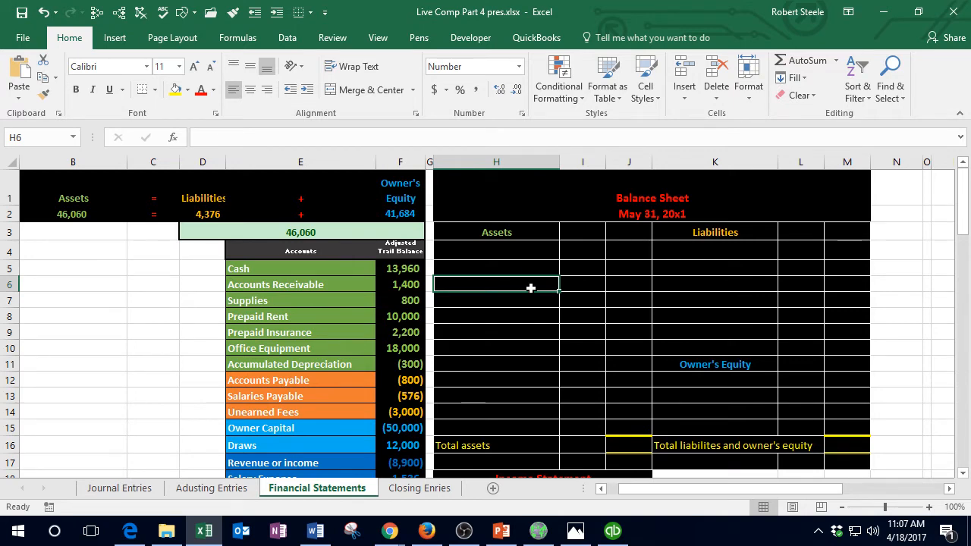
scroll(530, 288, "down", 1)
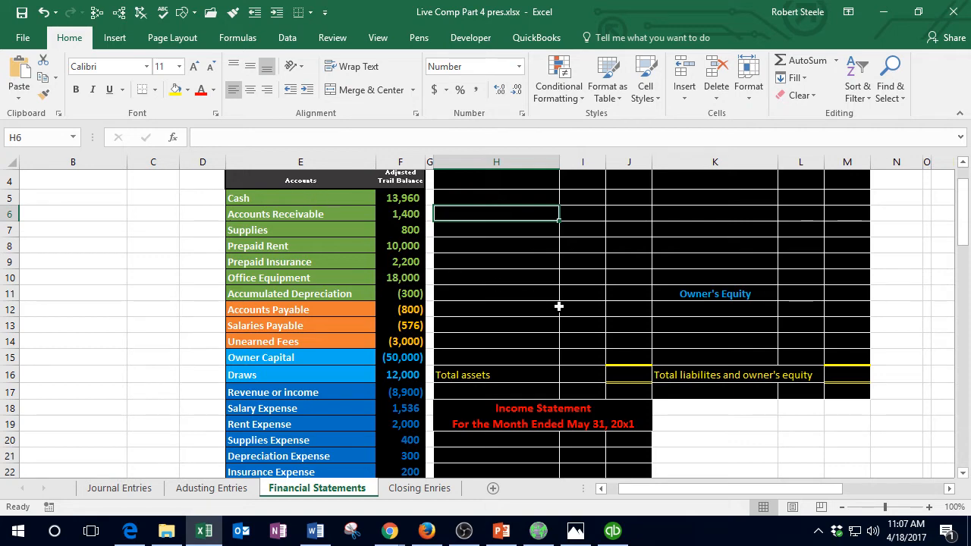
scroll(558, 307, "down", 1)
scroll(558, 307, "up", 1)
Step: Check the sum of the adjusted trial balance amounts in F5:F23 against the Total Debits - Total (credits) cell
left_click(408, 212)
left_click(404, 199)
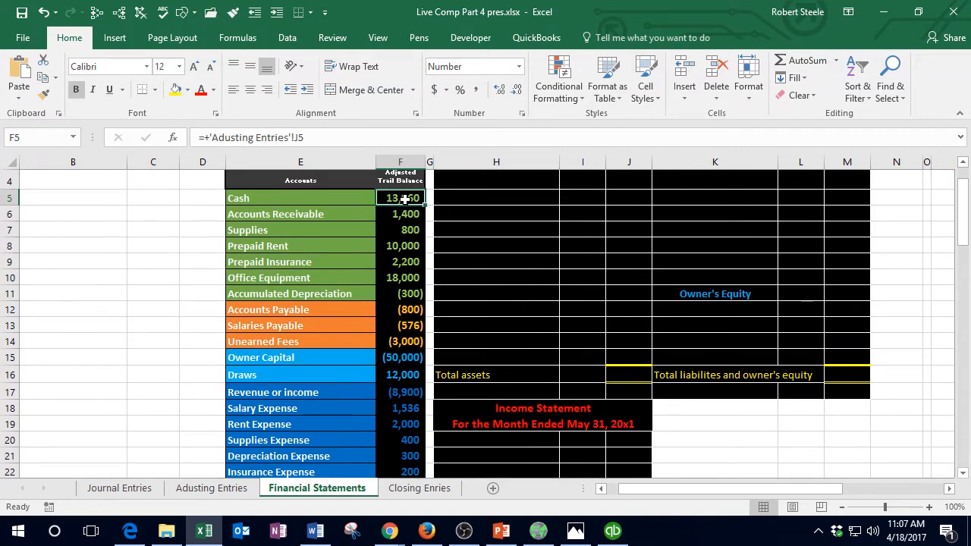
left_click_drag(404, 199, 409, 437)
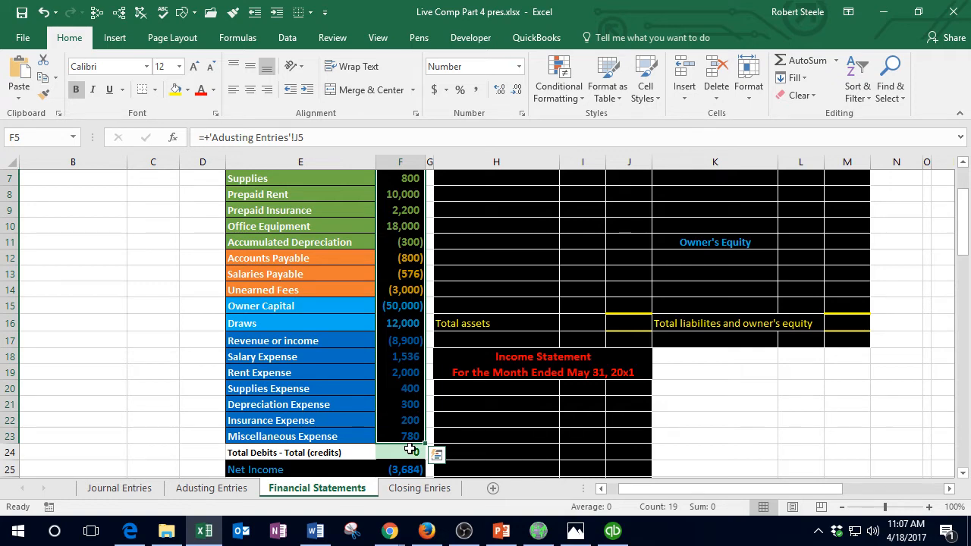
left_click(410, 449)
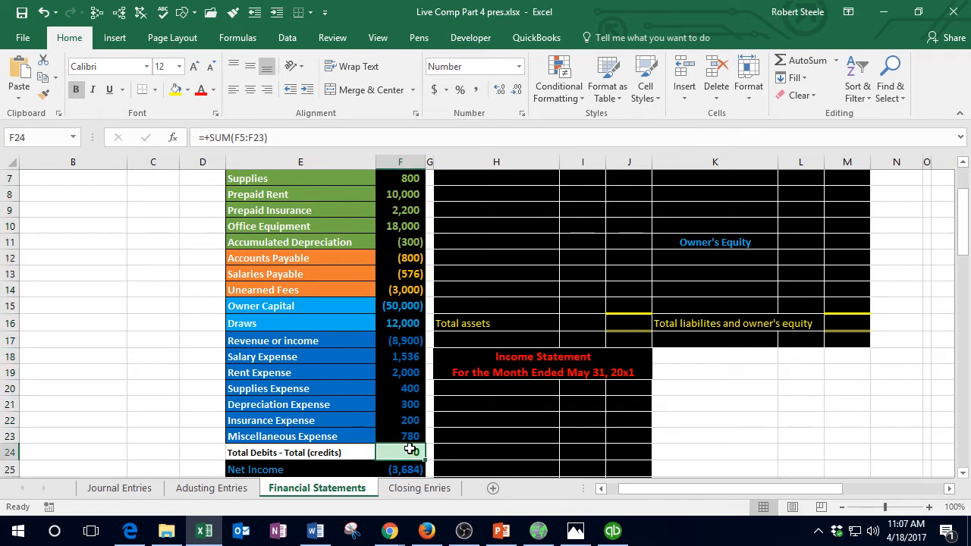
Step: Inspect which cells the Net Income formula in F25 sums, and reselect the Total Debits - Total (credits) cell
scroll(409, 449, "down", 1)
left_click(411, 421)
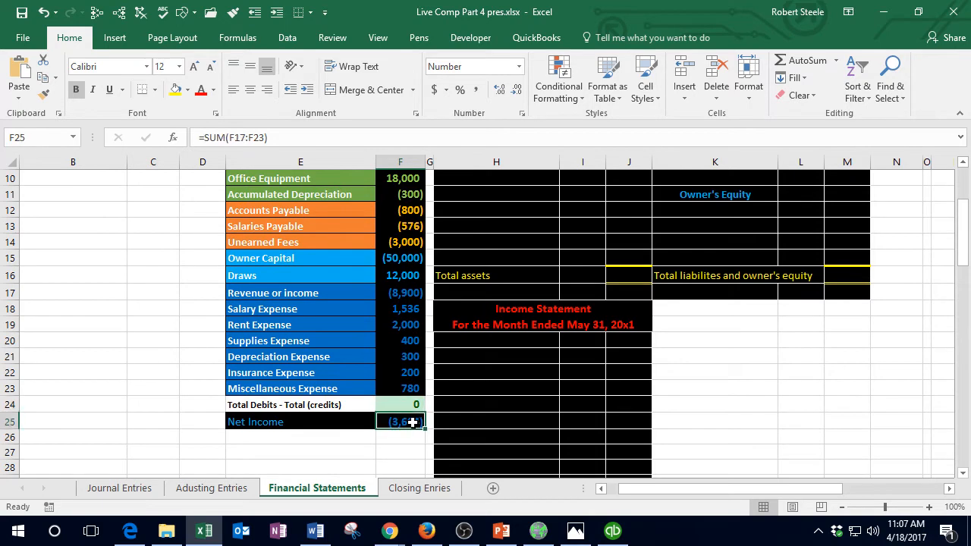
double_click(412, 421)
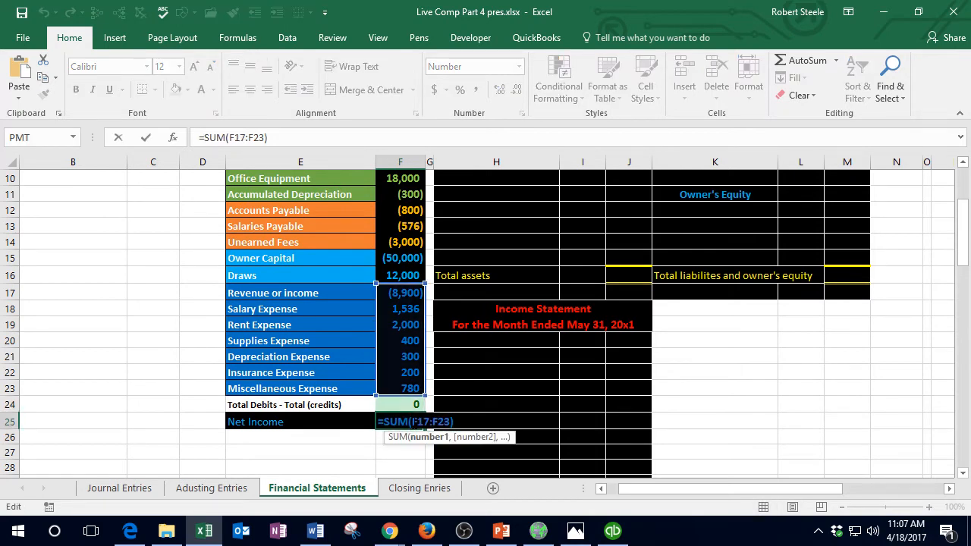
key("Return")
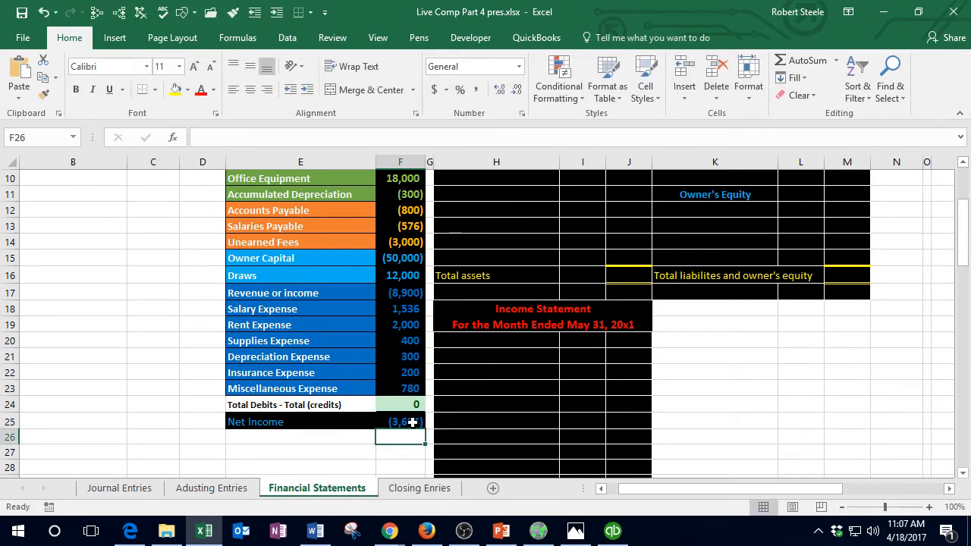
left_click(410, 403)
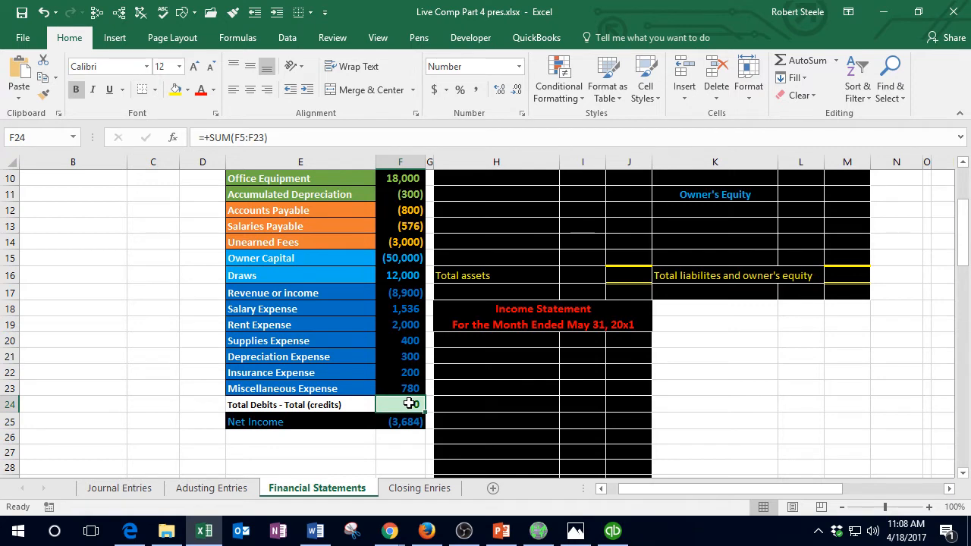
Step: Check the sums of the asset amounts in F5:F11, the liabilities in F12:F14 and the income and expense amounts in F17:F23
scroll(409, 404, "up", 2)
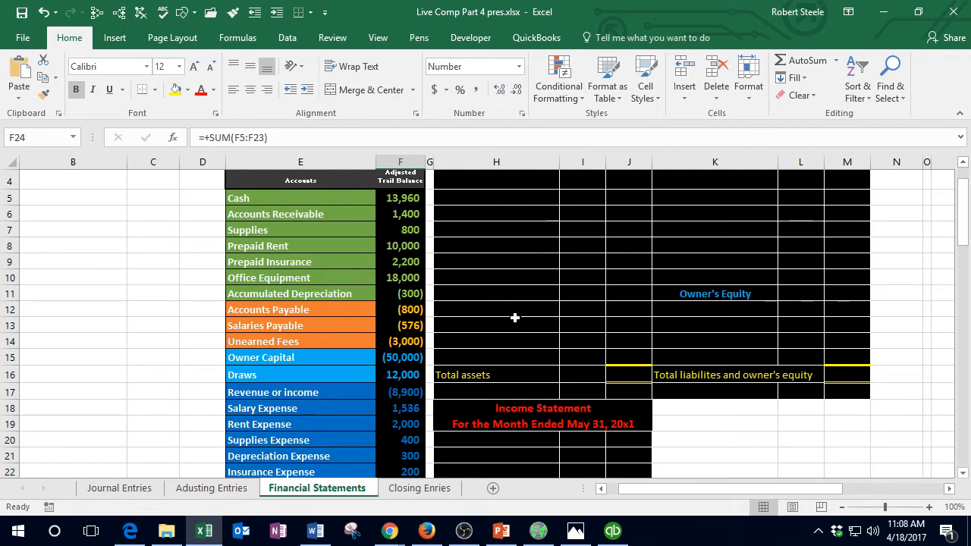
scroll(282, 316, "up", 1)
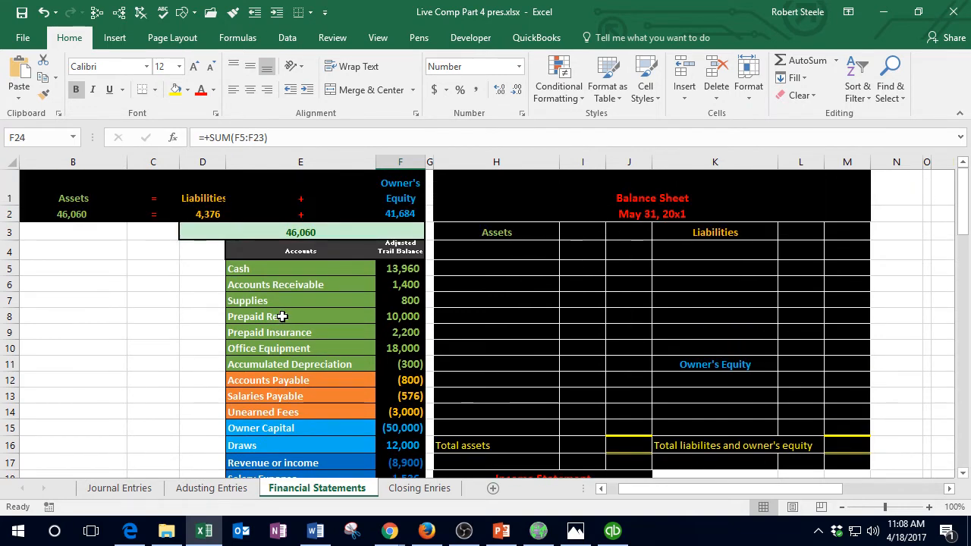
left_click_drag(400, 267, 403, 366)
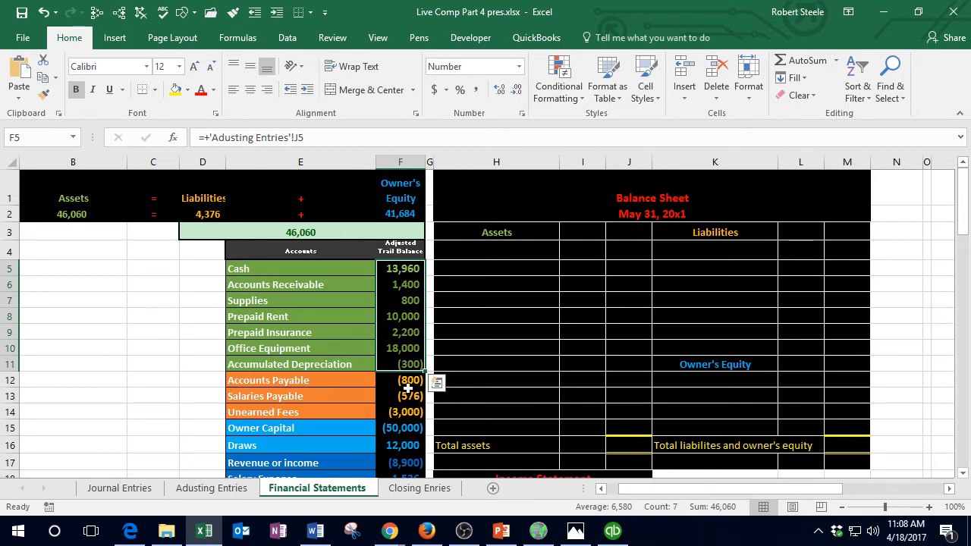
left_click_drag(406, 381, 407, 406)
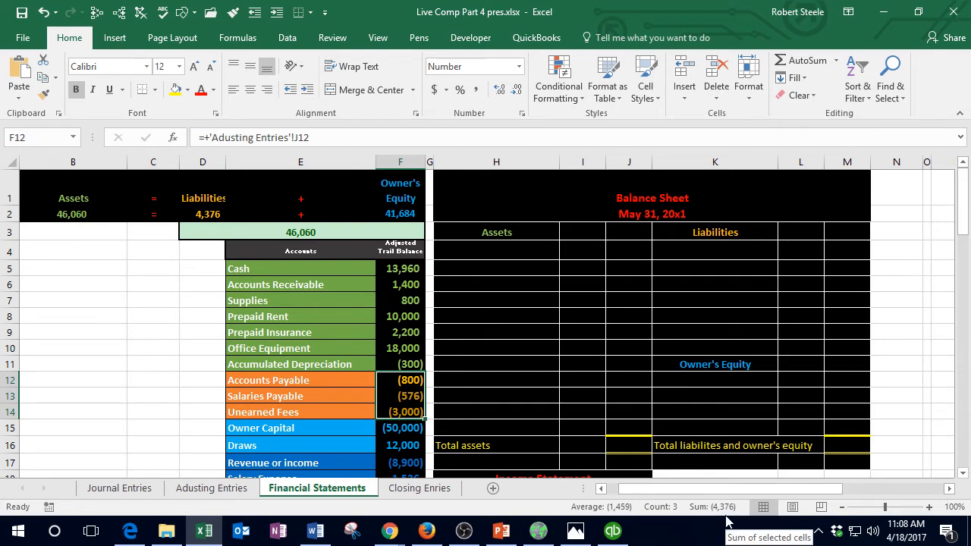
scroll(302, 381, "down", 2)
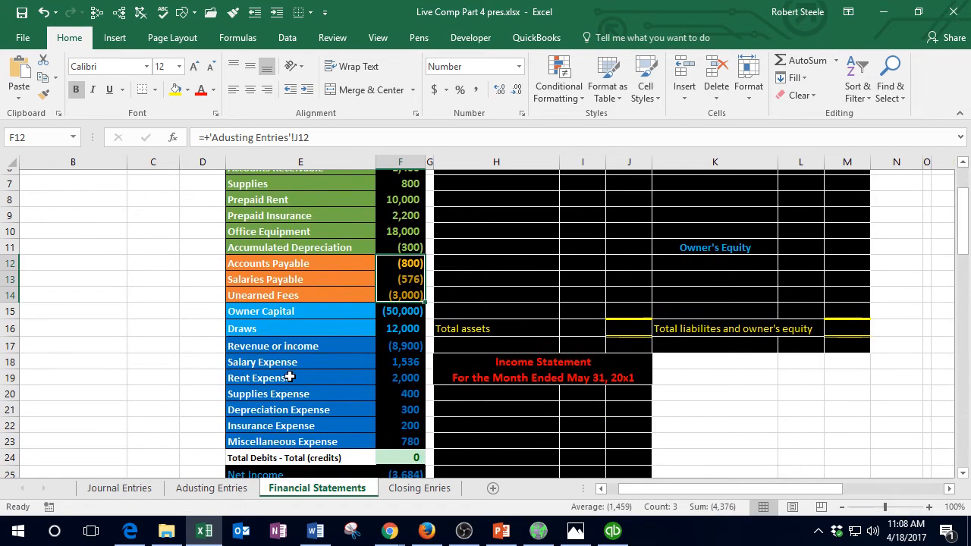
left_click_drag(409, 339, 414, 436)
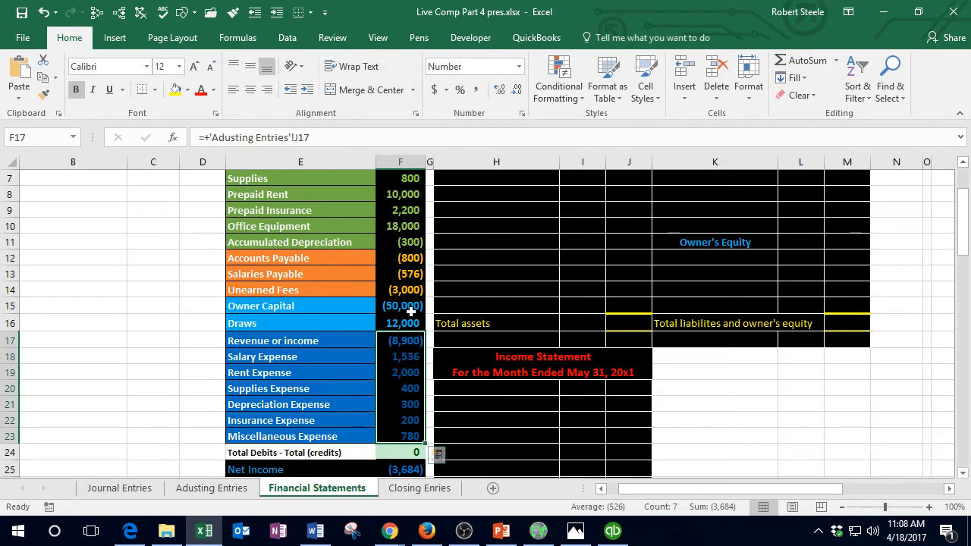
Step: Check the sum of the equity, income and expense amounts in F15:F23 against the sum of assets and liabilities in F5:F14
left_click_drag(410, 311, 413, 437)
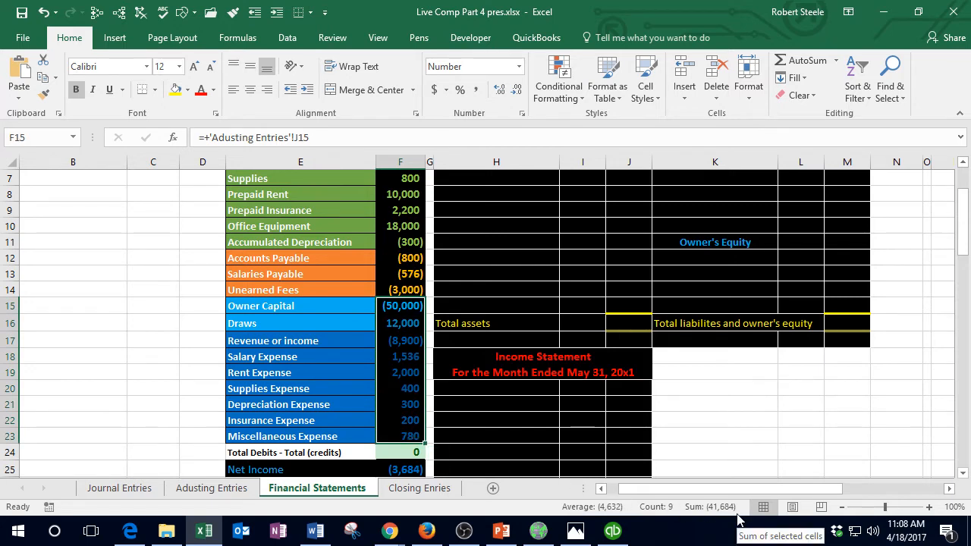
scroll(351, 384, "up", 2)
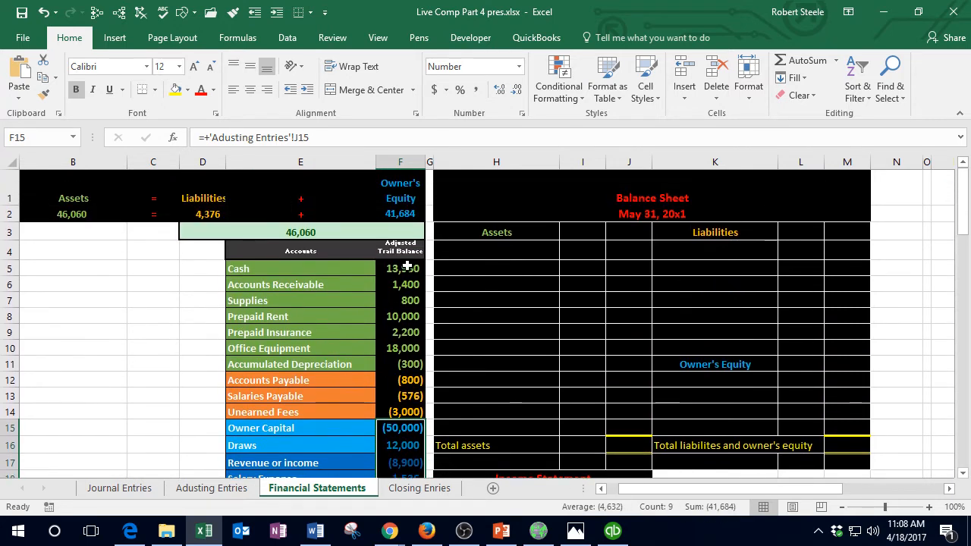
left_click_drag(408, 265, 406, 413)
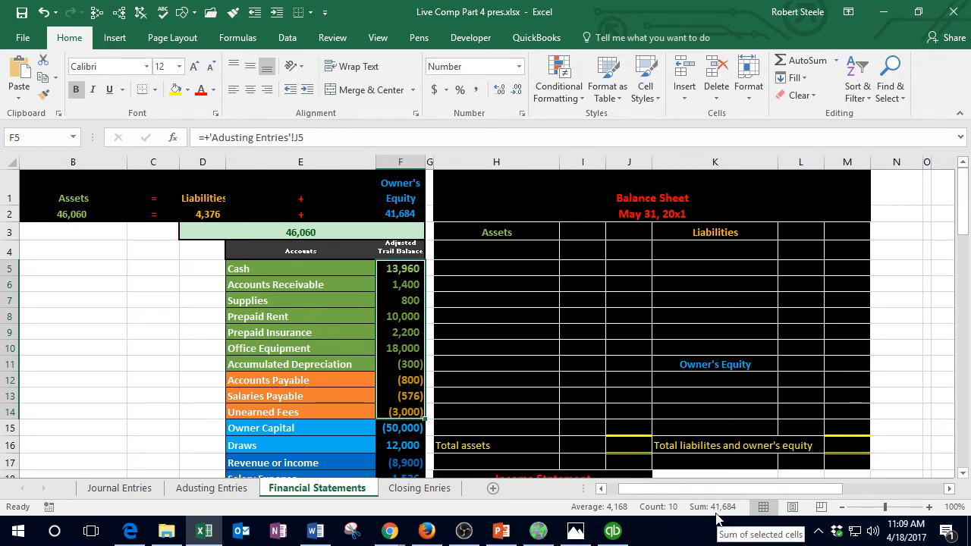
left_click(406, 335)
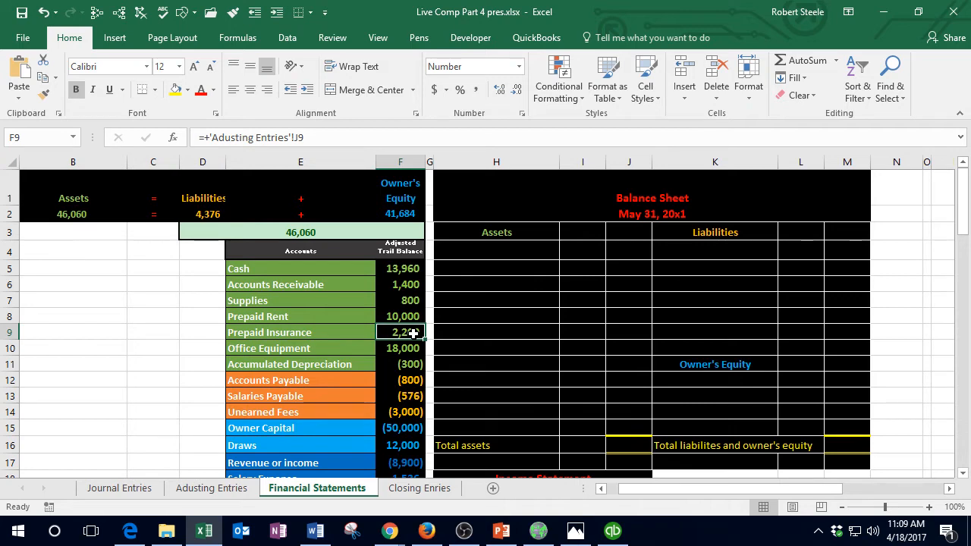
Step: Compare the trial balance accounts with the balance sheet template's title, date and Assets, Liabilities and Owner's Equity headings
left_click(558, 198)
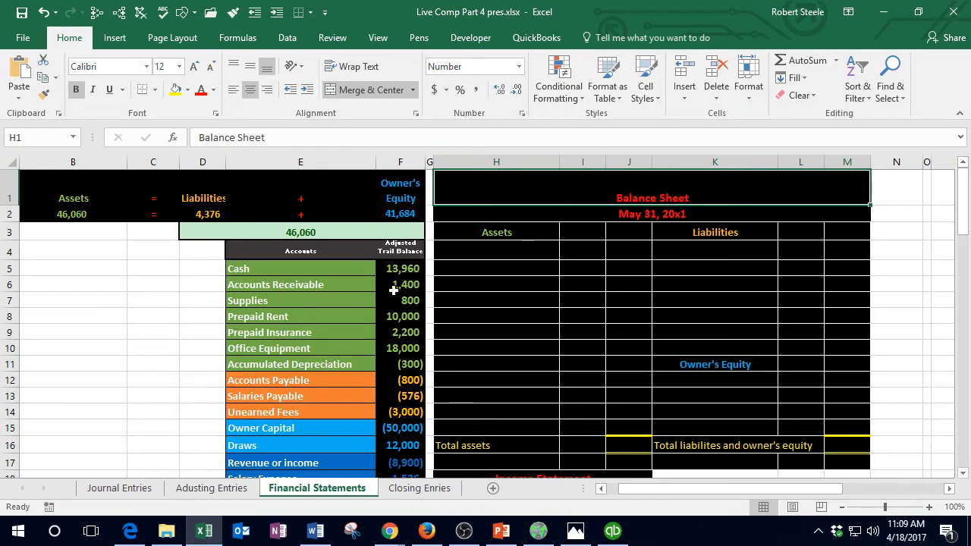
left_click(312, 267)
left_click_drag(312, 268, 394, 397)
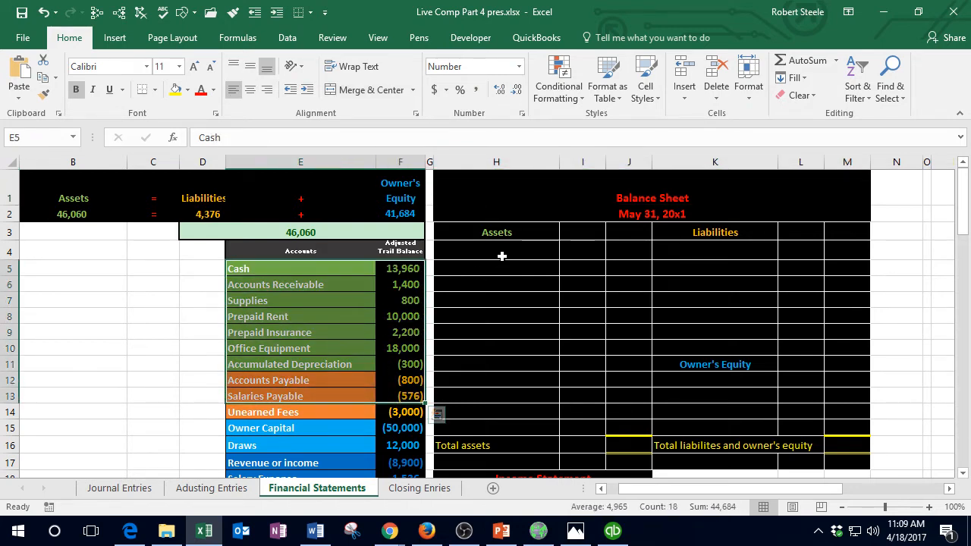
left_click(502, 251)
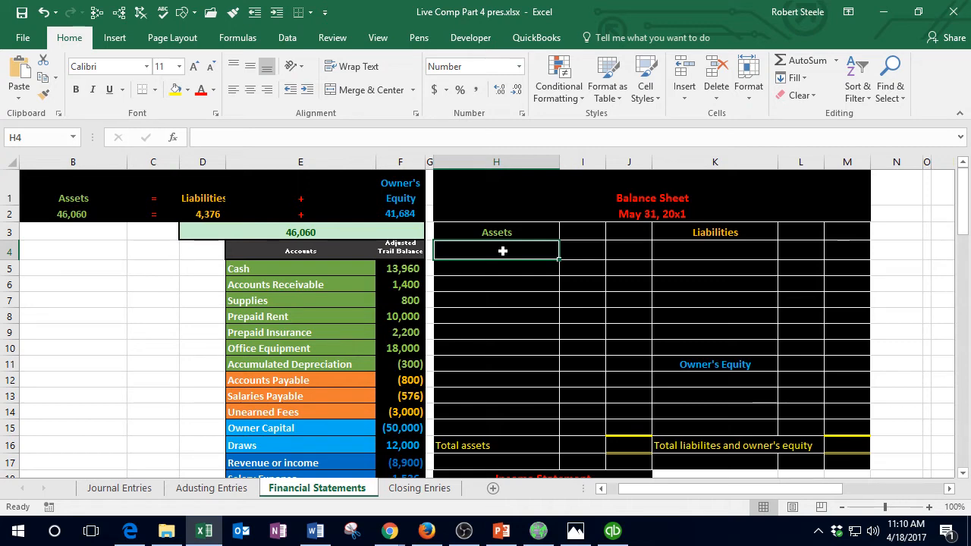
left_click(499, 234)
left_click(699, 235)
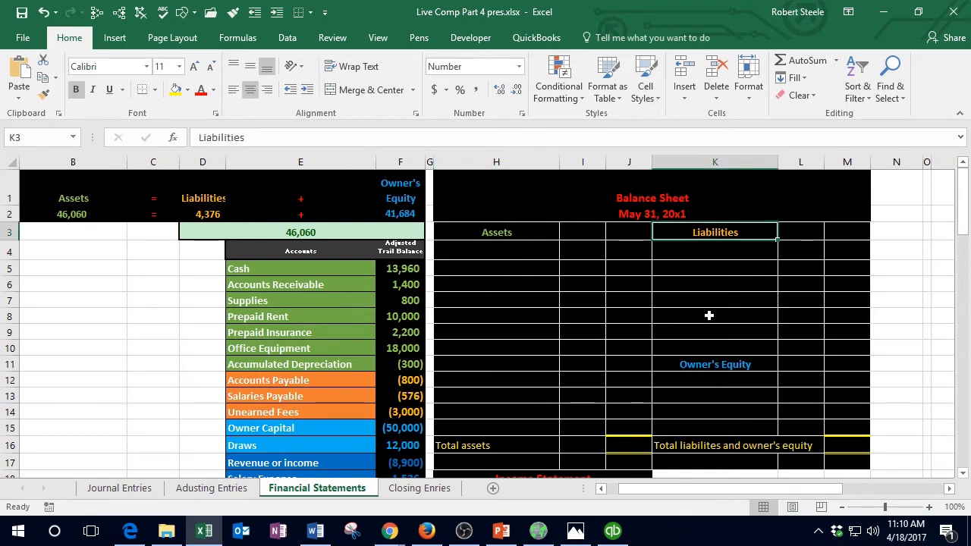
left_click(713, 364)
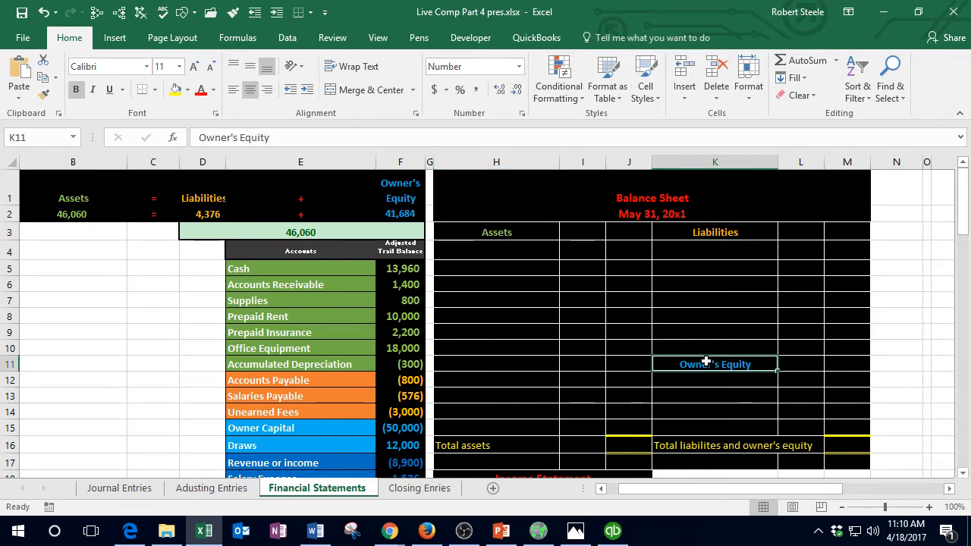
left_click(658, 215)
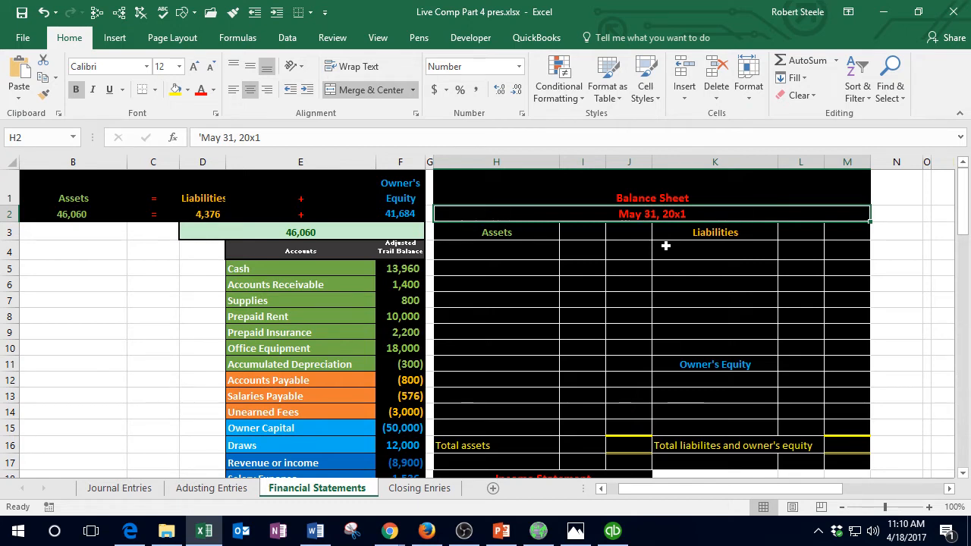
Step: Enter the subheading "Current asset:" in H4 under the Assets heading of the balance sheet
left_click(526, 256)
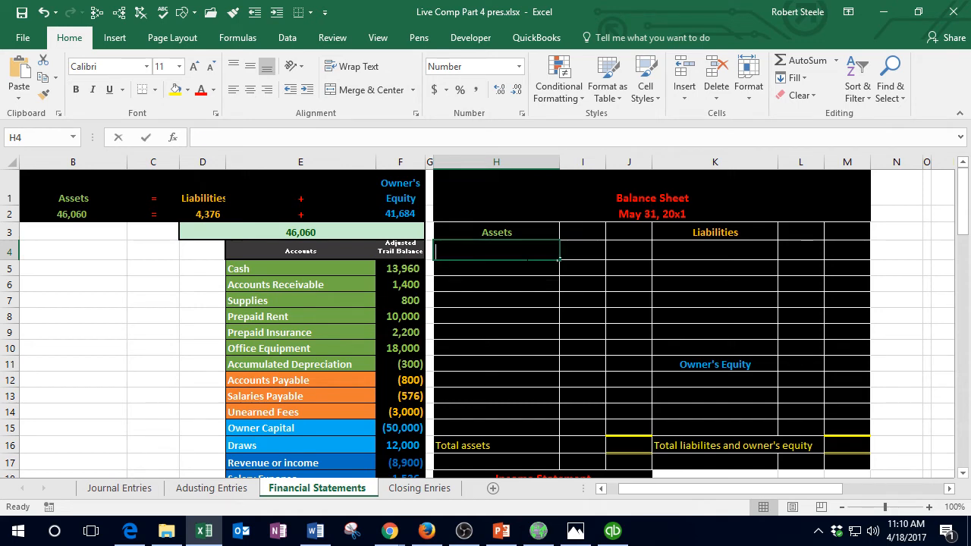
type("Current a")
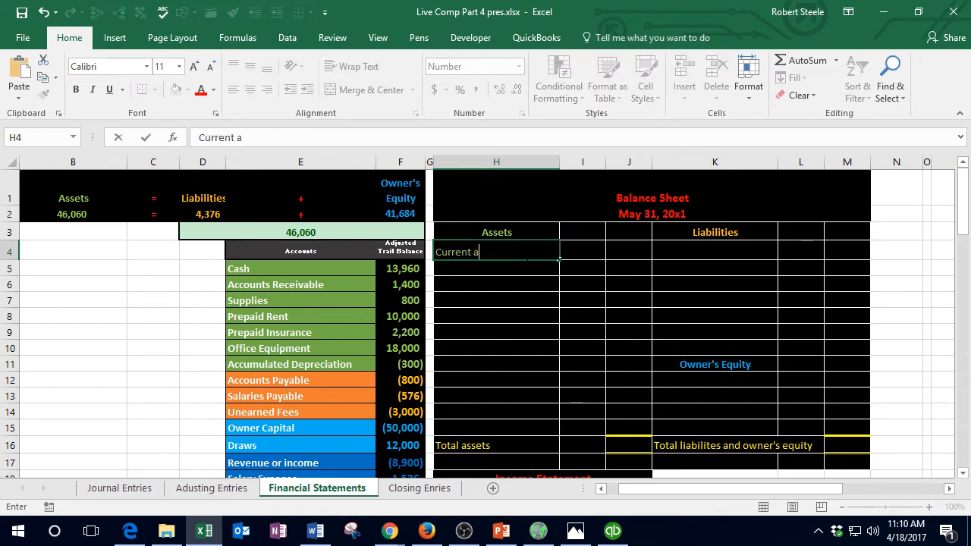
type("sset:")
key("Return")
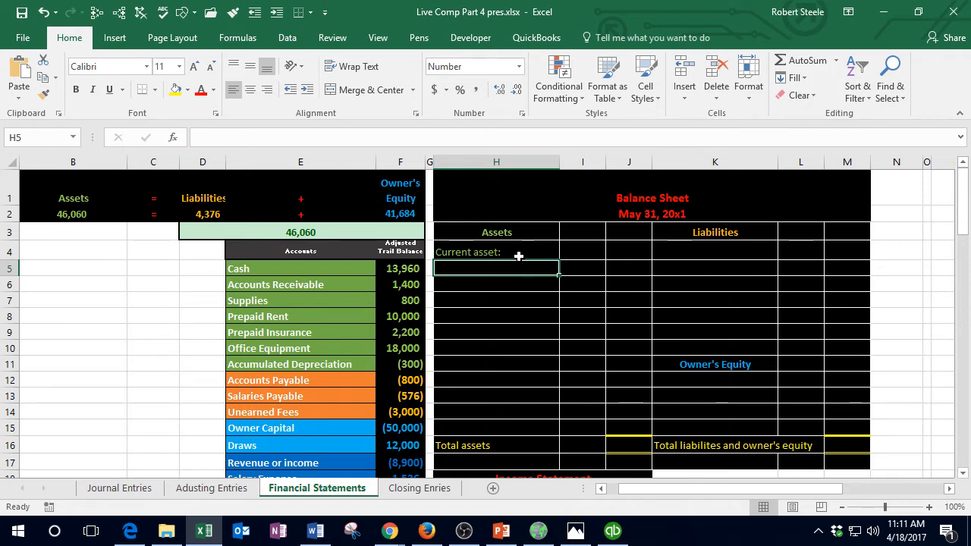
Step: Review the current asset accounts in E5:E9, and copy the Cash label from E5 into H5 without its source formatting
left_click(291, 270)
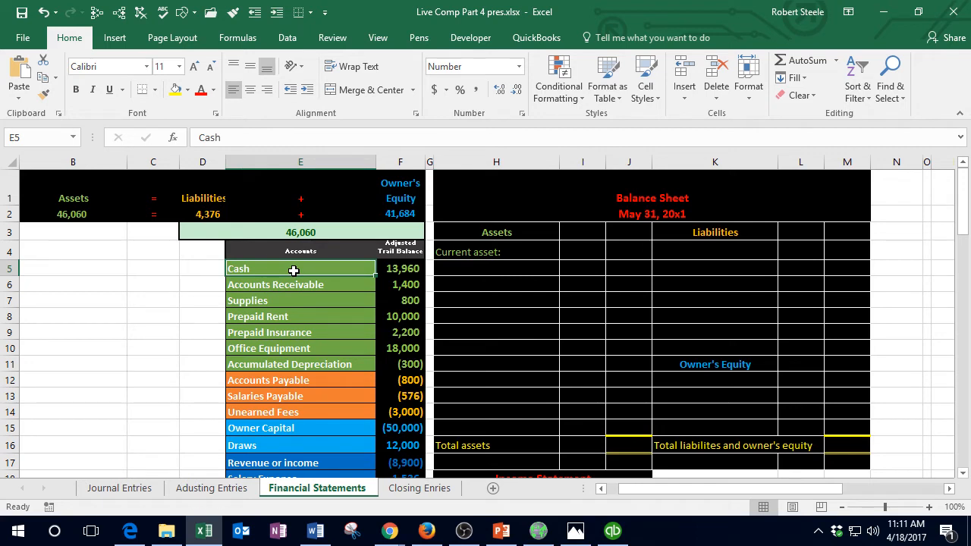
left_click_drag(293, 270, 302, 326)
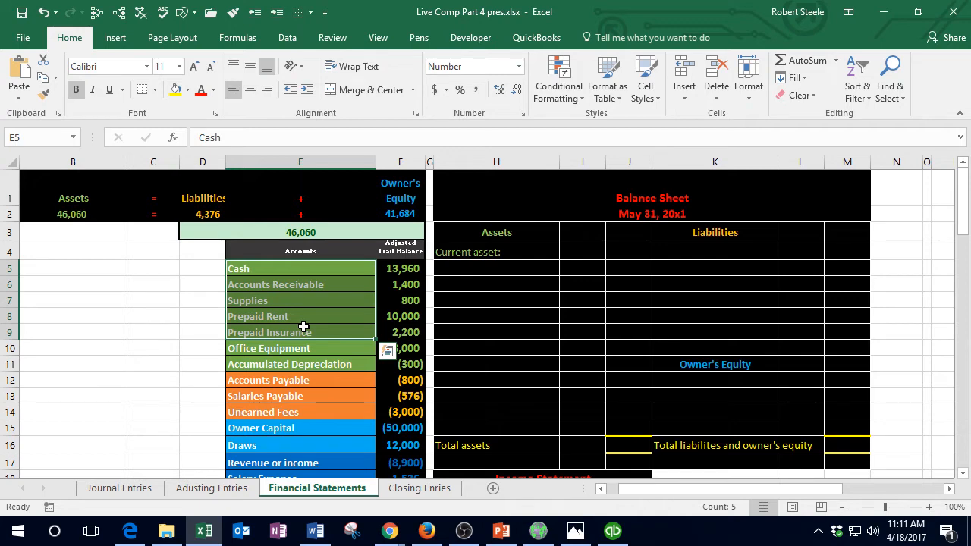
left_click(290, 267)
right_click(291, 267)
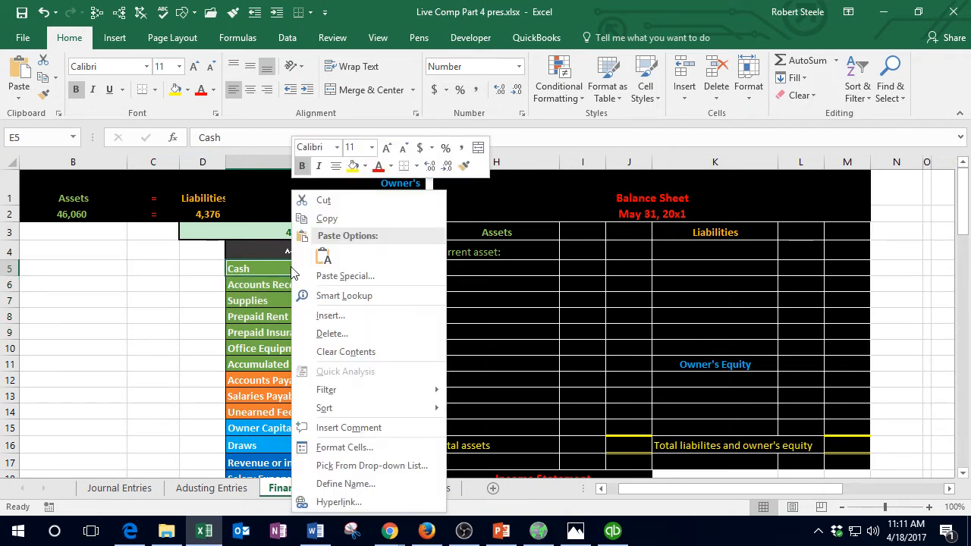
left_click(323, 218)
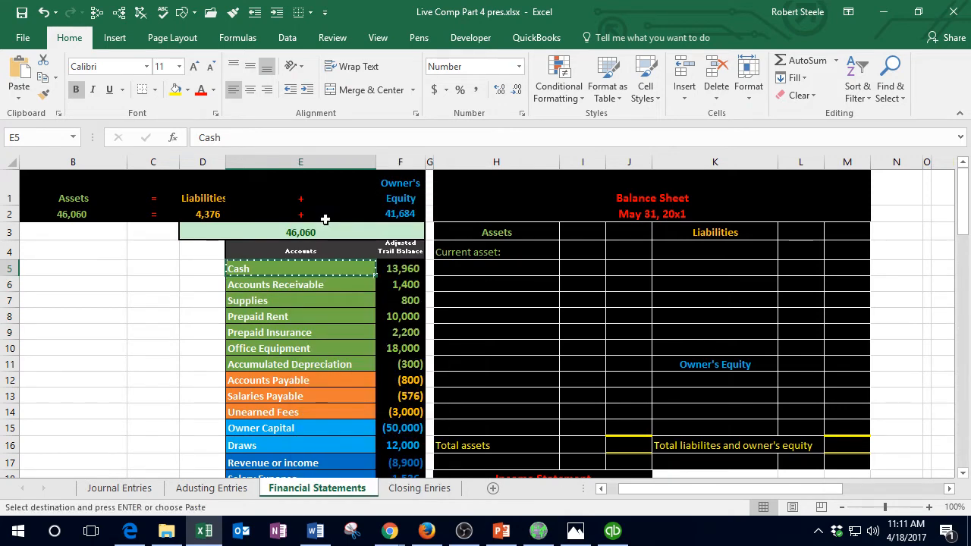
left_click(486, 267)
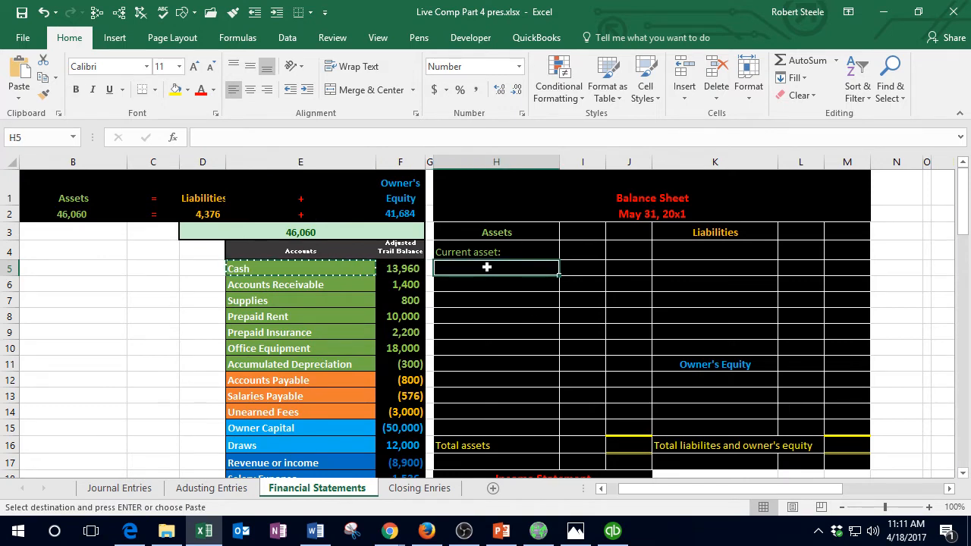
right_click(487, 267)
left_click(541, 257)
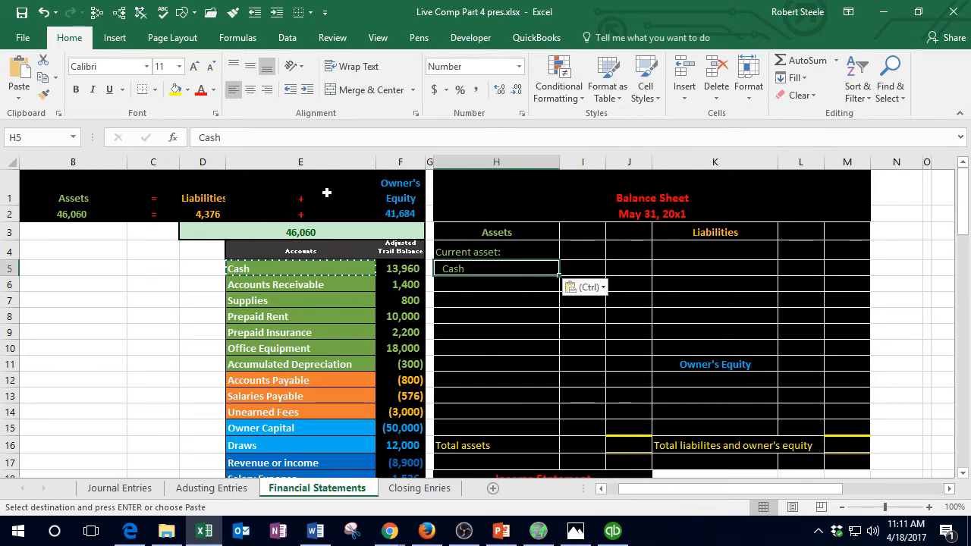
Step: Copy the unindented format of the Cash label in H5 to H6:H13, and indent Cash again by one level
left_click(289, 90)
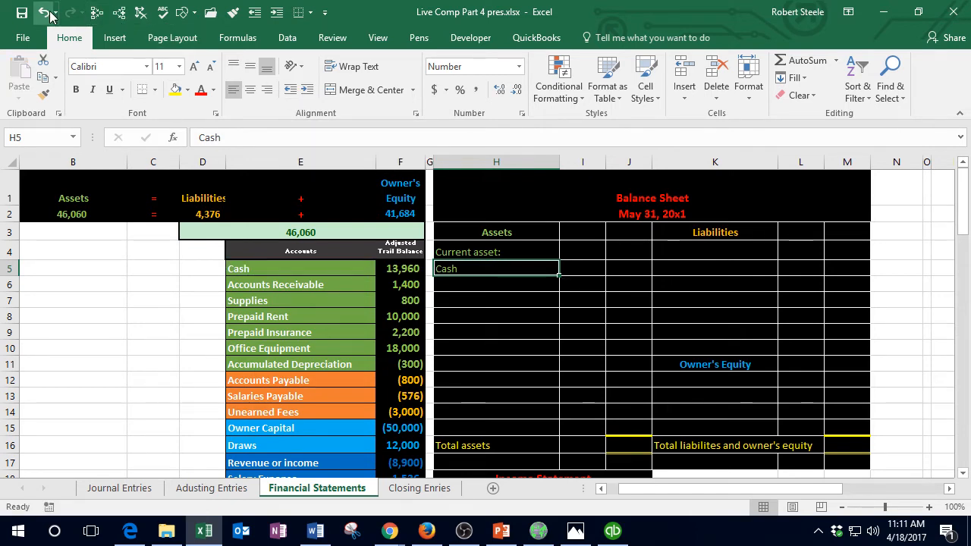
left_click(233, 12)
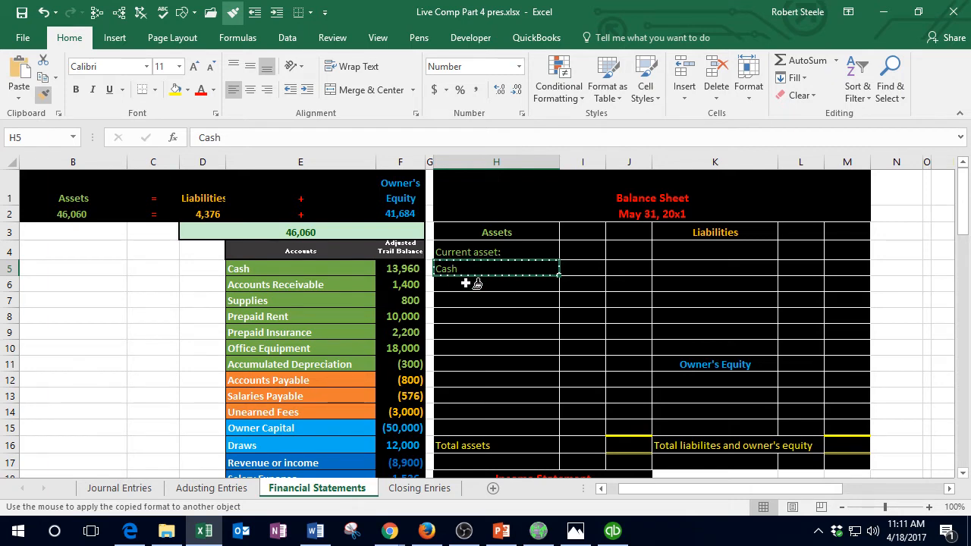
left_click_drag(459, 279, 472, 397)
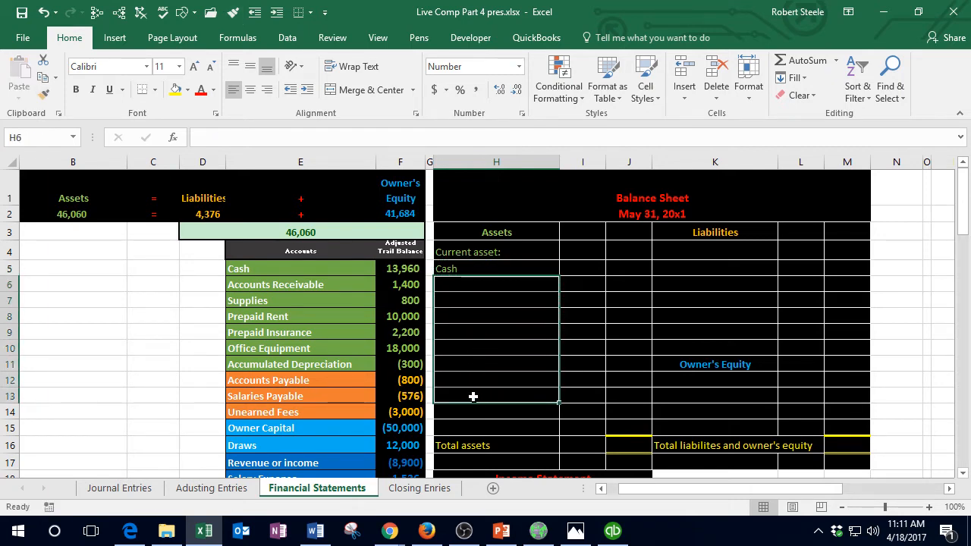
left_click(473, 269)
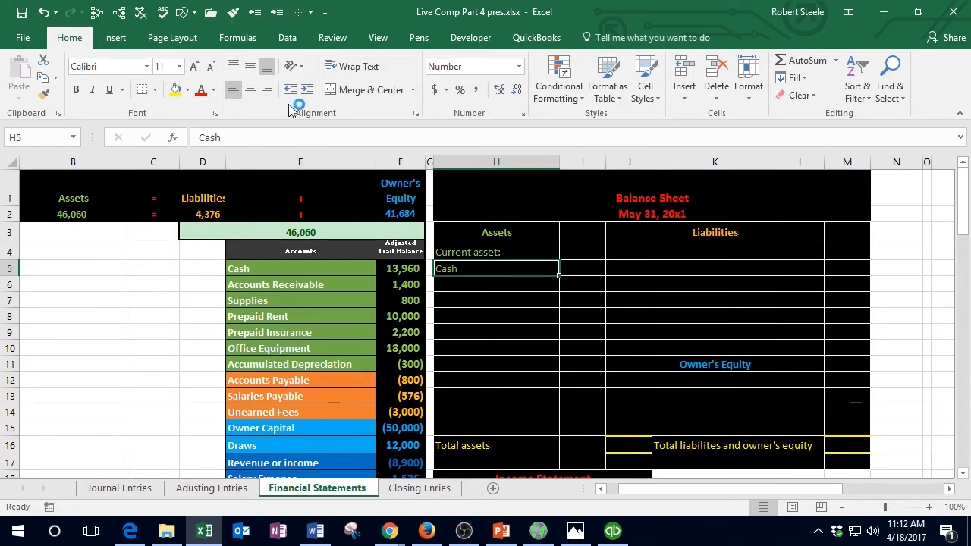
left_click(307, 90)
Step: Link H6 to the Accounts Receivable label with =E6 and H7 to the Supplies label with =E7
left_click(475, 289)
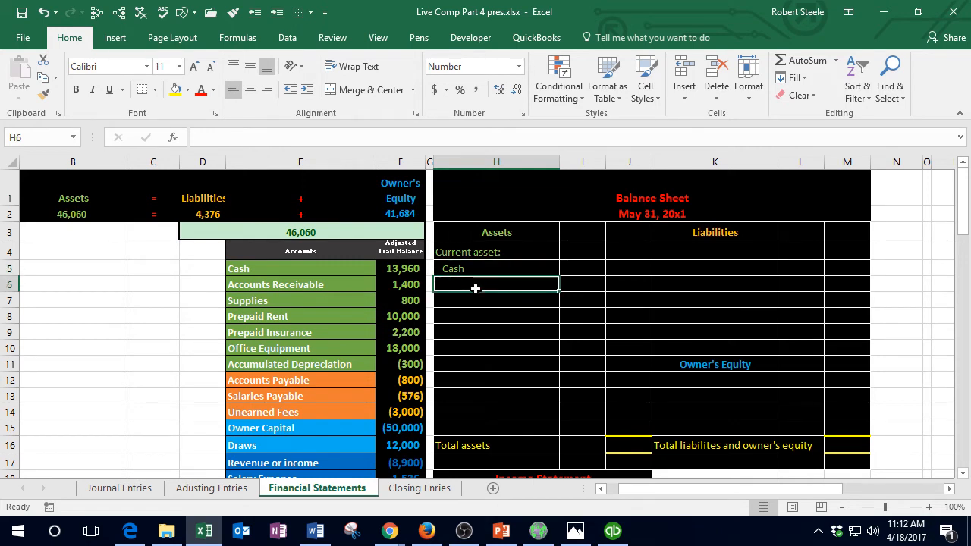
type("=")
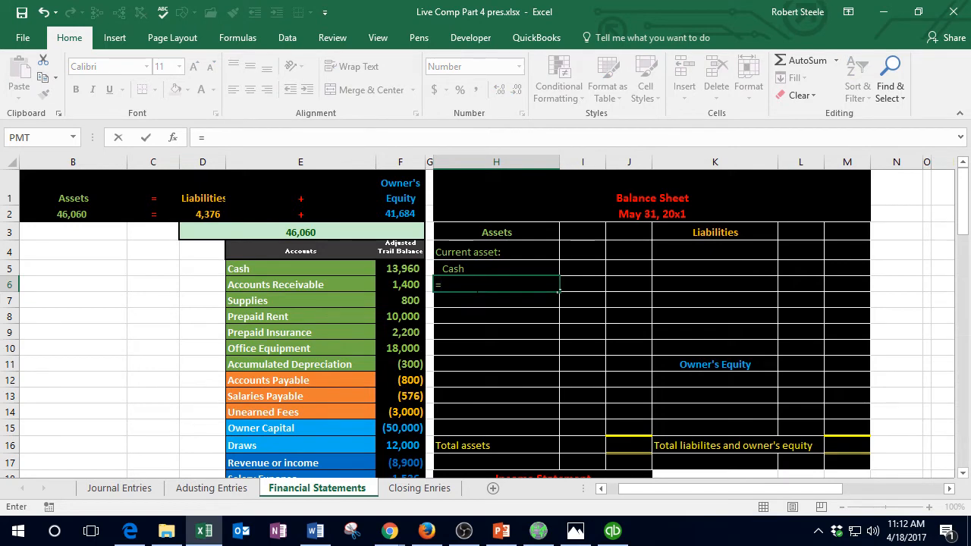
left_click(290, 293)
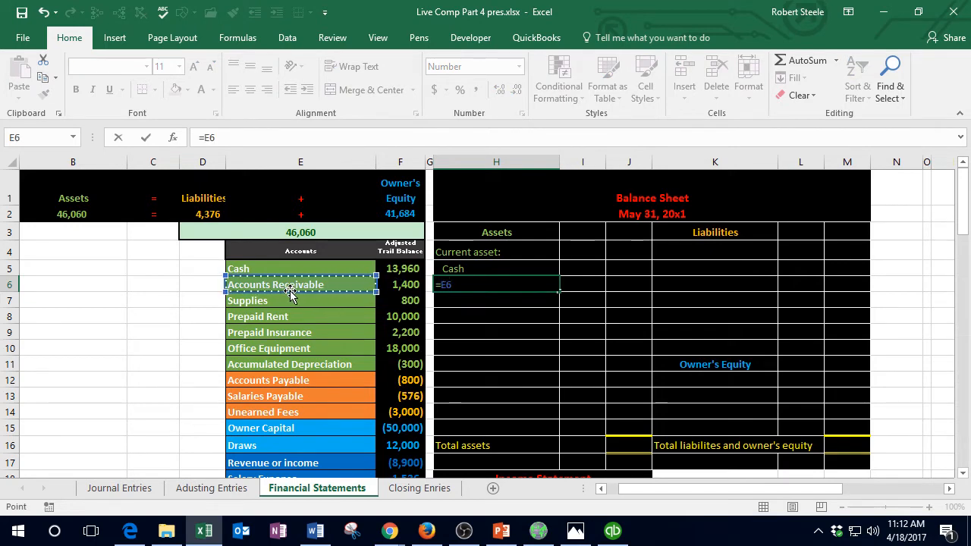
key("Return")
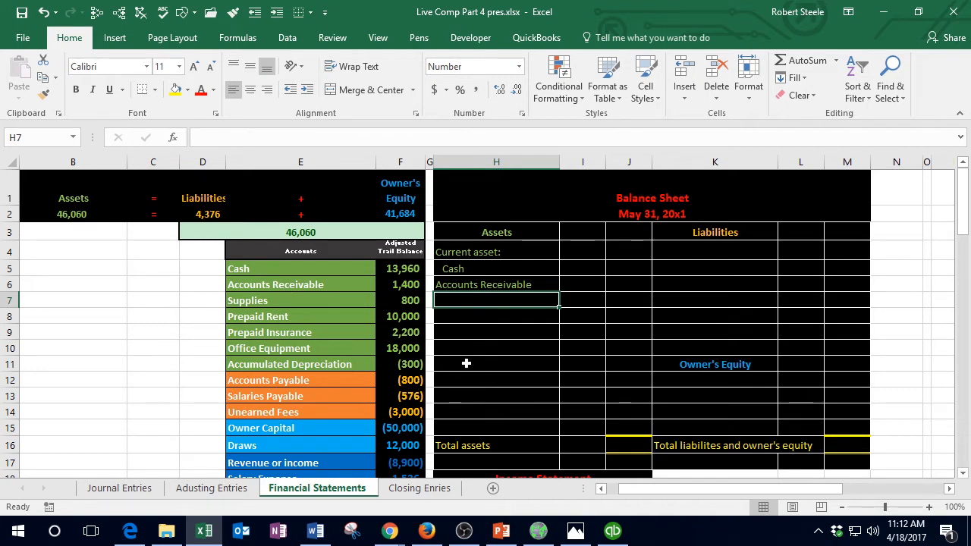
type("=")
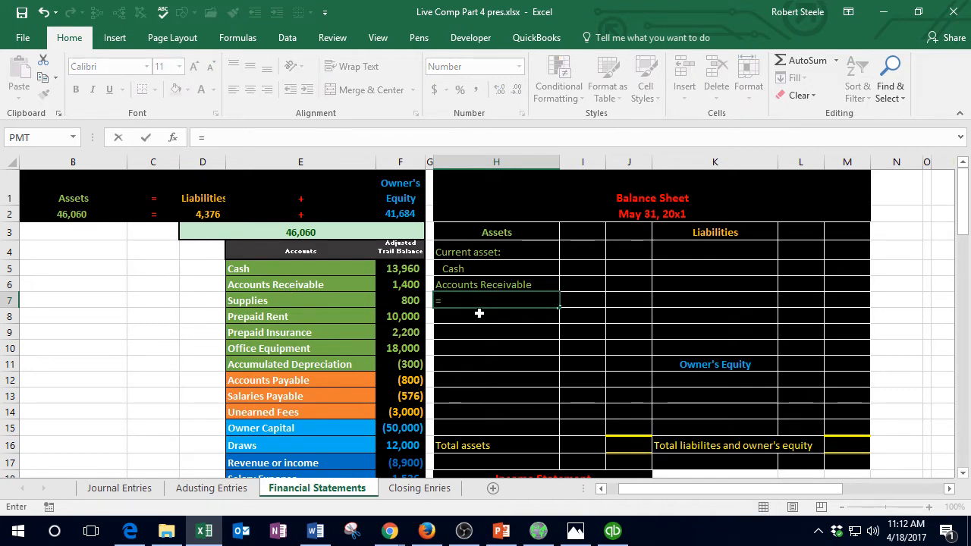
left_click(319, 300)
key("Return")
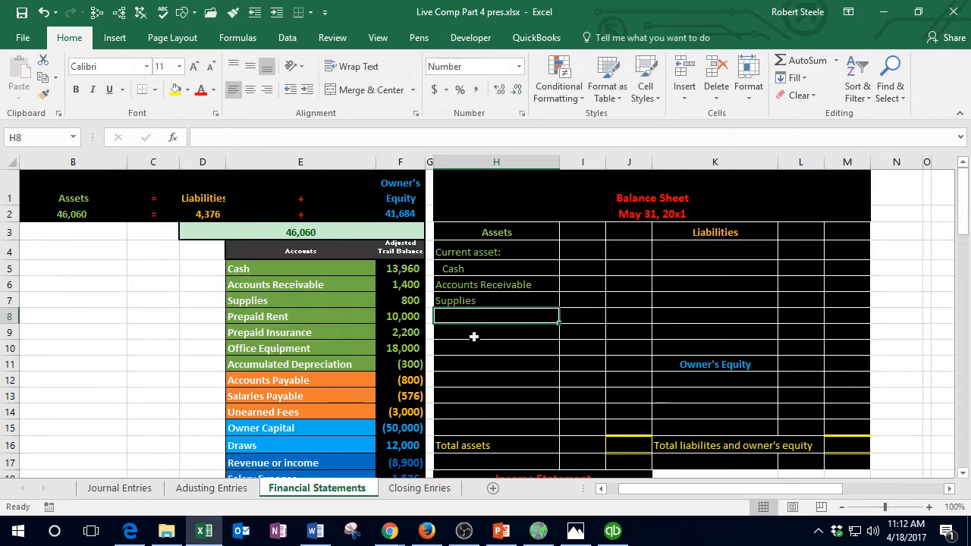
Step: Fill the Supplies label formula from H7 down to H9, and indent the account labels in H6:H9 by one level
left_click(548, 303)
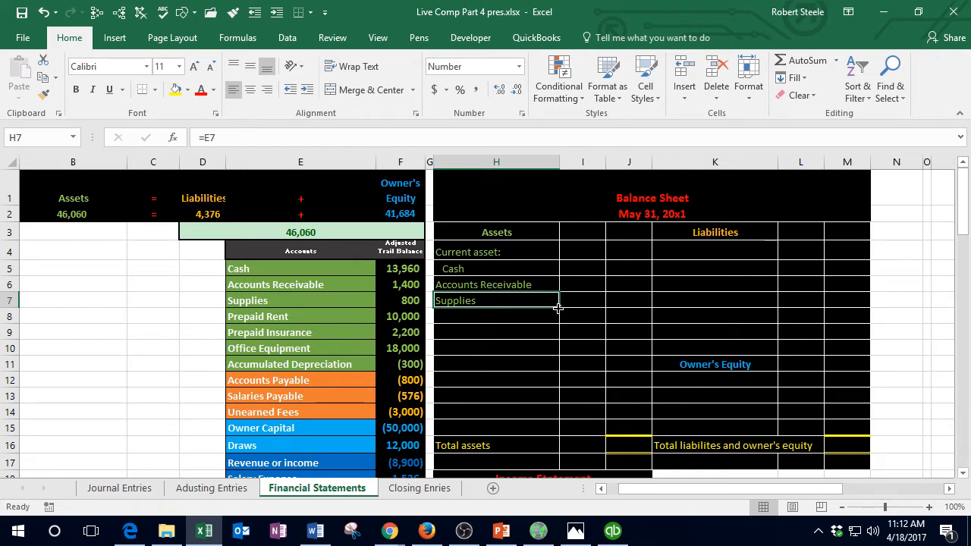
left_click_drag(557, 307, 554, 333)
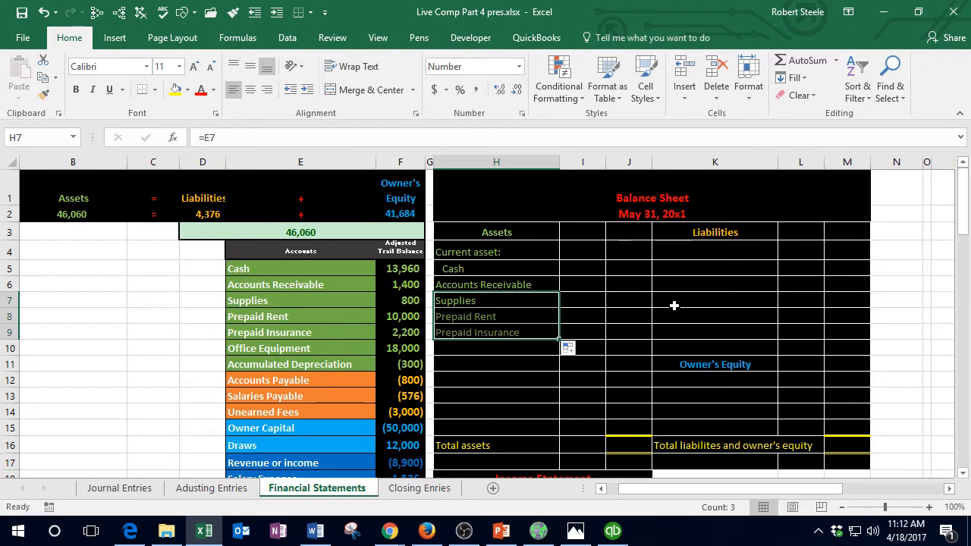
left_click(485, 284)
left_click_drag(486, 285, 498, 331)
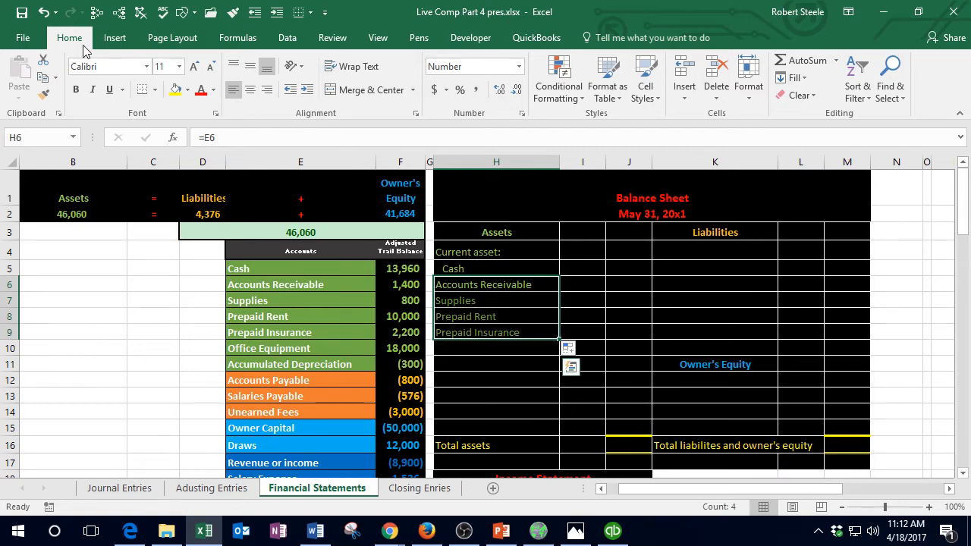
left_click(306, 90)
left_click(491, 286)
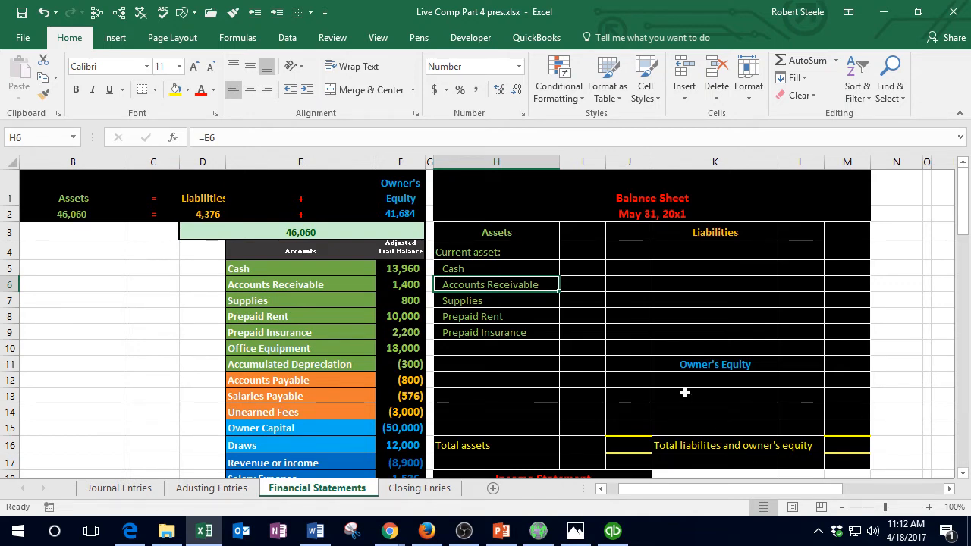
Step: Link I5 to the Cash balance in the adjusted trial balance with =F5
key("alt+Tab")
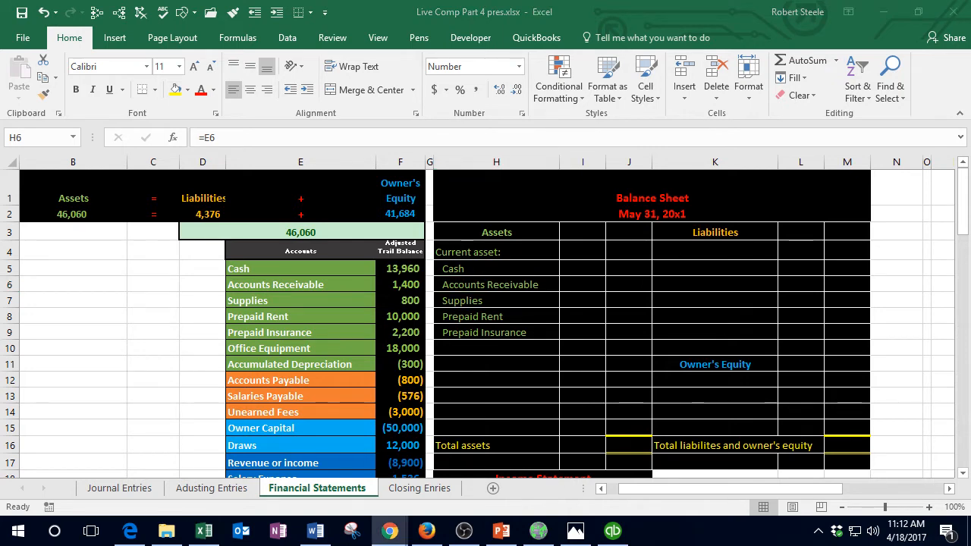
left_click(588, 264)
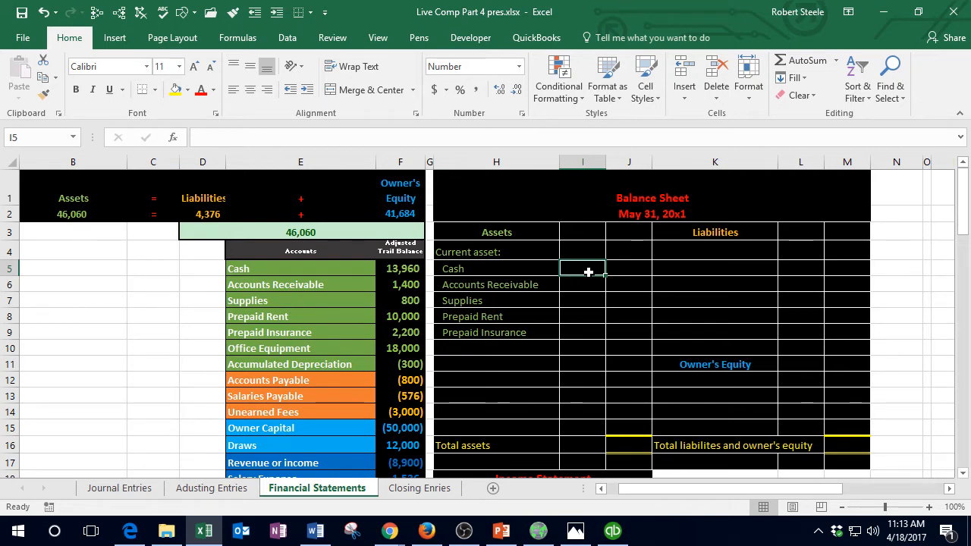
type("=")
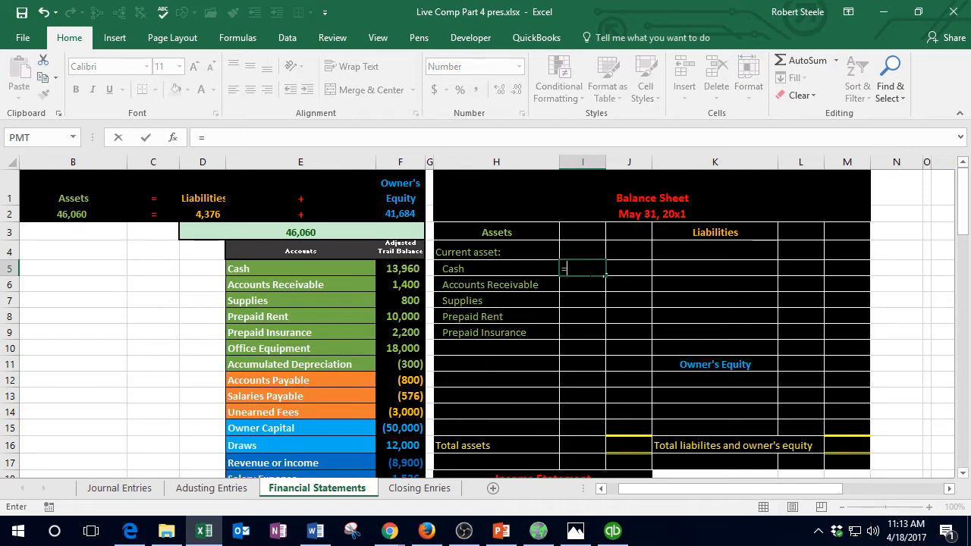
left_click(399, 266)
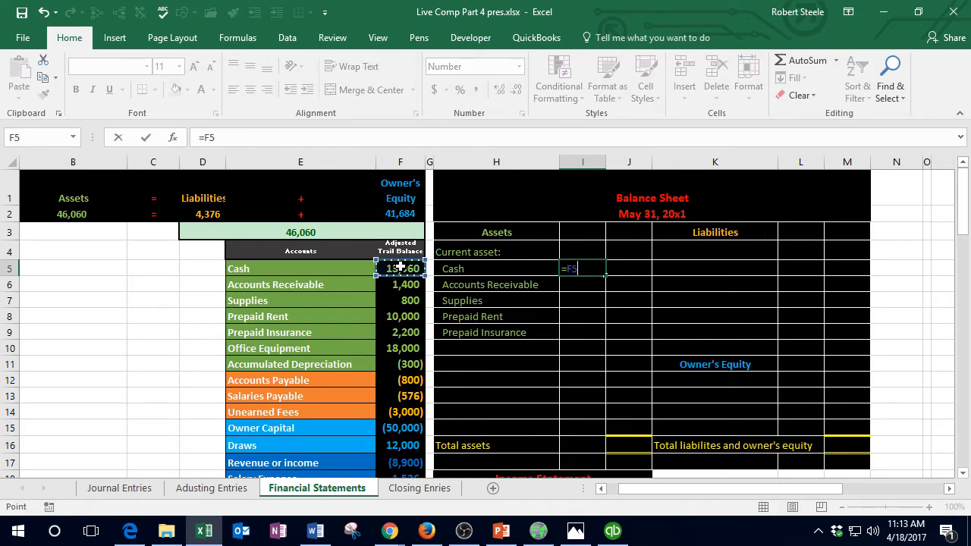
key("Return")
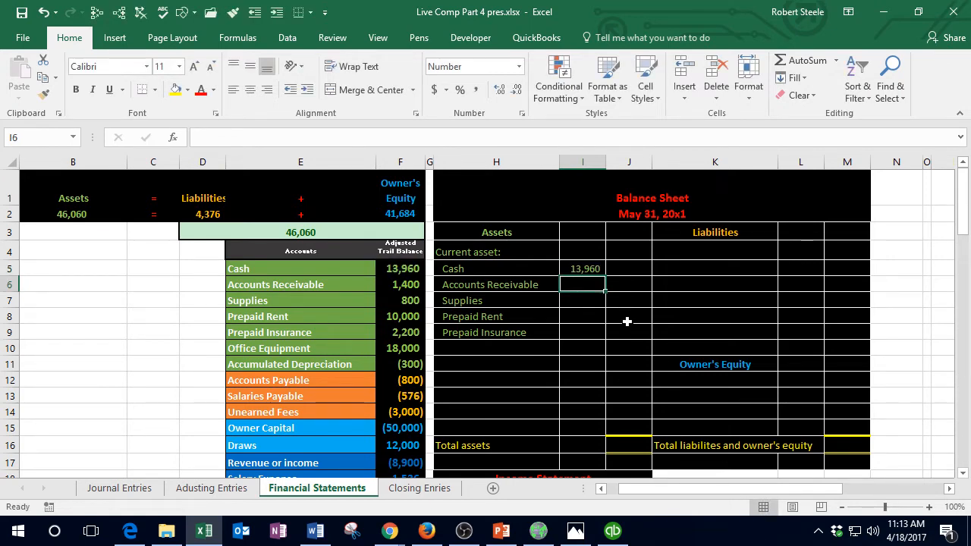
Step: Link I6 to the Accounts Receivable balance with =F6 and I7 to the Supplies balance with =F7
type("=")
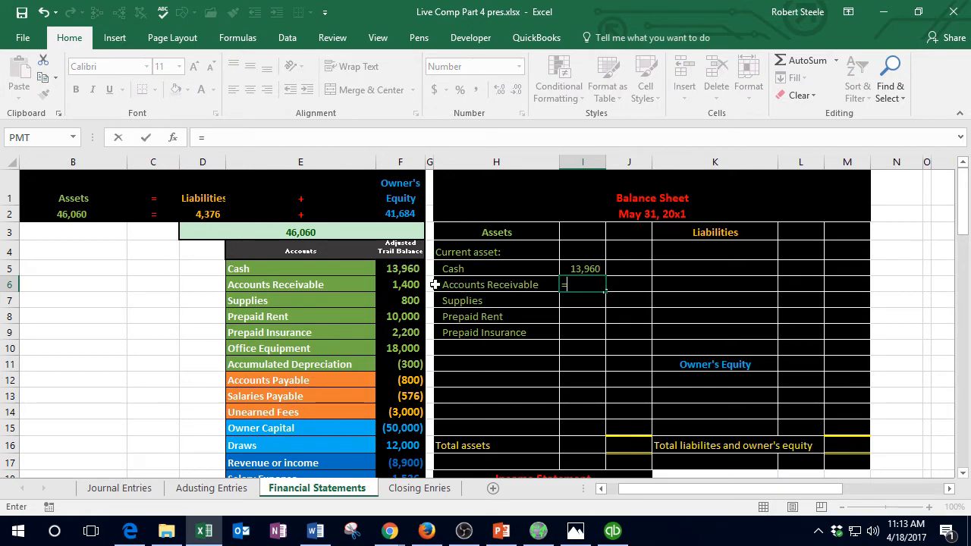
left_click(409, 283)
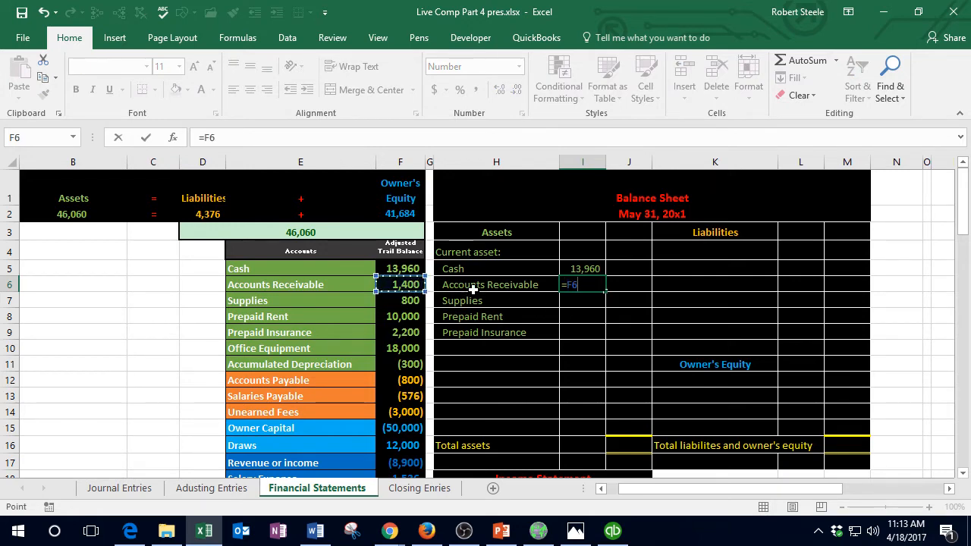
key("Return")
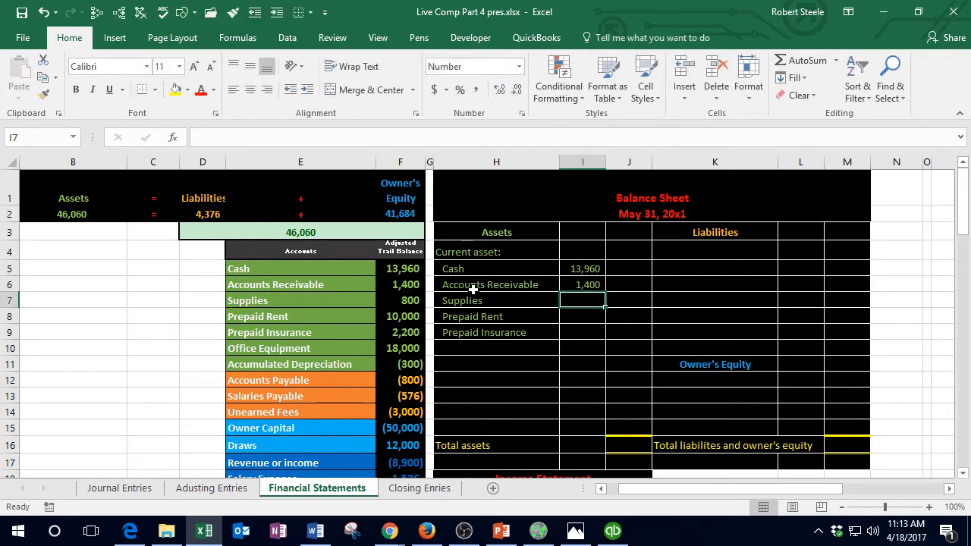
type("=")
left_click(415, 297)
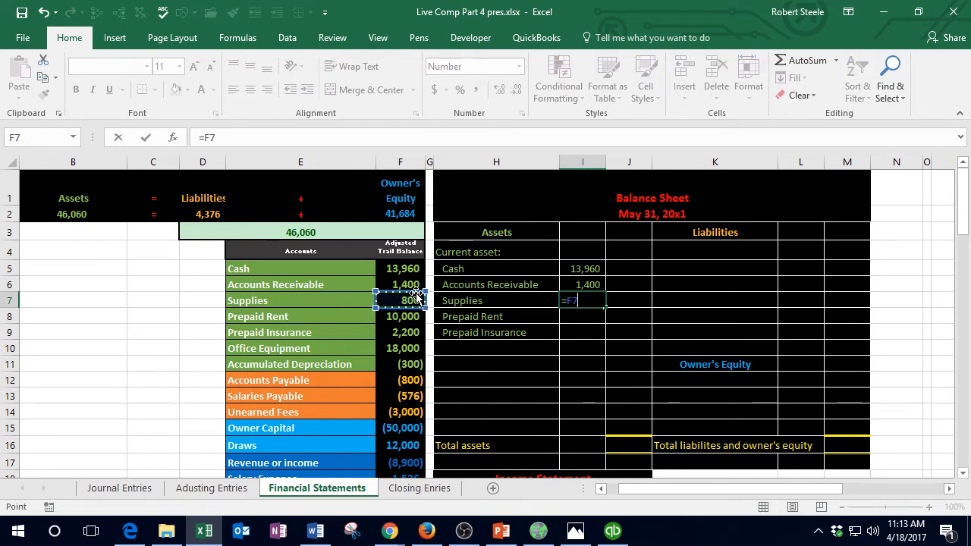
key("Return")
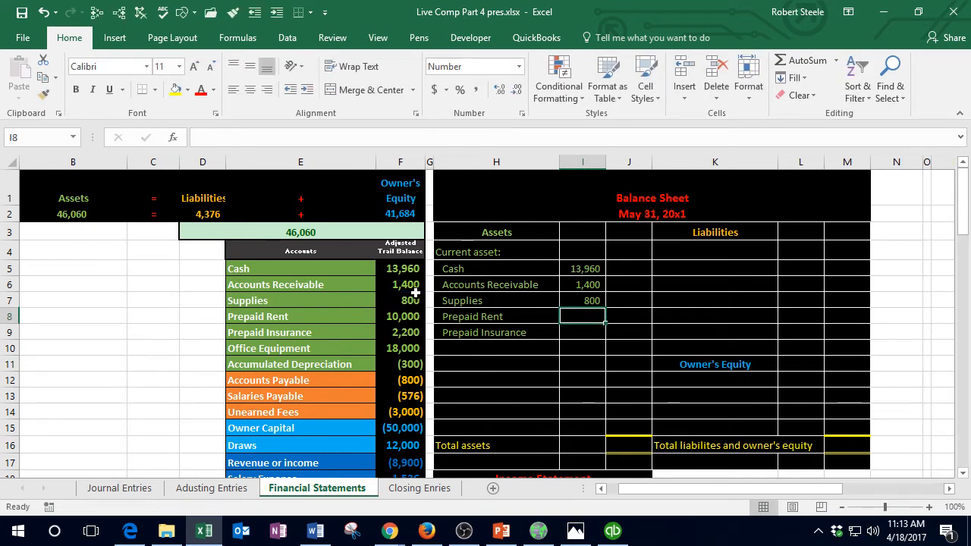
Step: Link I8 to the Prepaid Rent balance with =F8 and I9 to the Prepaid Insurance balance with =F9
type("=")
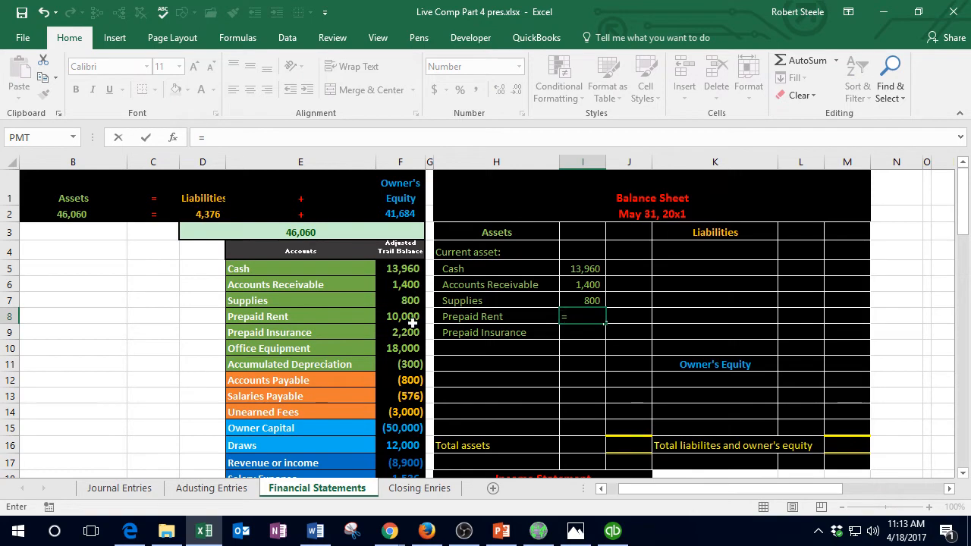
left_click(404, 316)
key("Return")
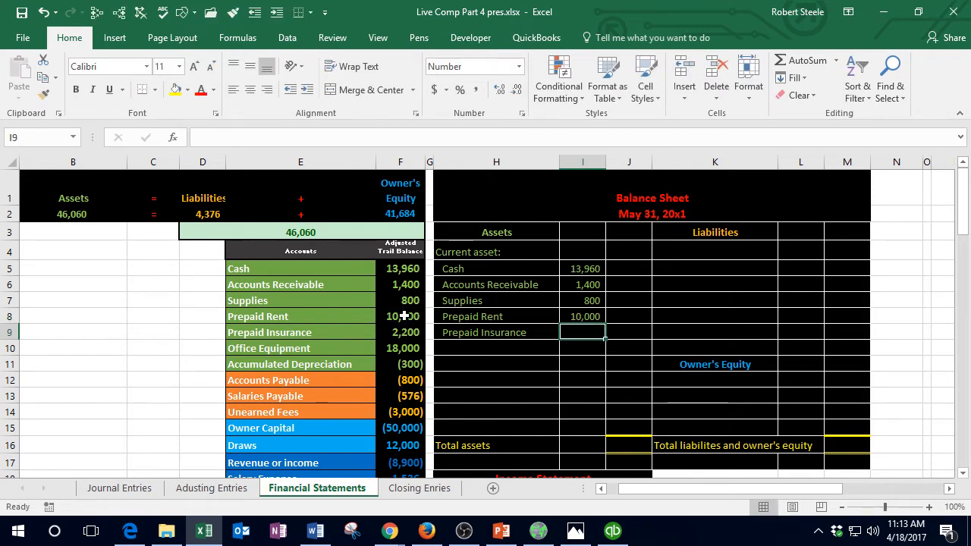
type("=")
left_click(396, 332)
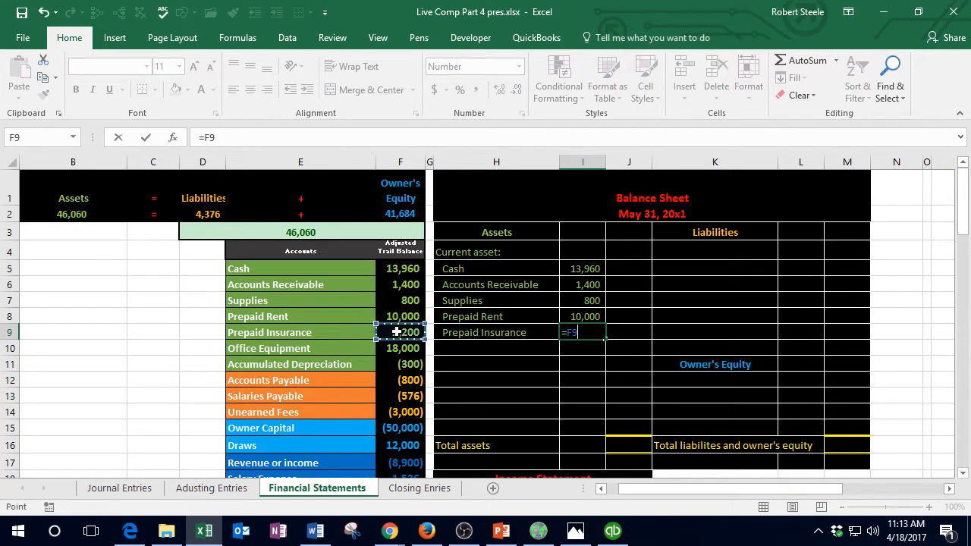
key("Return")
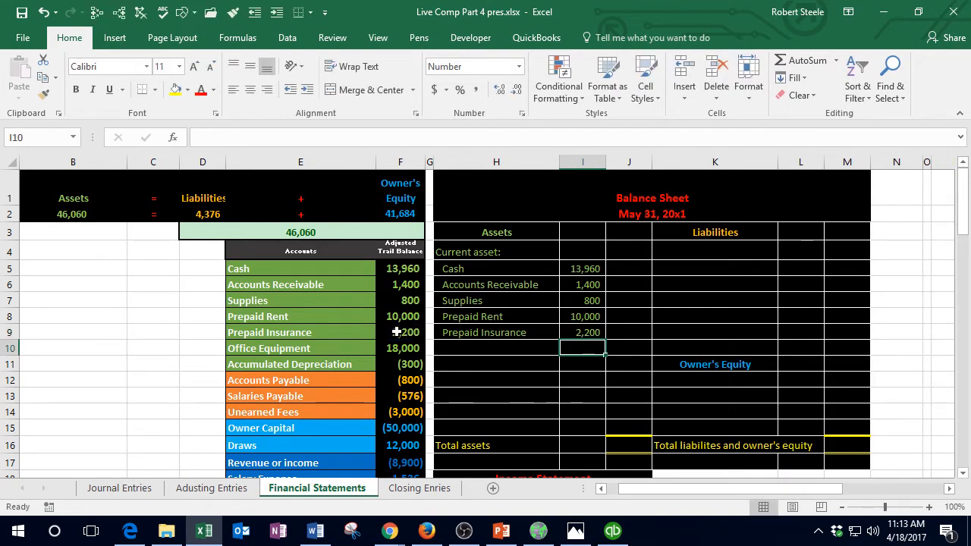
Step: Clear the amounts in I6:I9 and fill the Cash amount formula from I5 down to I9
left_click(930, 507)
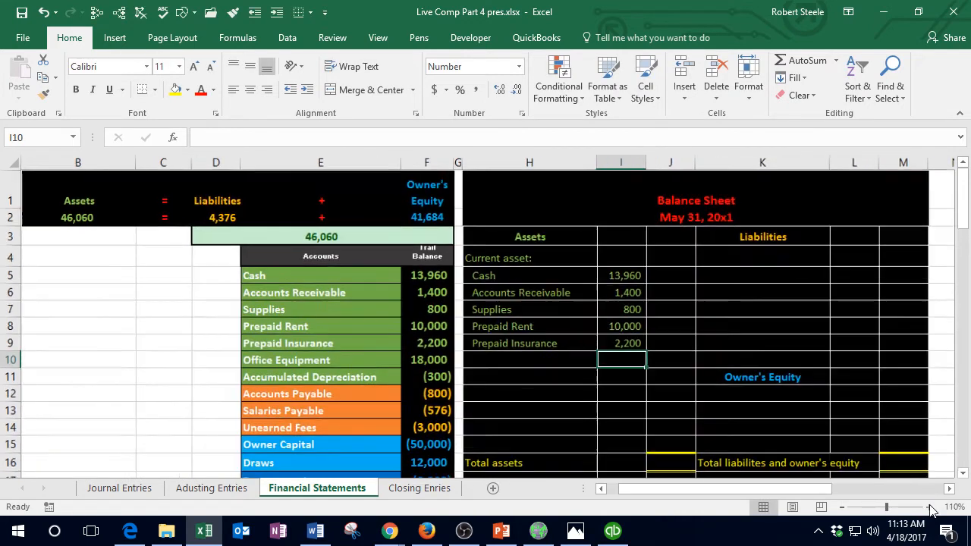
left_click(789, 385)
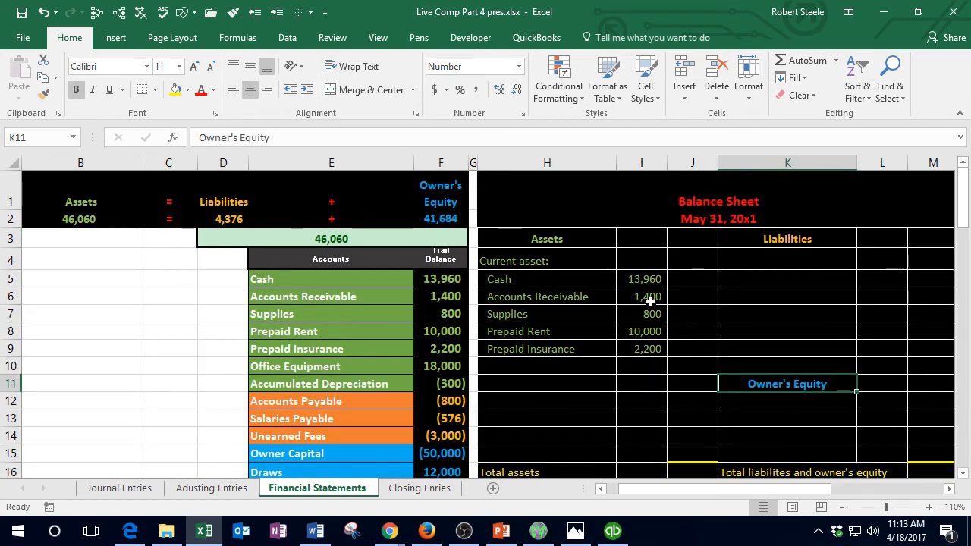
left_click_drag(649, 301, 649, 347)
key("Delete")
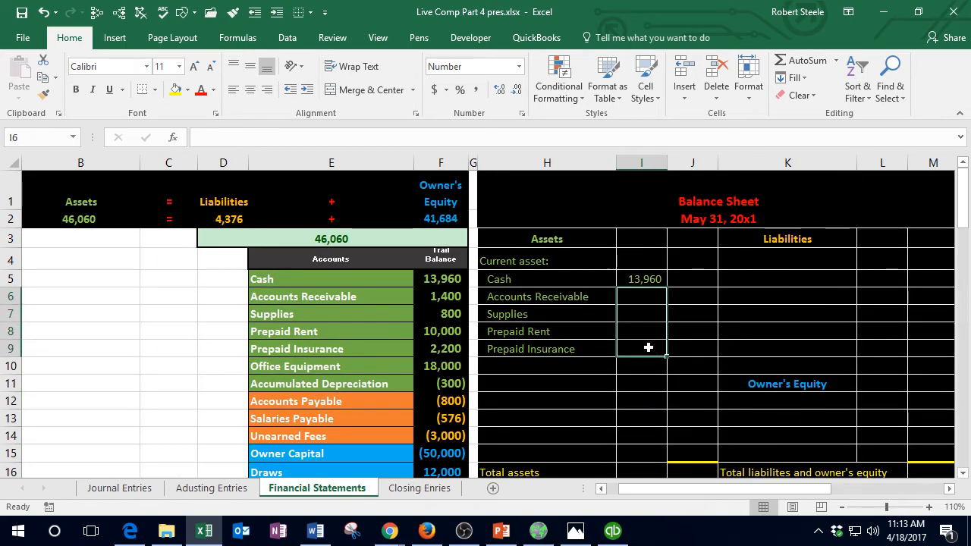
left_click(645, 278)
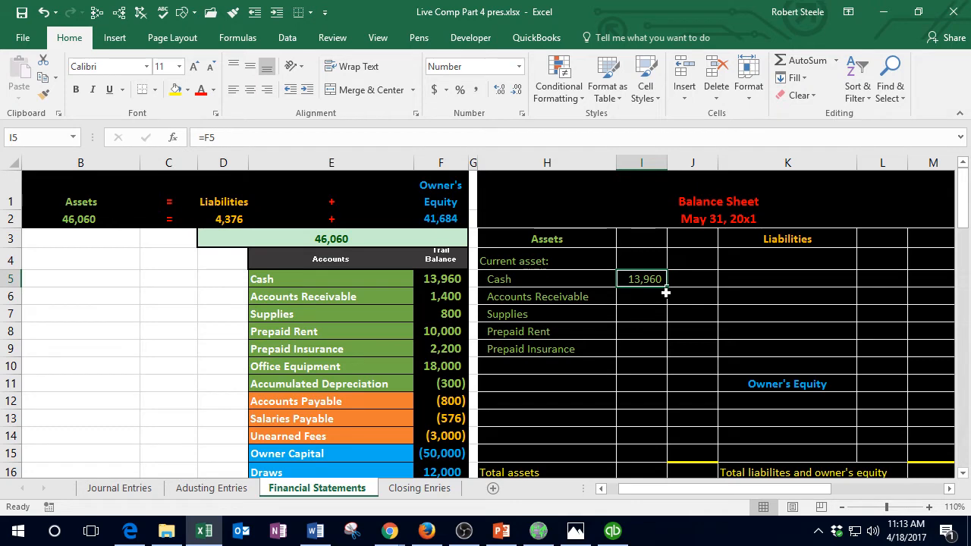
left_click_drag(668, 289, 661, 348)
left_click(630, 392)
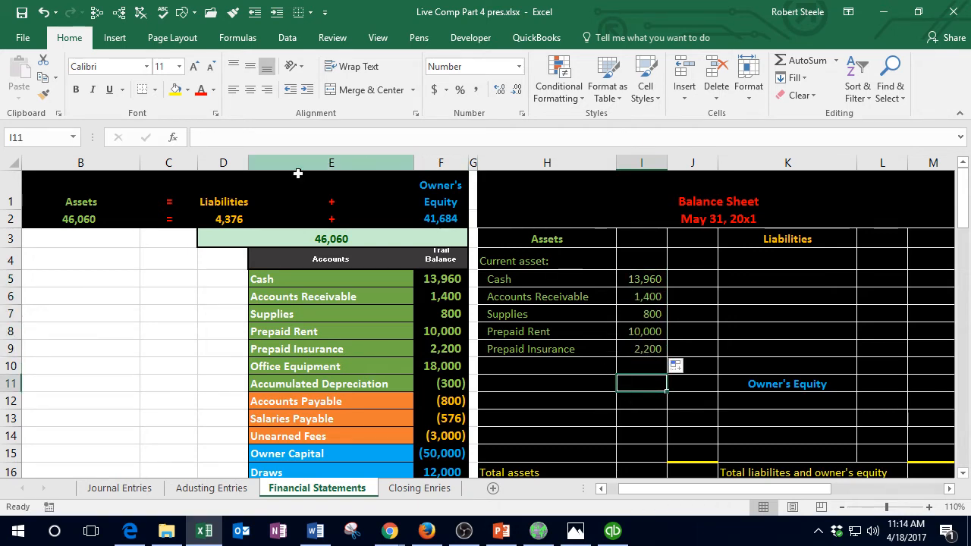
Step: Make the text on the entire Financial Statements sheet bold
left_click(14, 164)
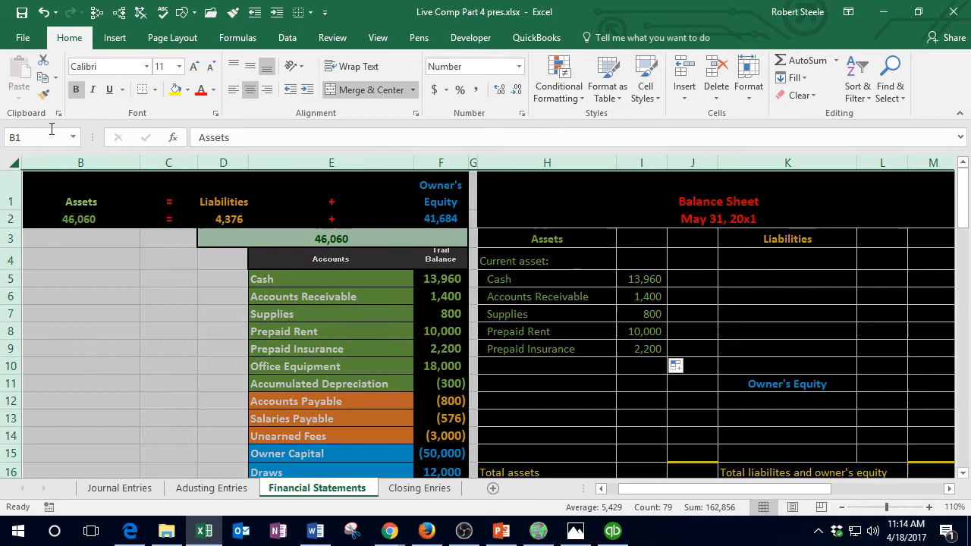
left_click(76, 90)
left_click(609, 334)
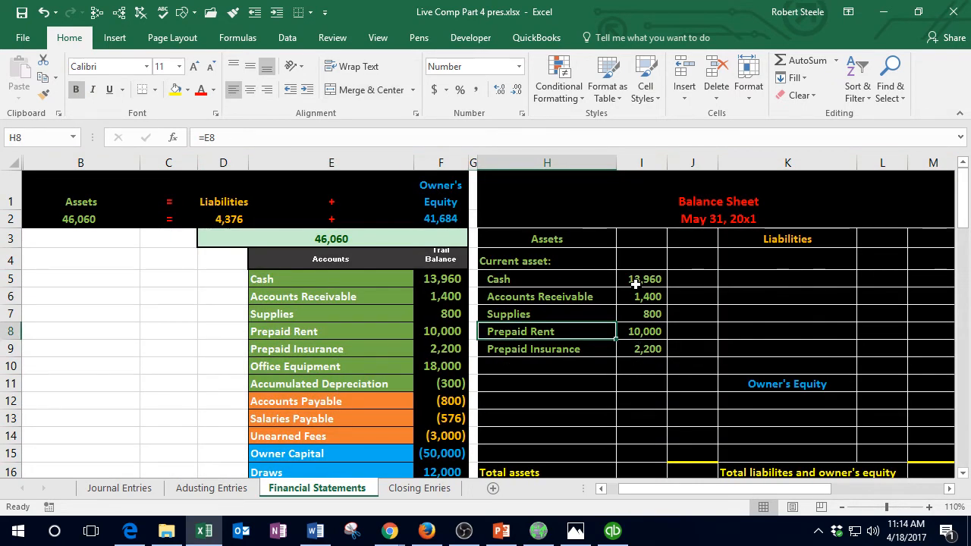
Step: Check the current asset amounts in I5:I9 and underline the Prepaid Insurance amount in I9
left_click_drag(636, 282, 632, 342)
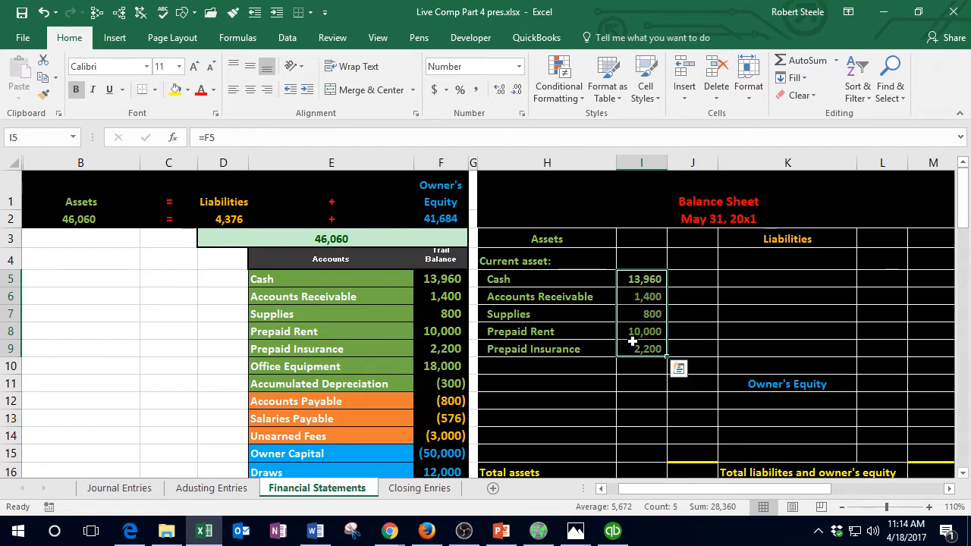
left_click(630, 346)
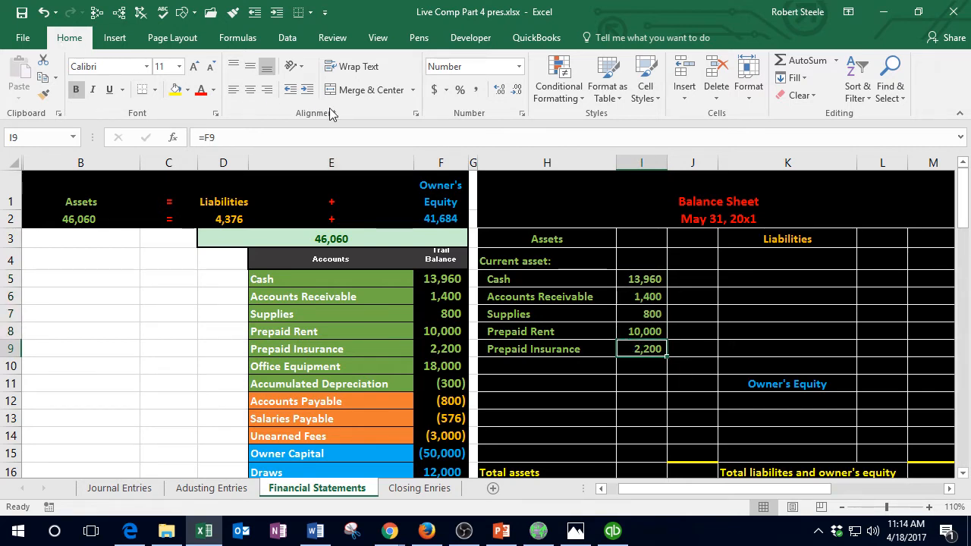
left_click(109, 89)
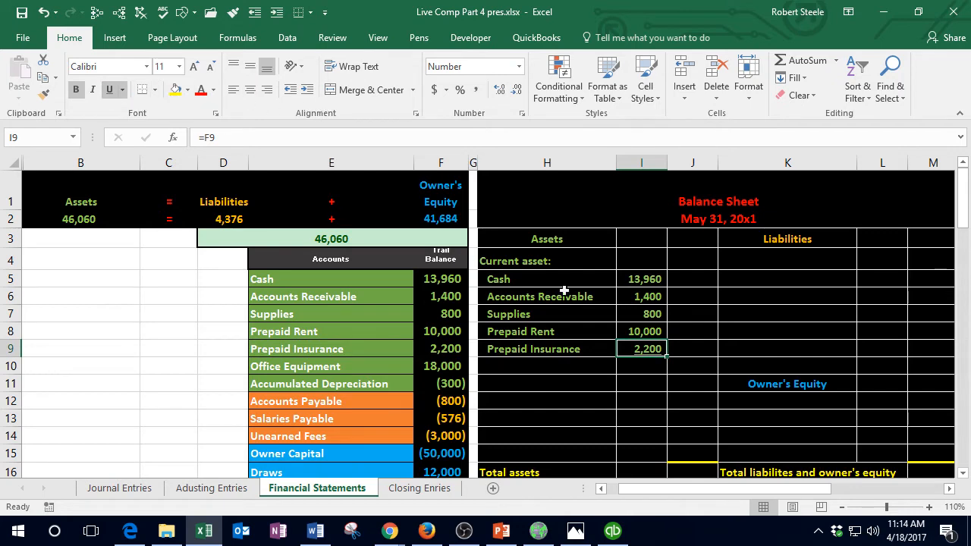
left_click(703, 365)
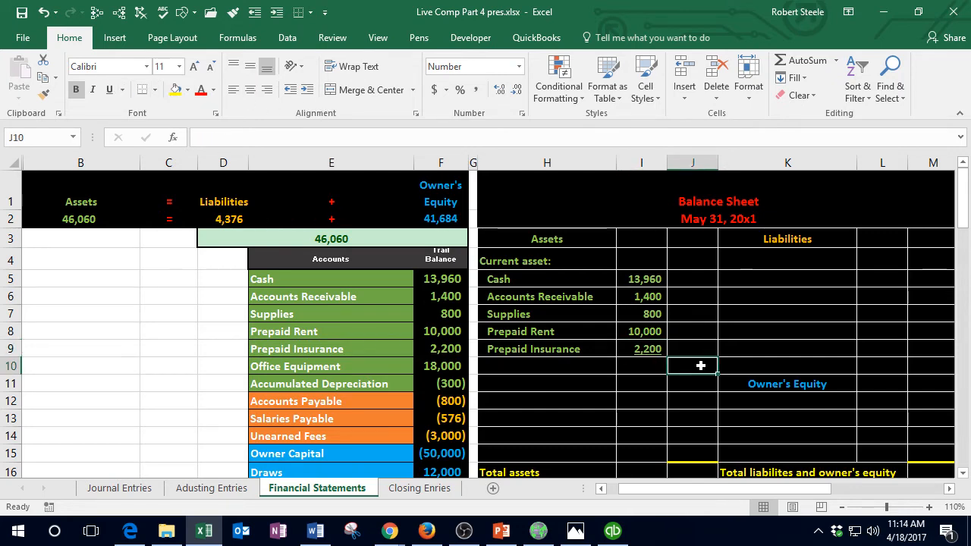
Step: Enter the label "Total current assets" in H10 and indent it by two levels
left_click(554, 363)
type("Tota")
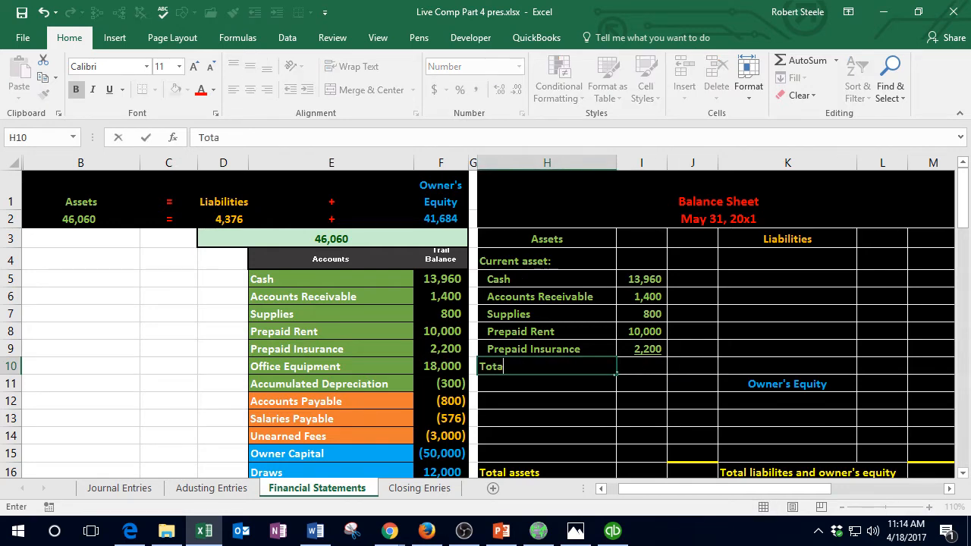
type("l current asset")
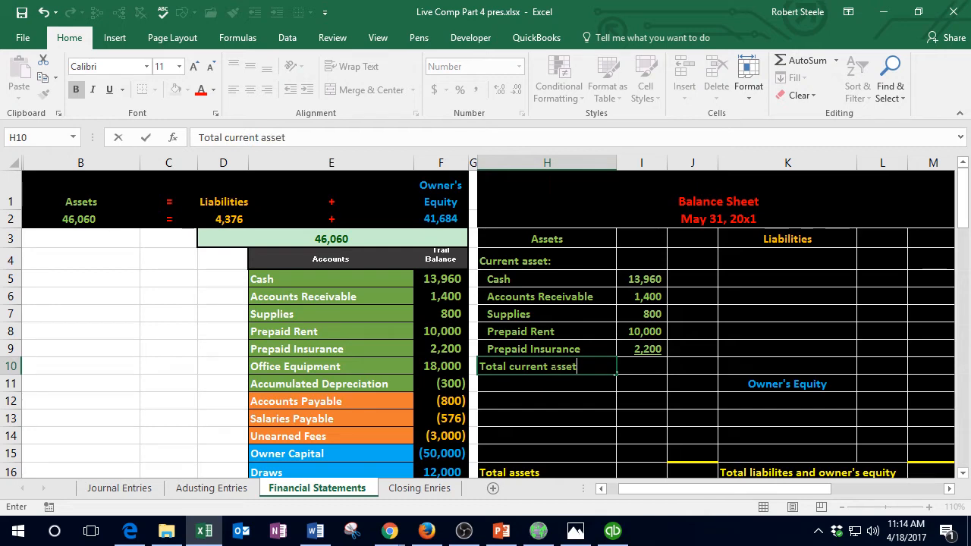
type("s")
key("Return")
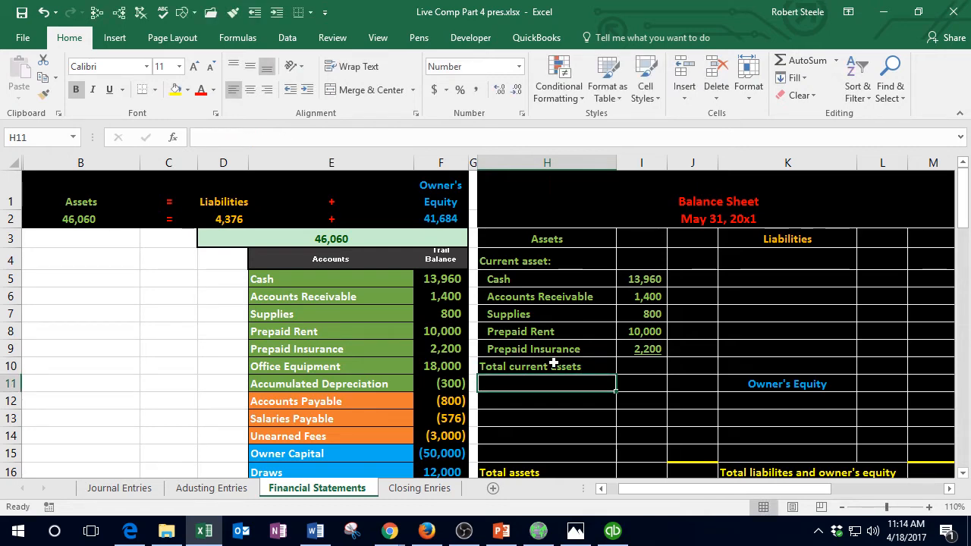
left_click(553, 365)
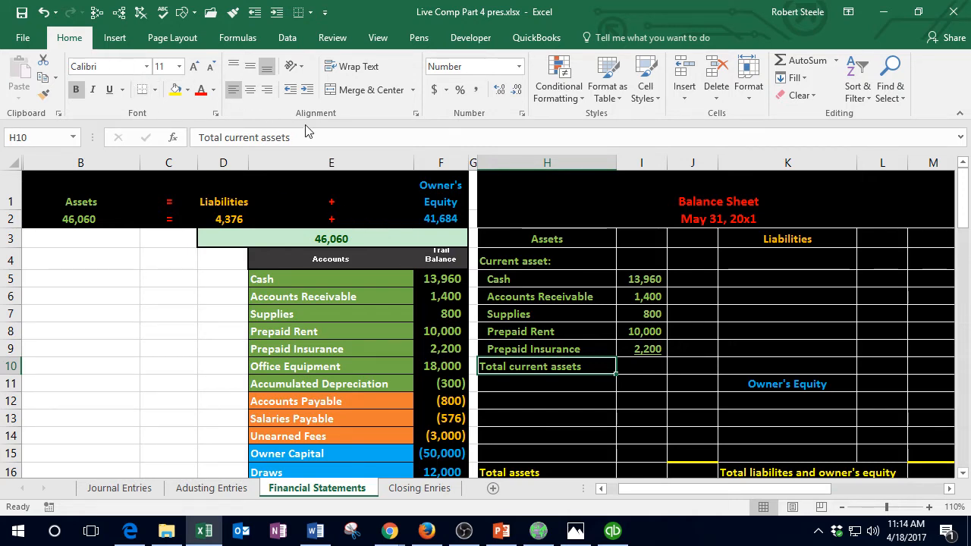
left_click(307, 91)
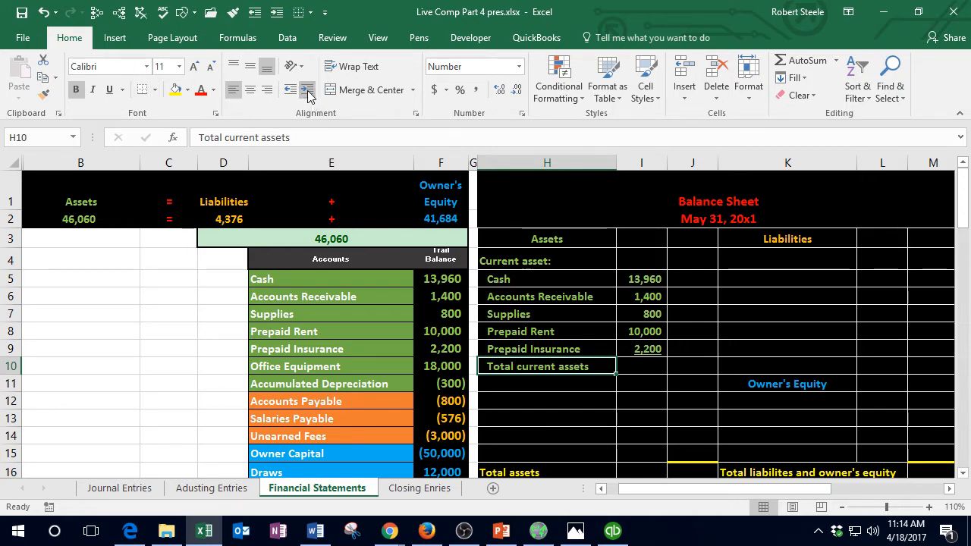
left_click(307, 91)
Step: Switch to Calculator and add the current asset amounts 13960, 1400, 800, 10000 and 2200, minimizing it when finished
left_click(688, 365)
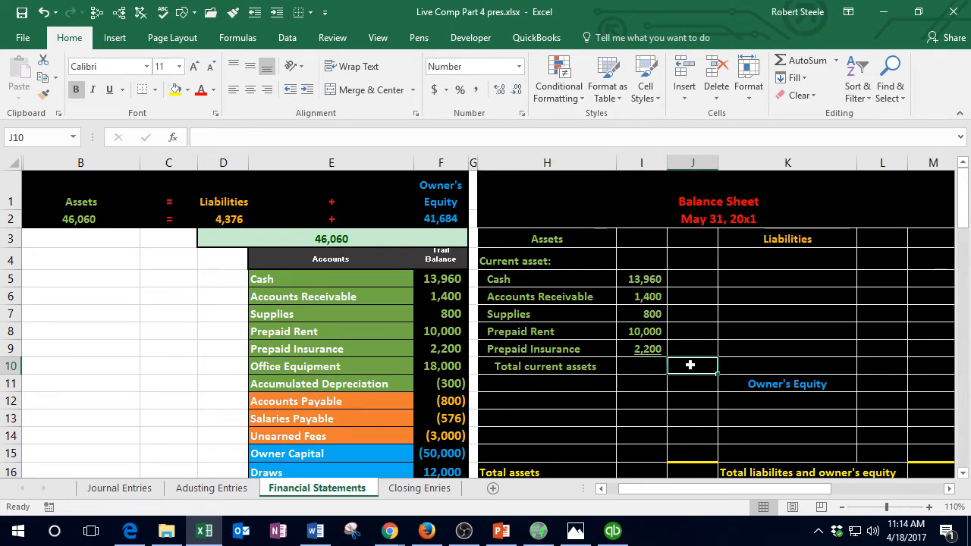
key("XF86Calculator")
left_click_drag(917, 23, 386, 108)
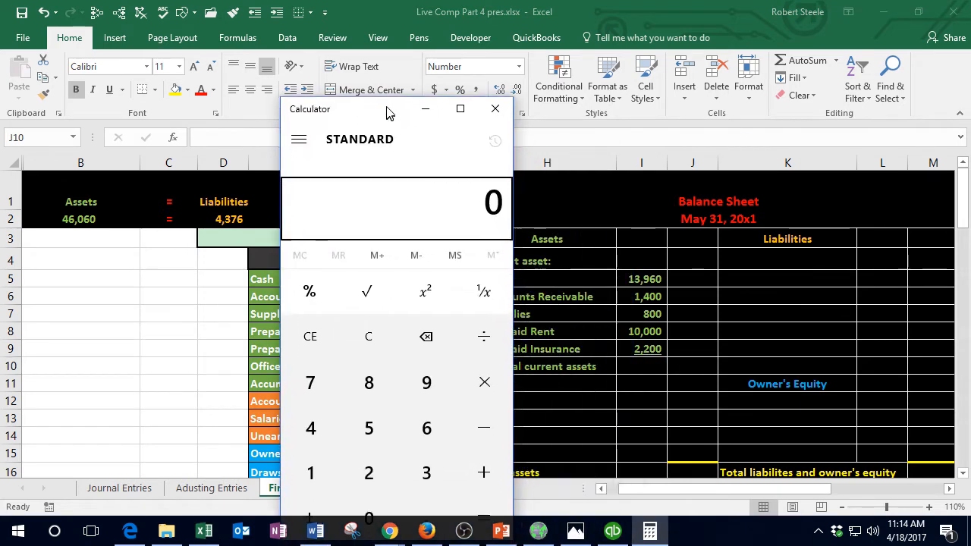
type("13")
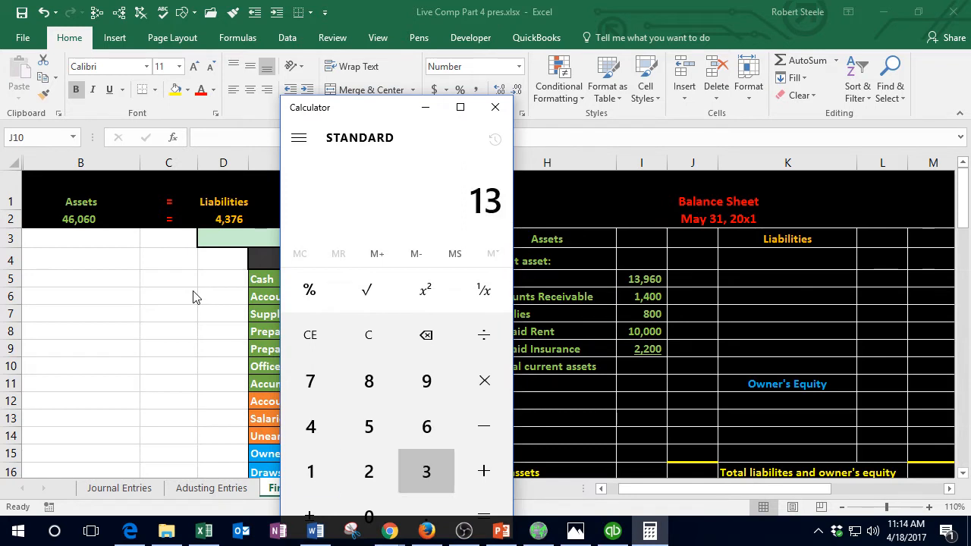
type("960+1400+80")
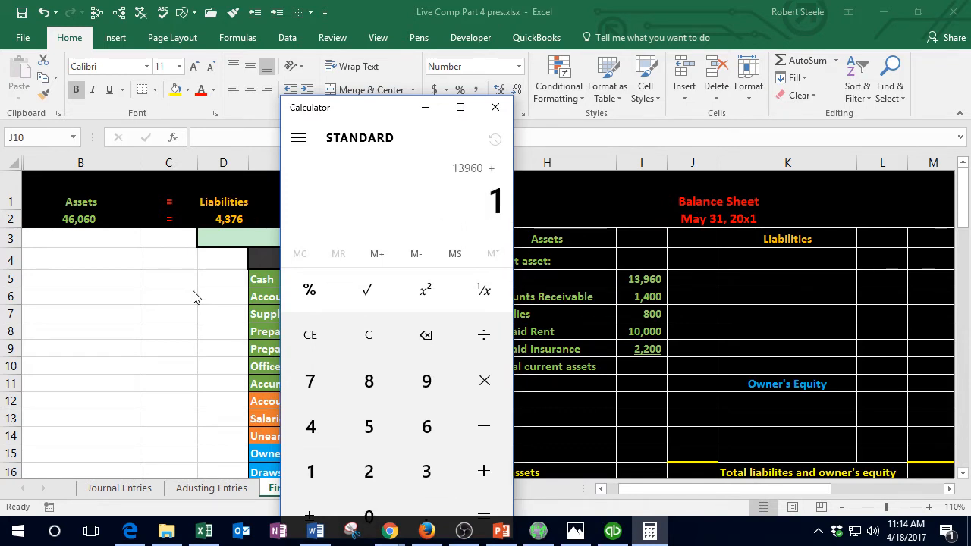
type("0+10000+2")
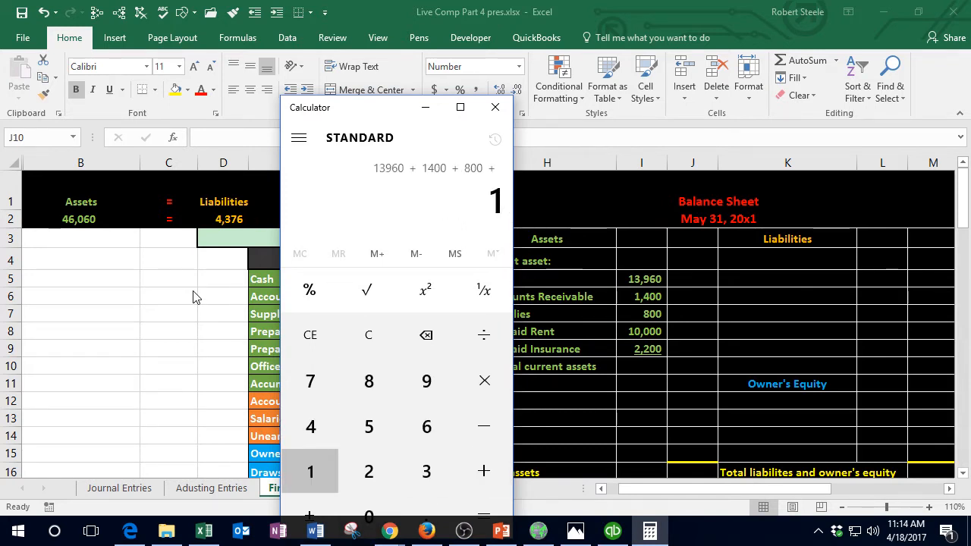
type("200")
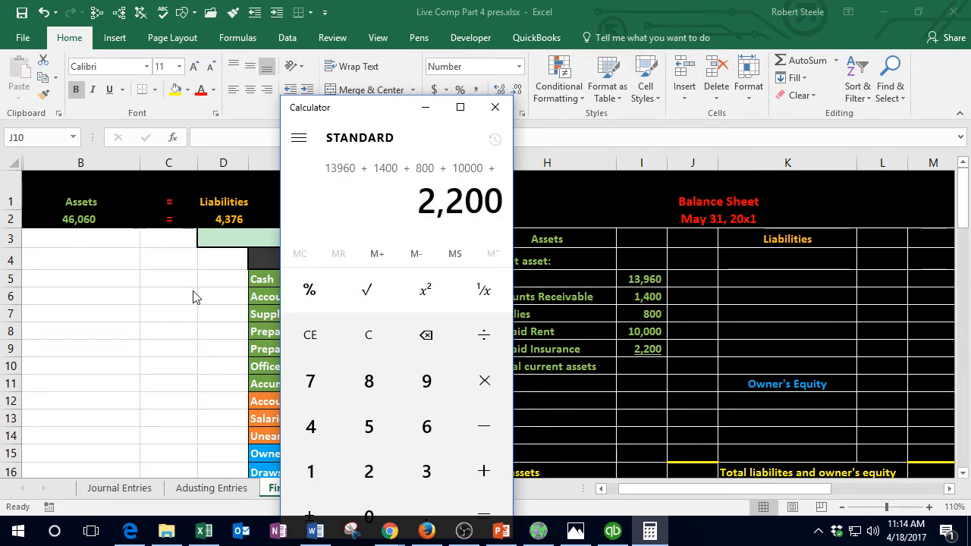
key("Return")
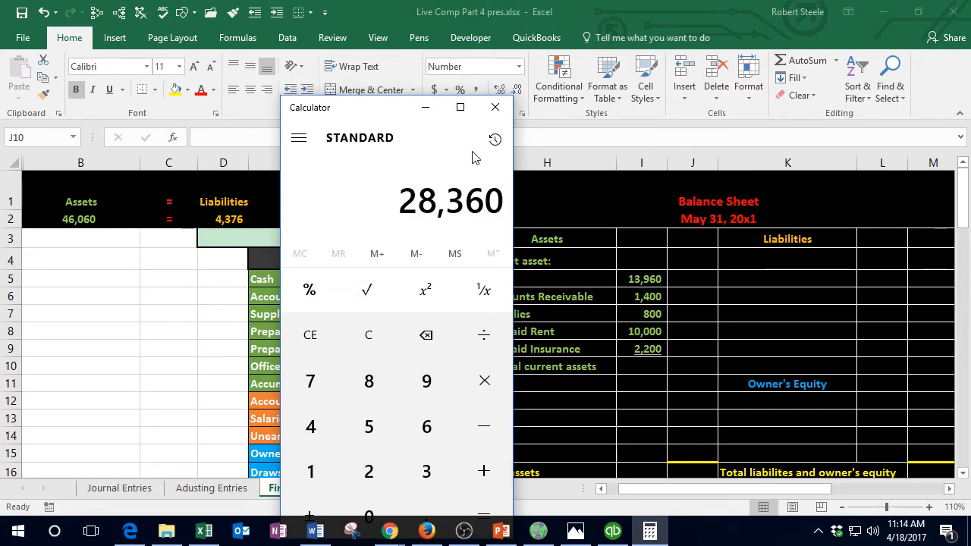
left_click(426, 107)
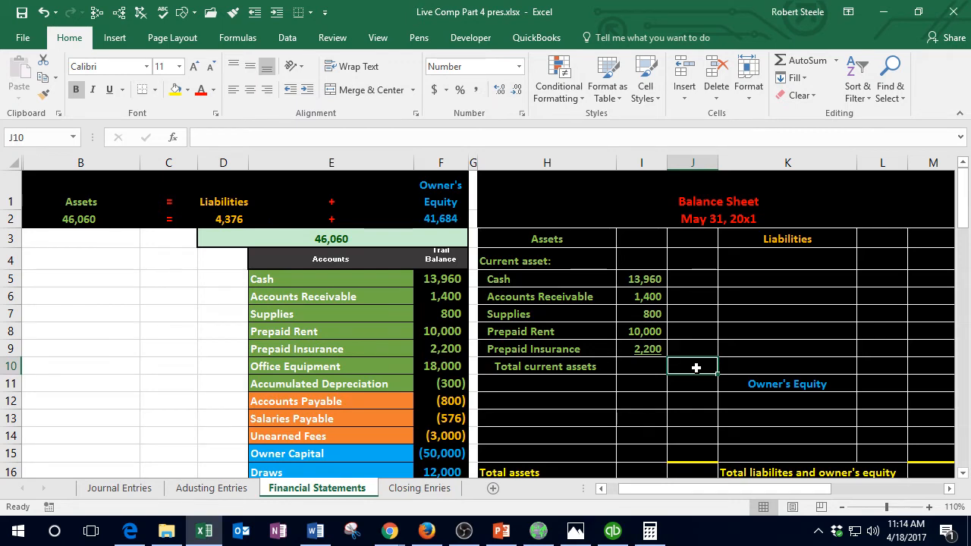
Step: Enter a SUM formula over I5:I9 in J10 for total current assets
type("=di")
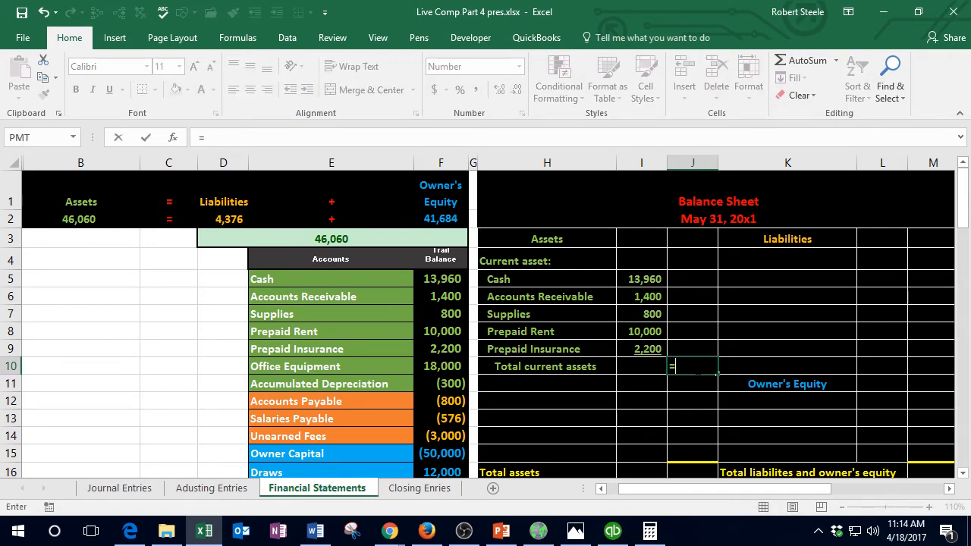
key("BackSpace")
key("BackSpace")
type("sum")
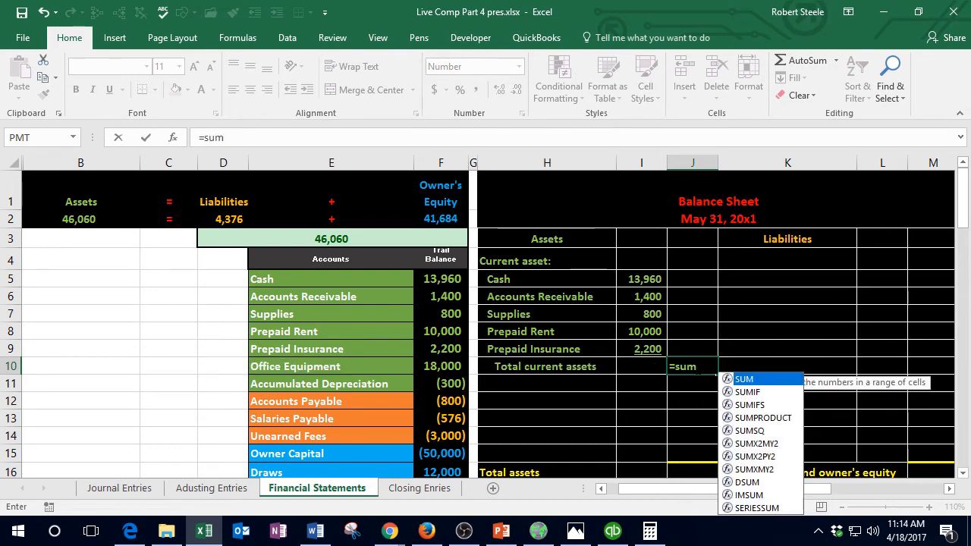
type("(")
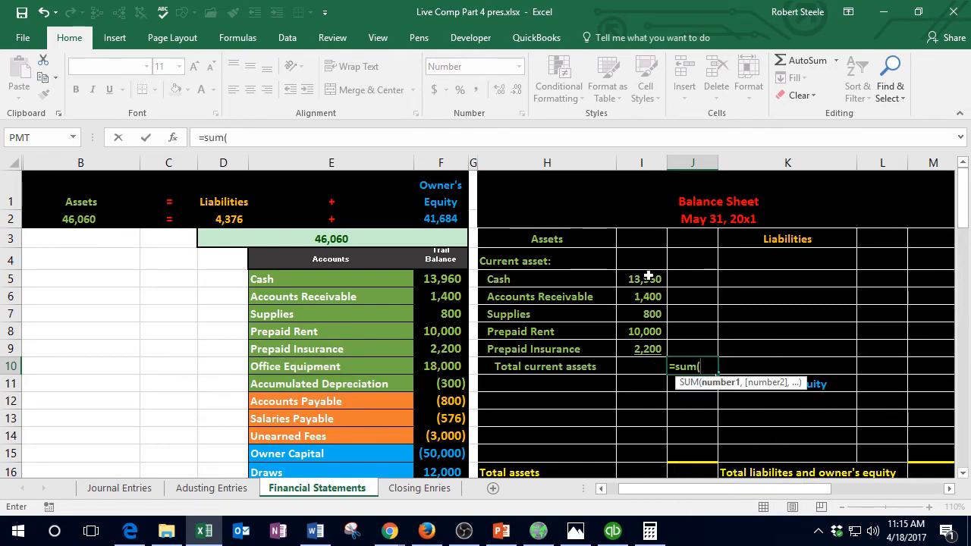
left_click_drag(644, 278, 641, 343)
key("Return")
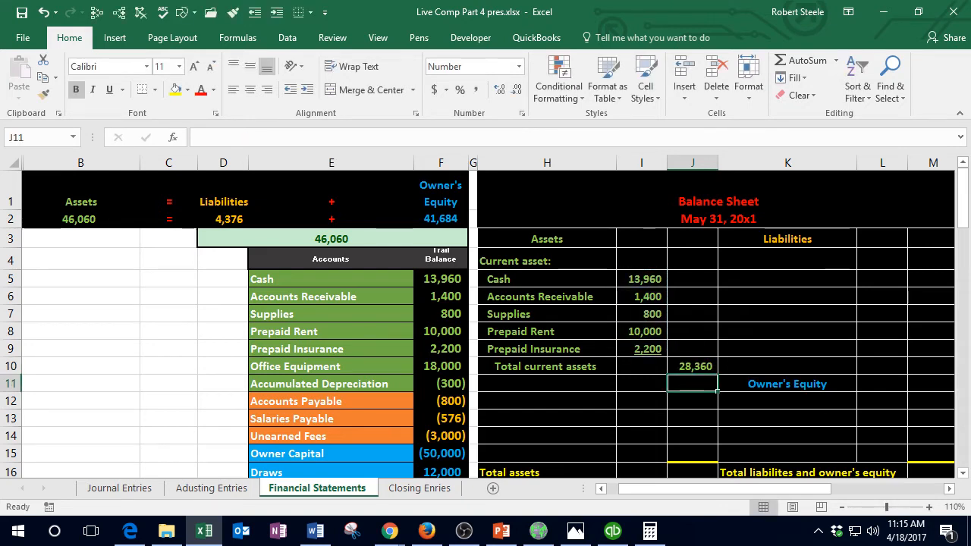
Step: Switch to QuickBooks to examine the current assets section of its balance sheet, and return to the Excel workbook
key("alt+Tab")
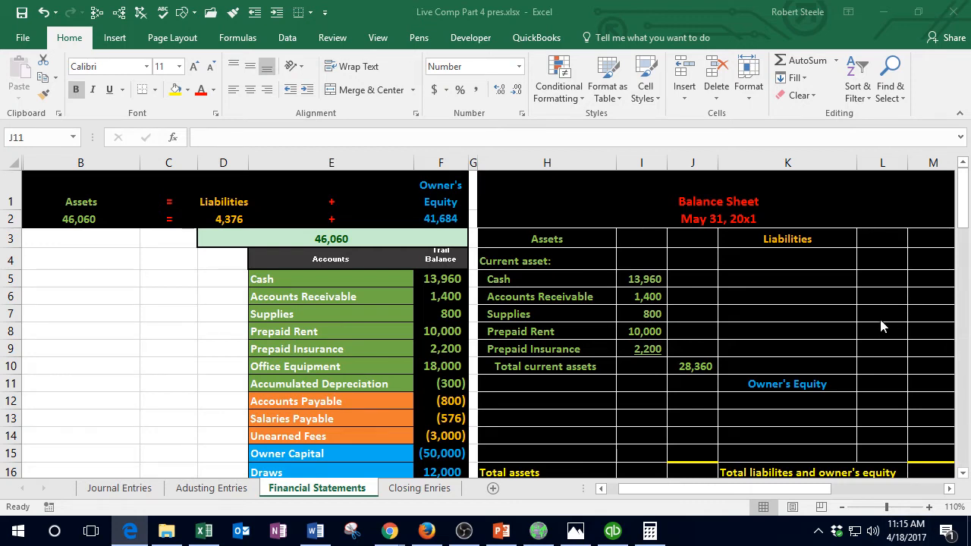
left_click(618, 532)
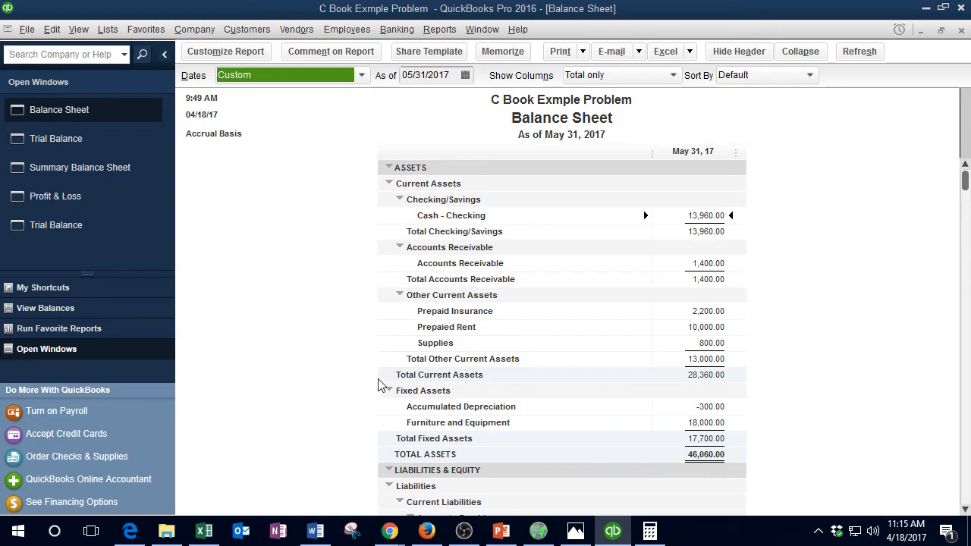
left_click(203, 531)
left_click(631, 423)
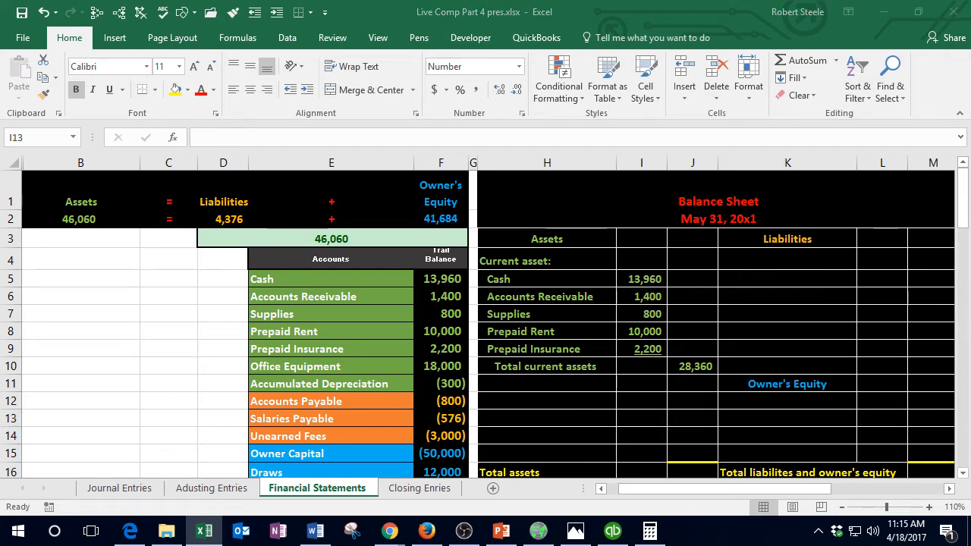
key("super+d")
key("super+d")
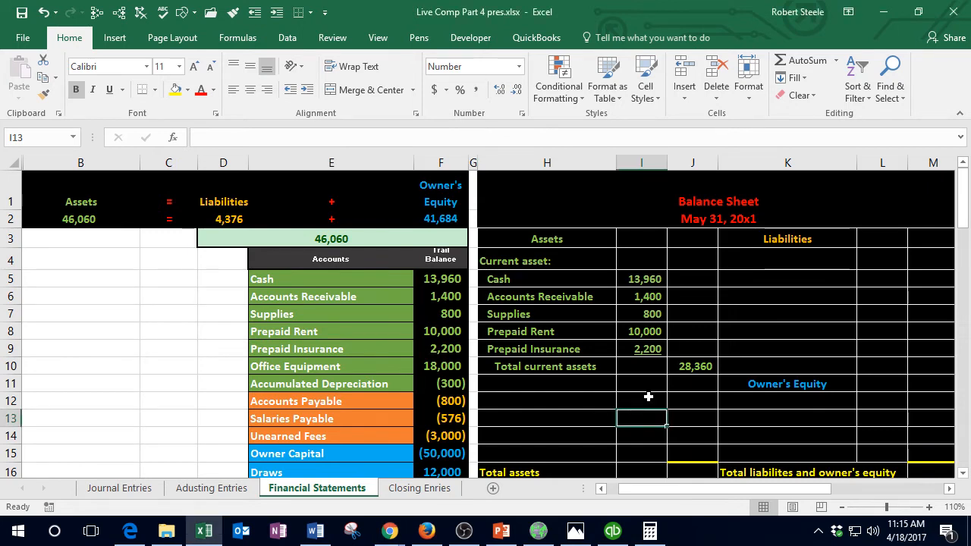
Step: Check the sum of the trial balance amounts in F5:F9 against the current assets total in J10
scroll(649, 396, "down", 1)
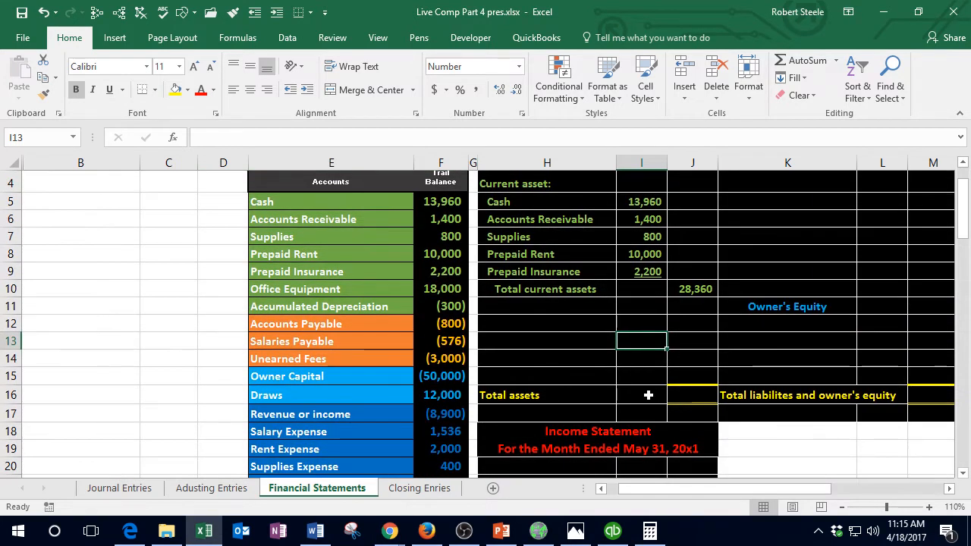
scroll(650, 395, "up", 1)
scroll(650, 394, "up", 1)
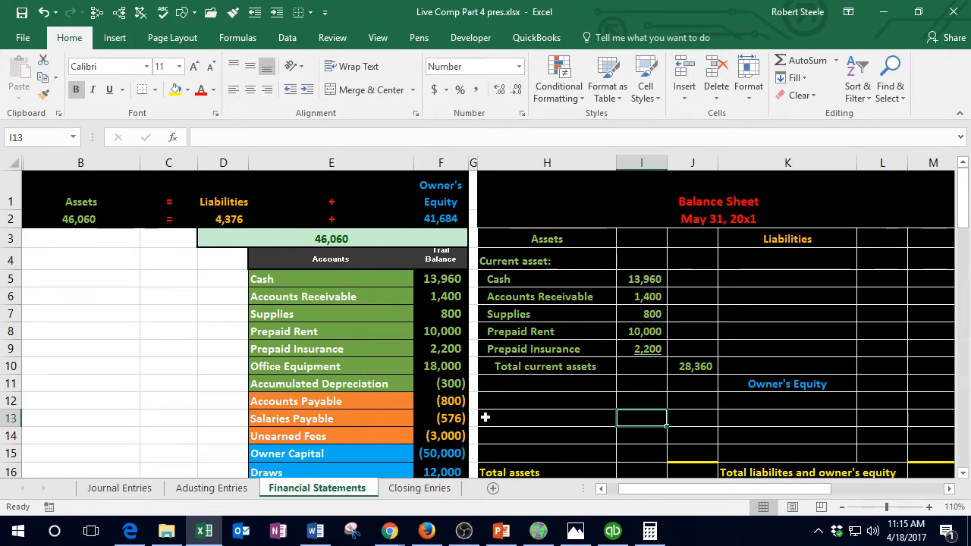
left_click_drag(399, 366, 434, 366)
left_click_drag(446, 279, 451, 349)
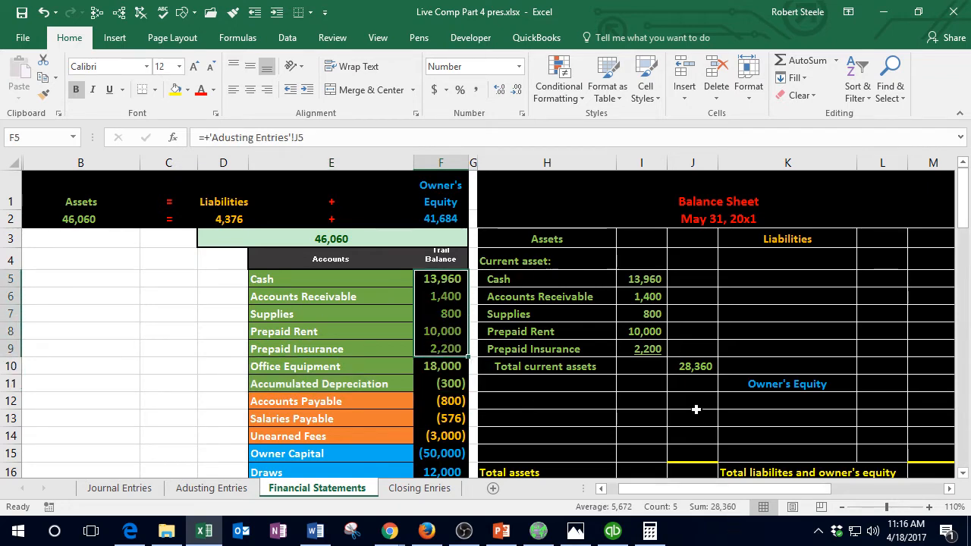
left_click(693, 367)
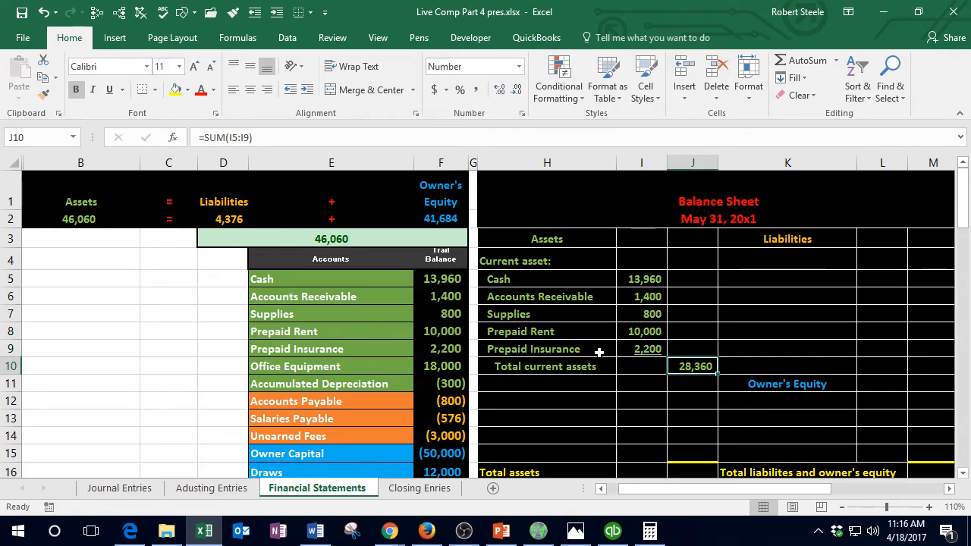
Step: Enter the heading "Property plant and equipment:" in H11
left_click(520, 383)
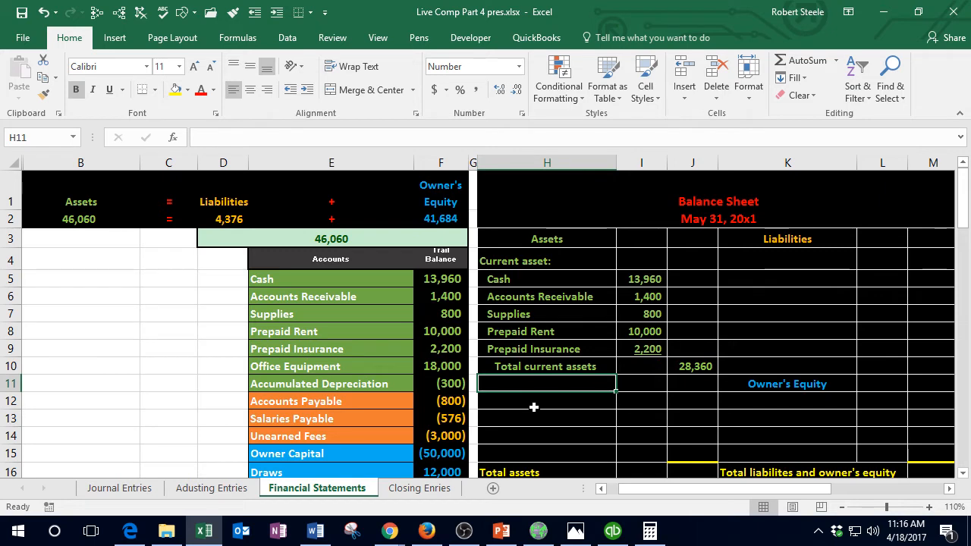
type("Pr")
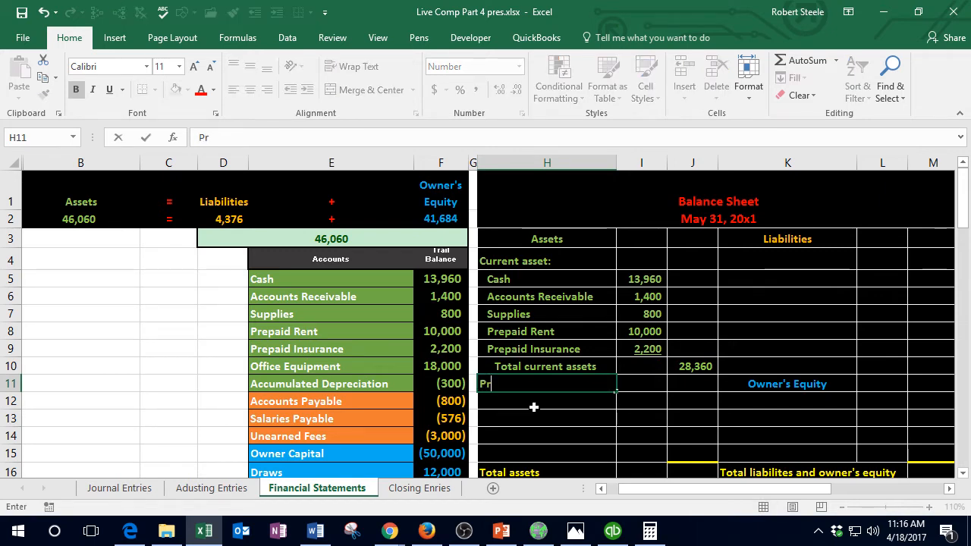
type("operty plant")
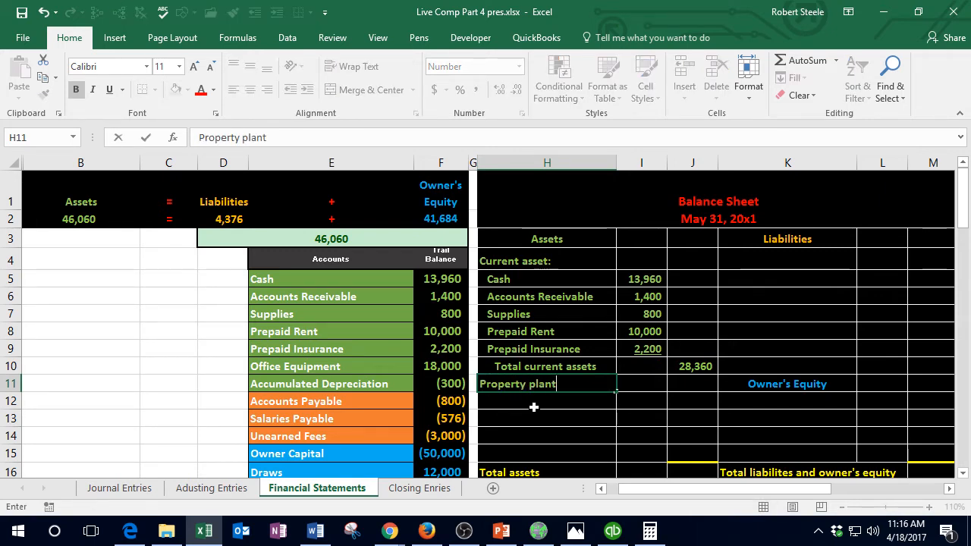
type(" and equi")
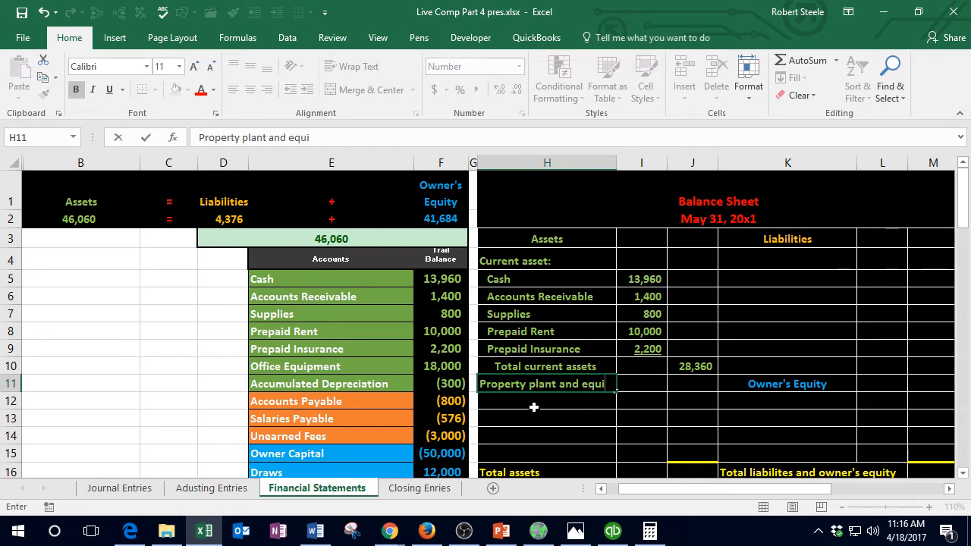
type("pment:")
key("Return")
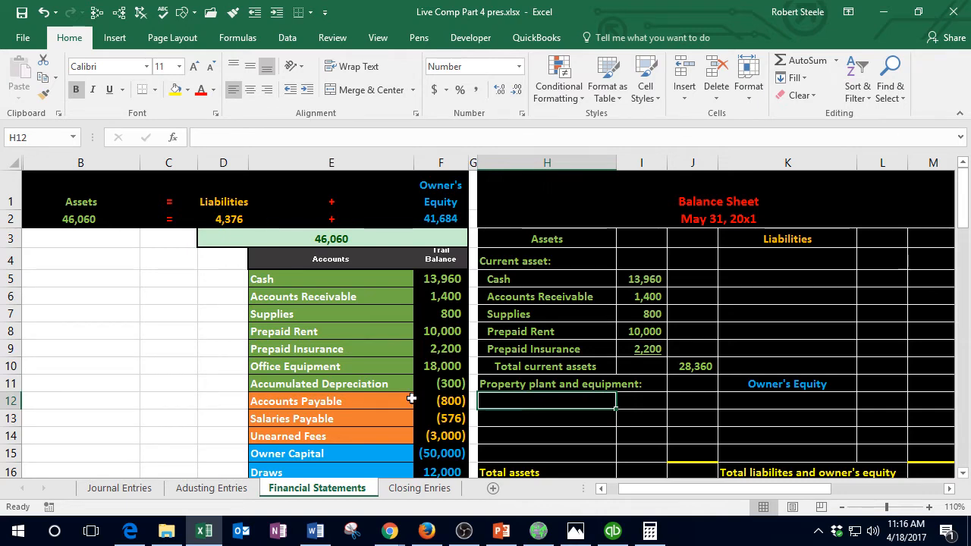
Step: Copy the Office Equipment and Accumulated Depreciation labels from E10:E11 into H12:H13 as values and indent them one level
left_click_drag(336, 366, 340, 379)
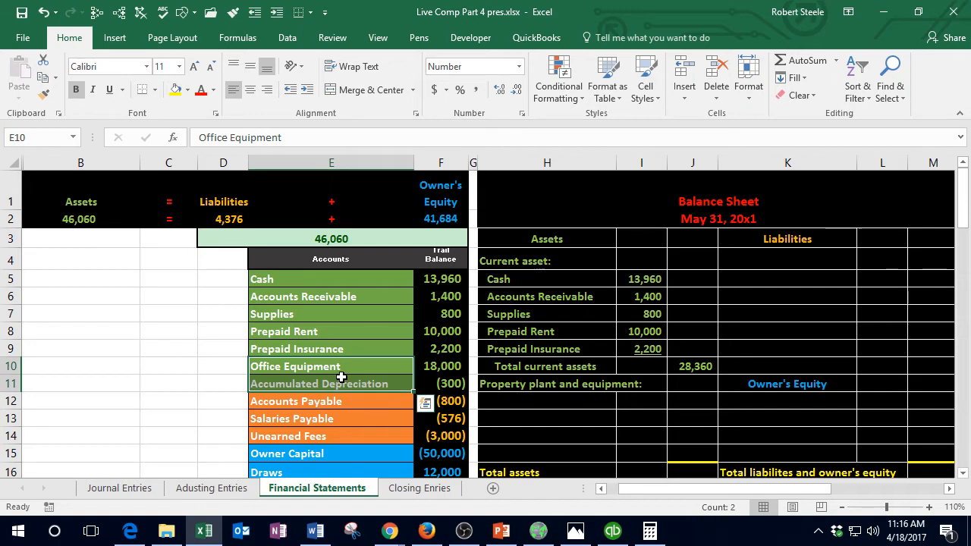
right_click(340, 377)
left_click(380, 84)
left_click(529, 401)
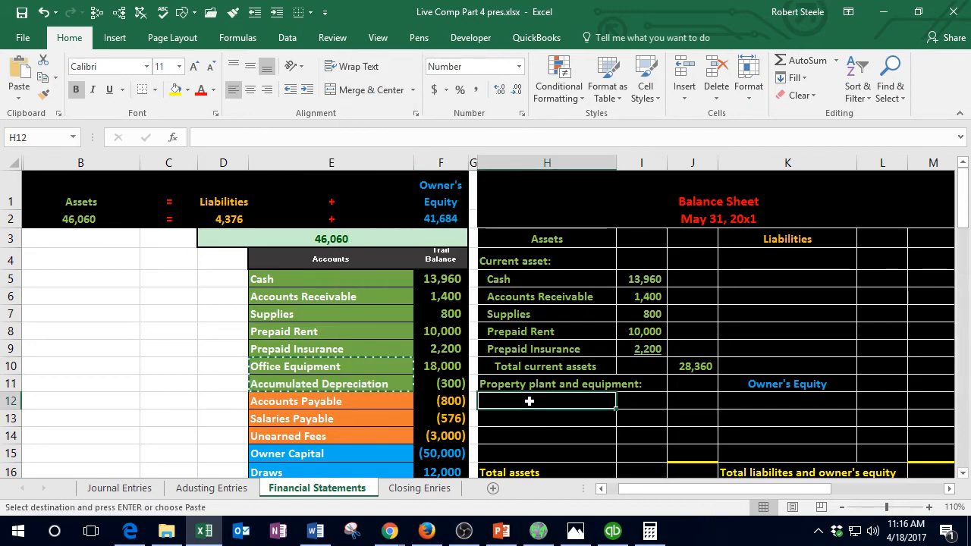
right_click(529, 401)
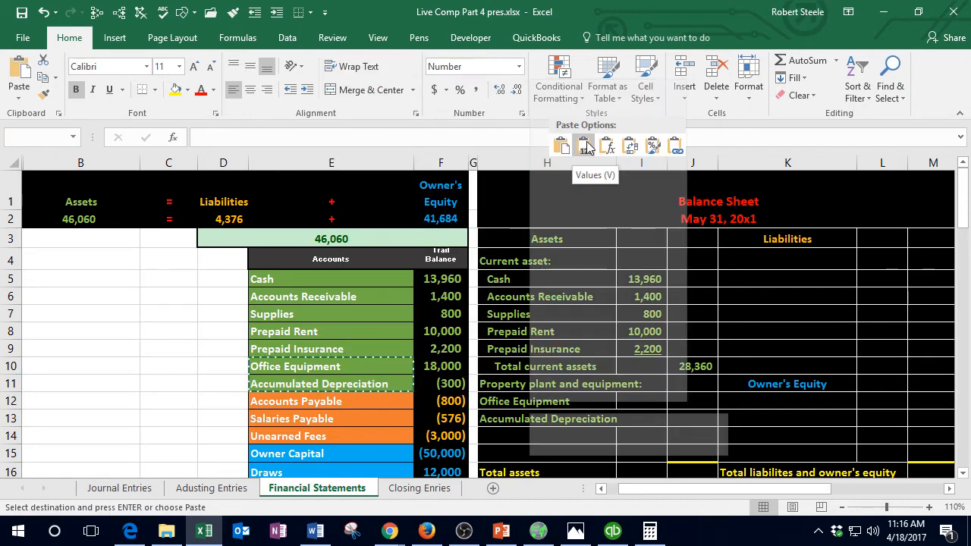
left_click(585, 147)
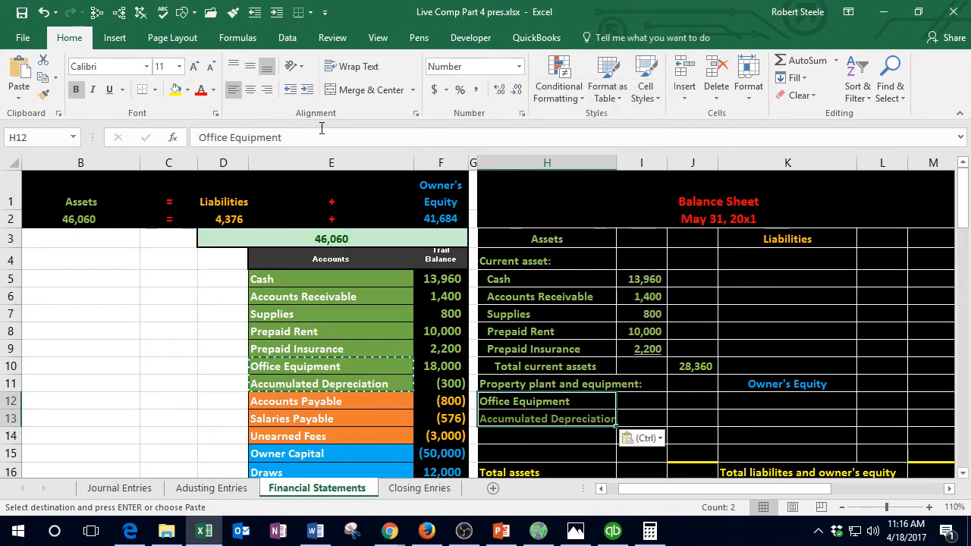
left_click(311, 92)
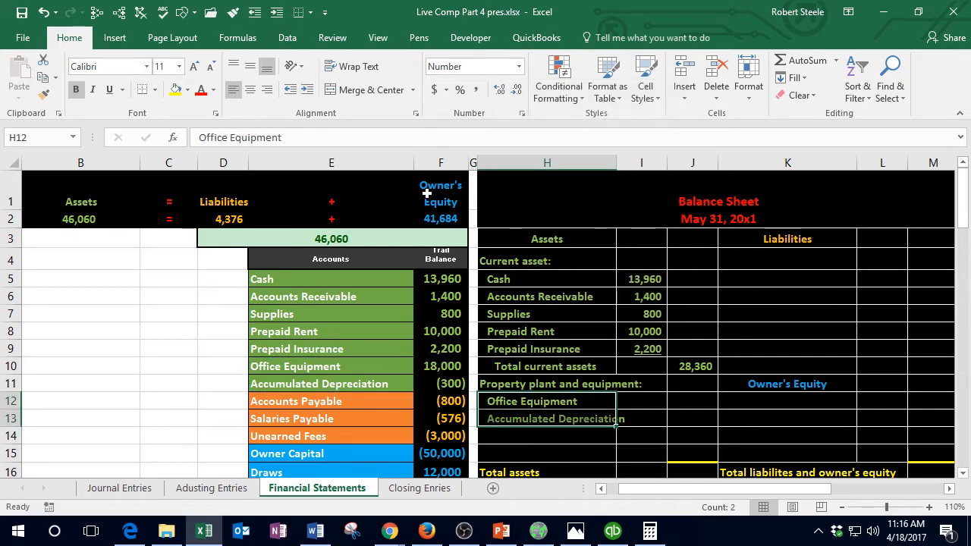
Step: Link the Office Equipment amount in I12 to the trial balance with the formula =F10
left_click(643, 402)
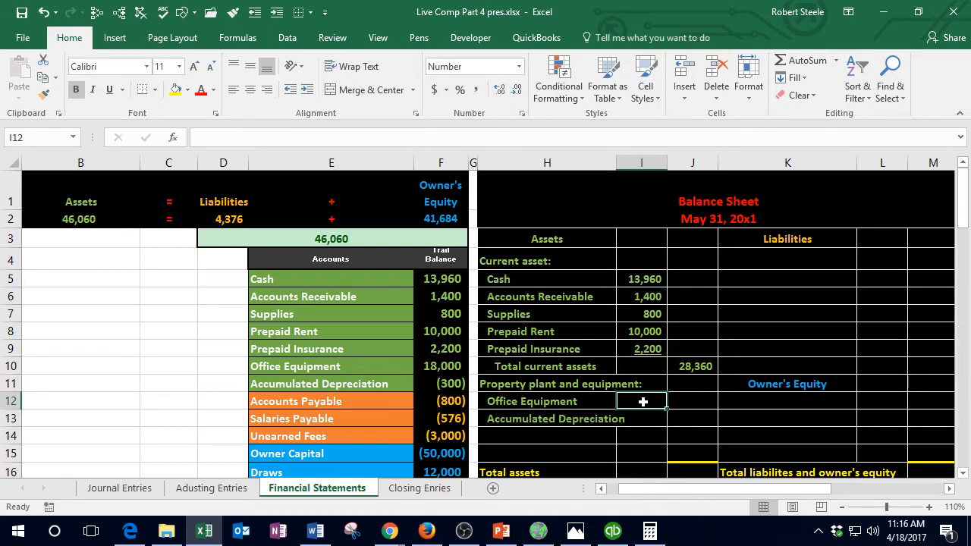
type("=")
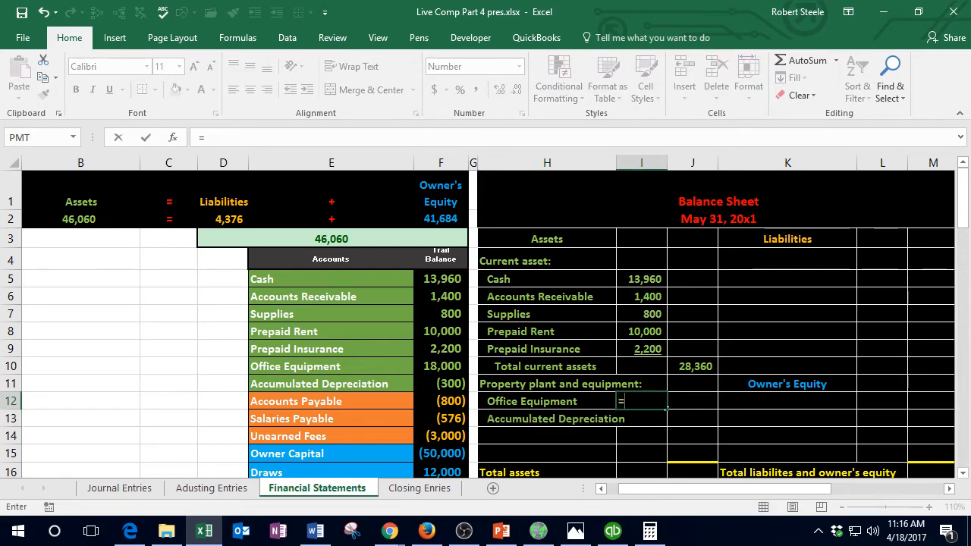
left_click(458, 366)
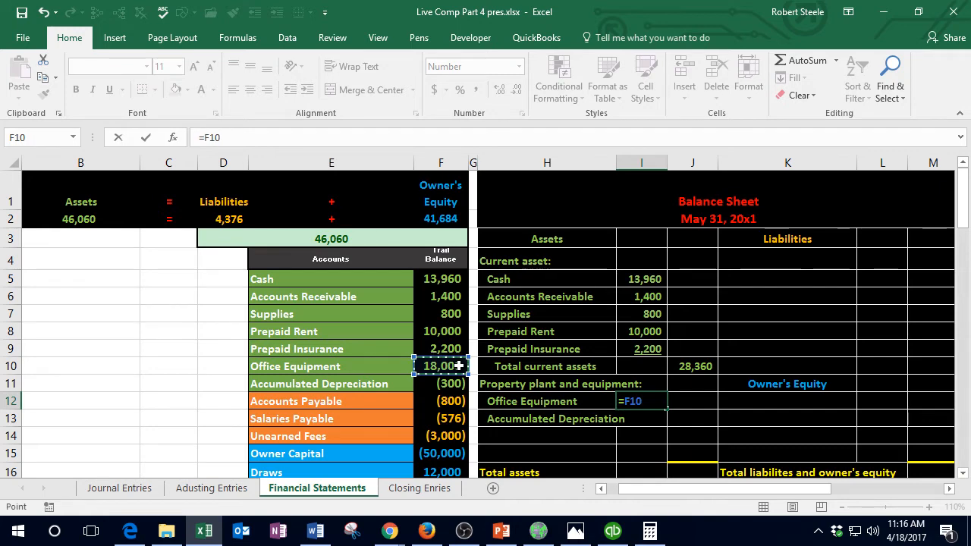
key("Return")
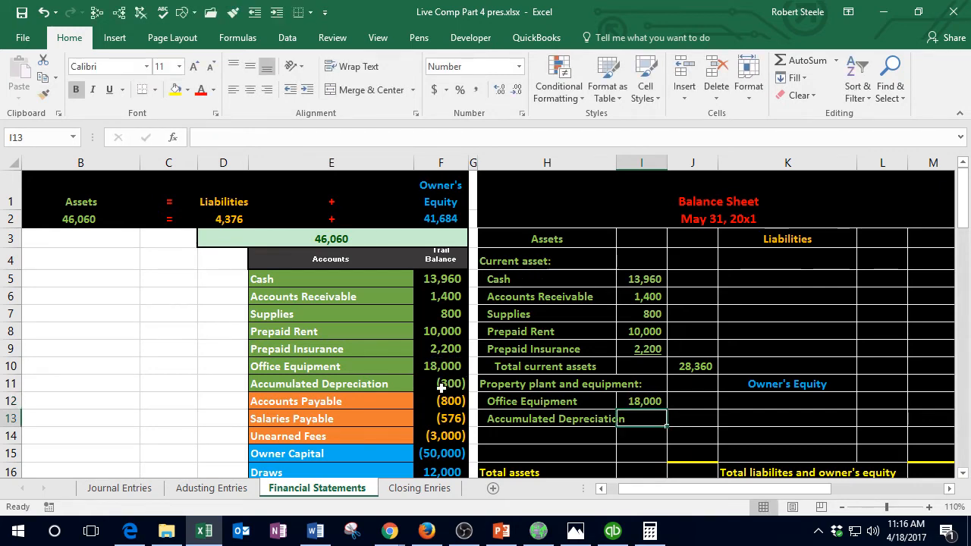
Step: Change the accumulated depreciation label in H13 to "Less Accumulated Depreciation"
left_click(442, 386)
left_click(641, 422)
double_click(489, 418)
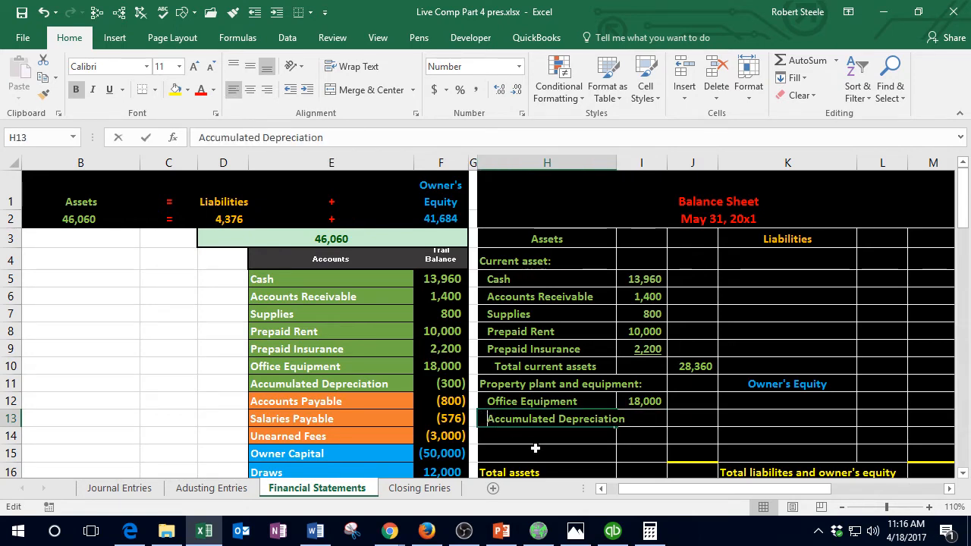
type("Les")
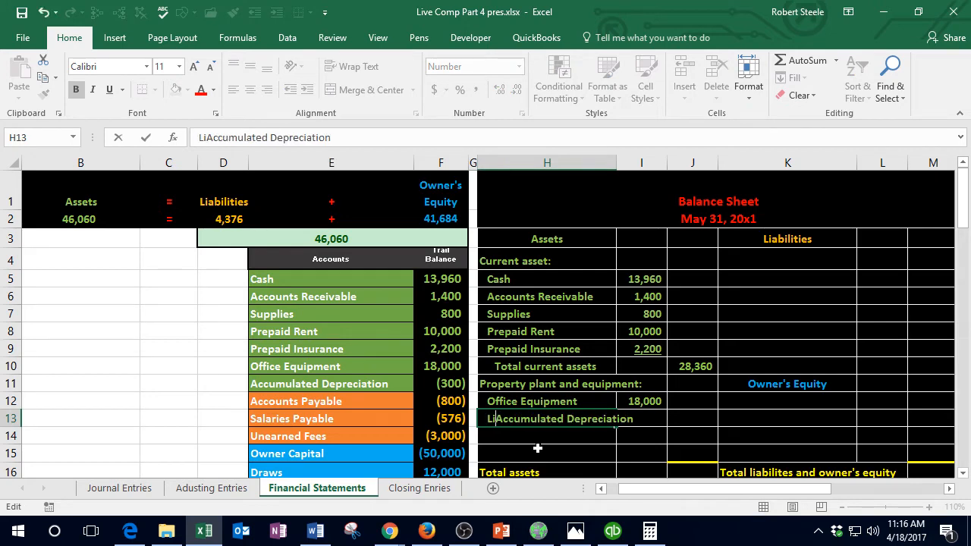
type("s")
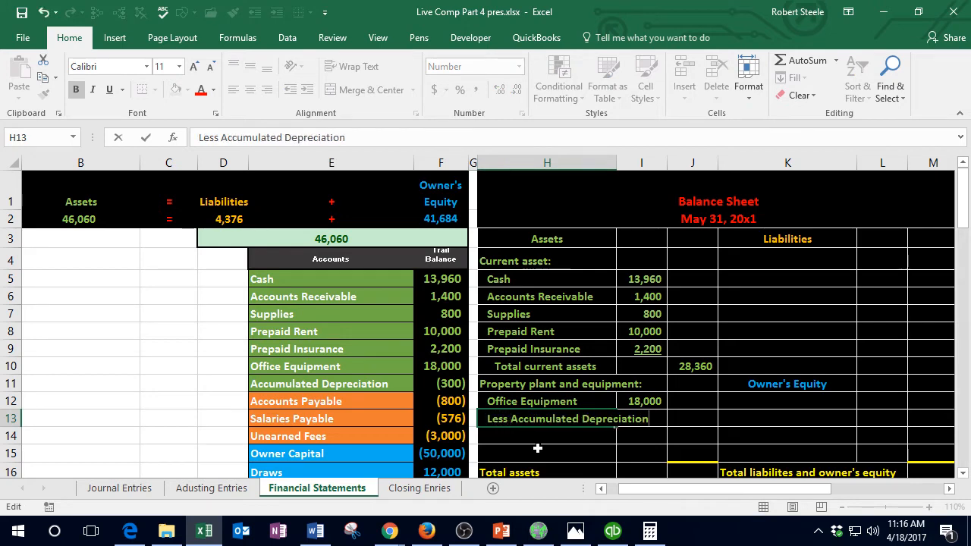
key("Return")
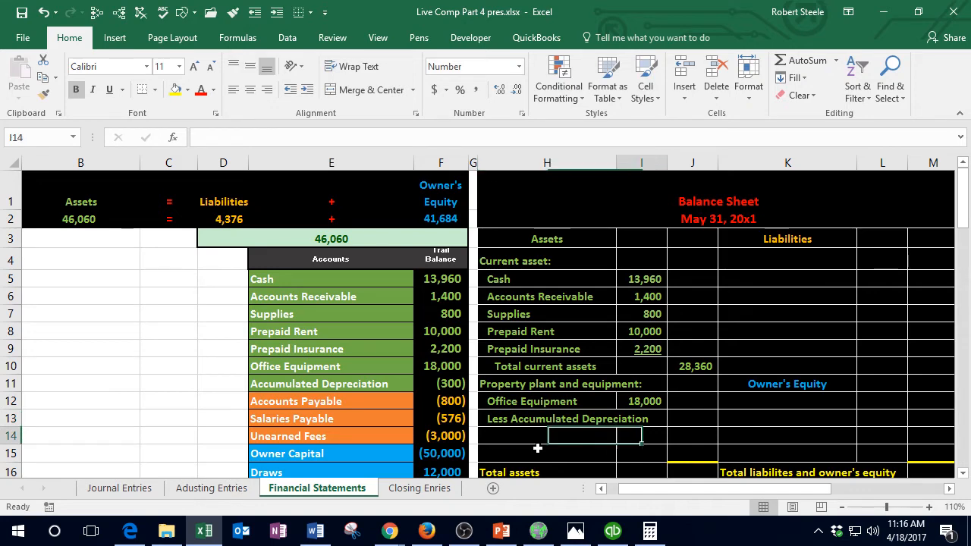
Step: Link the accumulated depreciation amount in I13 to the trial balance and reverse its sign with the formula =-F11
key("Up")
key("Right")
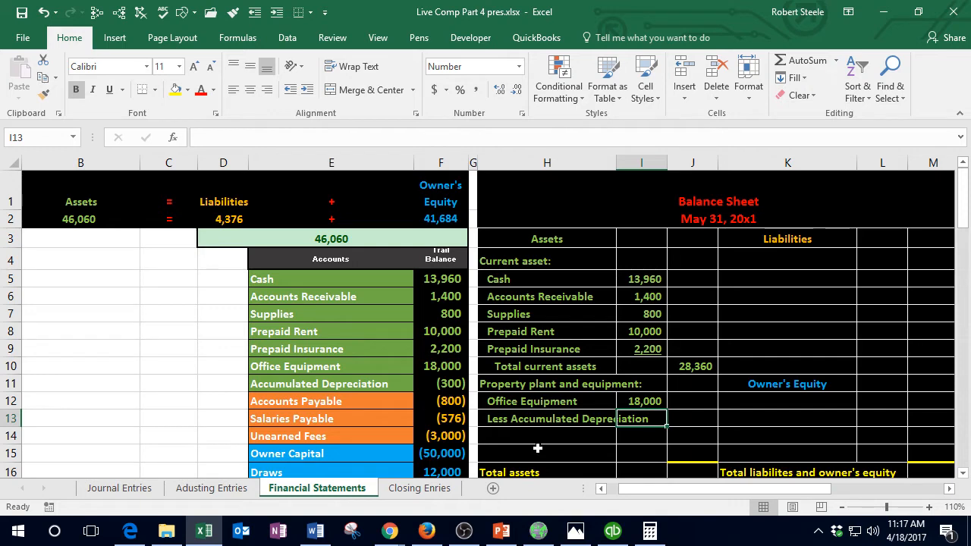
type("=")
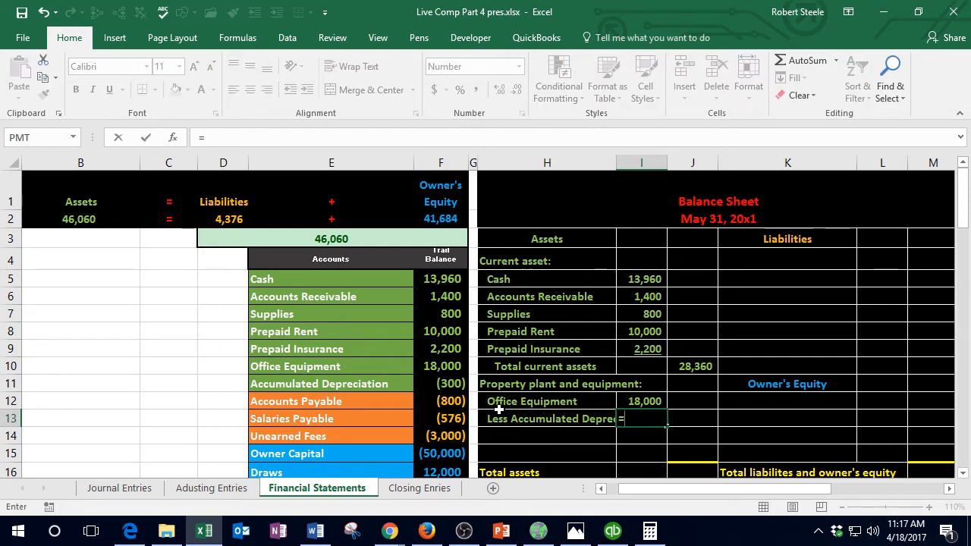
left_click(451, 385)
key("ctrl+Return")
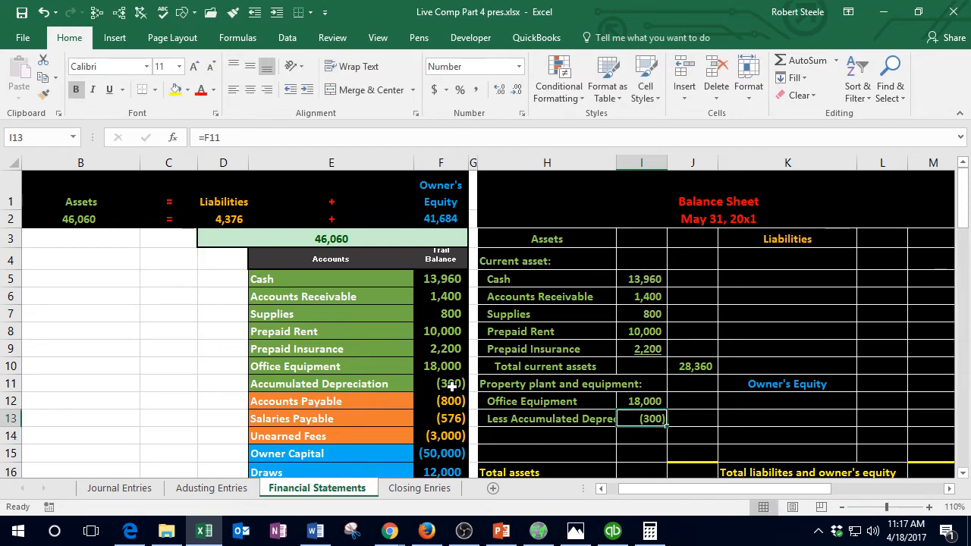
left_click(209, 137)
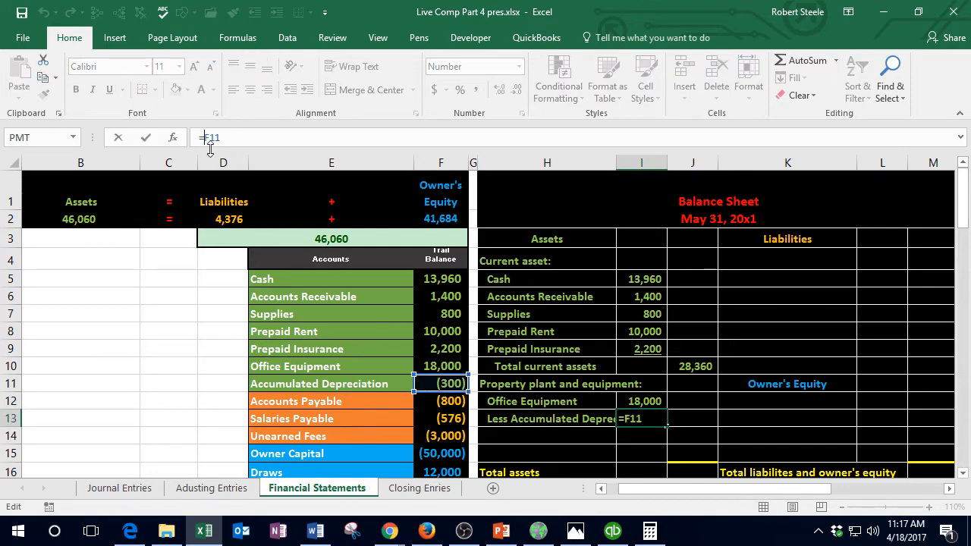
type("-")
key("Return")
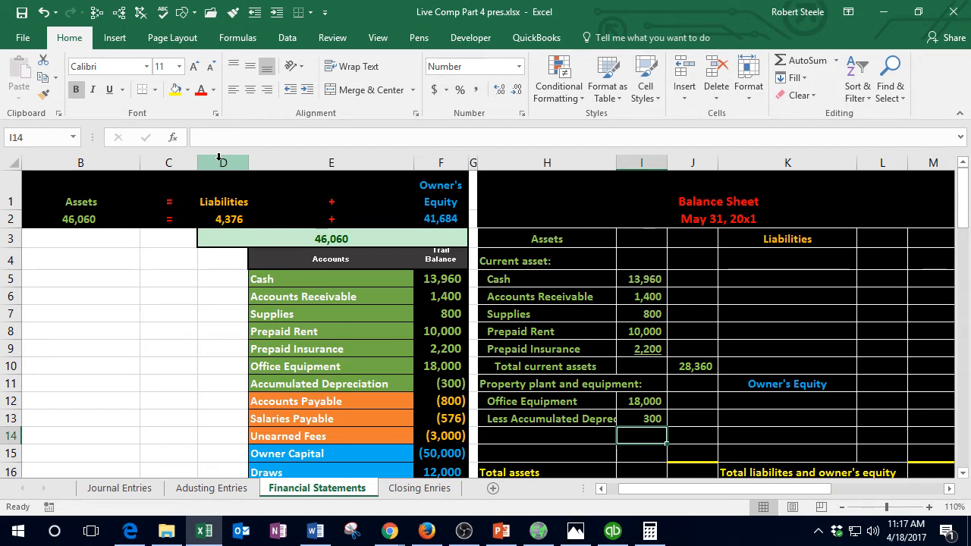
Step: Clear I13 and re-enter the sign-reversed accumulated depreciation link directly as -F11
key("Up")
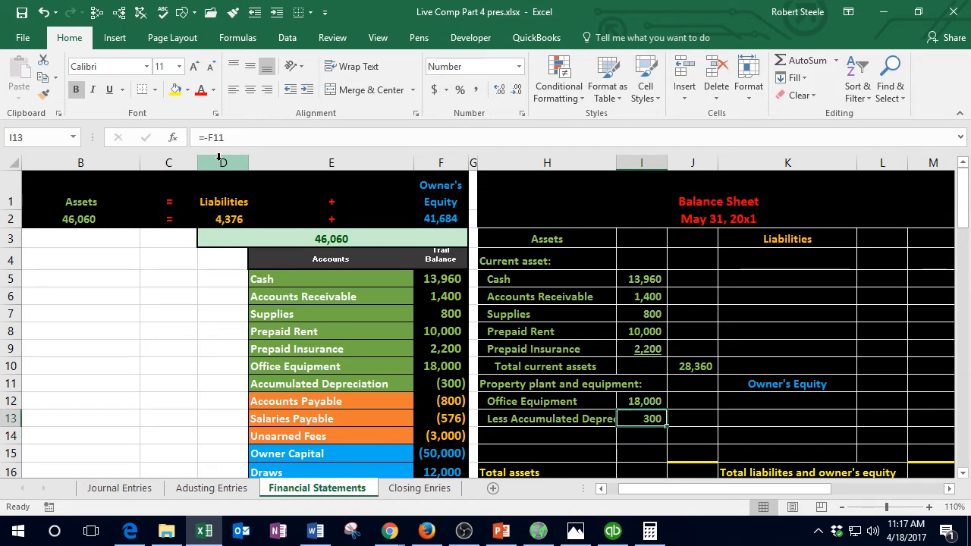
key("Delete")
type("-")
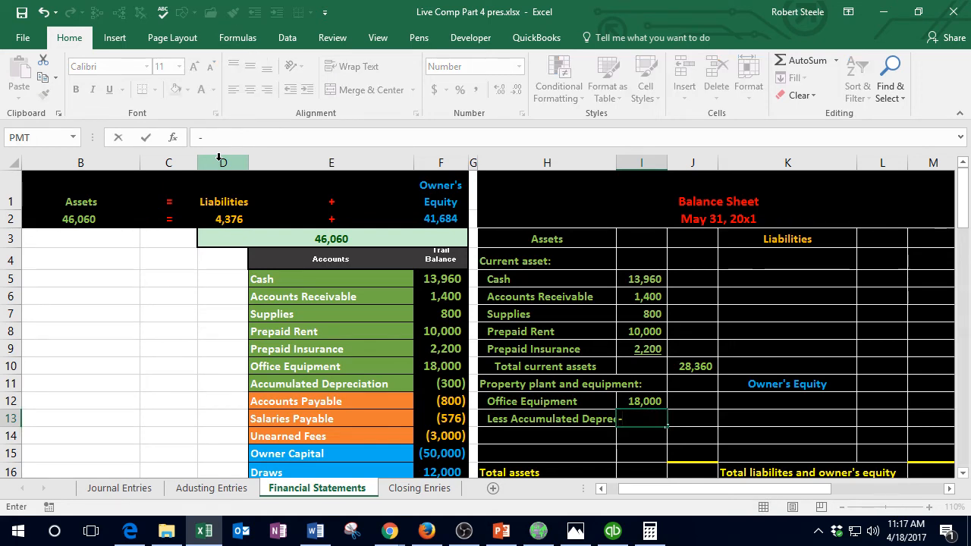
left_click(436, 386)
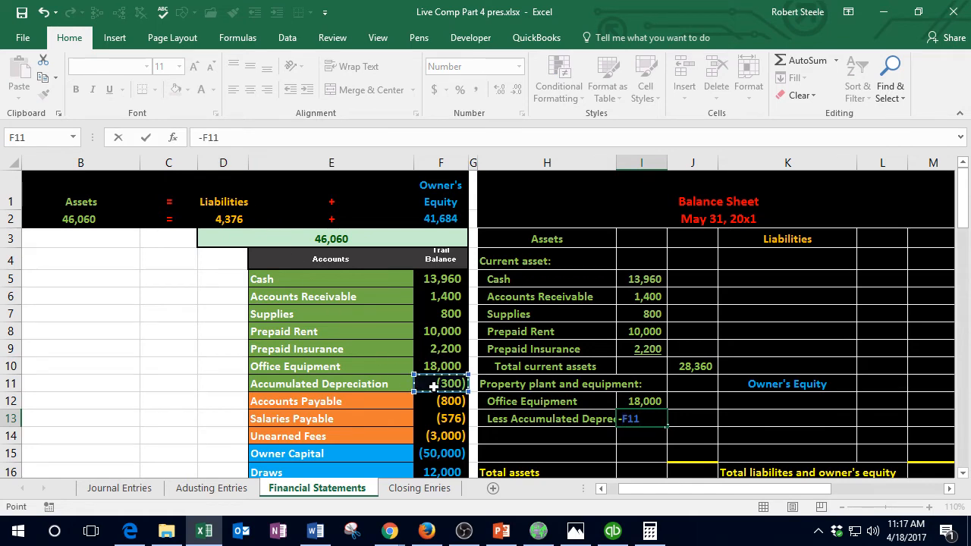
key("Return")
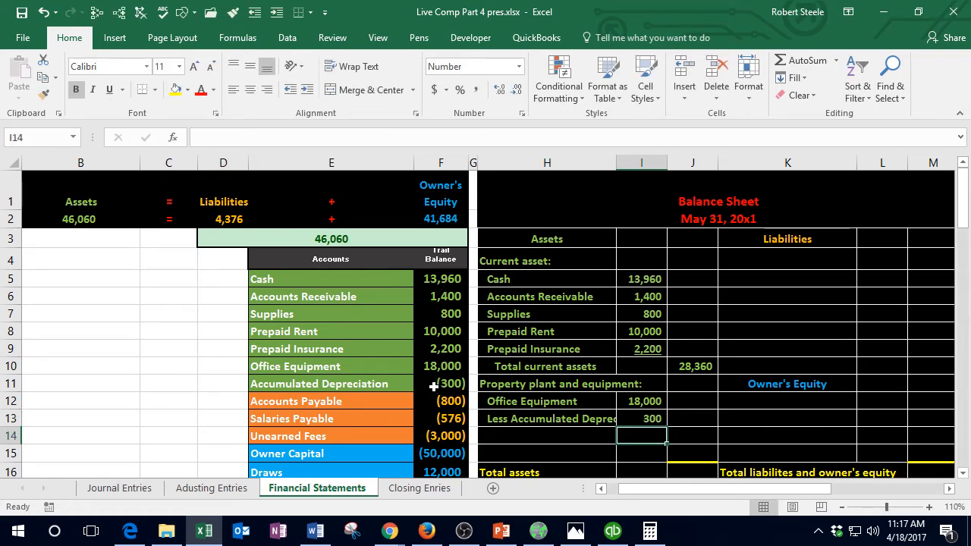
Step: Enter the subtotal label "Property plant and equipment" in H14, without a trailing colon
key("Right")
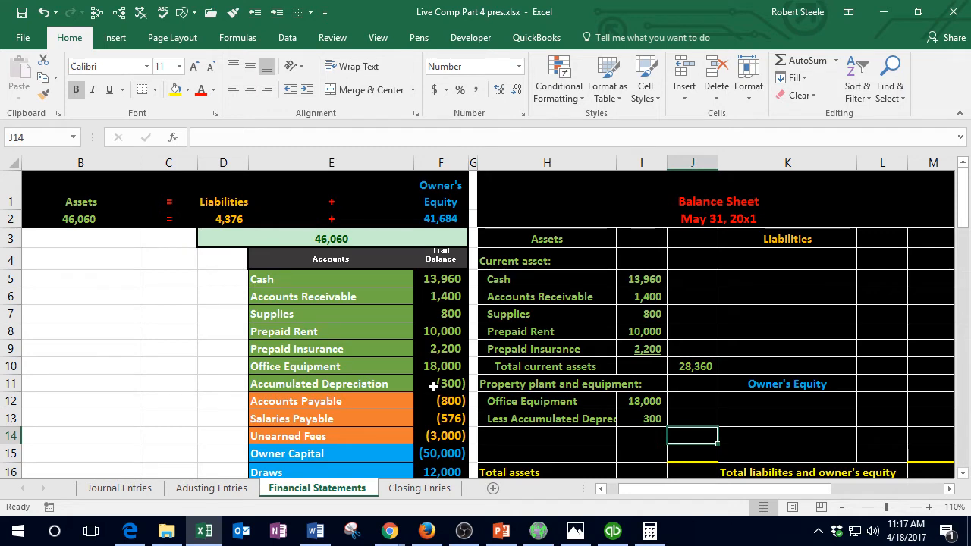
key("Left")
key("Left")
type("Pro")
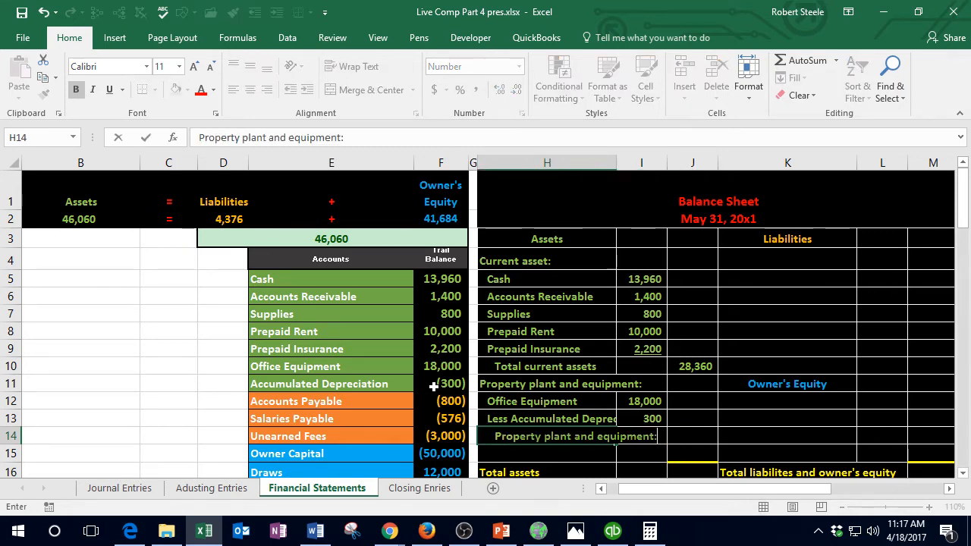
key("BackSpace")
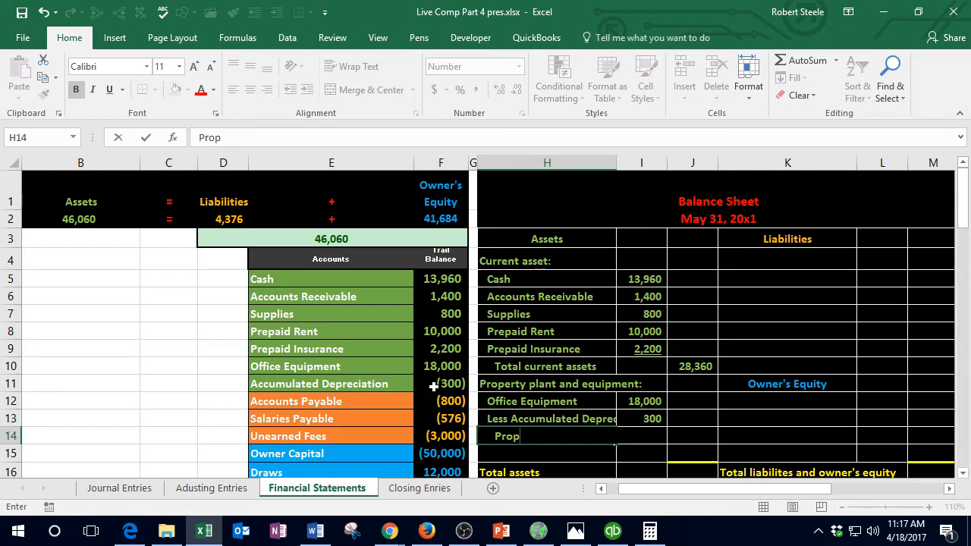
type("erty plant and equipment:")
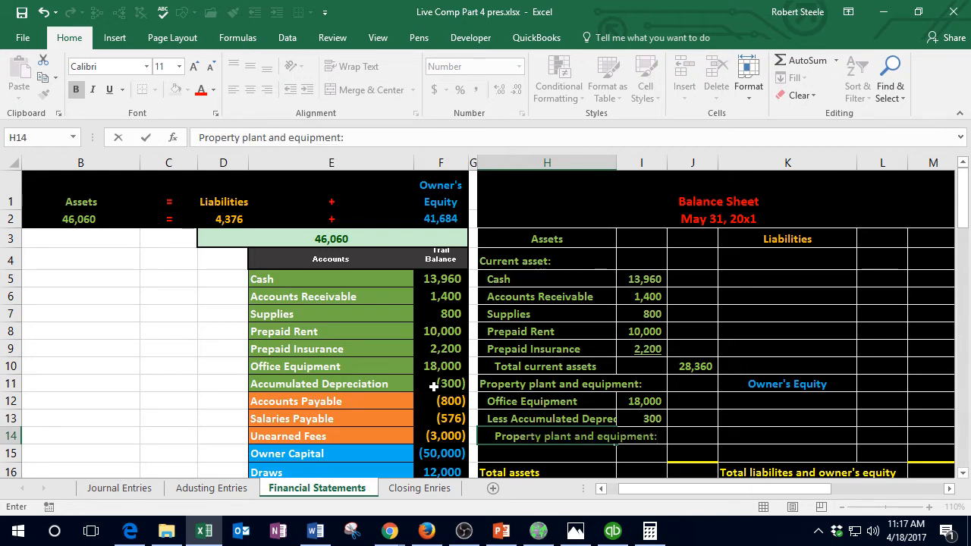
key("Return")
key("Up")
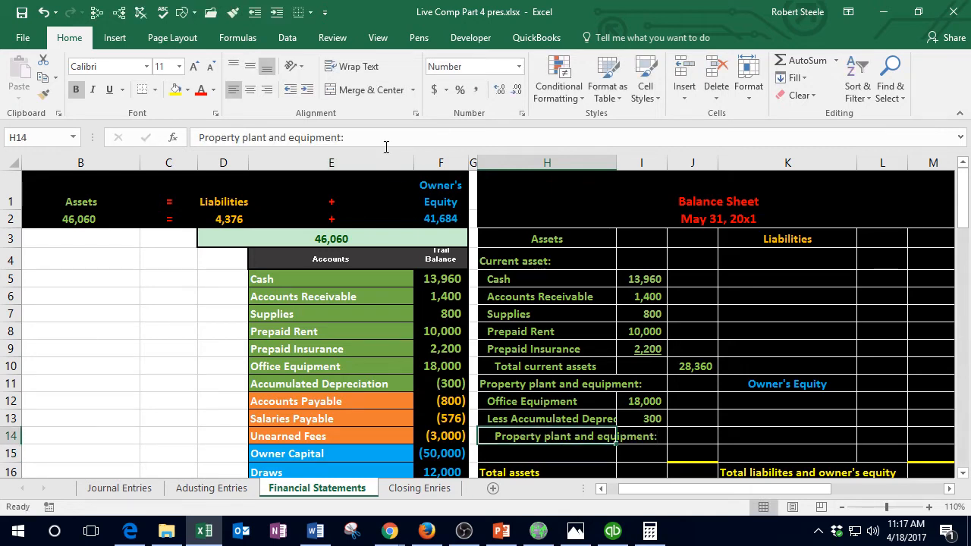
left_click(386, 134)
key("BackSpace")
key("Return")
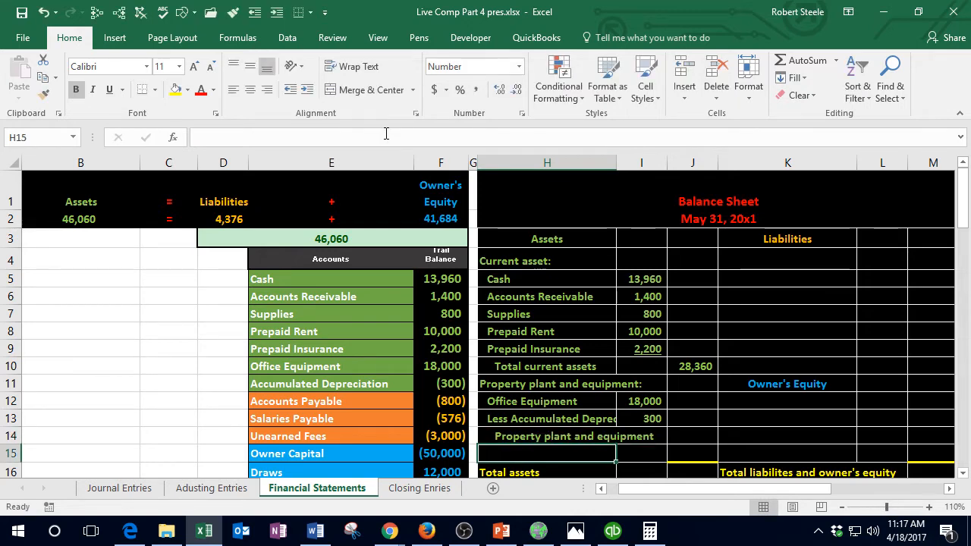
Step: Calculate the property plant and equipment subtotal in J14 with the formula =SUM(I12:I13)
key("Right")
key("Right")
key("Up")
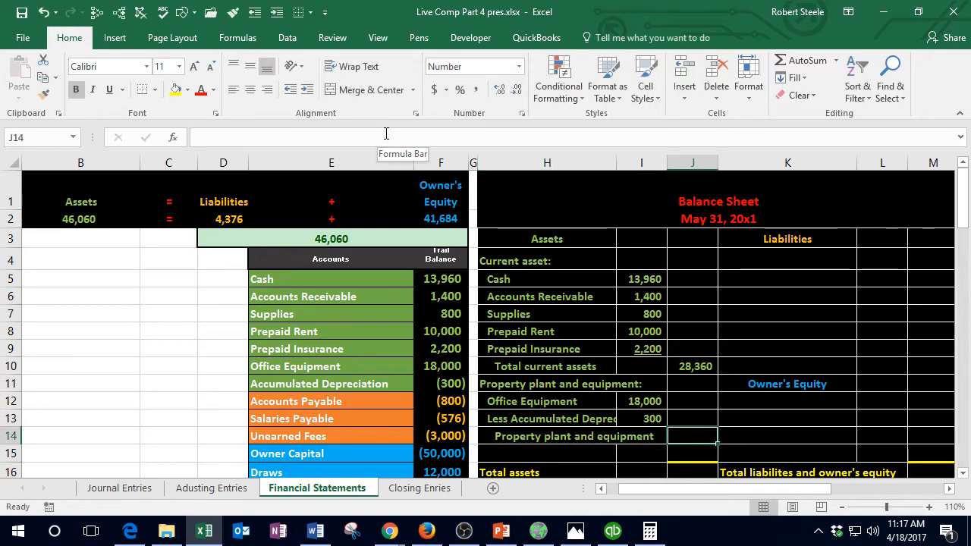
left_click(641, 420)
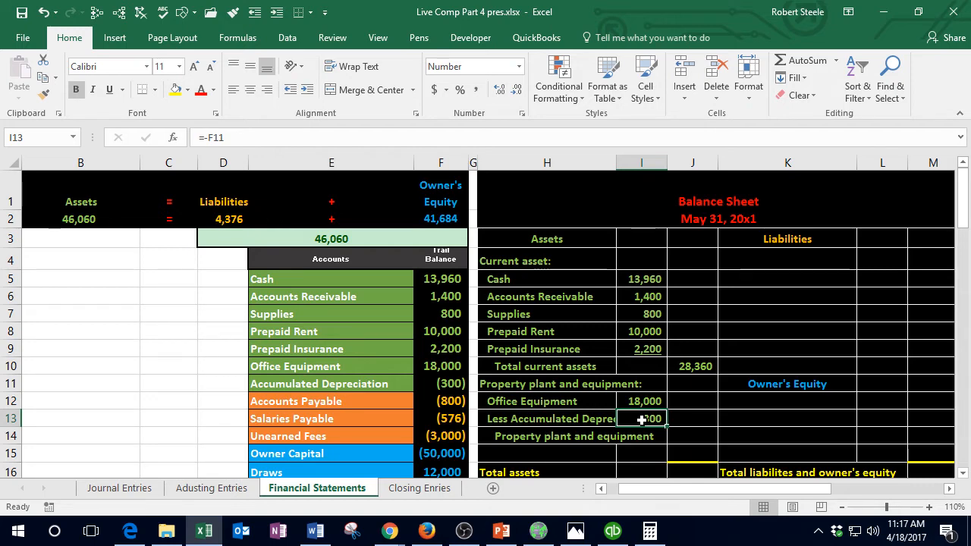
left_click(683, 436)
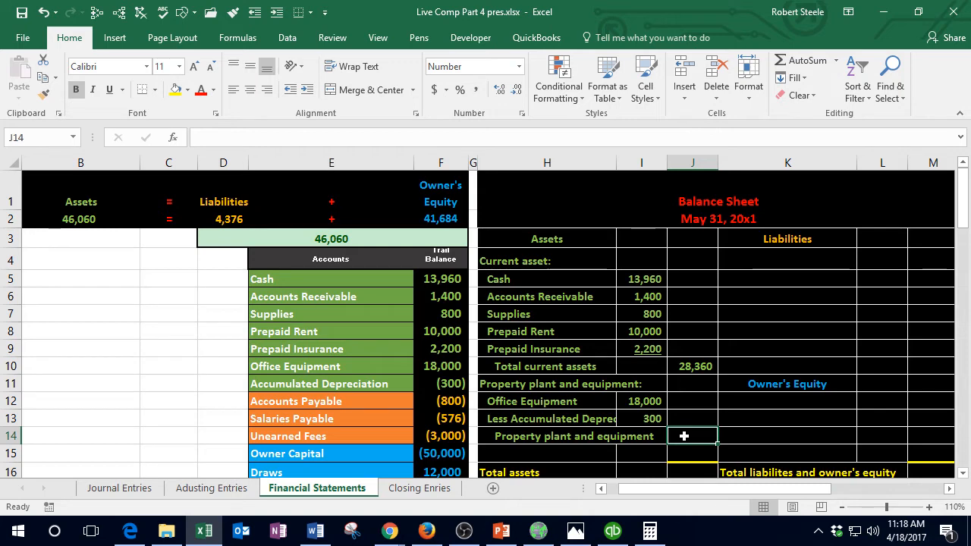
type("=")
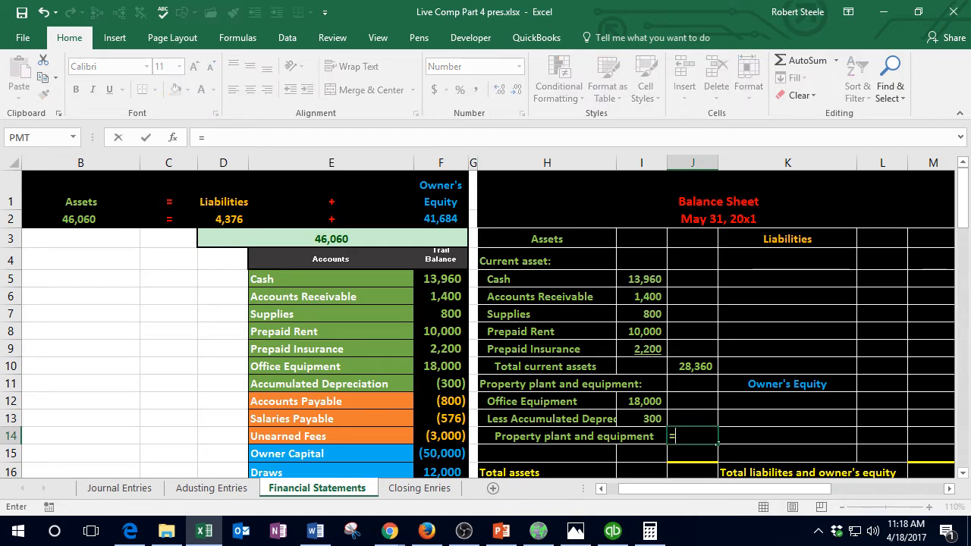
type("sum(")
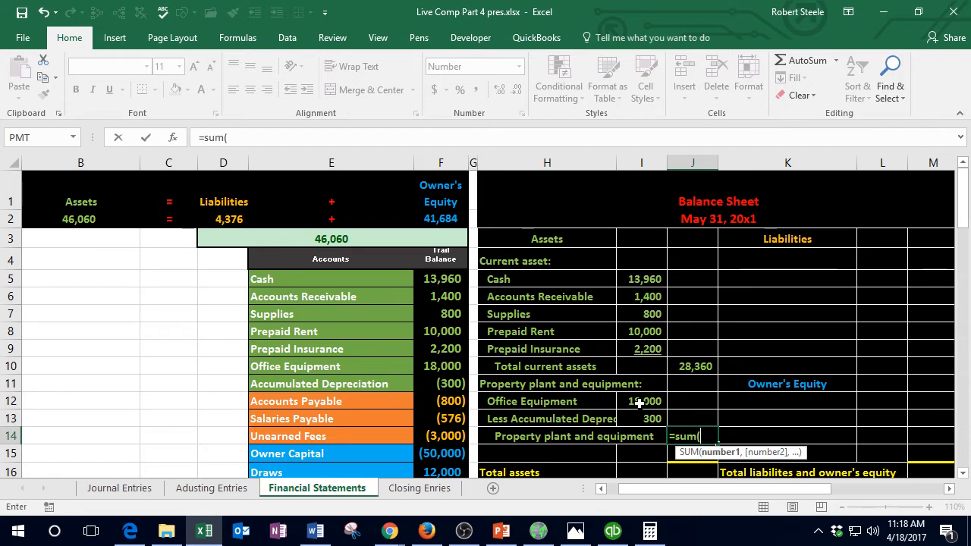
left_click_drag(641, 400, 643, 411)
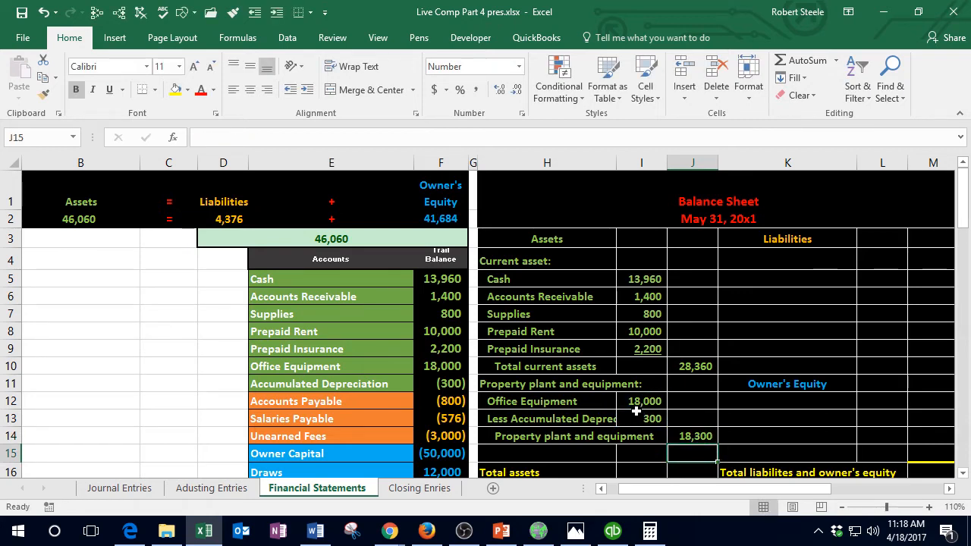
Step: Compare the trial balance asset amounts in F5:F11 with the balance sheet asset amounts in column I and the subtotals in J10 and J14
scroll(645, 411, "down", 1)
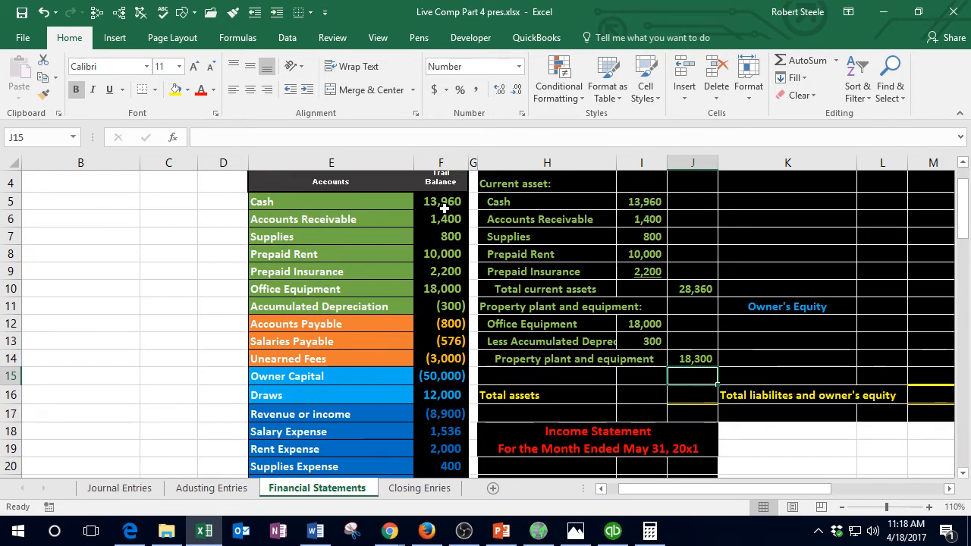
left_click_drag(443, 207, 443, 306)
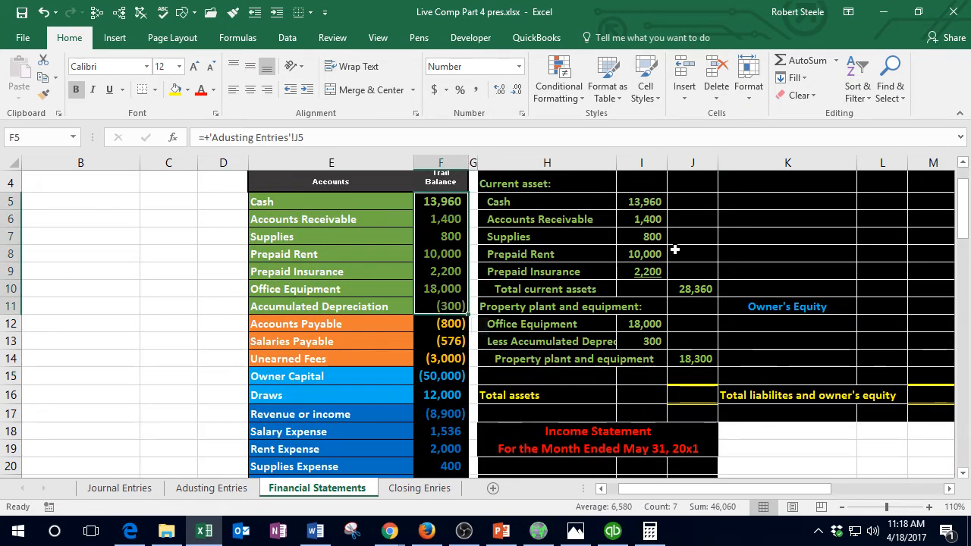
left_click_drag(645, 201, 645, 272)
left_click(687, 289)
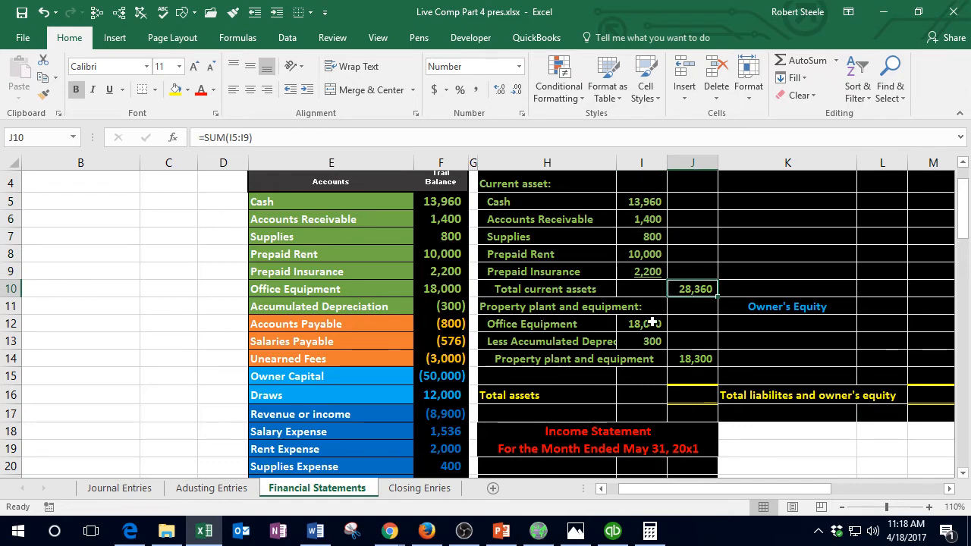
left_click_drag(653, 323, 646, 341)
left_click(690, 357)
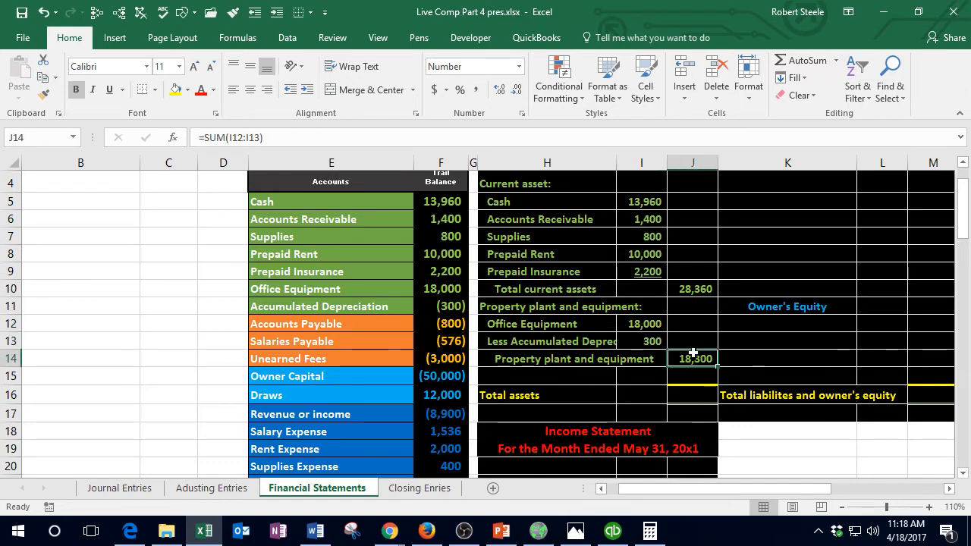
Step: Fill cells D5:D11 beside the asset accounts with yellow
left_click_drag(227, 203, 227, 307)
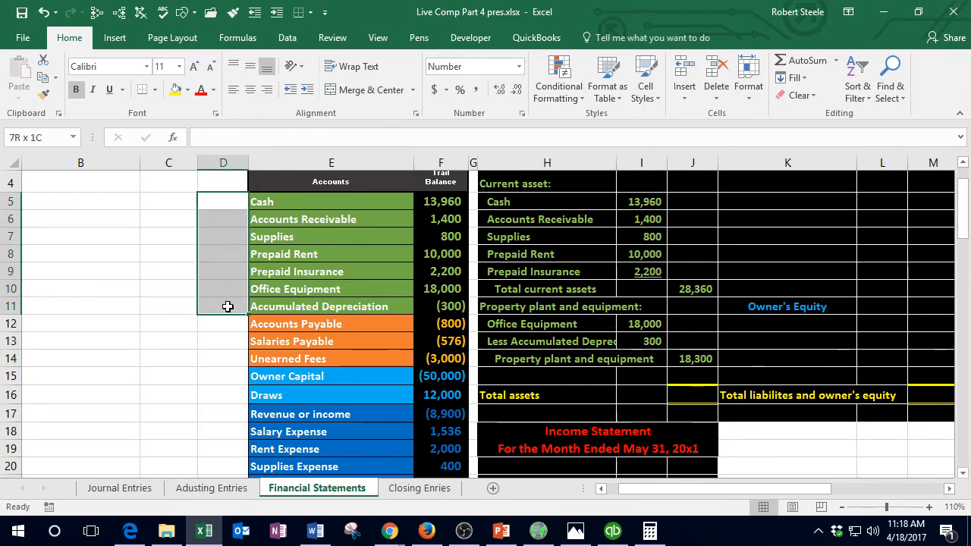
right_click(227, 307)
left_click(291, 167)
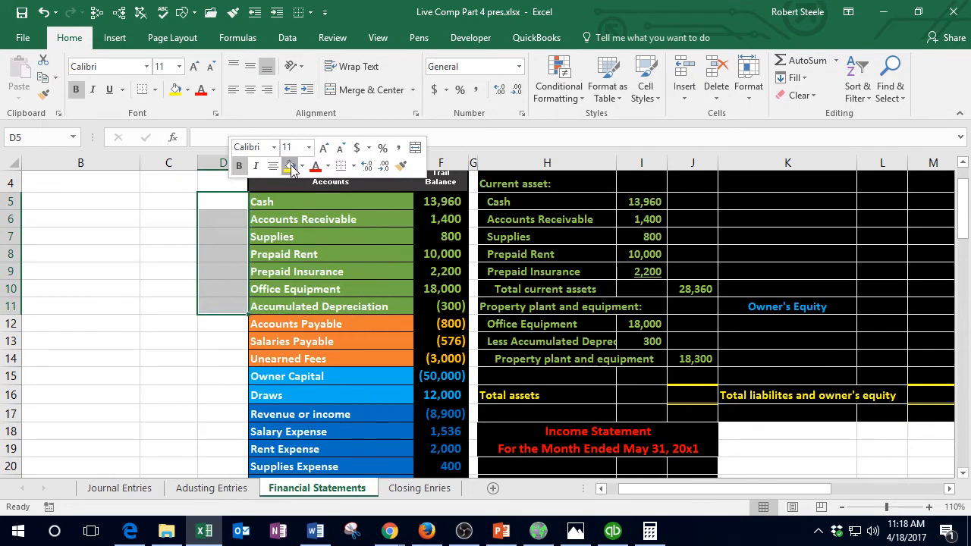
left_click(232, 374)
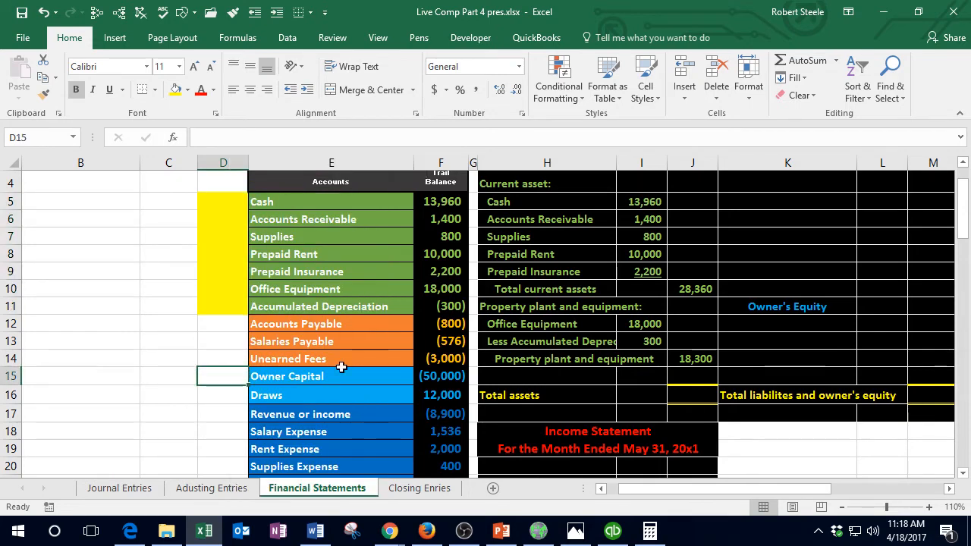
Step: Calculate total assets in J16 with the formula =SUM(J10:J14) and check it against the sum of F5:F11
left_click(697, 395)
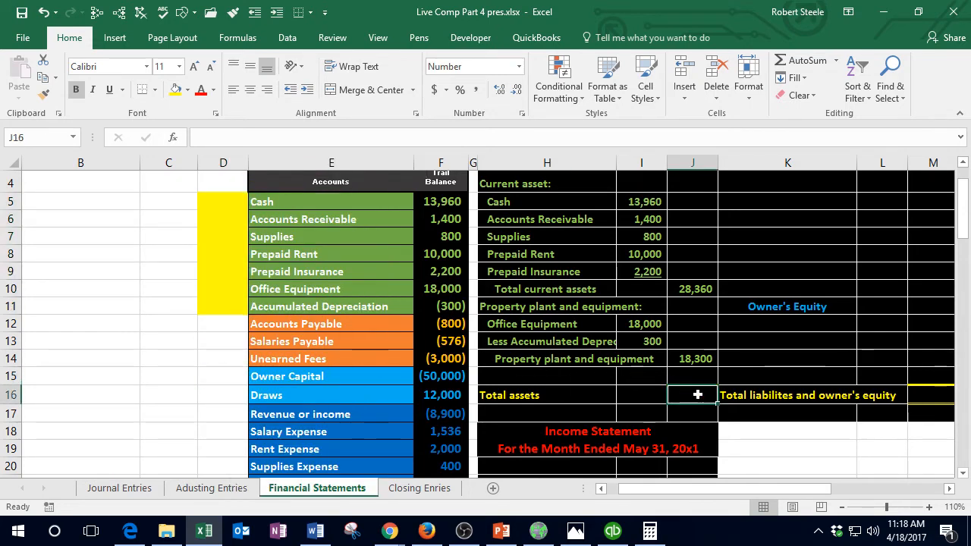
type("=sum(")
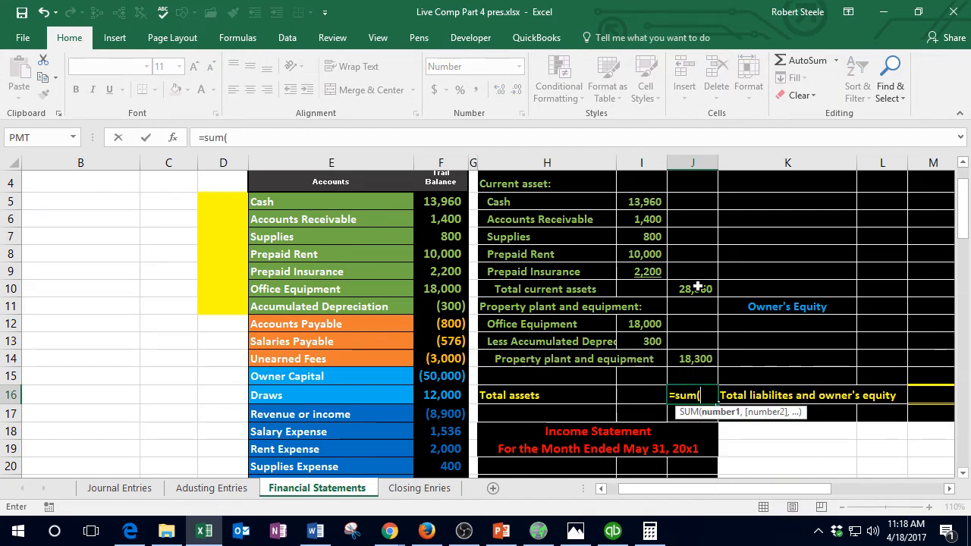
left_click_drag(694, 289, 698, 357)
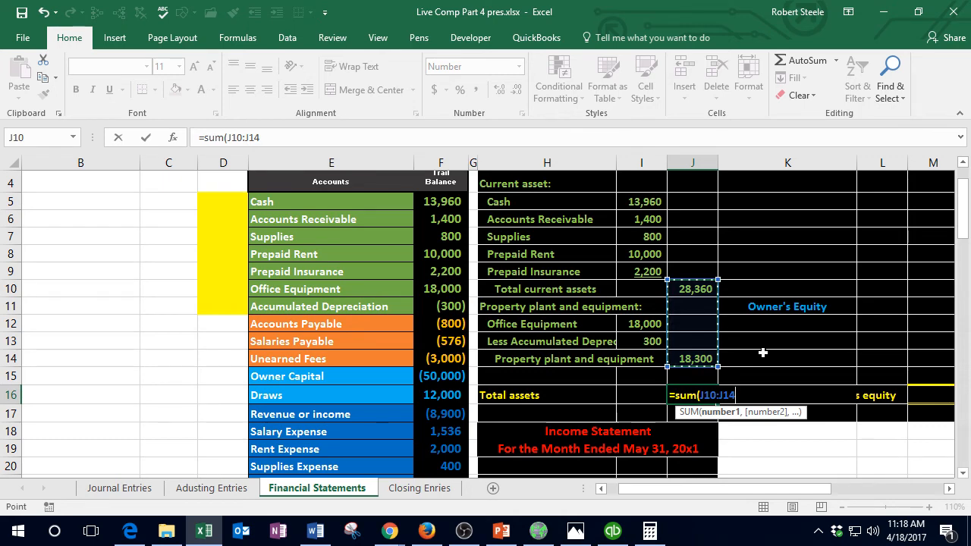
key("Return")
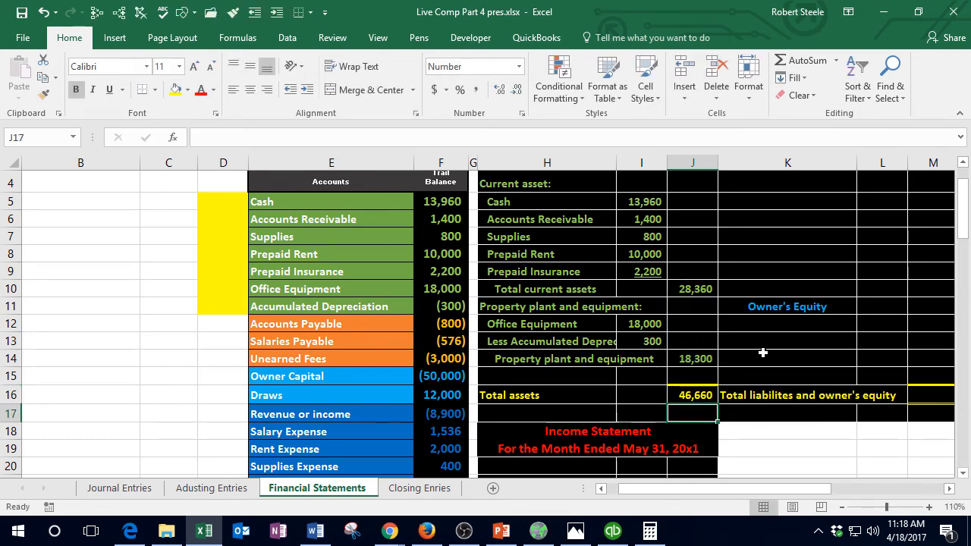
left_click_drag(442, 201, 448, 304)
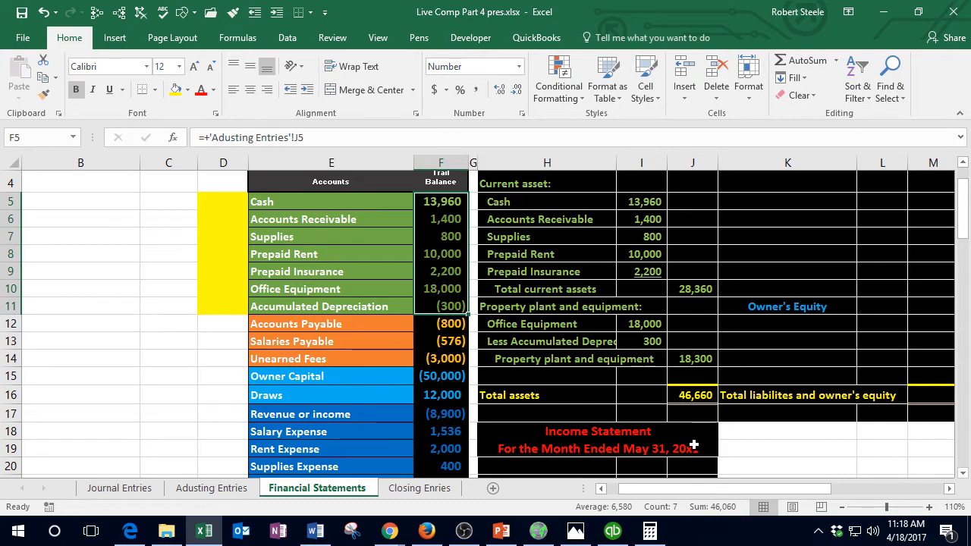
Step: Replace the accumulated depreciation formula in I13 with the value 300
left_click(641, 343)
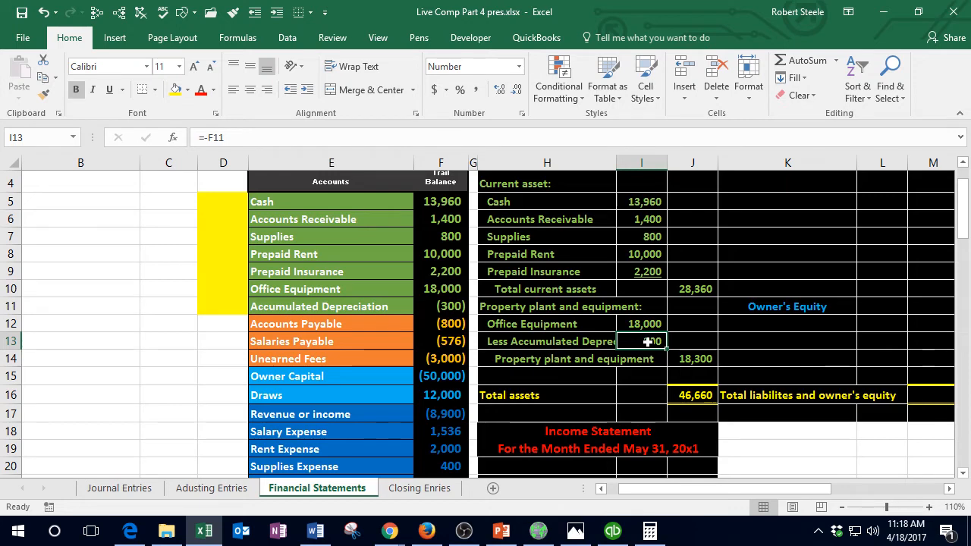
key("Delete")
type("300")
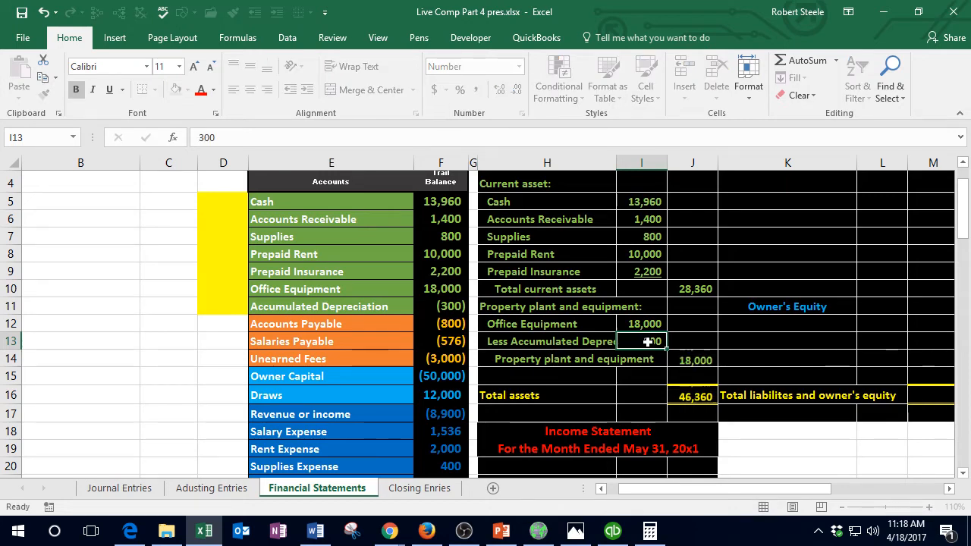
key("Return")
Step: Replace the property plant and equipment subtotal in J14 with the formula =I12-I13
key("Right")
key("Delete")
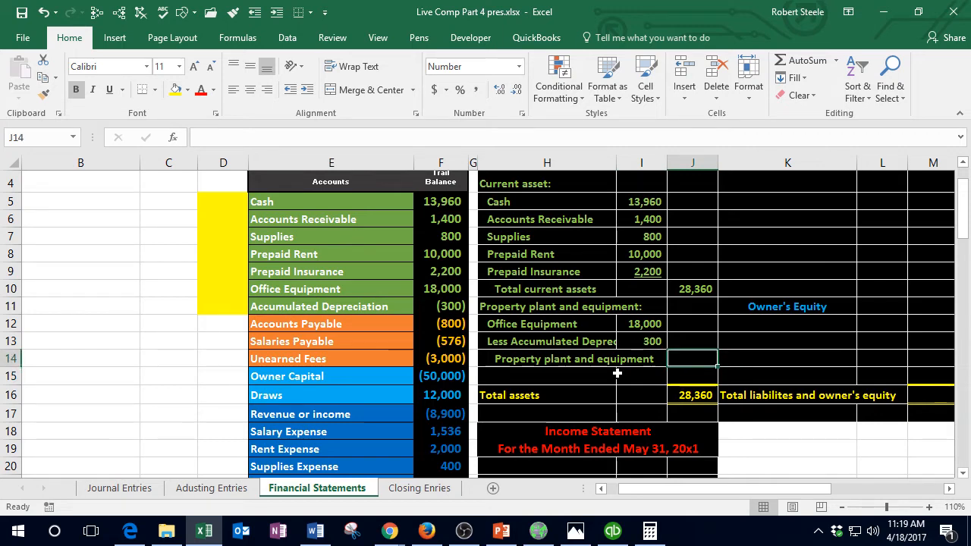
type("=")
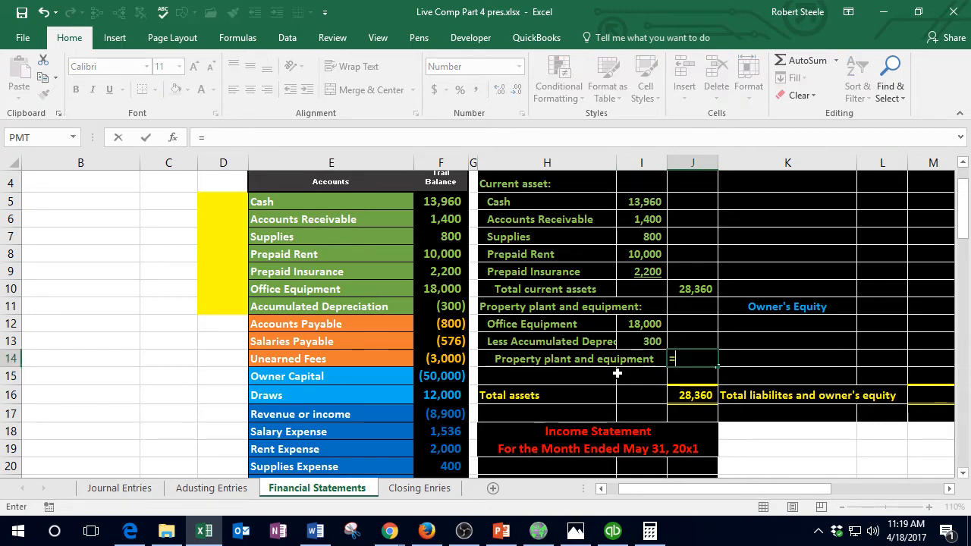
left_click(653, 324)
type("-")
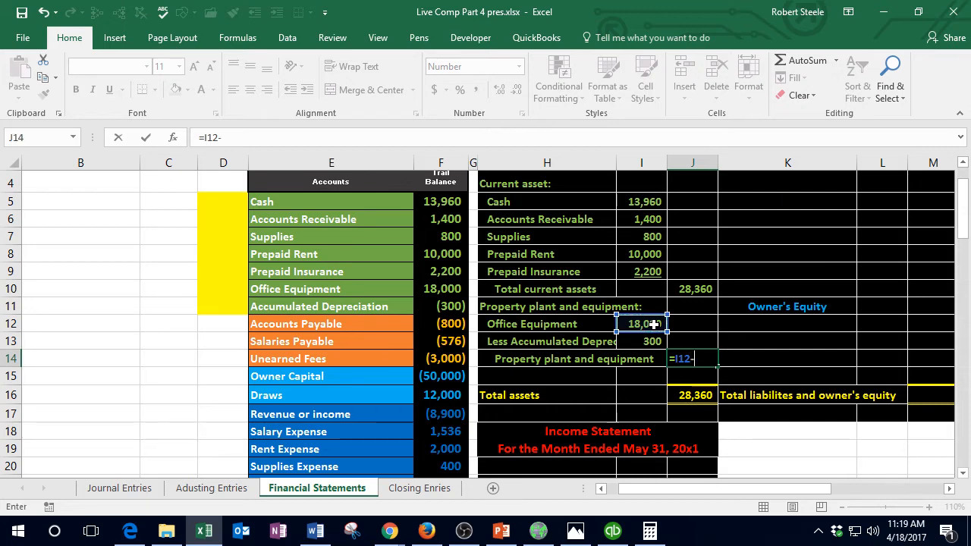
left_click(650, 341)
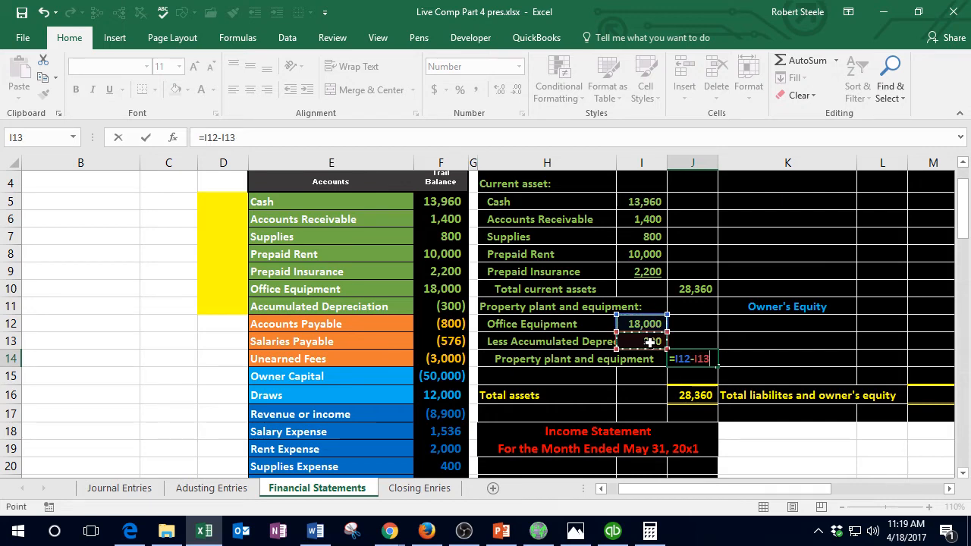
key("Return")
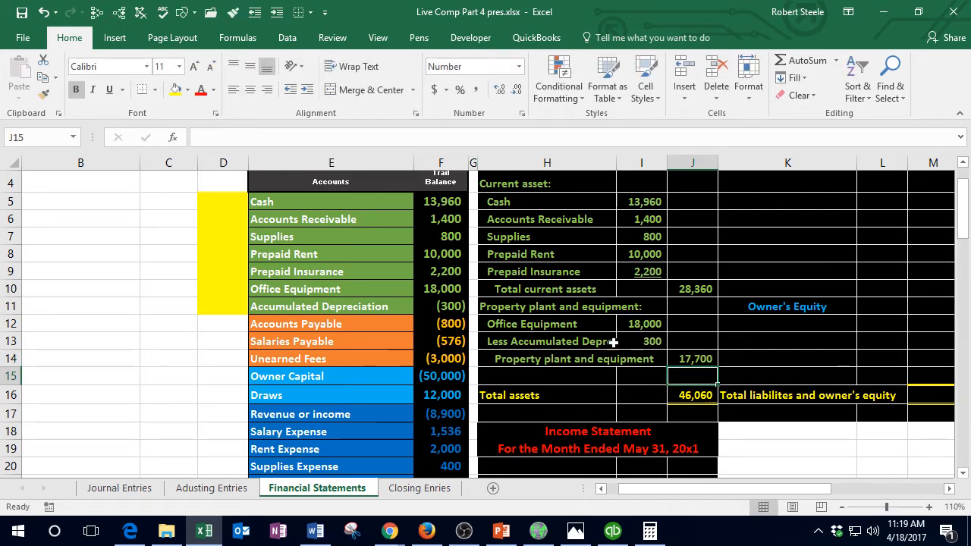
Step: Compare the sum of F10:F11 with the subtotal in J14, and the sum of F5:F11 with total assets in J16
left_click(427, 289)
left_click_drag(426, 289, 427, 306)
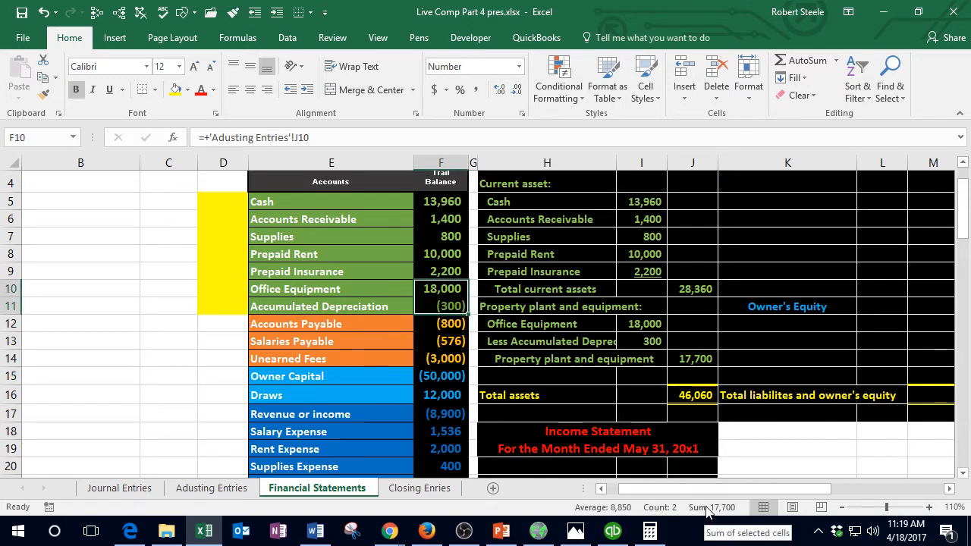
left_click(707, 395)
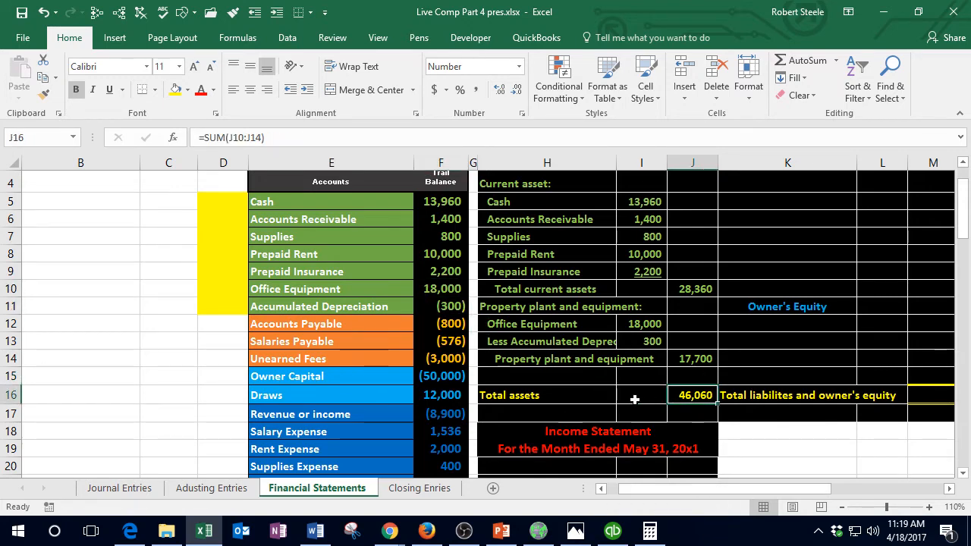
left_click_drag(455, 203, 449, 306)
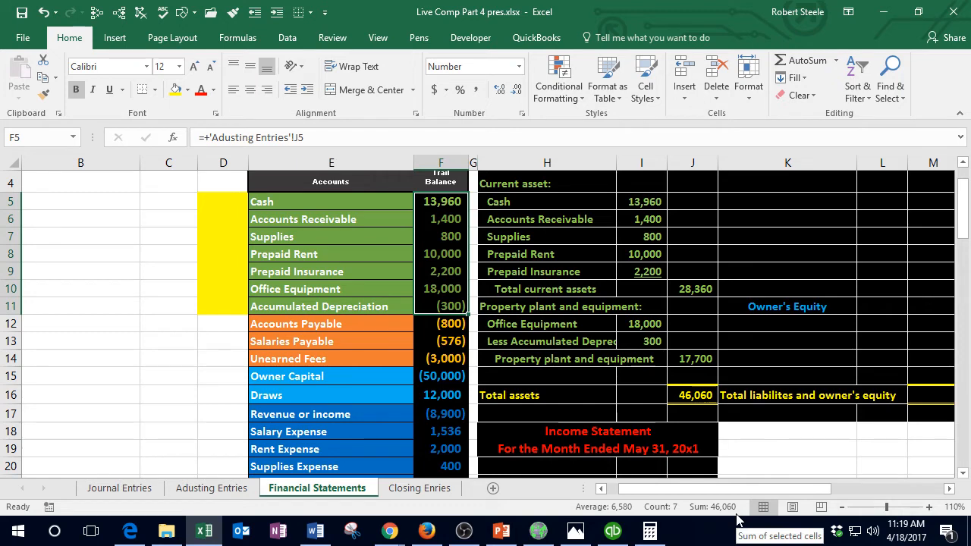
Step: Switch to QuickBooks to examine the asset section of its balance sheet, and return to Excel to compare the worksheet's assets
left_click(612, 531)
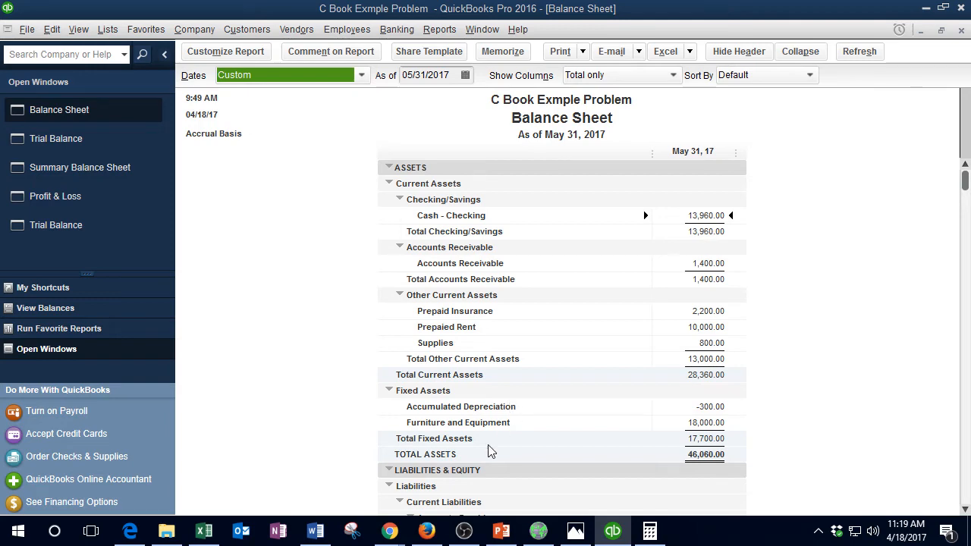
left_click(203, 531)
left_click(351, 270)
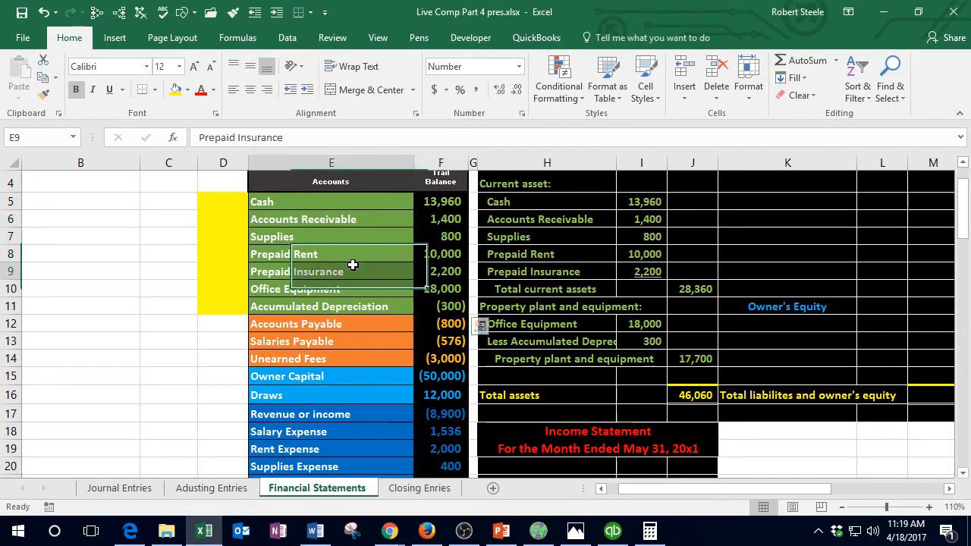
left_click(347, 254)
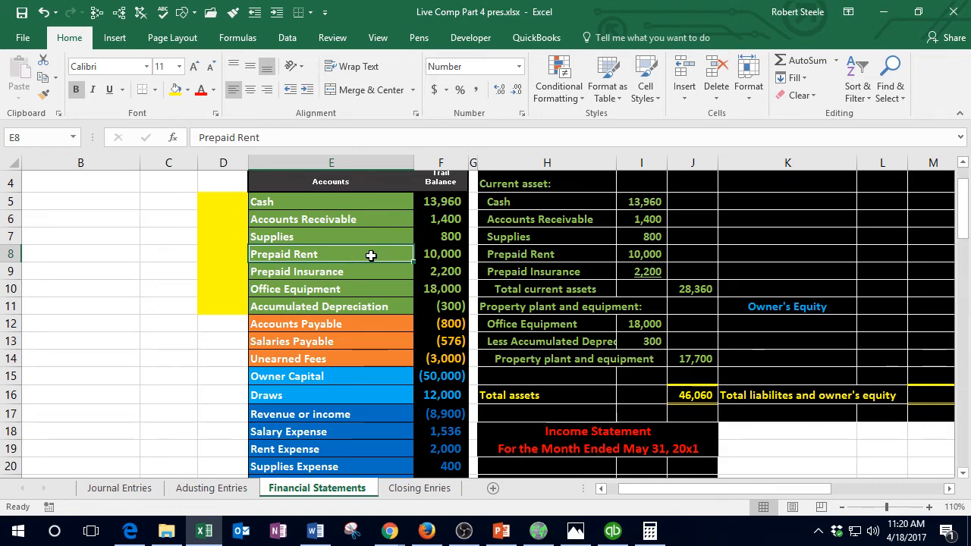
left_click(648, 289)
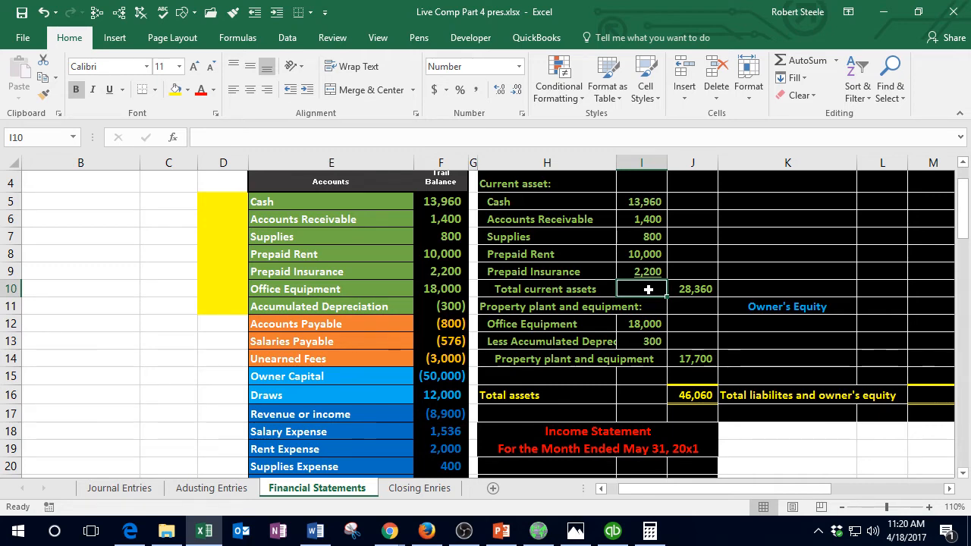
Step: Switch to QuickBooks to examine the liabilities and equity section of its balance sheet, and return to the Excel workbook
left_click(613, 531)
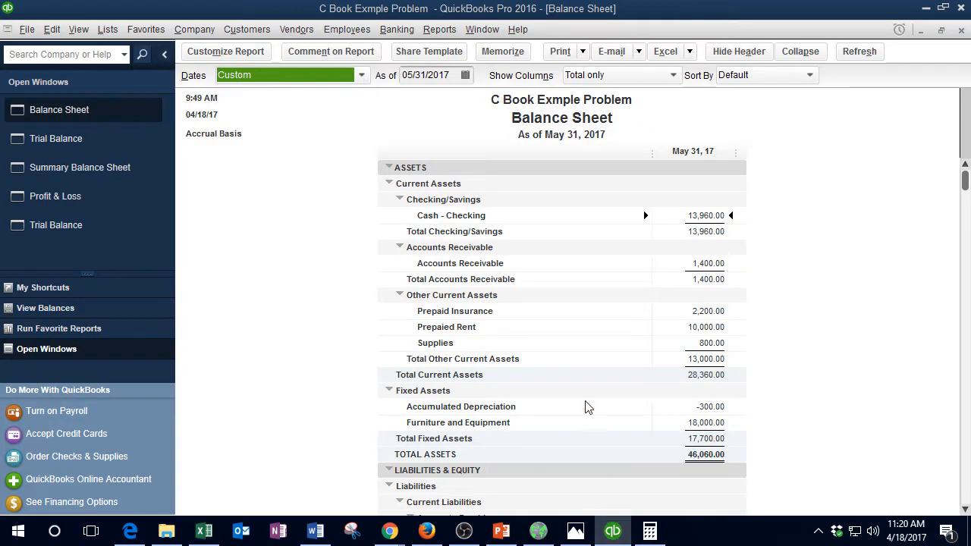
scroll(582, 386, "down", 2)
scroll(704, 362, "down", 1)
scroll(696, 361, "down", 3)
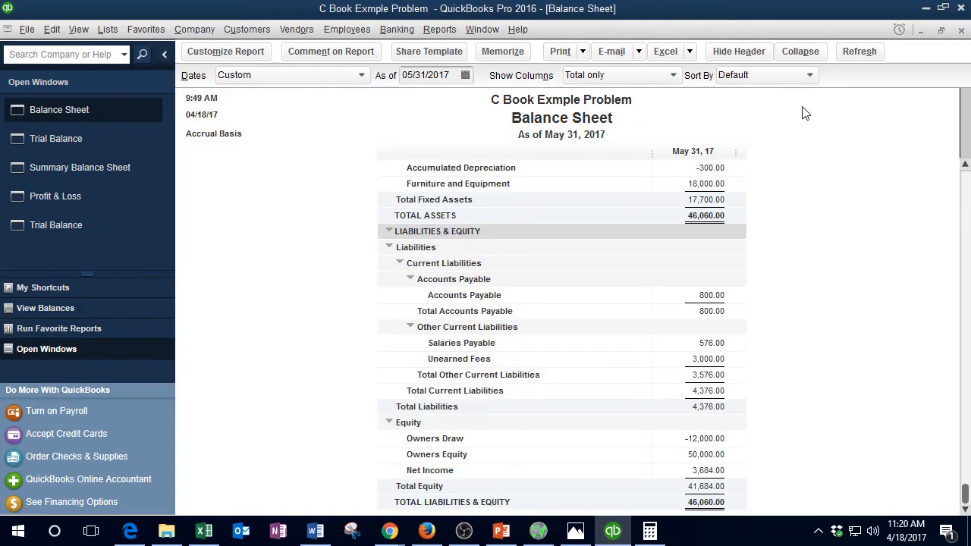
left_click(925, 11)
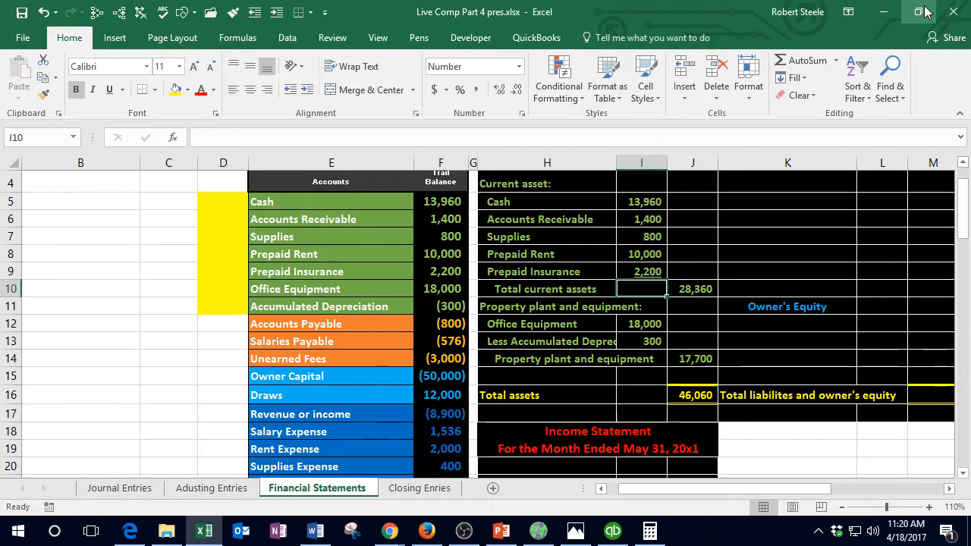
Step: Enter the heading "Current liabilities:" in K4 under Liabilities on the balance sheet
left_click(849, 220)
scroll(826, 268, "up", 1)
left_click(794, 265)
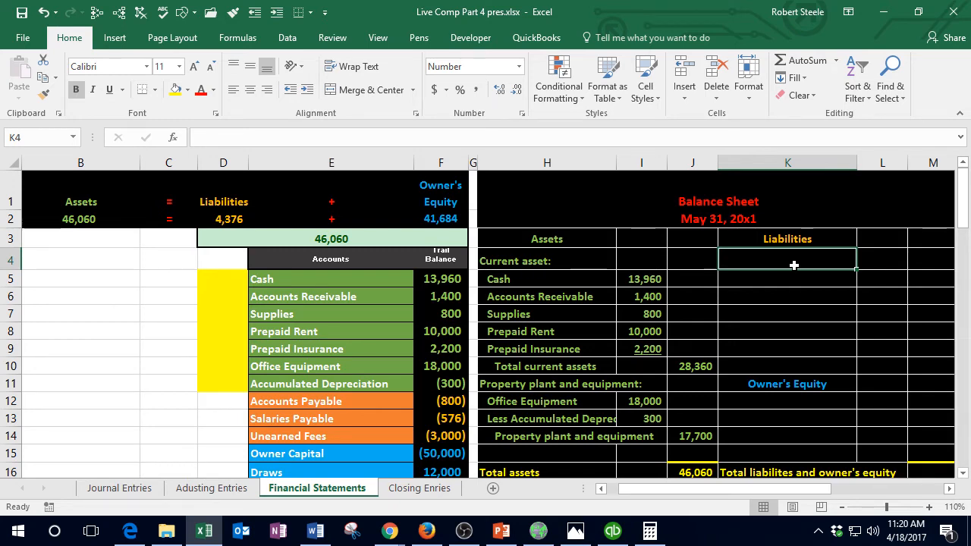
type("Current ")
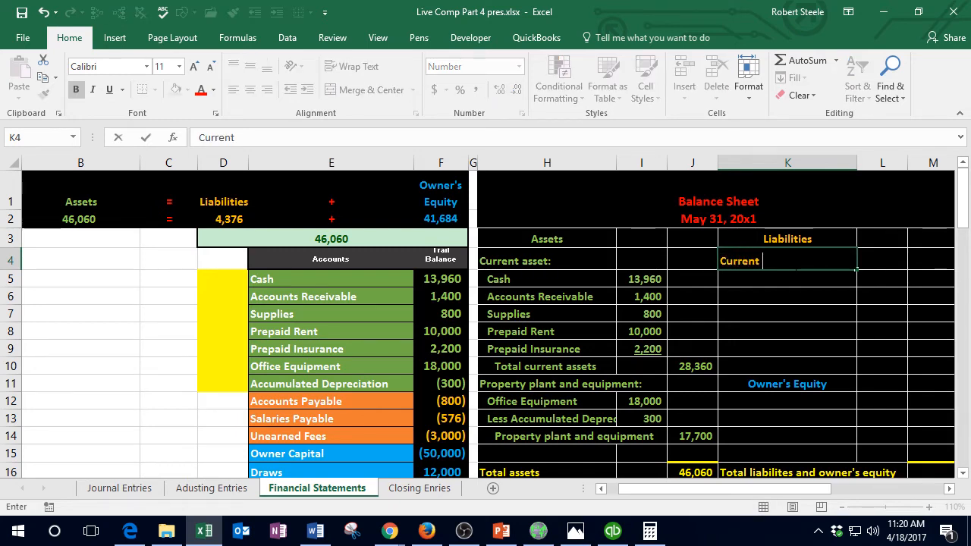
type("liabilit")
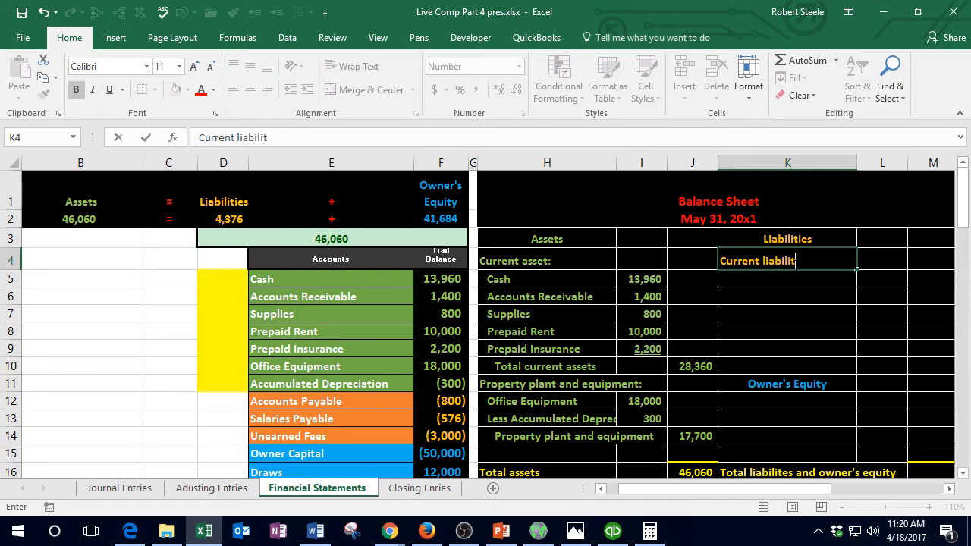
type("ies:")
key("Return")
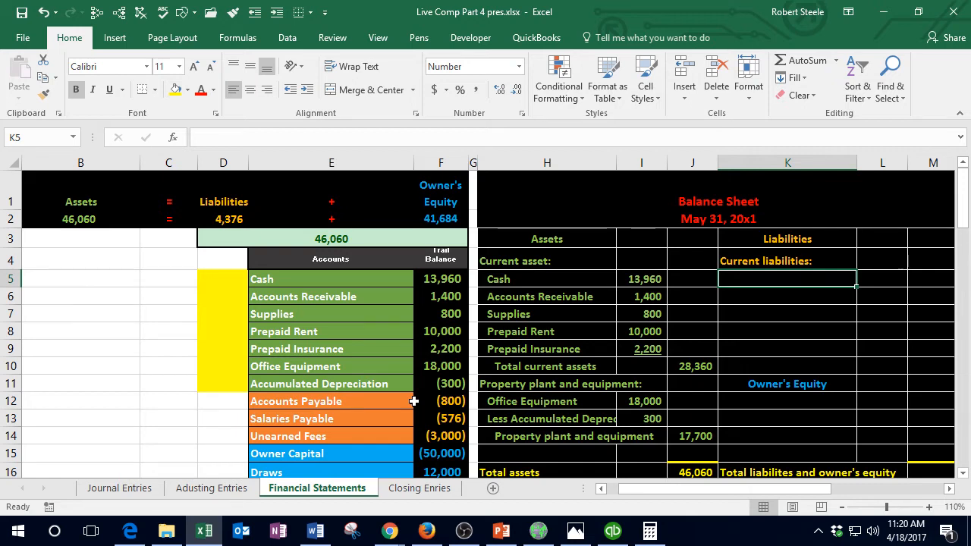
Step: Link K5 to the Accounts Payable label in the trial balance with the formula =E12
left_click_drag(384, 402, 374, 436)
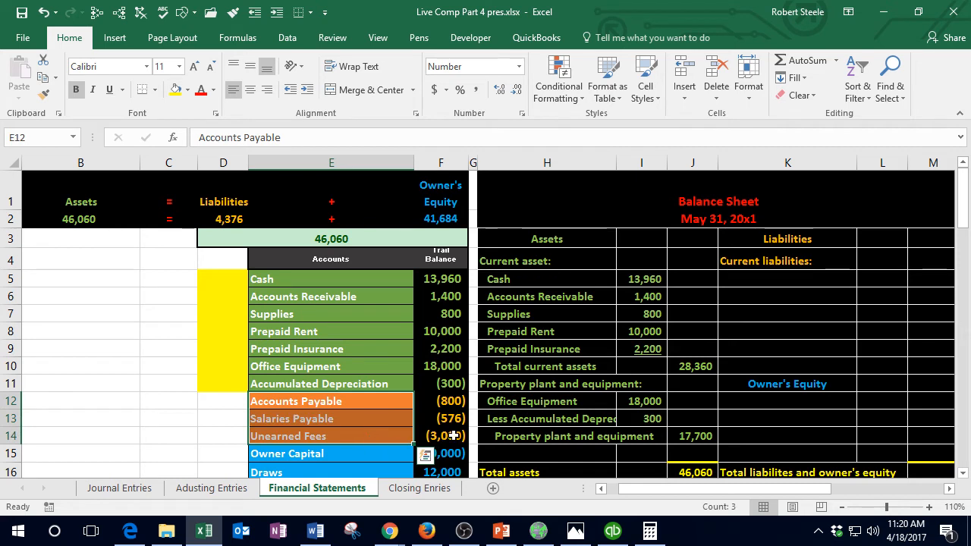
left_click(754, 281)
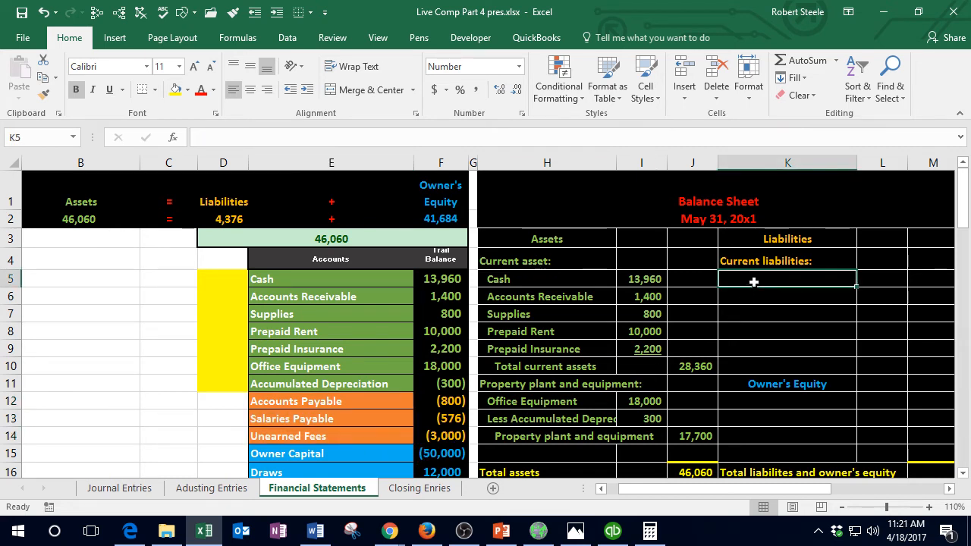
type("=")
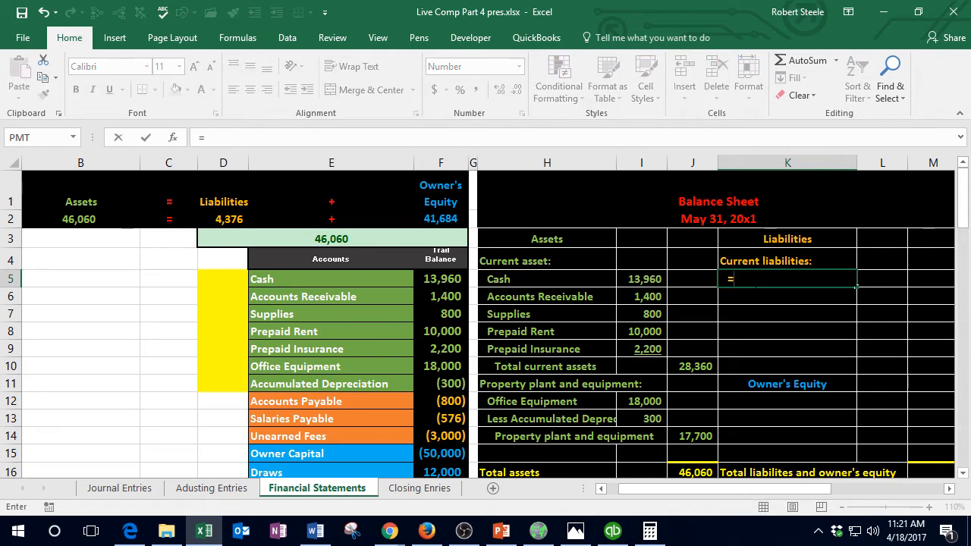
left_click(371, 403)
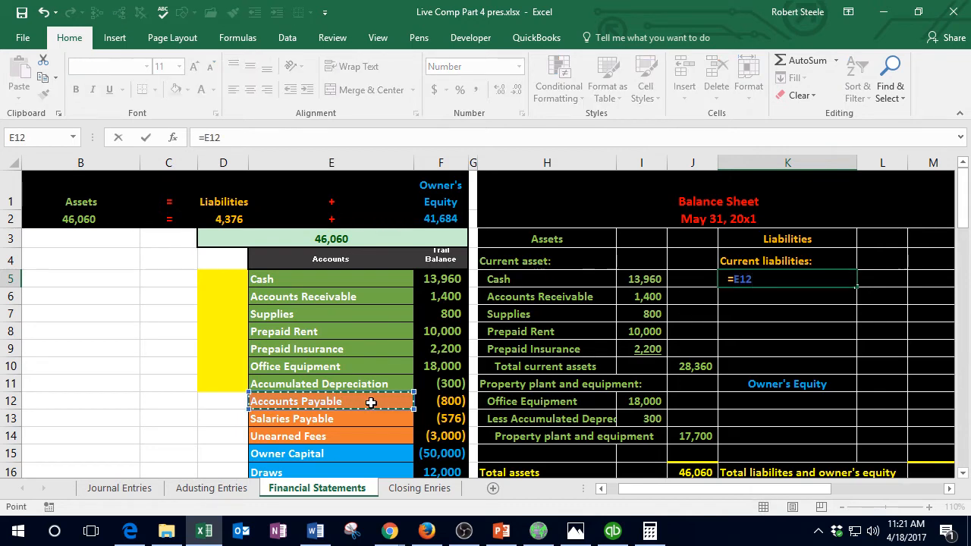
key("Return")
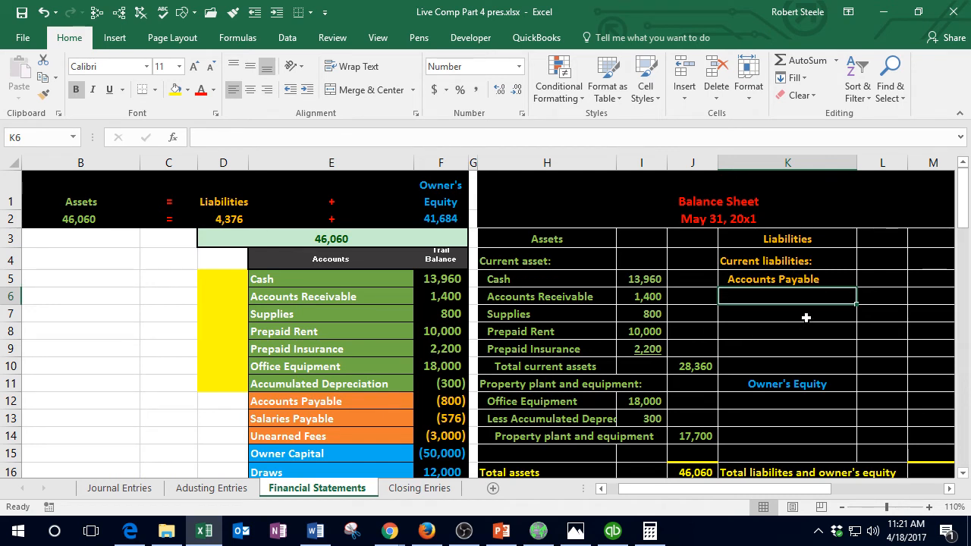
Step: Fill the K5 label formula down to K7 for the remaining liability accounts and check the copied references in K6 and K7
left_click(836, 282)
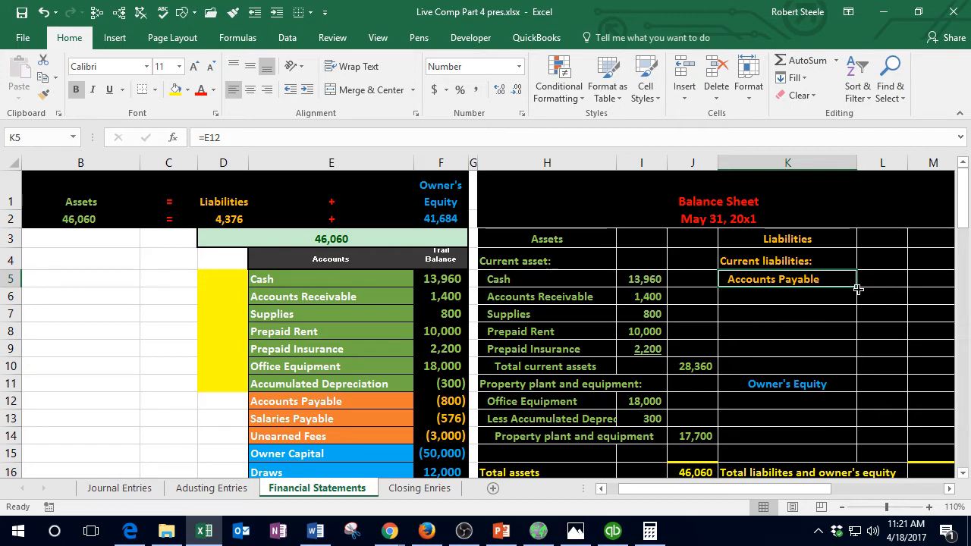
left_click_drag(858, 289, 858, 314)
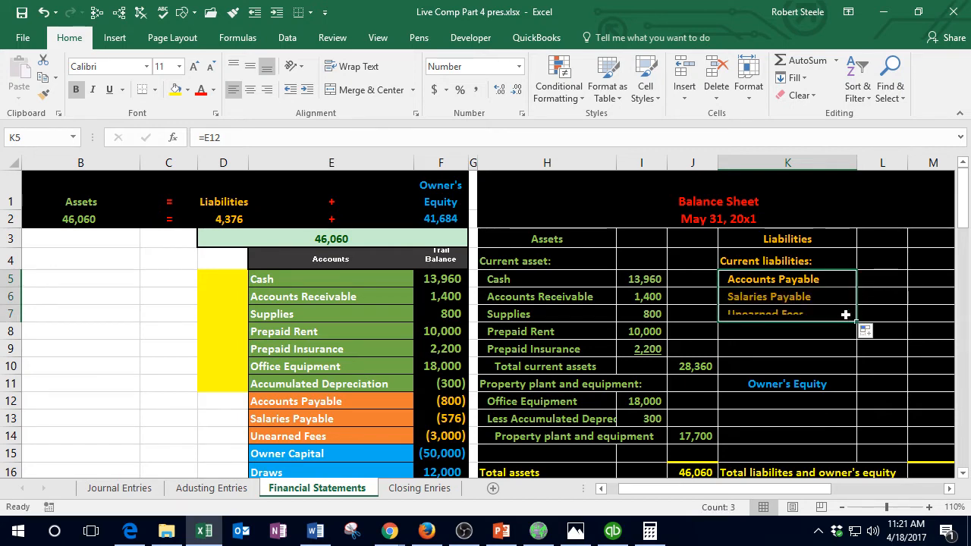
double_click(773, 300)
key("Escape")
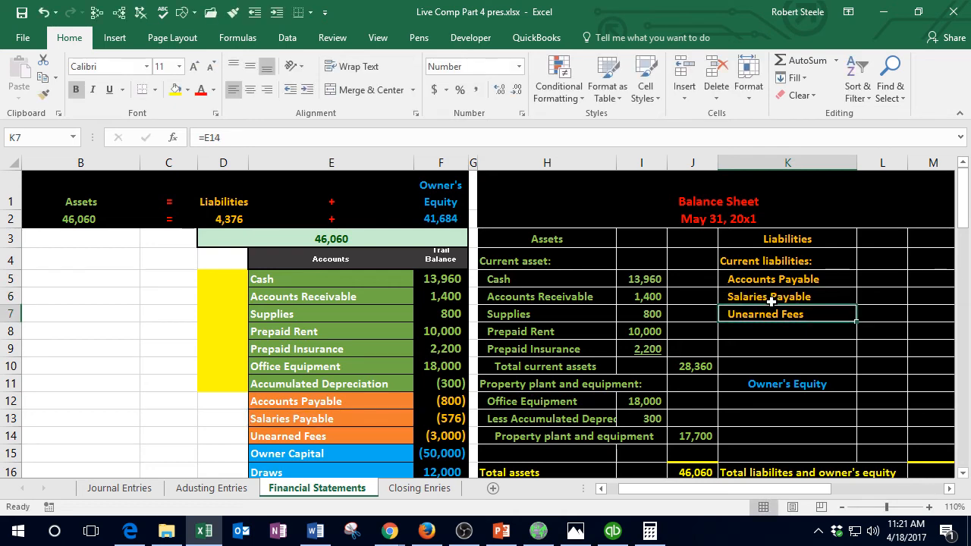
double_click(770, 314)
key("Return")
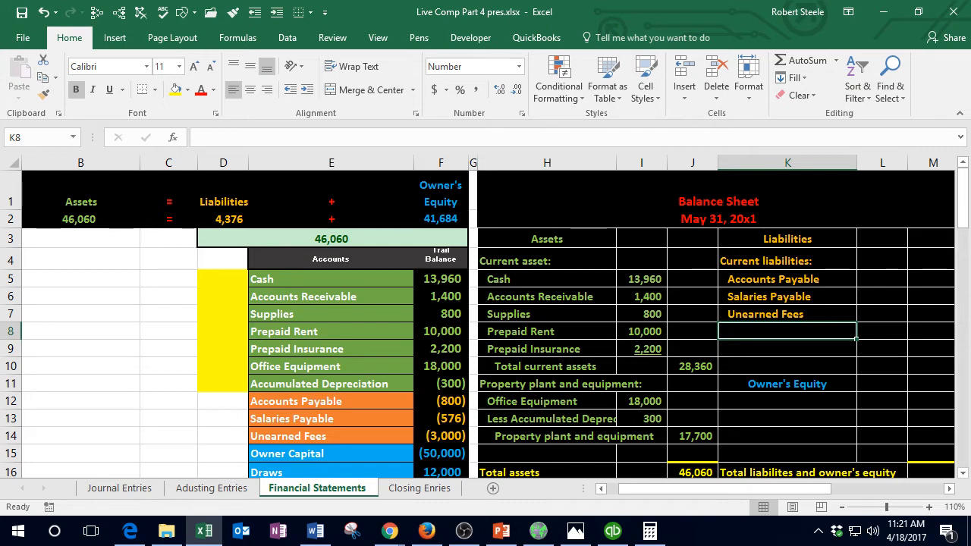
Step: Enter the formula =-F12 in L5 to bring in the Accounts Payable balance with its sign flipped
left_click(882, 279)
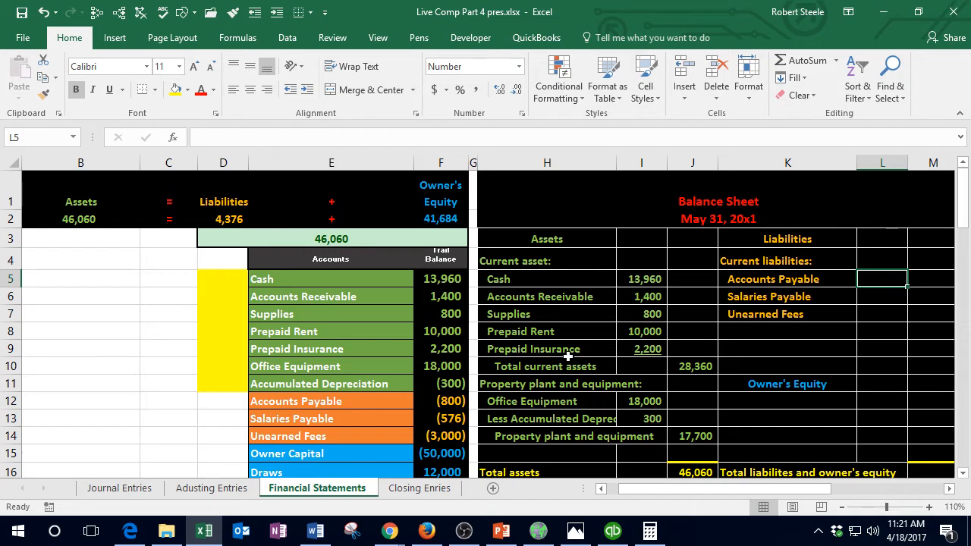
left_click(452, 398)
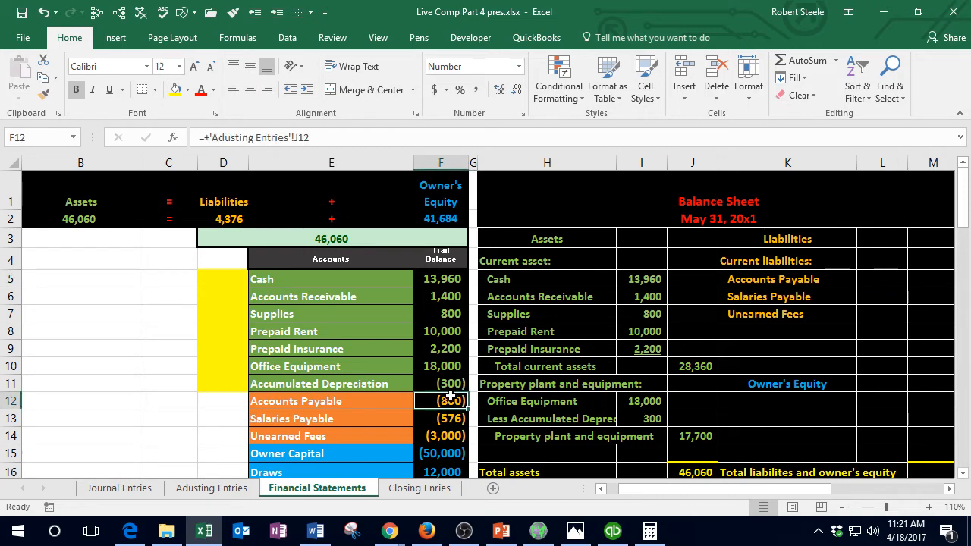
left_click(892, 276)
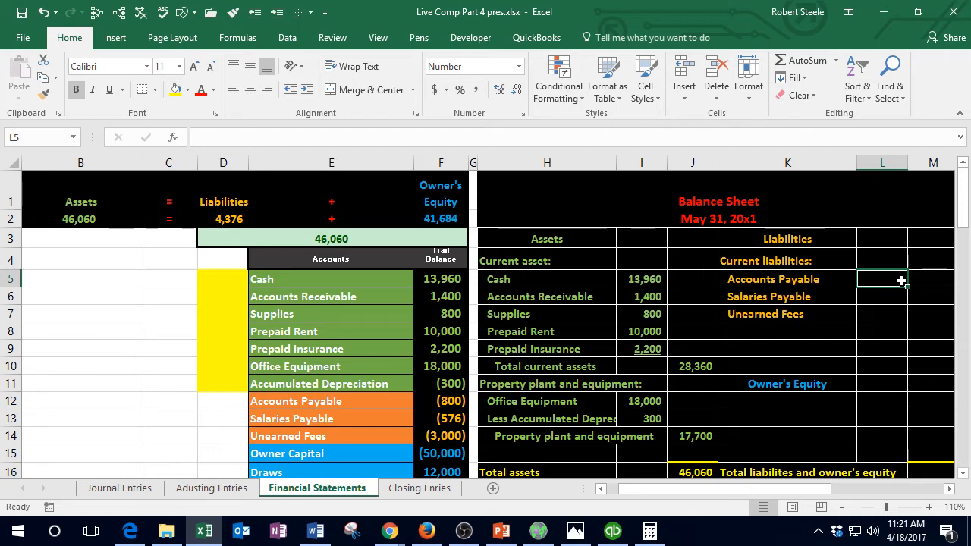
type("-")
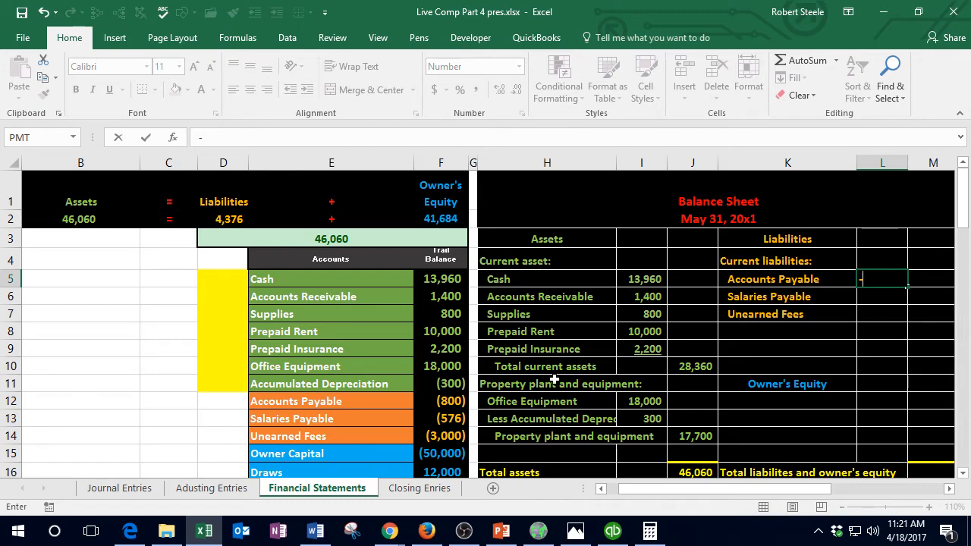
left_click(444, 403)
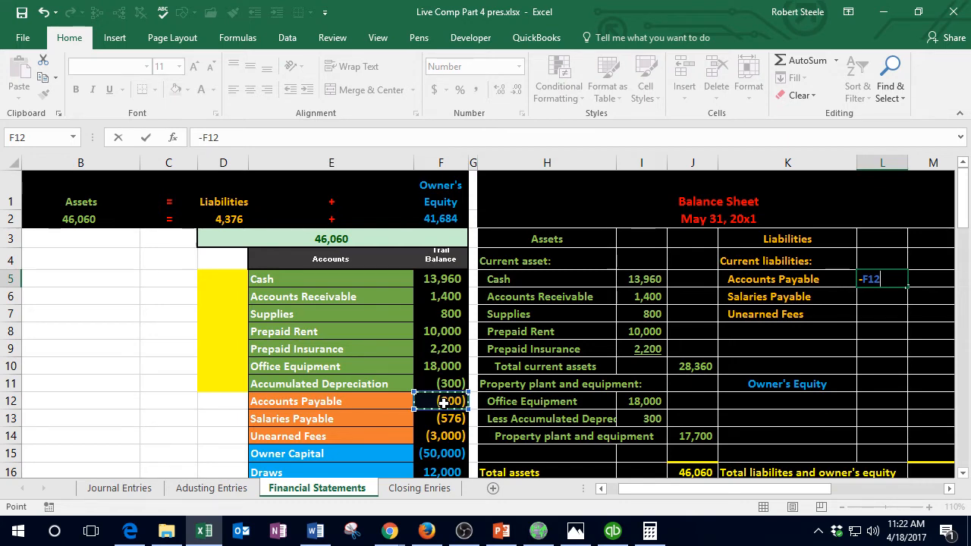
key("Return")
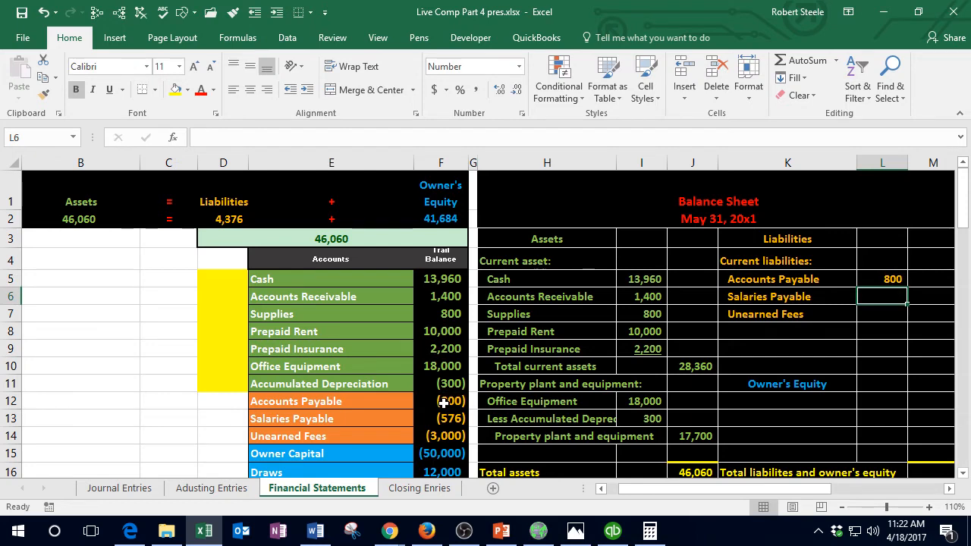
Step: Fill the L5 formula down to L7 for Salaries Payable and Unearned Fees, and check the copied references in L7 and L6
left_click(884, 279)
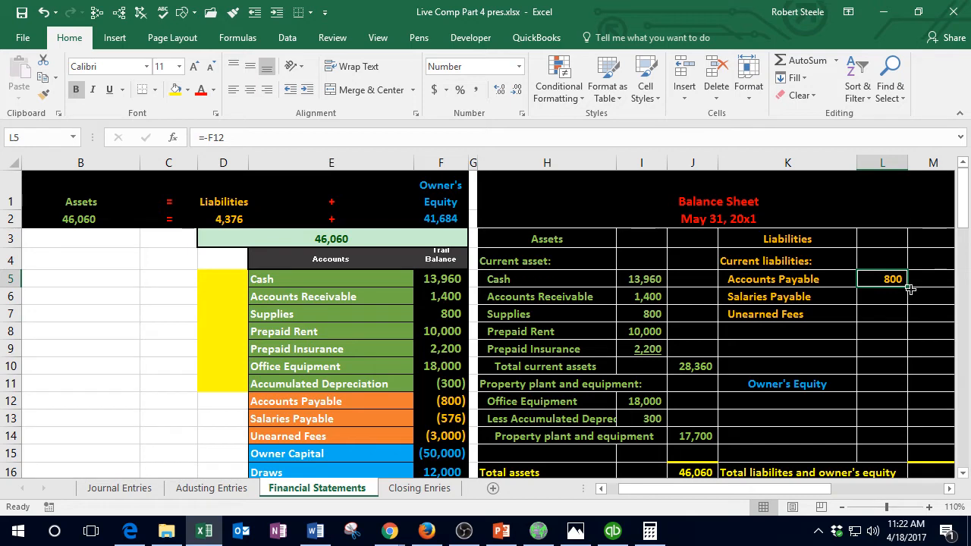
left_click_drag(910, 289, 907, 314)
left_click(888, 349)
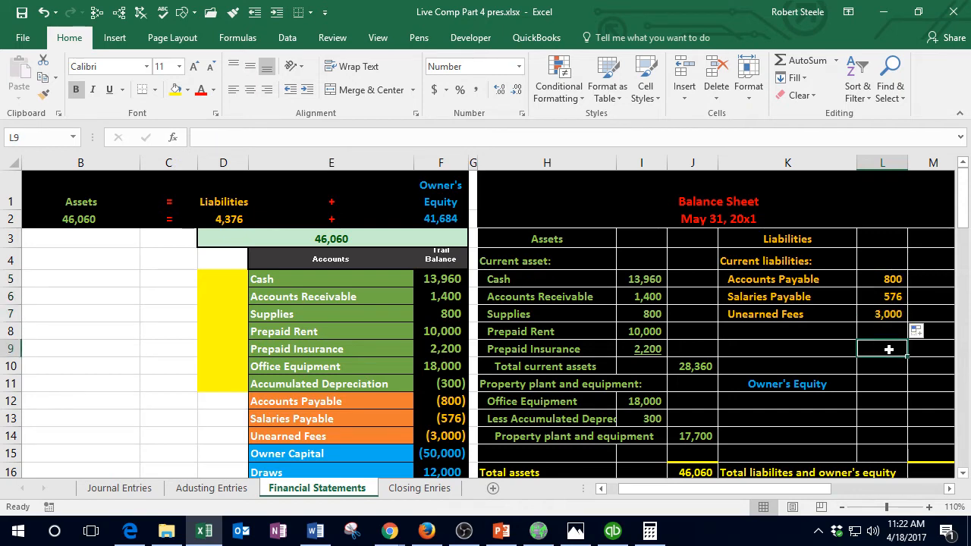
left_click(882, 331)
type("=F14")
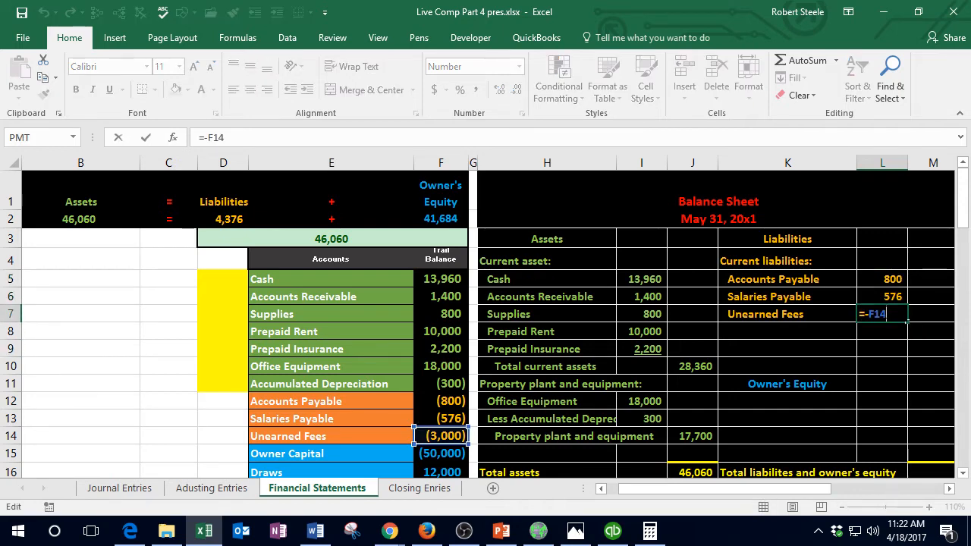
key("Escape")
left_click(881, 296)
type("=-F13")
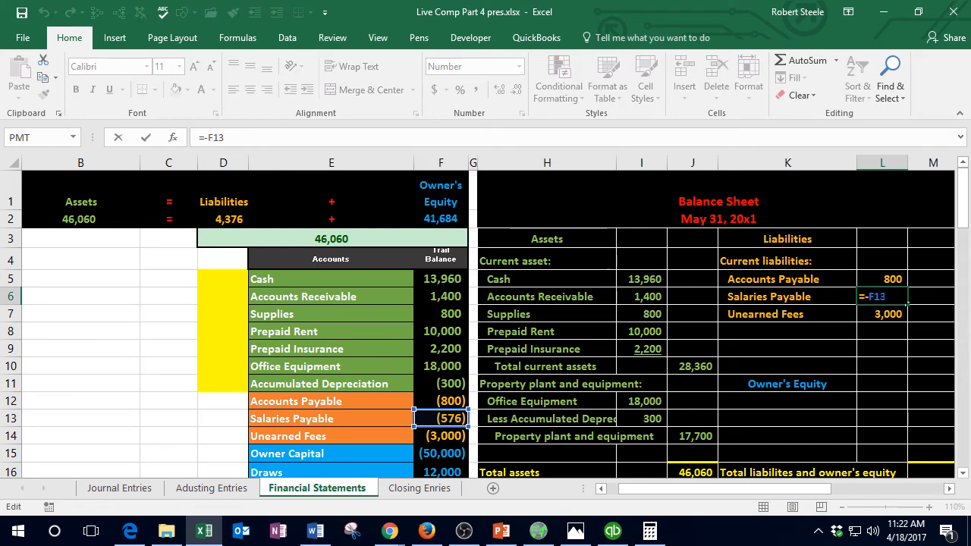
key("Return")
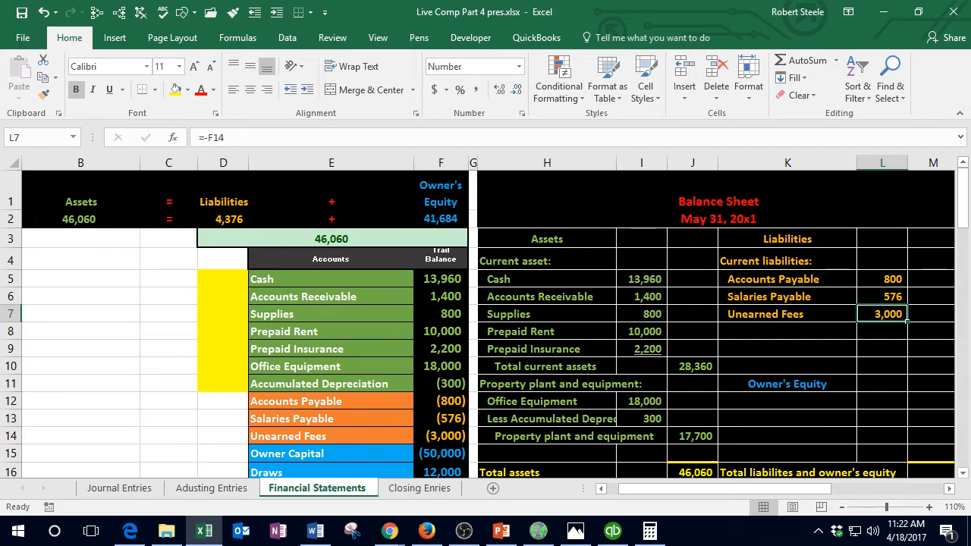
Step: Enter the label "Total liabilities" in K8 and review the indentation of the heading and account labels above it
left_click(762, 330)
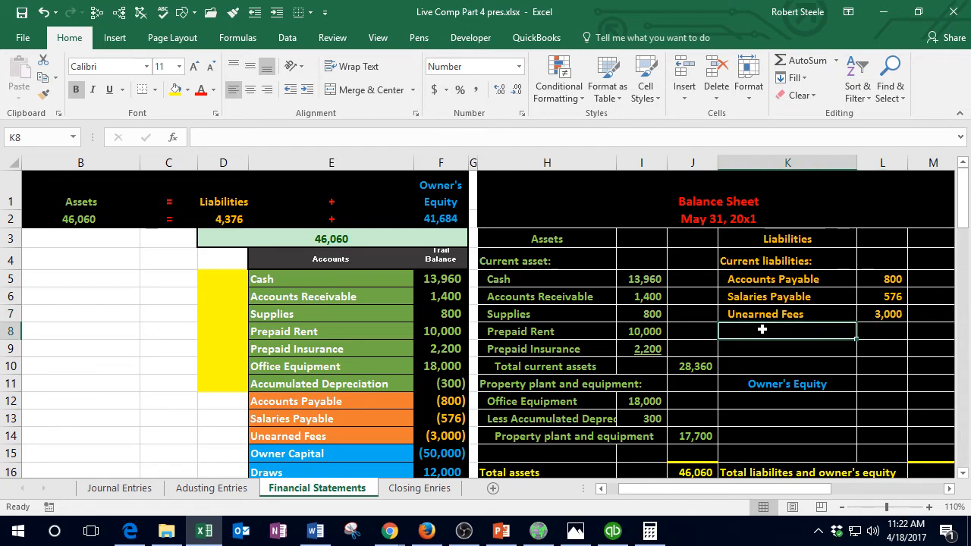
type("Total ")
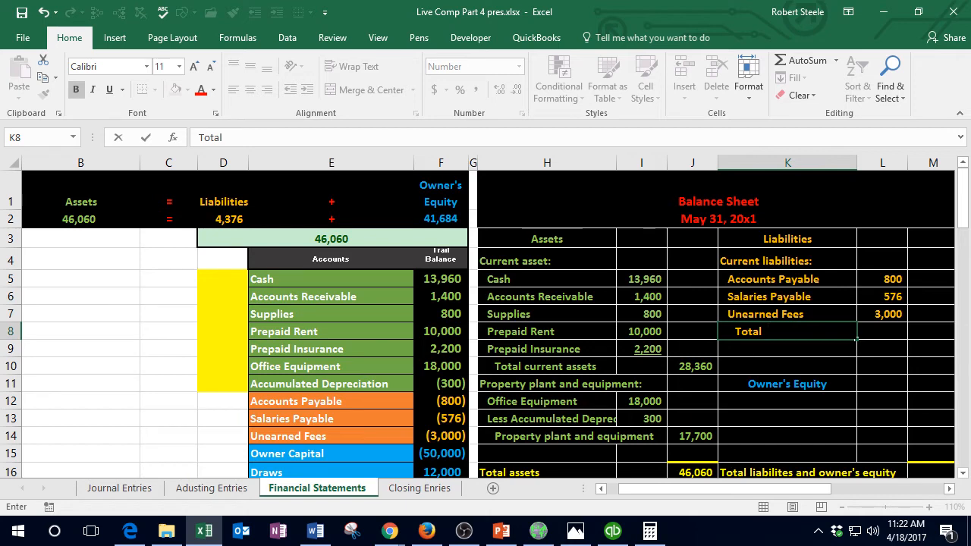
type(" liabilities")
key("Tab")
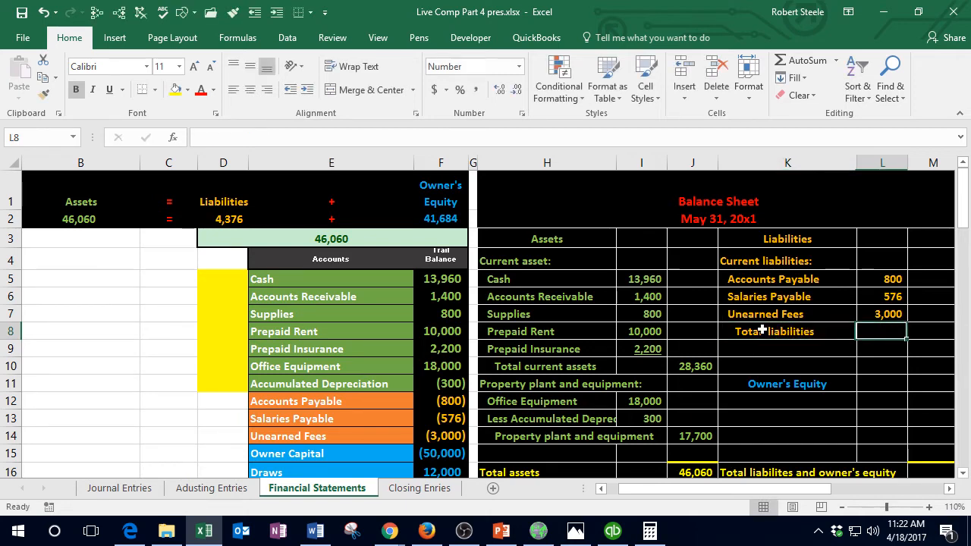
left_click(761, 330)
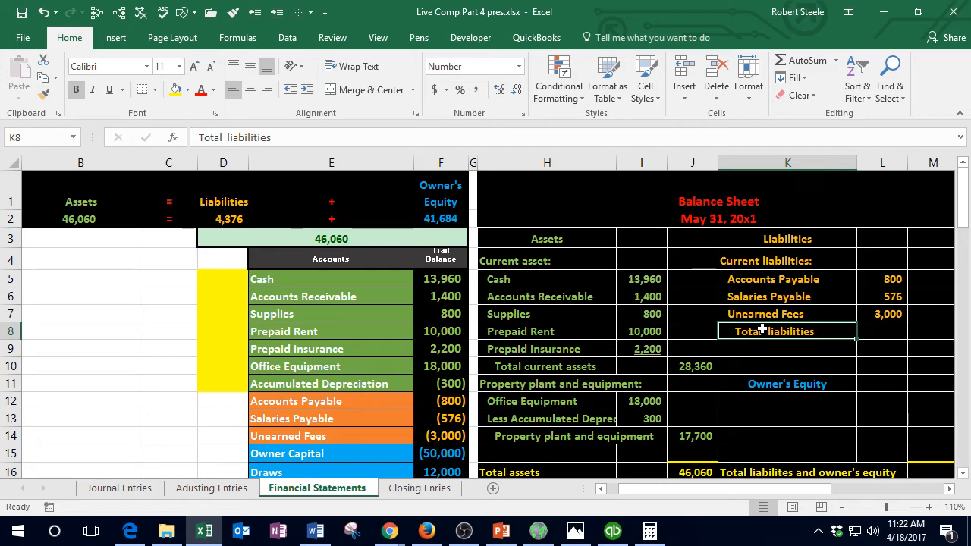
left_click(779, 263)
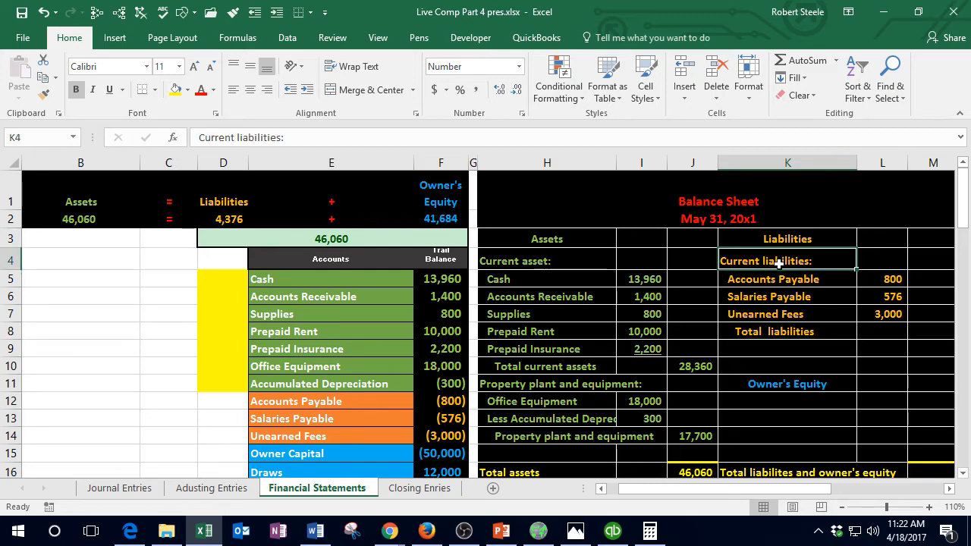
left_click(782, 335)
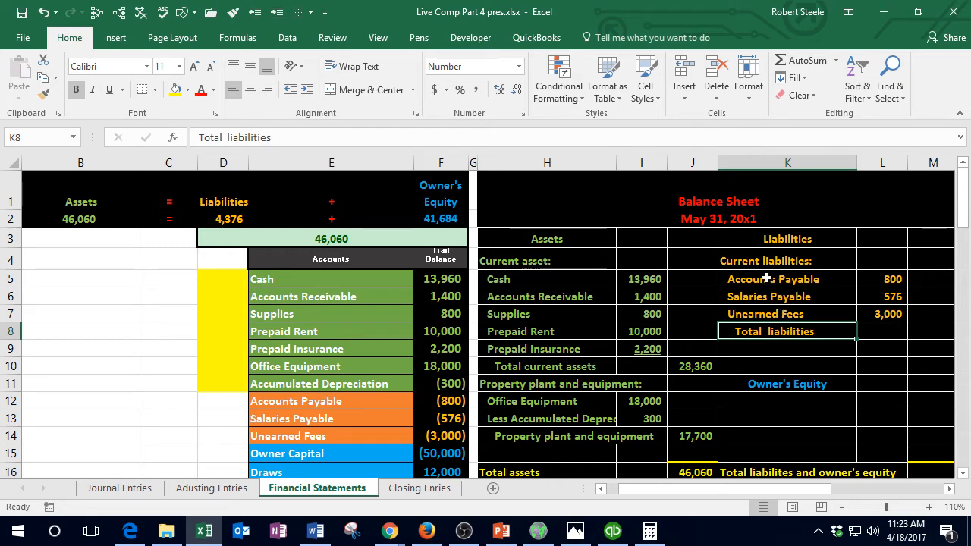
left_click_drag(766, 278, 770, 316)
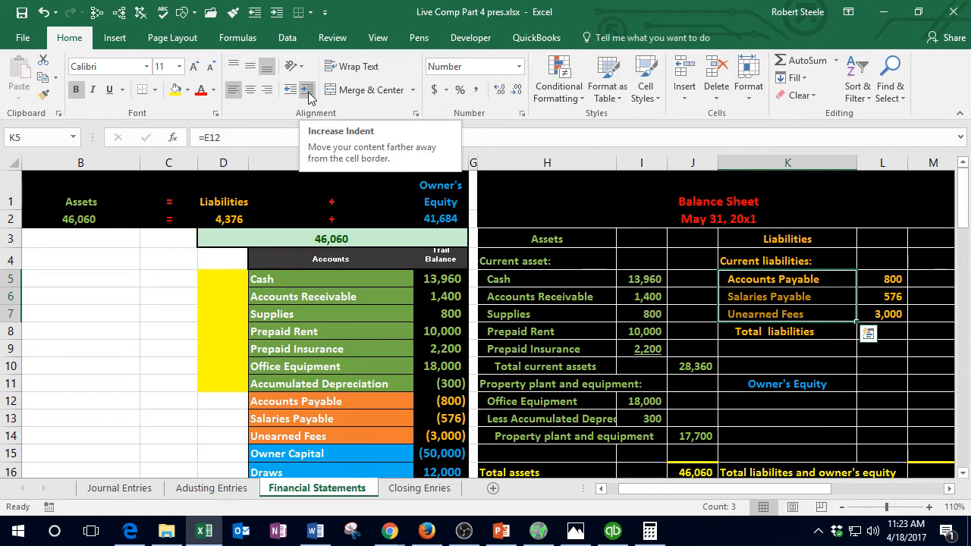
left_click(823, 296)
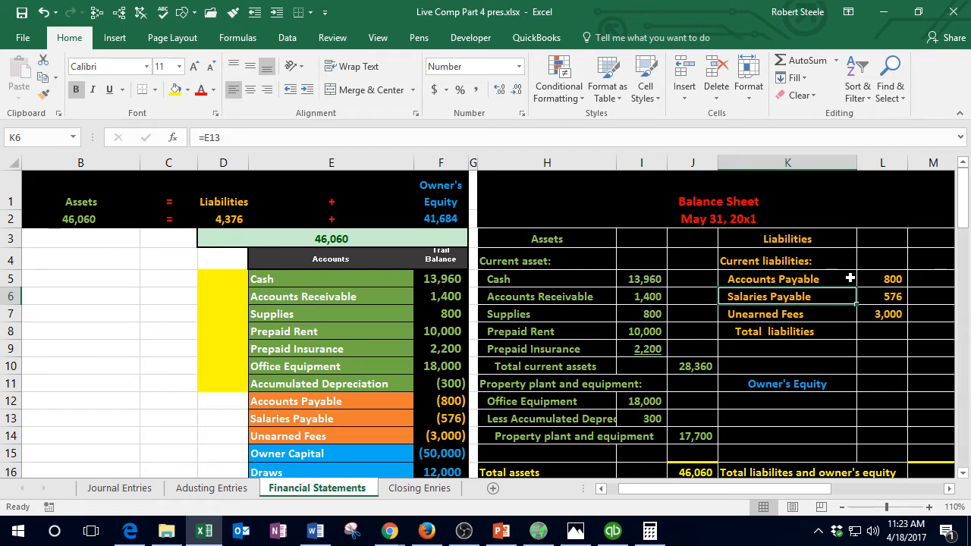
Step: Add the three current liabilities, 800 + 576 + 3000, in Calculator, and return to M8 in the Excel workbook
left_click_drag(878, 278, 875, 313)
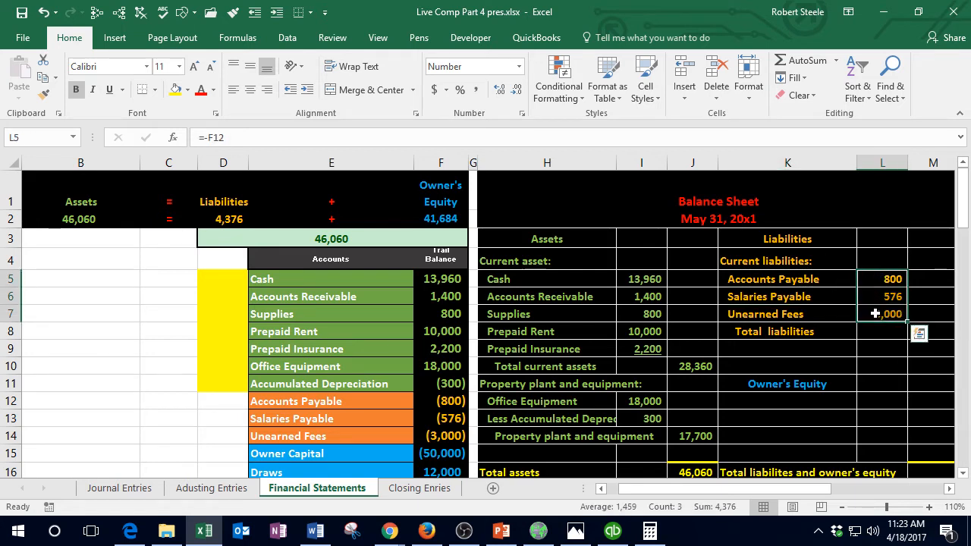
left_click(943, 332)
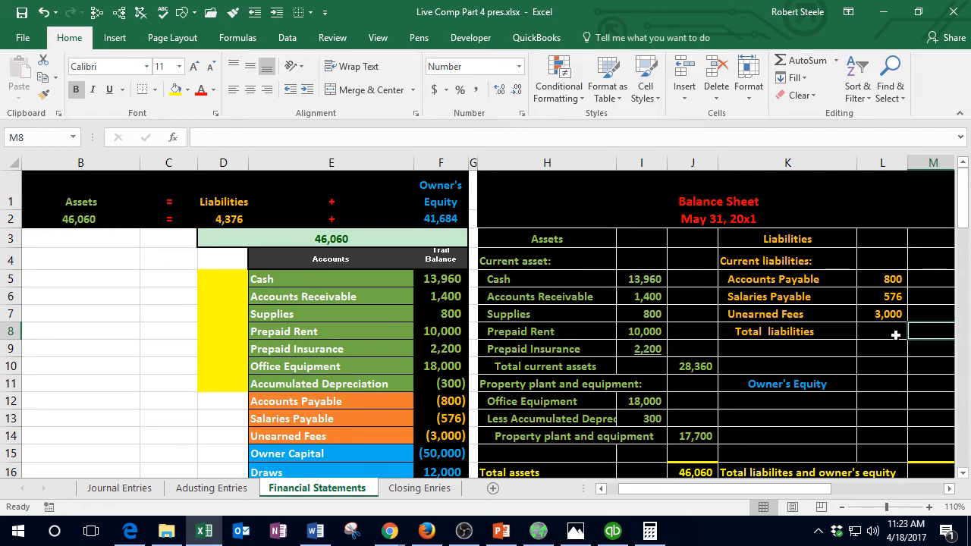
scroll(896, 334, "right", 2)
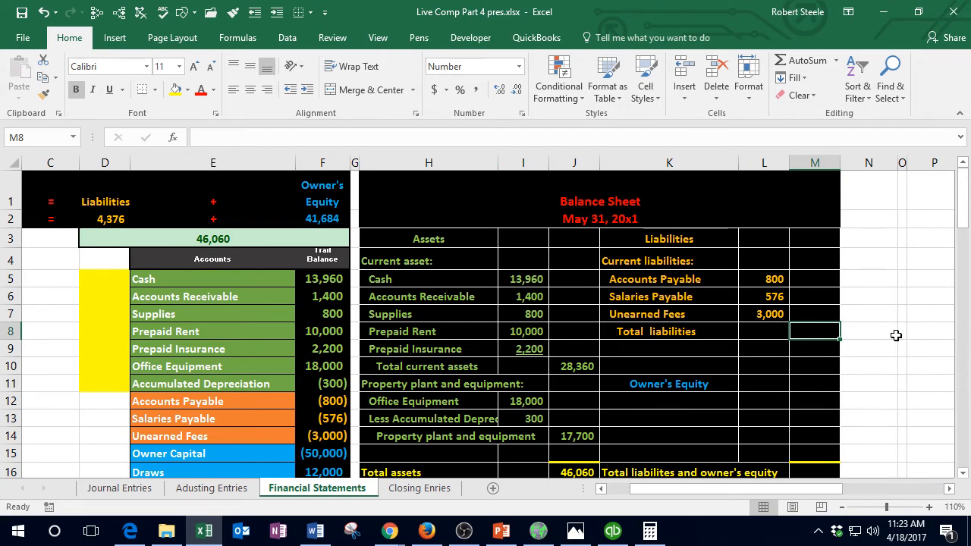
key("alt+Tab")
left_click_drag(539, 156, 497, 153)
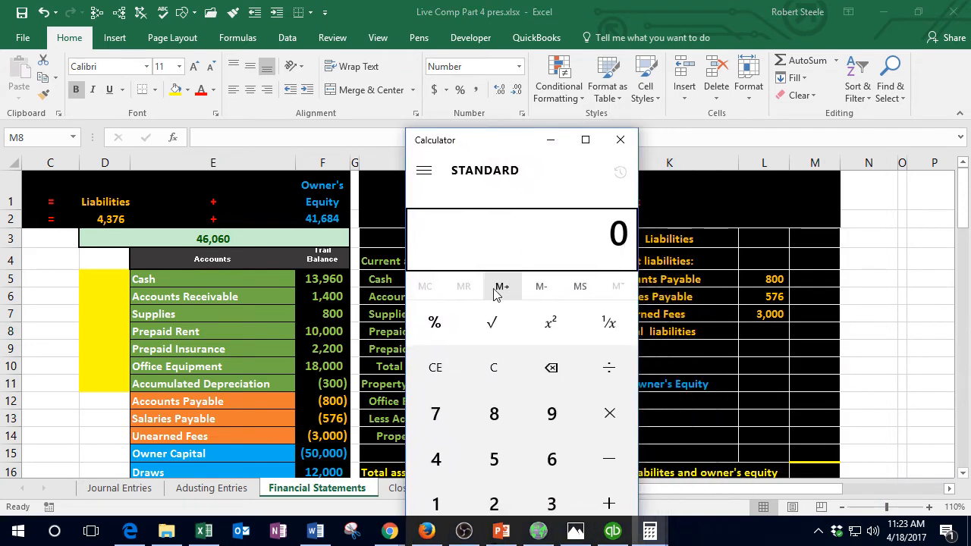
type("800+57")
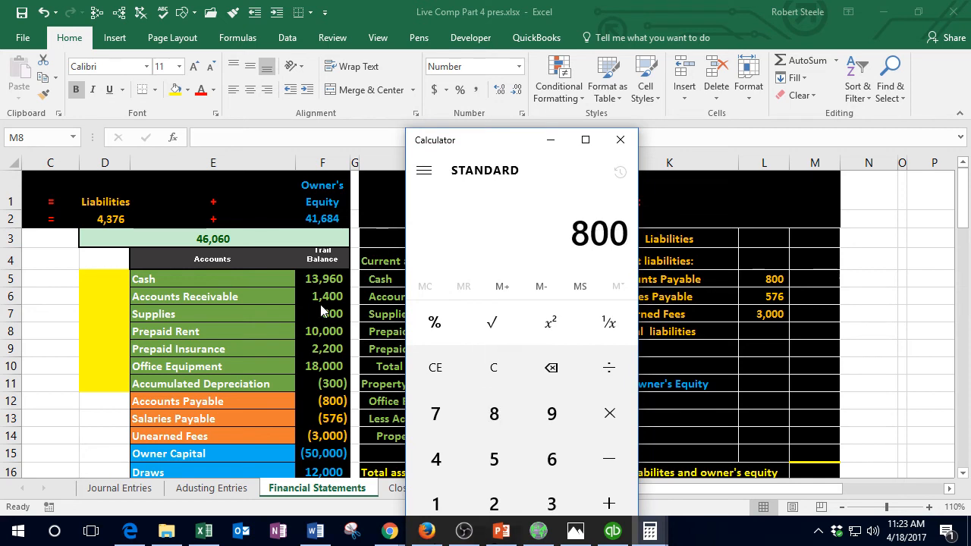
type("6+3000")
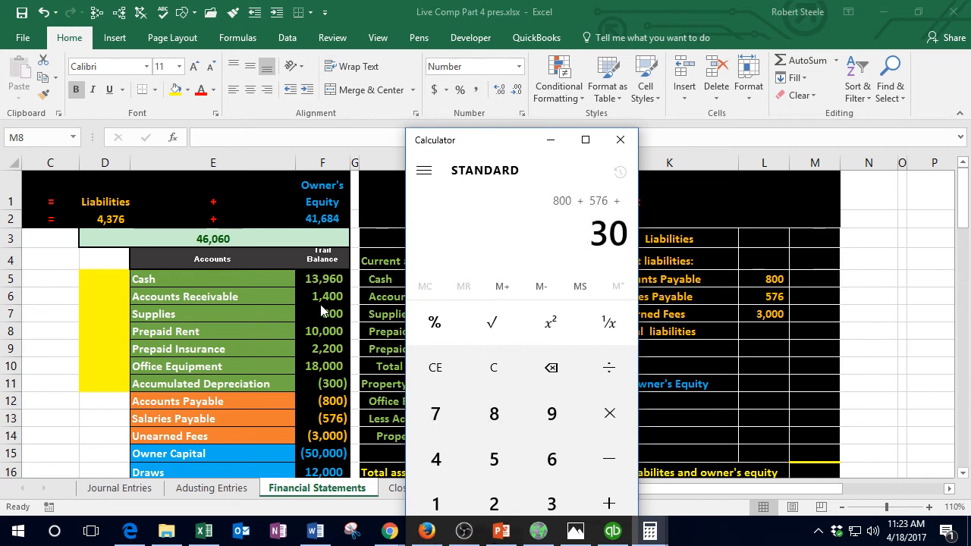
key("Return")
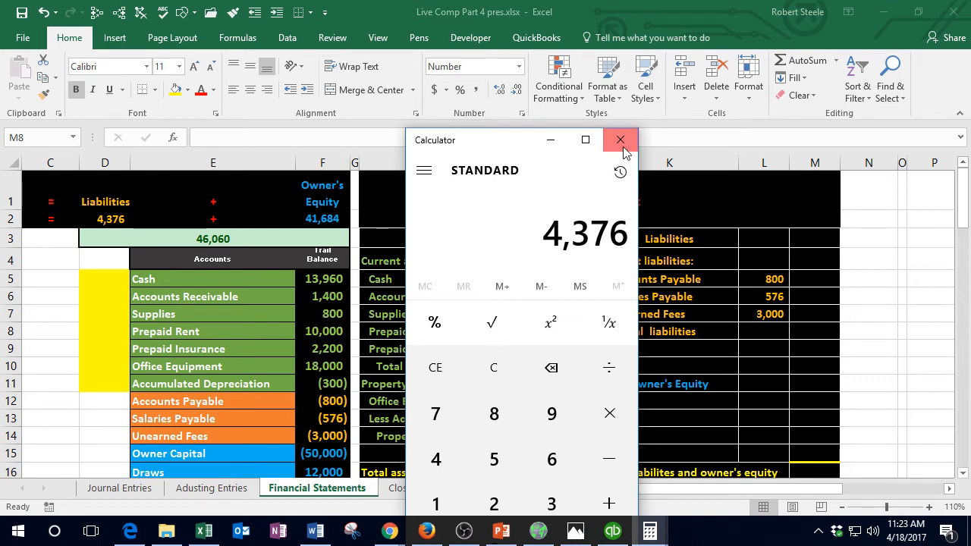
left_click(623, 149)
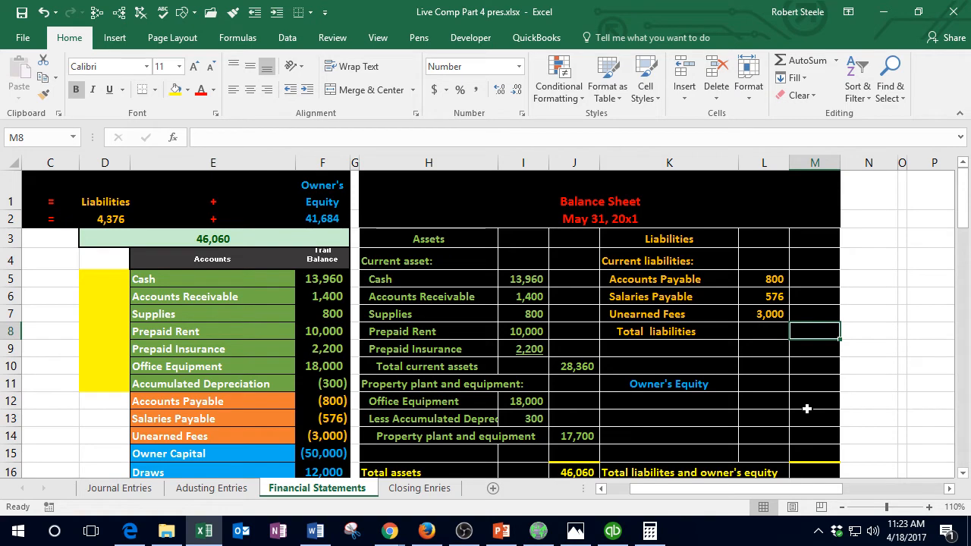
Step: Total the current liabilities in M8 with the formula =SUM(L5:L7)
type("=sum(")
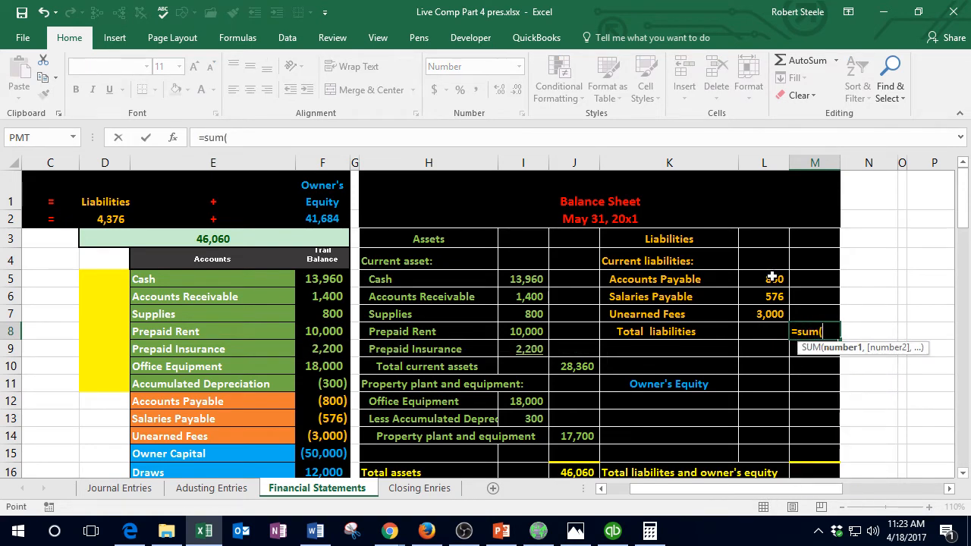
left_click_drag(775, 273, 771, 311)
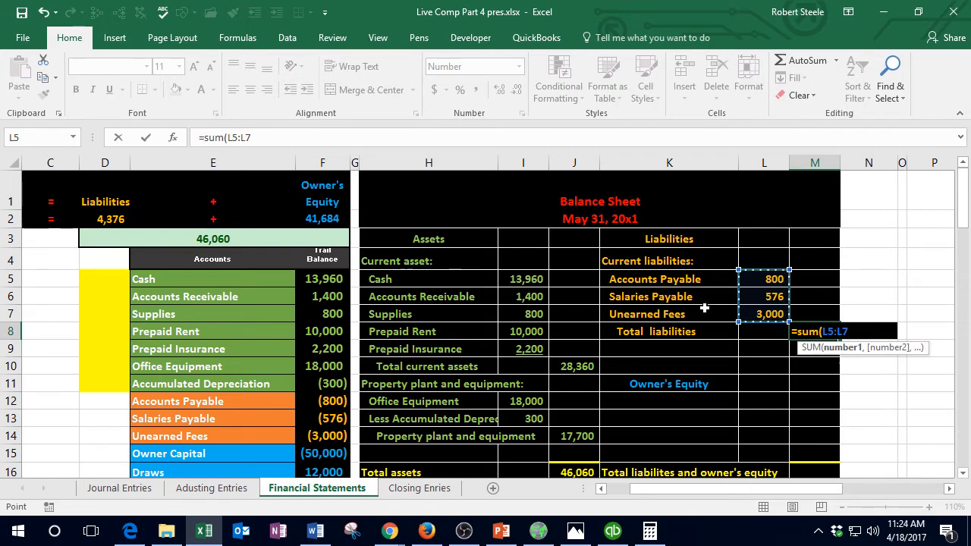
key("Return")
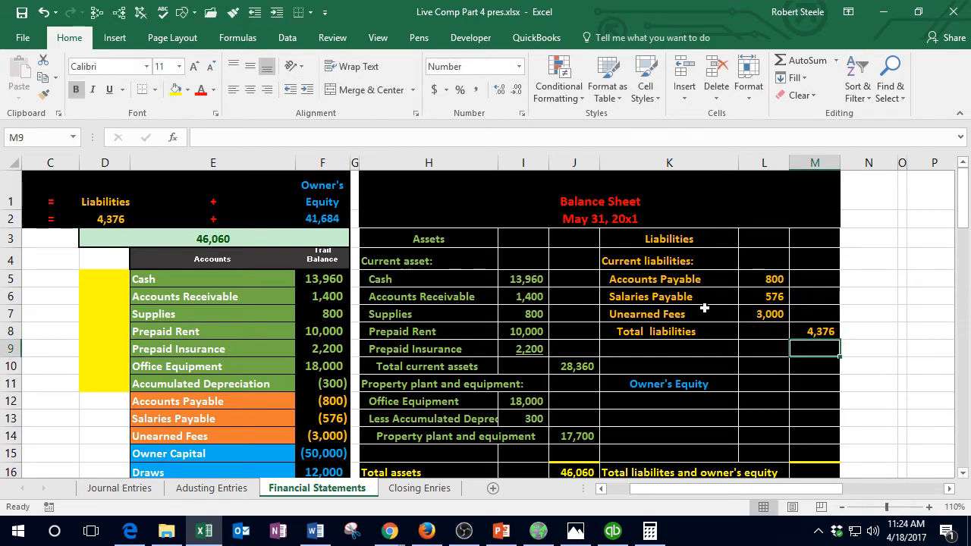
Step: Underline the Unearned Fees amount in L7 to mark the end of the liabilities subtotal column
key("Up")
key("Up")
key("Left")
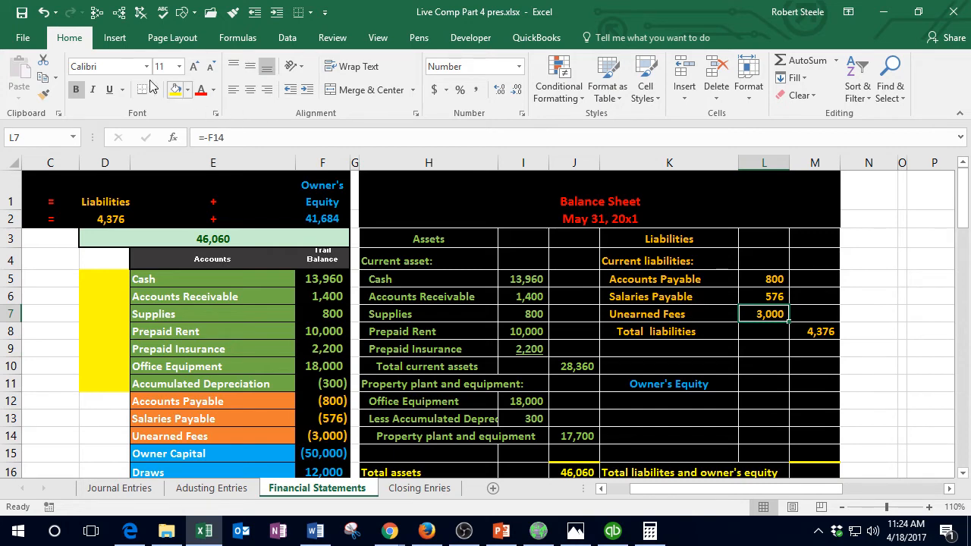
left_click(109, 89)
left_click(785, 400)
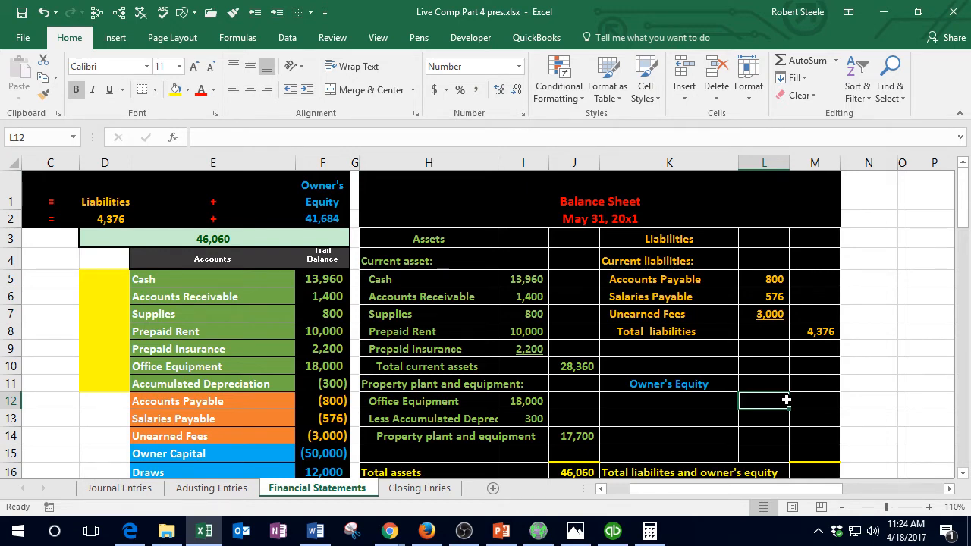
Step: Switch to QuickBooks to compare its balance sheet's liabilities and equity section, and return to the Excel workbook
left_click(613, 533)
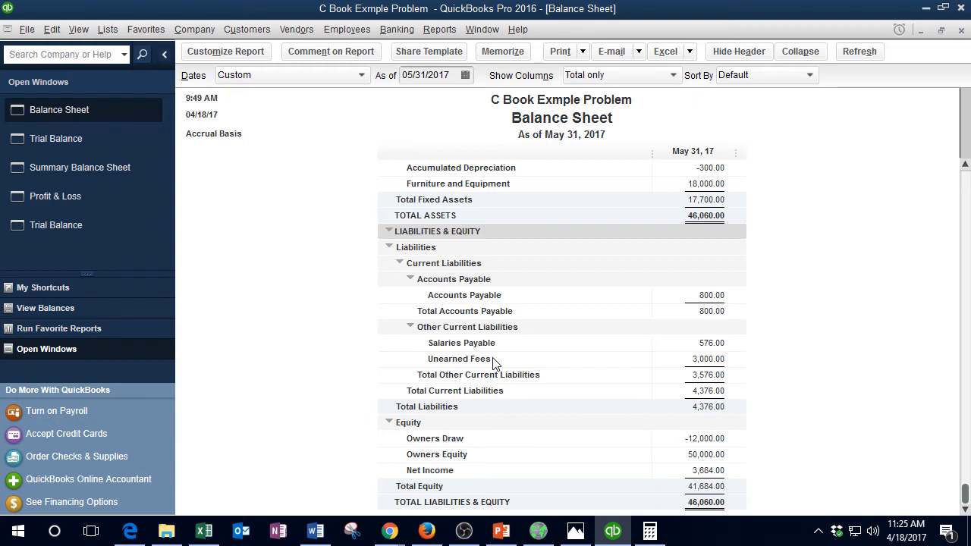
left_click(925, 9)
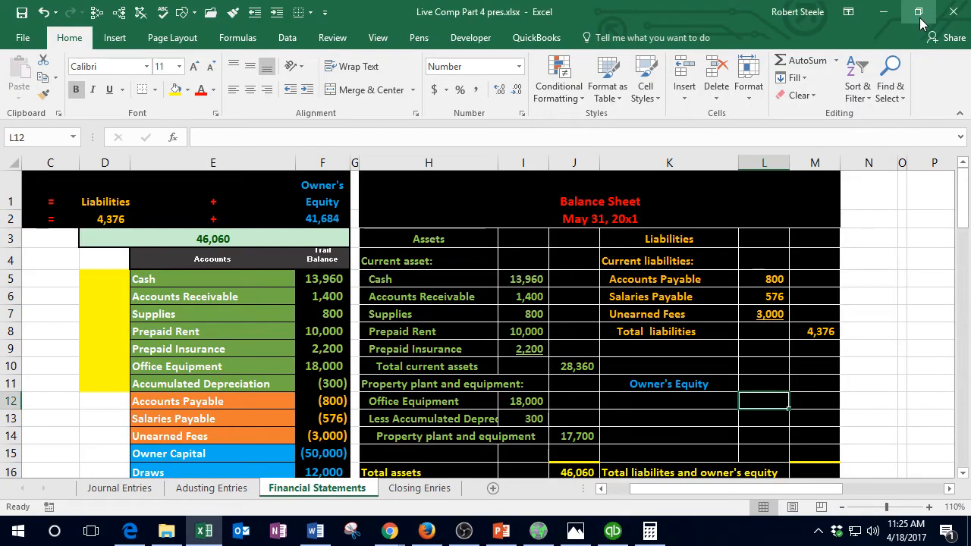
left_click(811, 429)
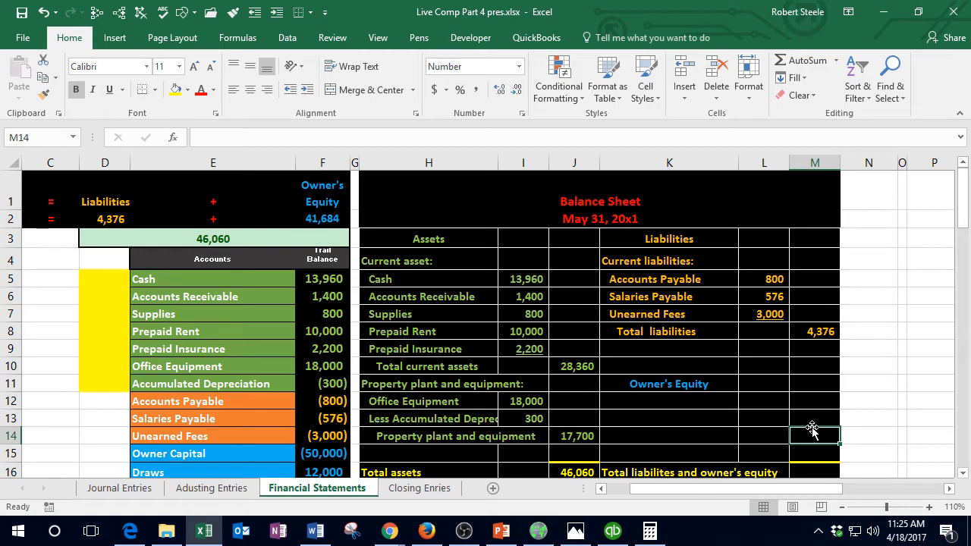
Step: Enter the label Owner's Equity in K12, directly beneath the Owner's Equity heading
left_click(701, 402)
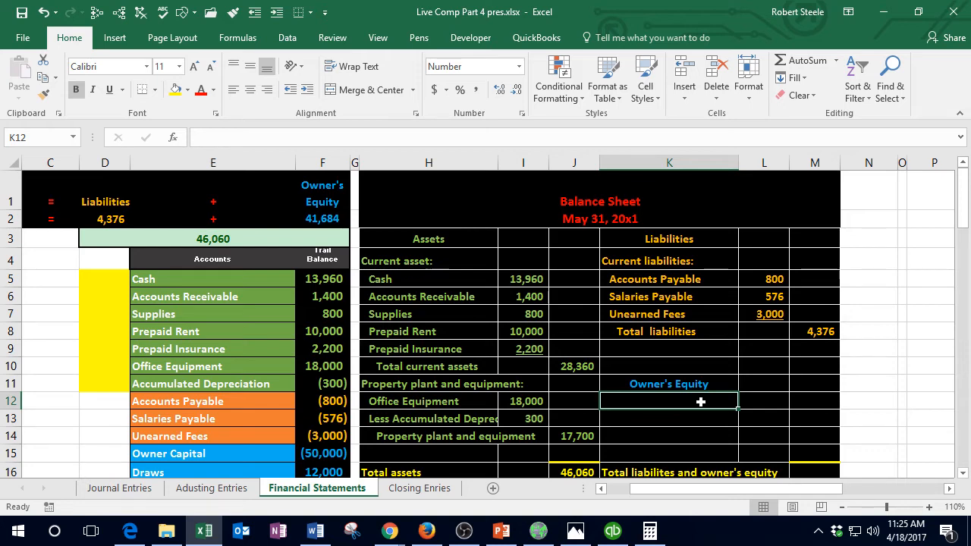
type("Owner's Equity")
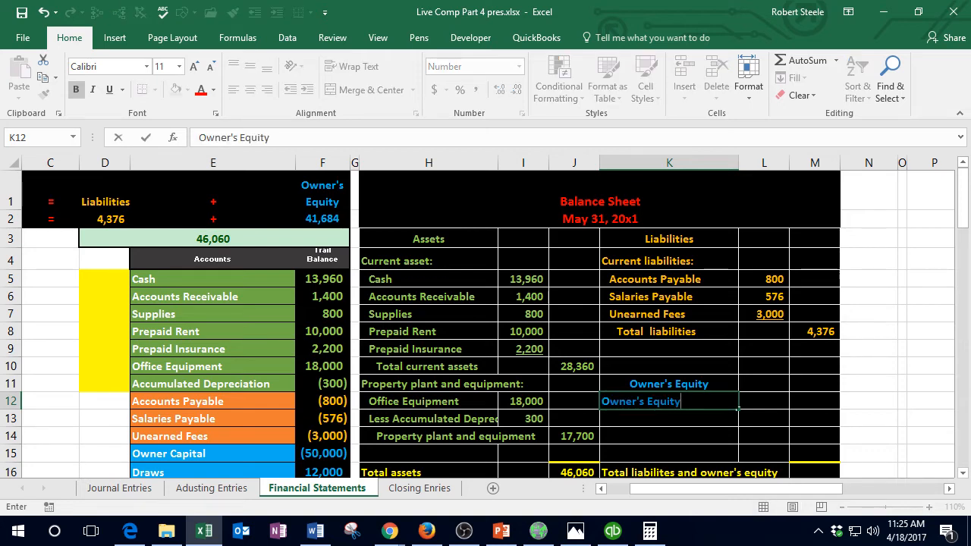
key("Return")
left_click(700, 402)
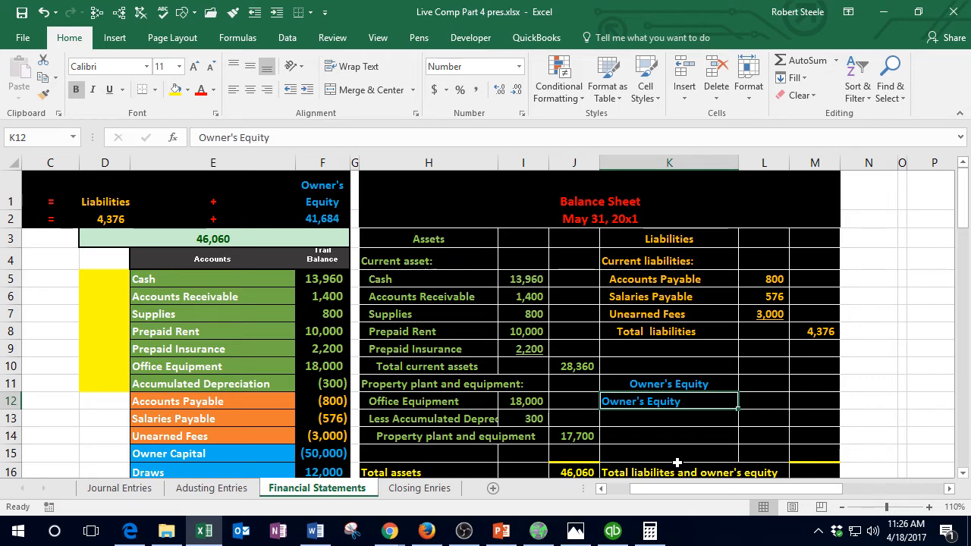
key("Right")
key("Right")
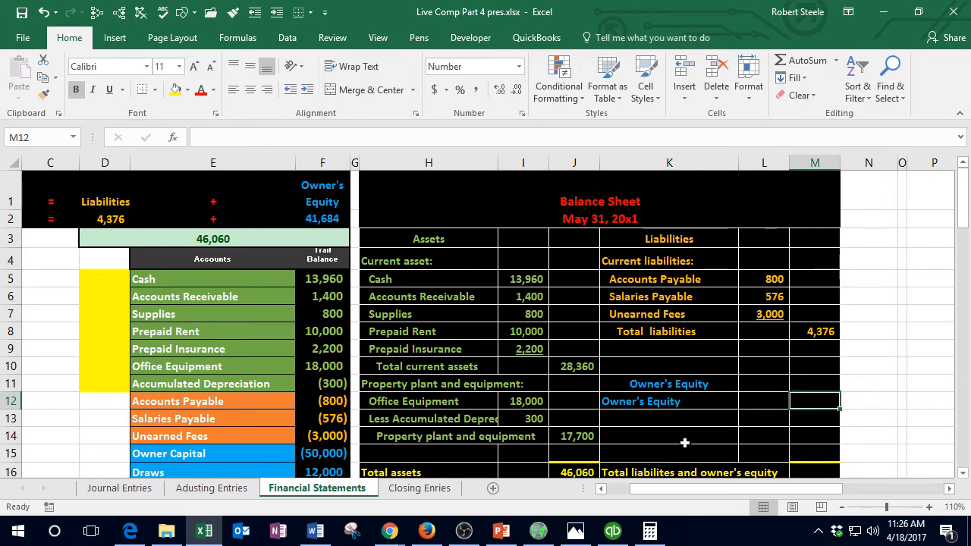
Step: Edit the label in K12 to read Owner's Capital
double_click(696, 405)
key("BackSpace")
key("BackSpace")
key("BackSpace")
key("BackSpace")
key("BackSpace")
key("BackSpace")
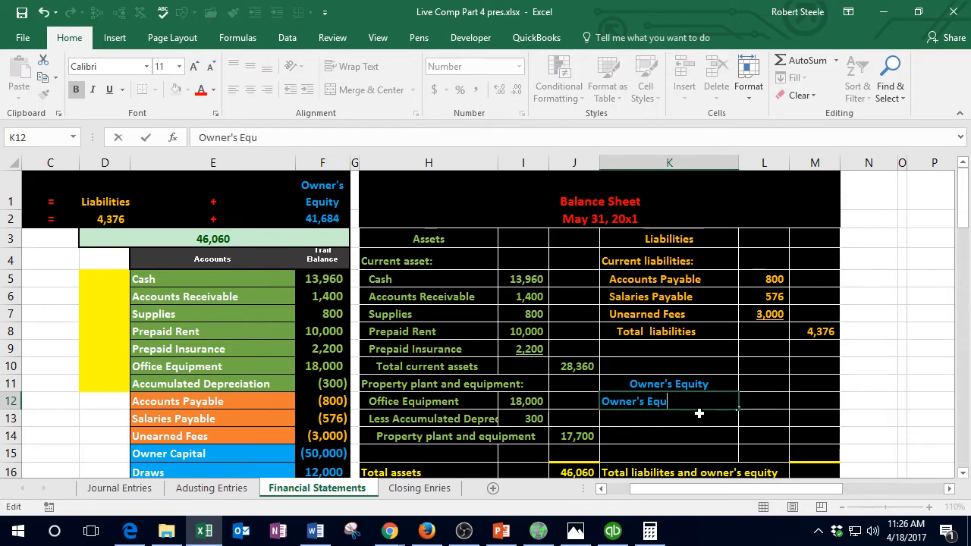
type("Capital")
key("Return")
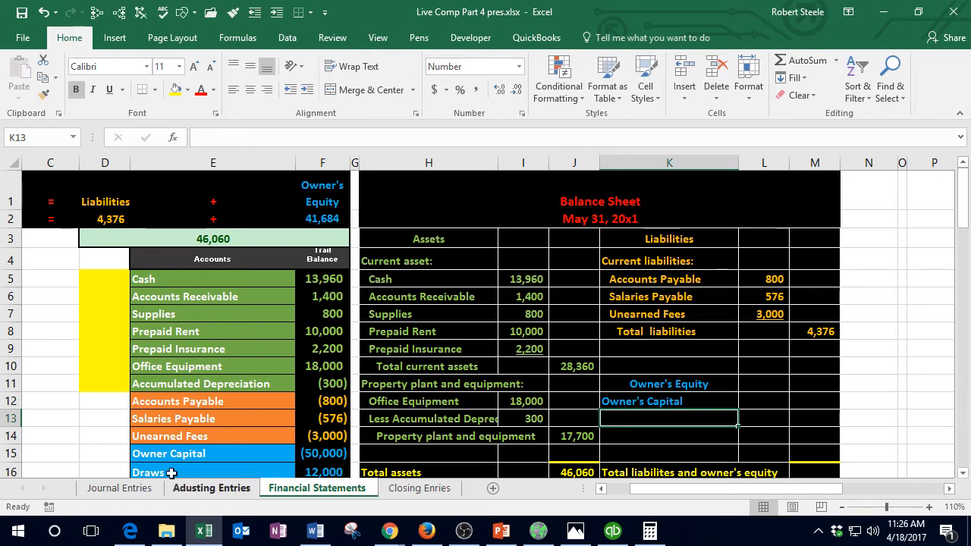
Step: Fill D12:D14 with yellow to mark the three liability accounts as used
left_click_drag(104, 402, 101, 434)
right_click(101, 429)
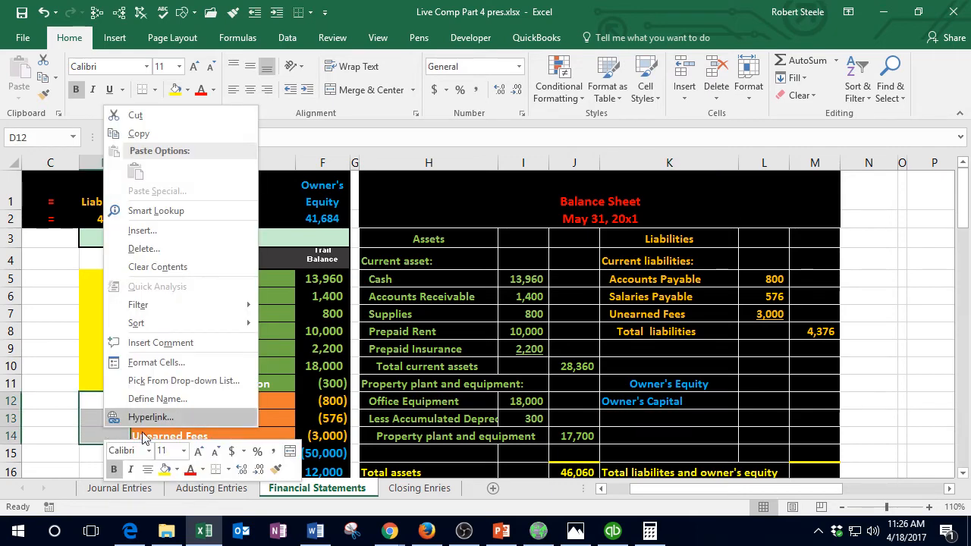
left_click(165, 470)
Step: Enter the Owner's Capital amount in M12 with the formula =-F15, and check its label against the trial balance account
scroll(117, 384, "down", 2)
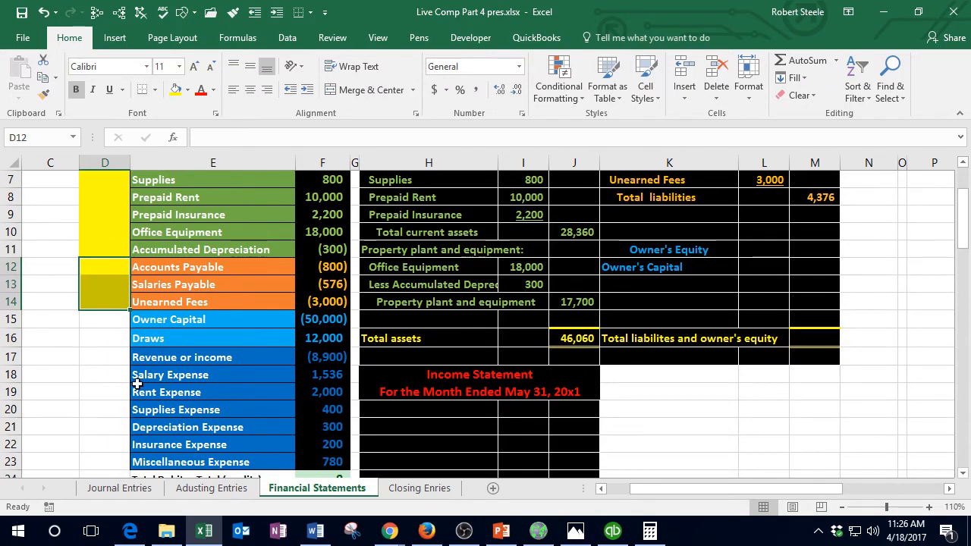
left_click(808, 269)
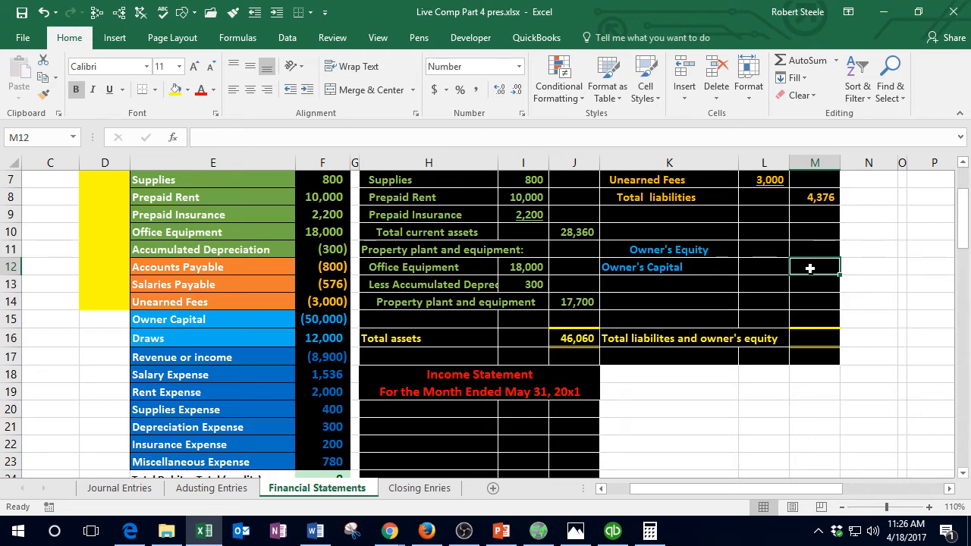
key("Left")
key("Down")
key("Right")
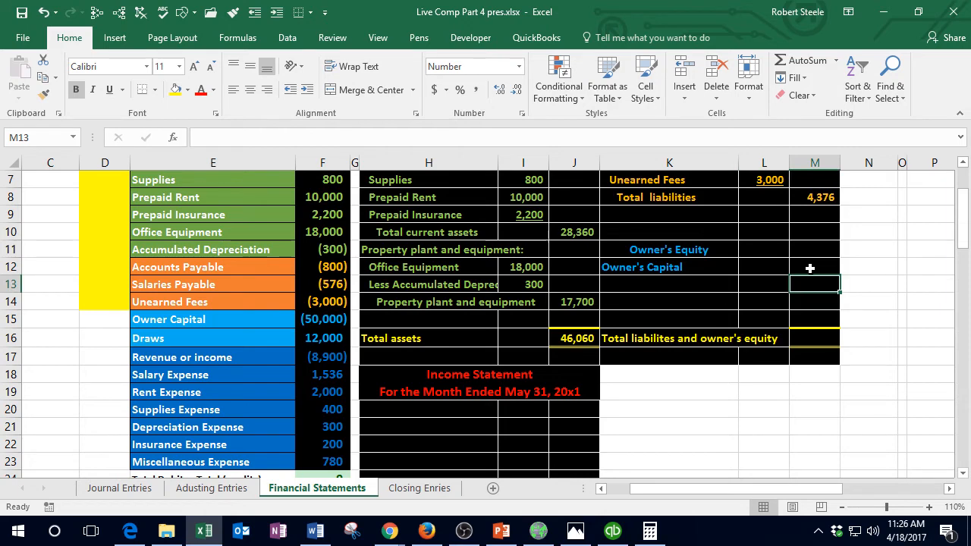
key("Up")
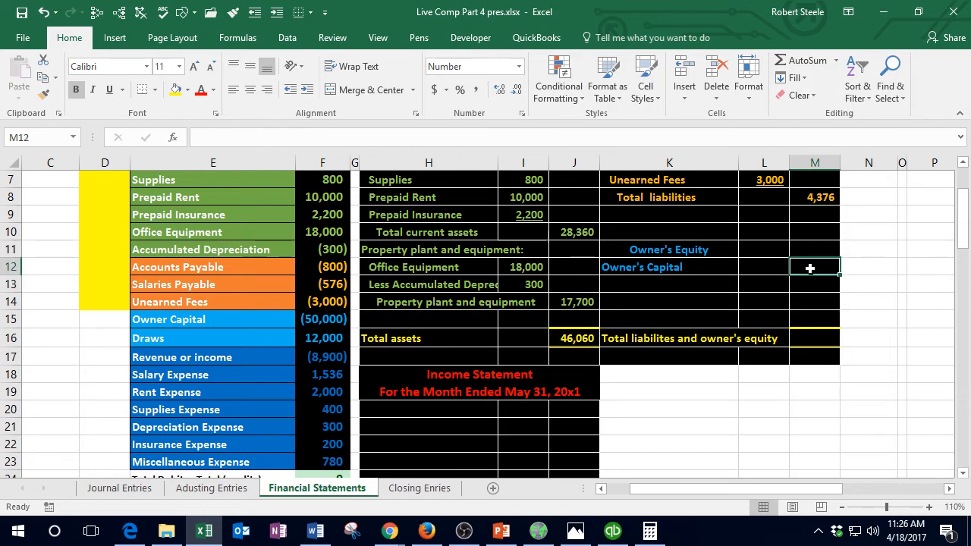
scroll(809, 268, "up", 1)
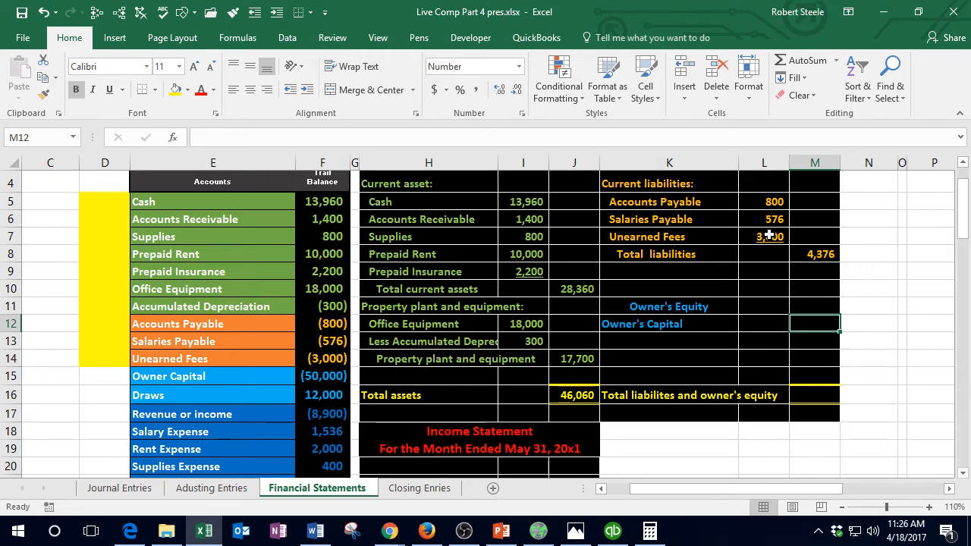
type("-")
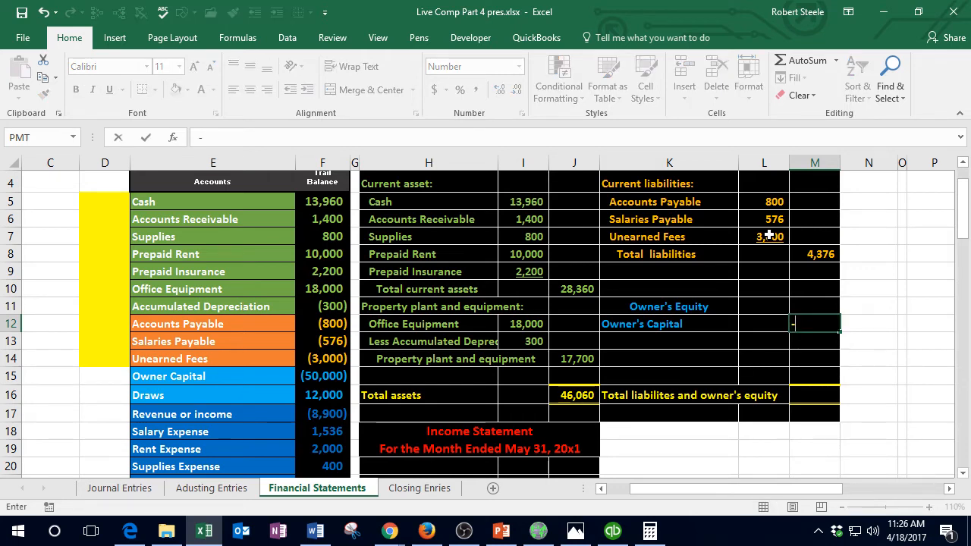
left_click(319, 374)
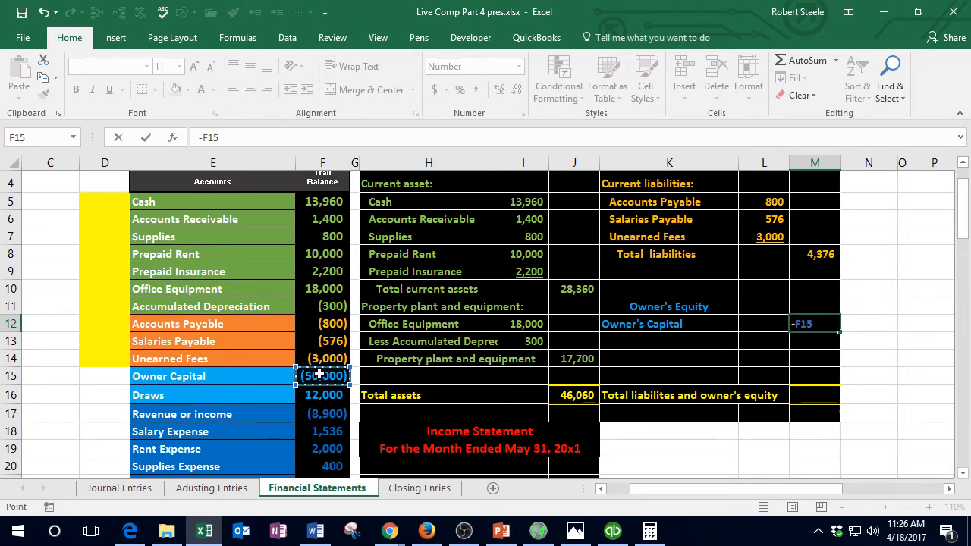
key("Return")
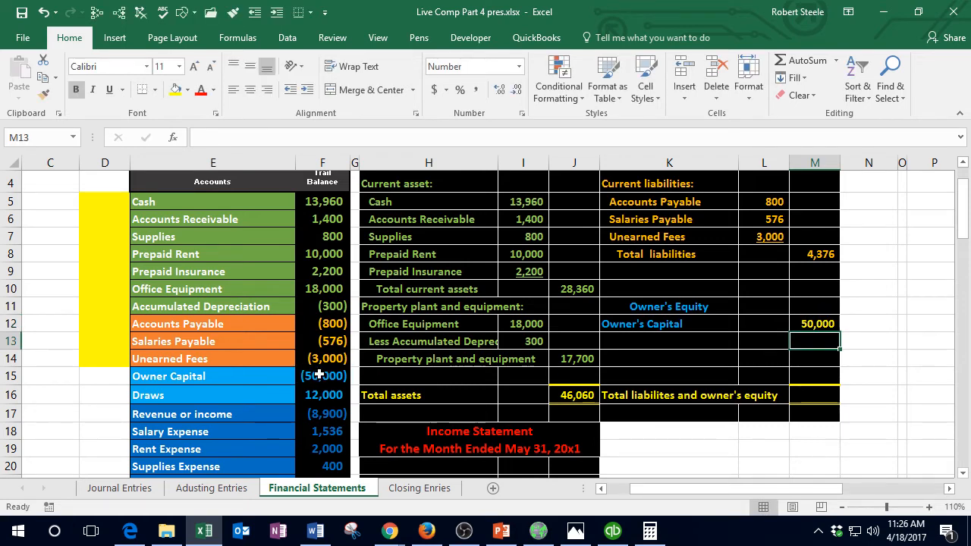
left_click(676, 326)
left_click(245, 378)
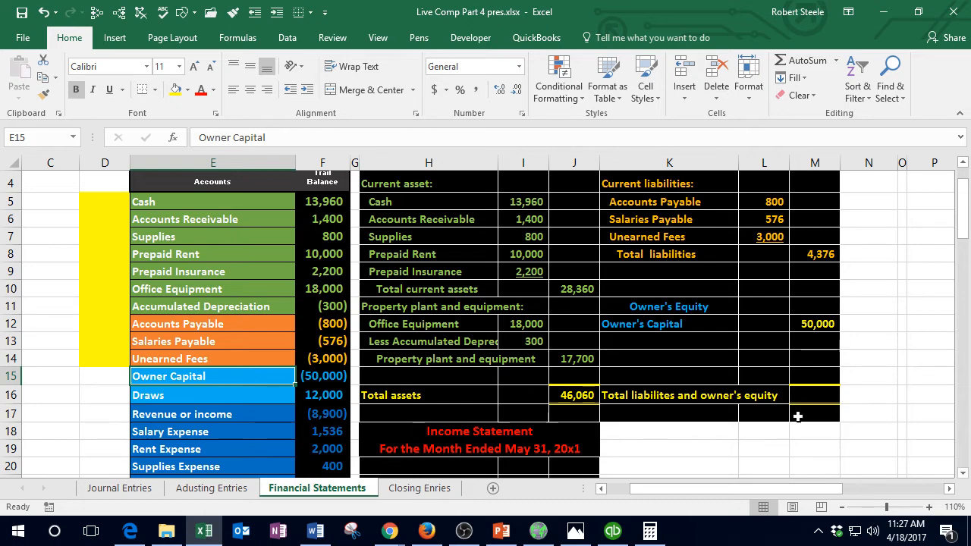
Step: Total liabilities and owner's equity in M16 with the formula =SUM(M8:M12)
left_click(830, 395)
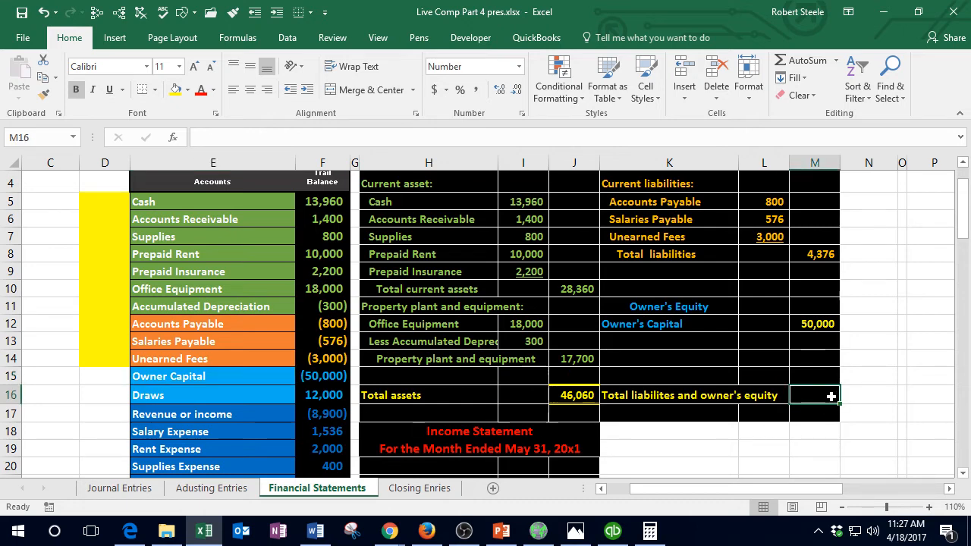
type("=s")
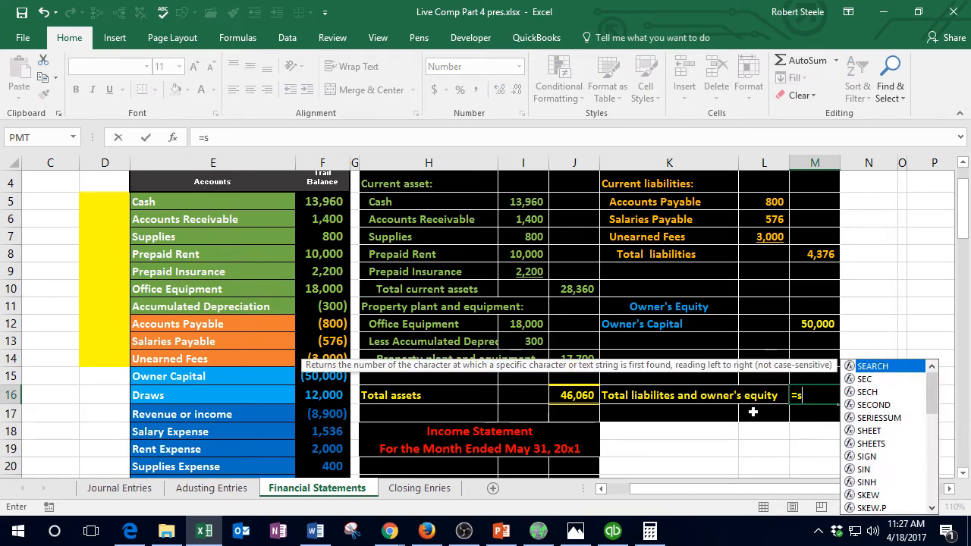
type("um(")
left_click(826, 258)
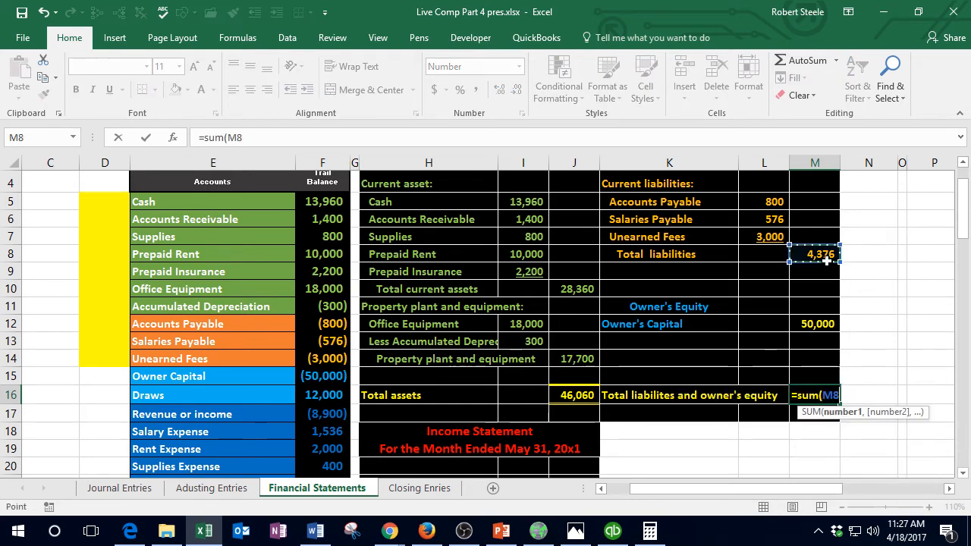
left_click_drag(826, 258, 826, 319)
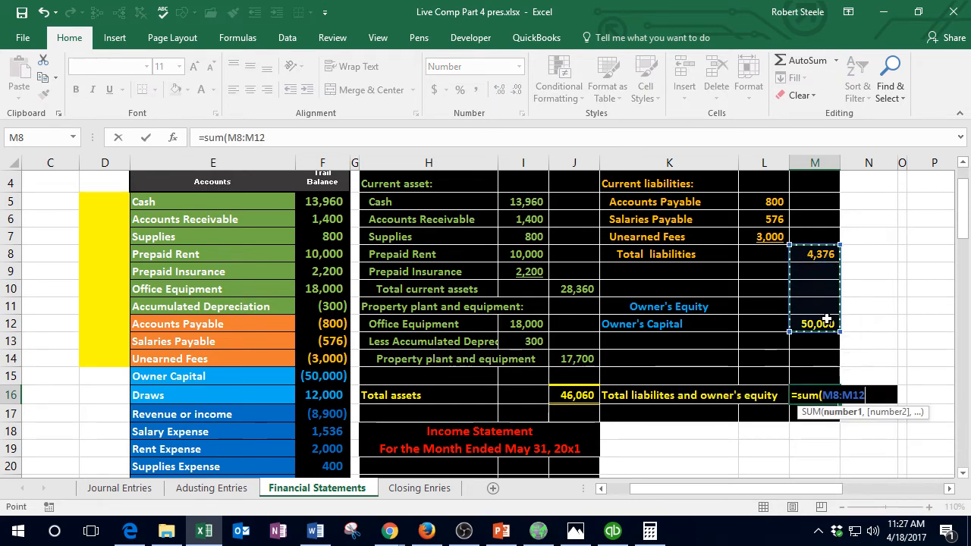
key("Return")
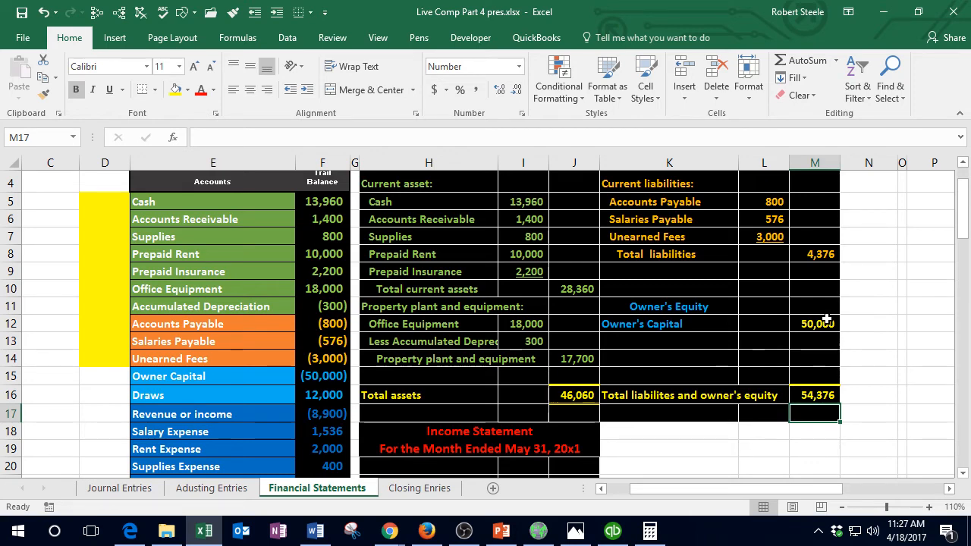
Step: Compare the totals in M16 and J16, and check the trial balance assets, liabilities and capital against the balance sheet
left_click(818, 393)
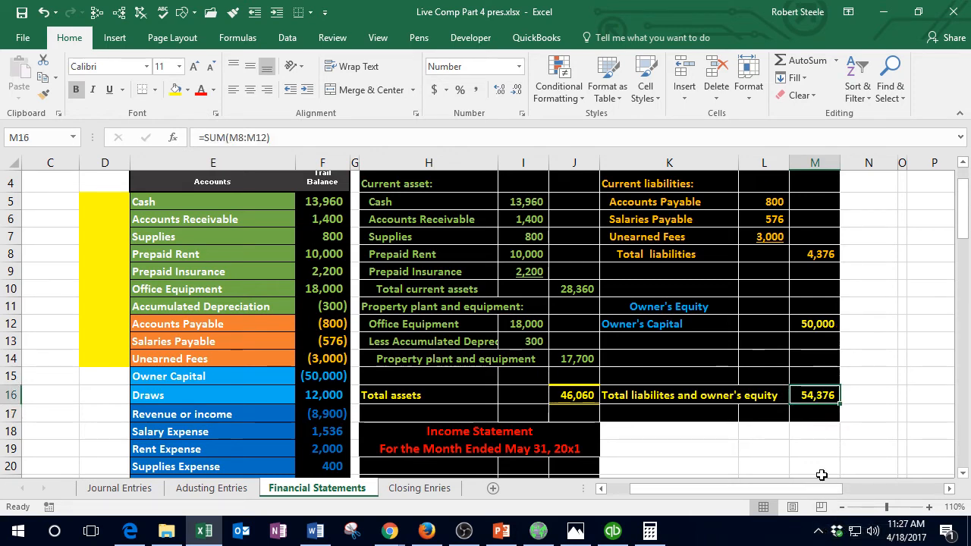
left_click(576, 394)
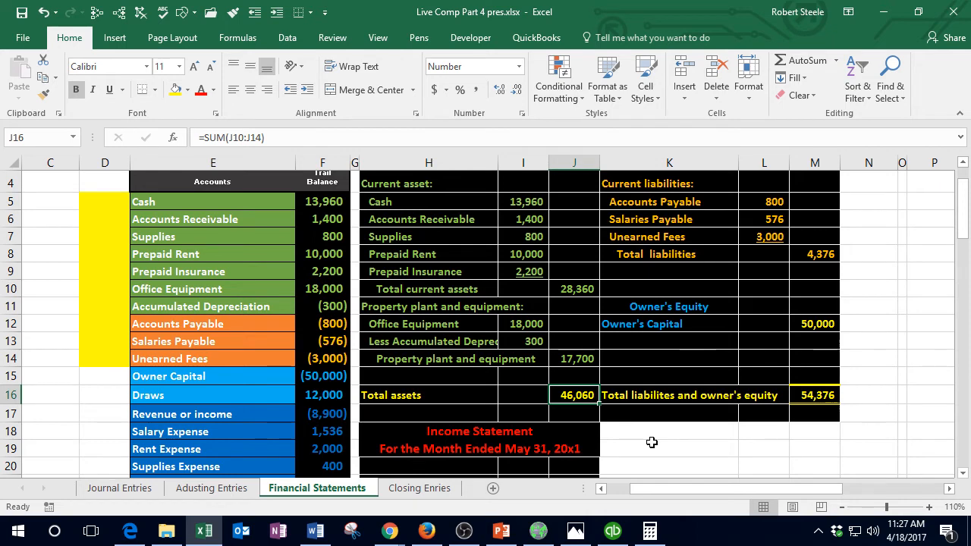
left_click_drag(323, 204, 331, 304)
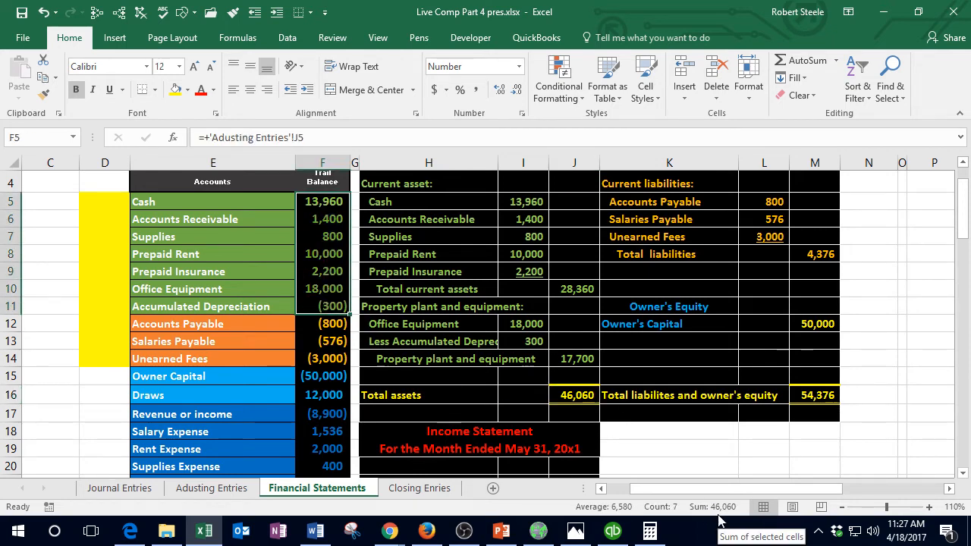
left_click_drag(337, 328, 355, 364)
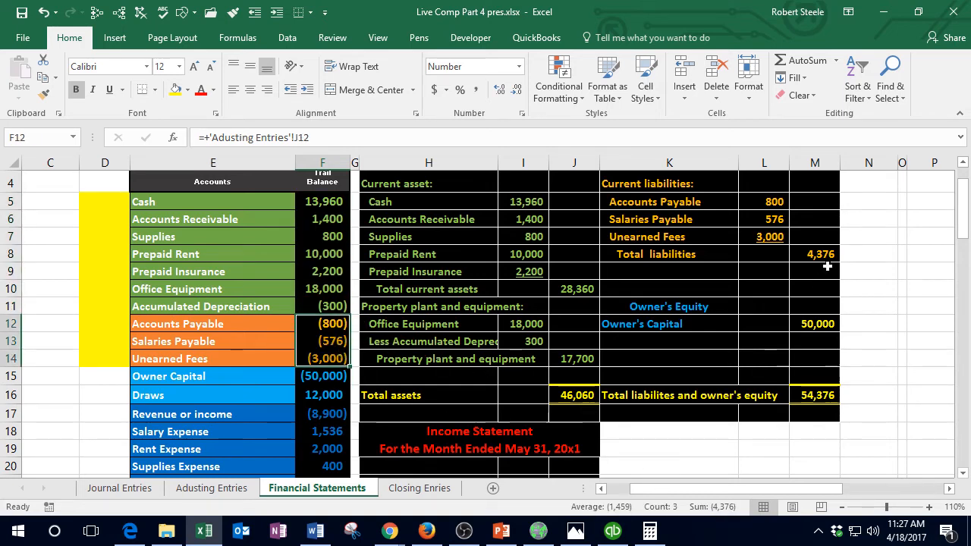
left_click(319, 375)
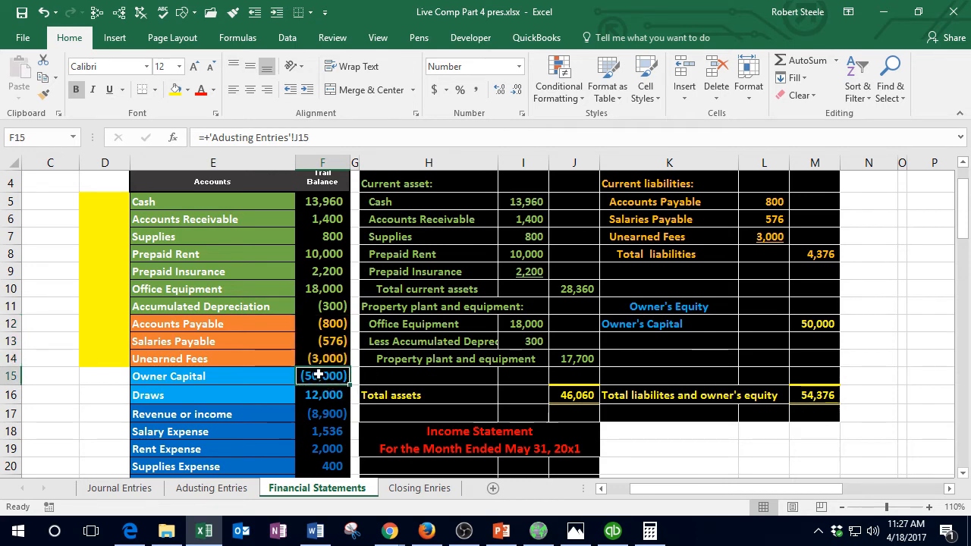
left_click(817, 324)
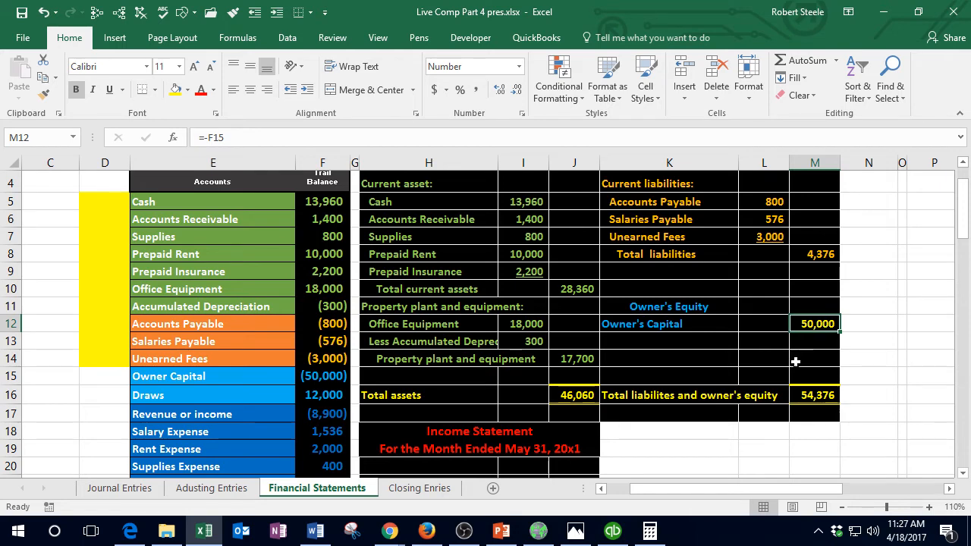
Step: Switch to QuickBooks to examine the equity section of its balance sheet, and return to the Excel workbook
left_click(613, 531)
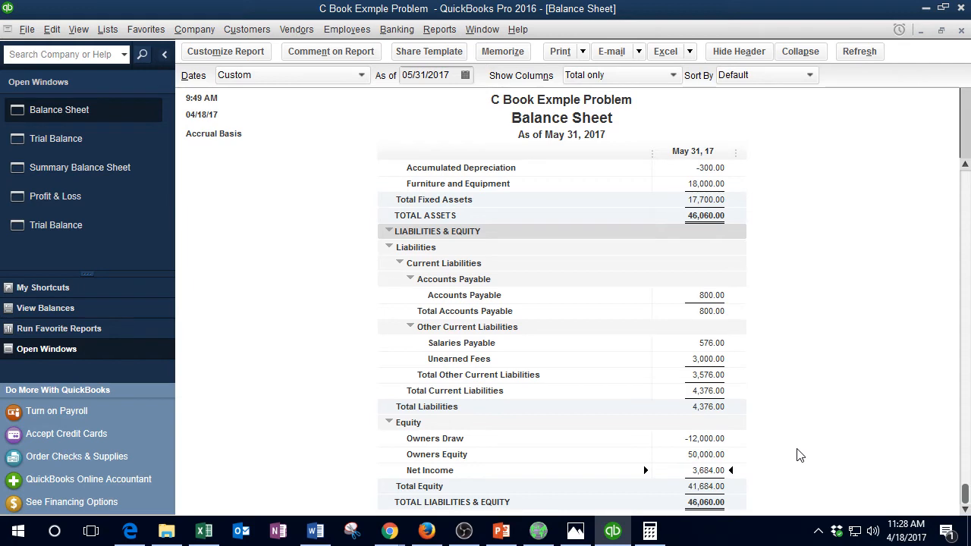
left_click(926, 7)
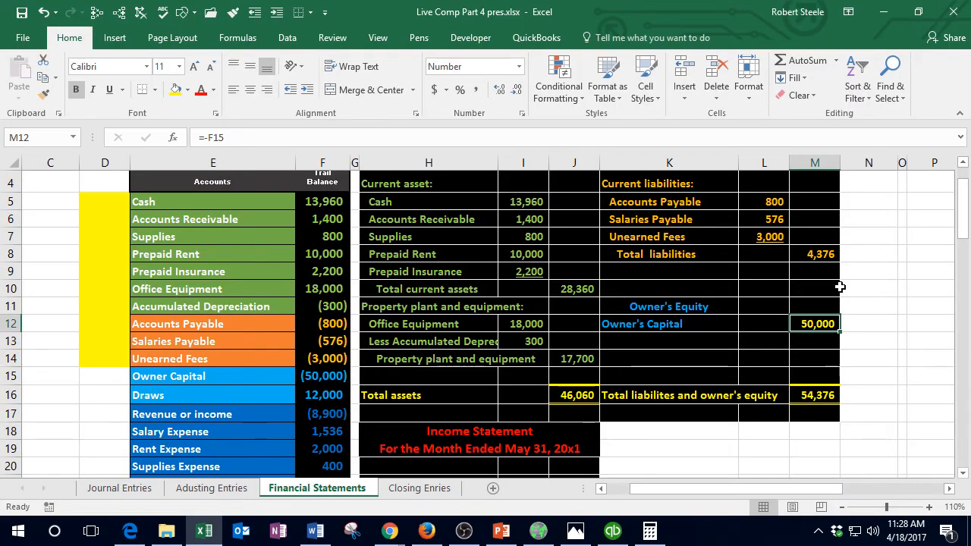
Step: Check the sums of the trial balance amounts from Draws through Miscellaneous Expense and of the equity range F15:F23
scroll(825, 324, "up", 1)
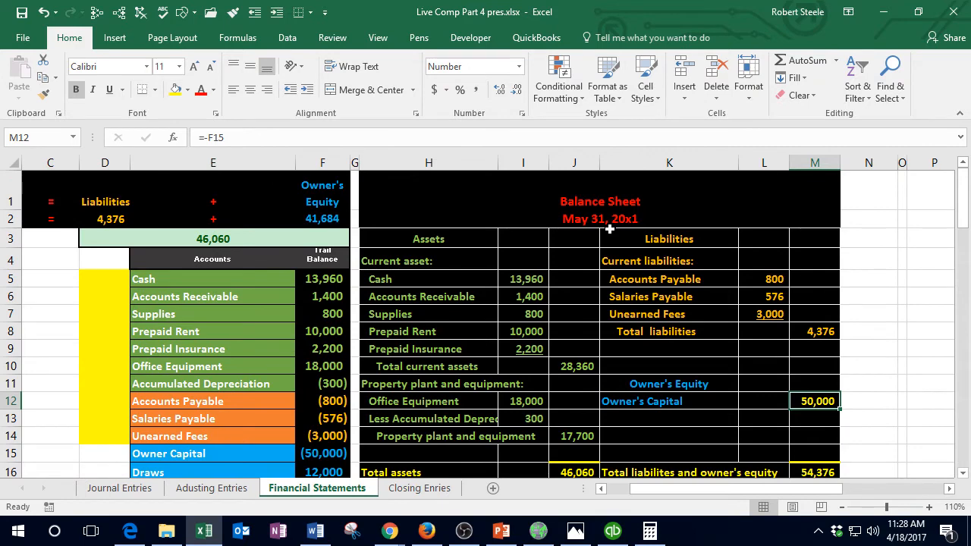
scroll(609, 229, "down", 1)
left_click_drag(254, 206, 316, 452)
scroll(323, 362, "down", 1)
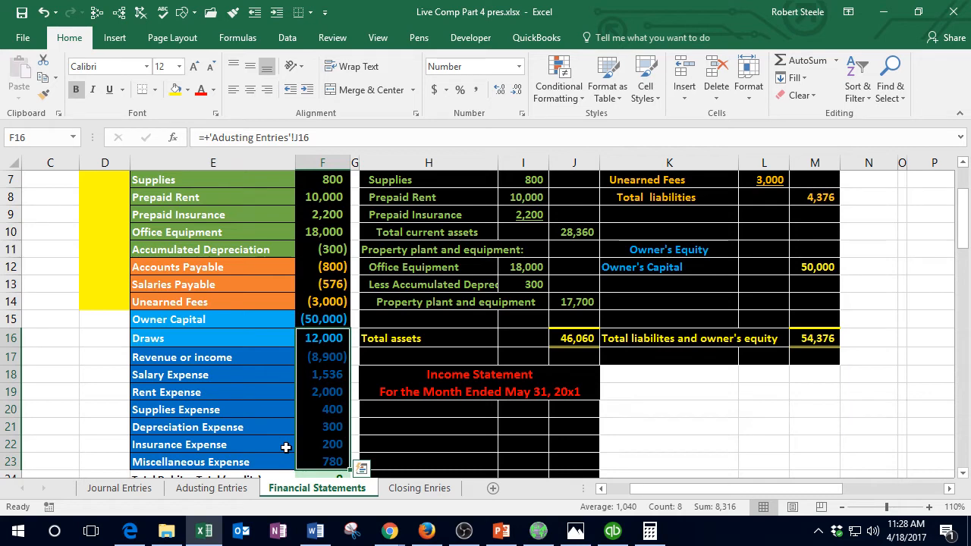
left_click_drag(314, 340, 324, 453)
left_click(320, 319)
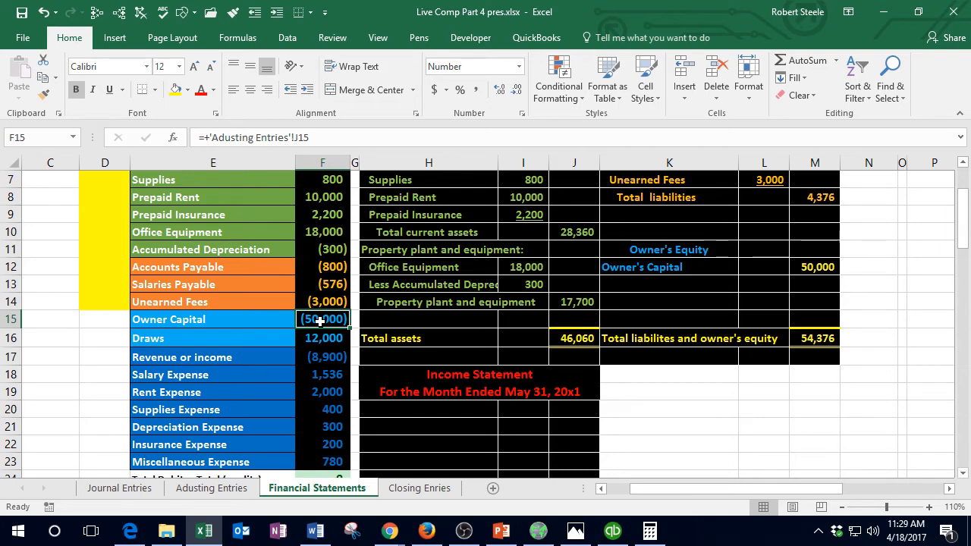
scroll(277, 336, "down", 1)
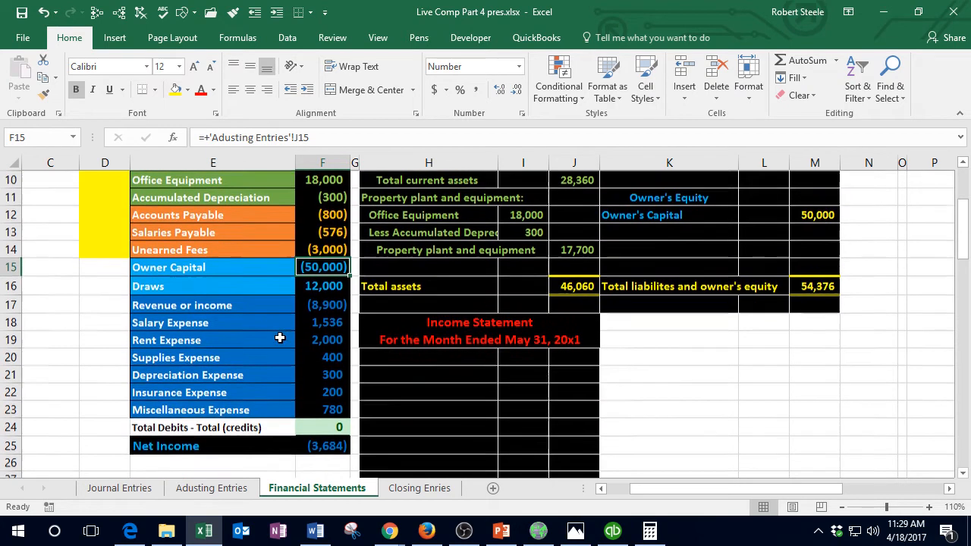
left_click_drag(332, 267, 321, 407)
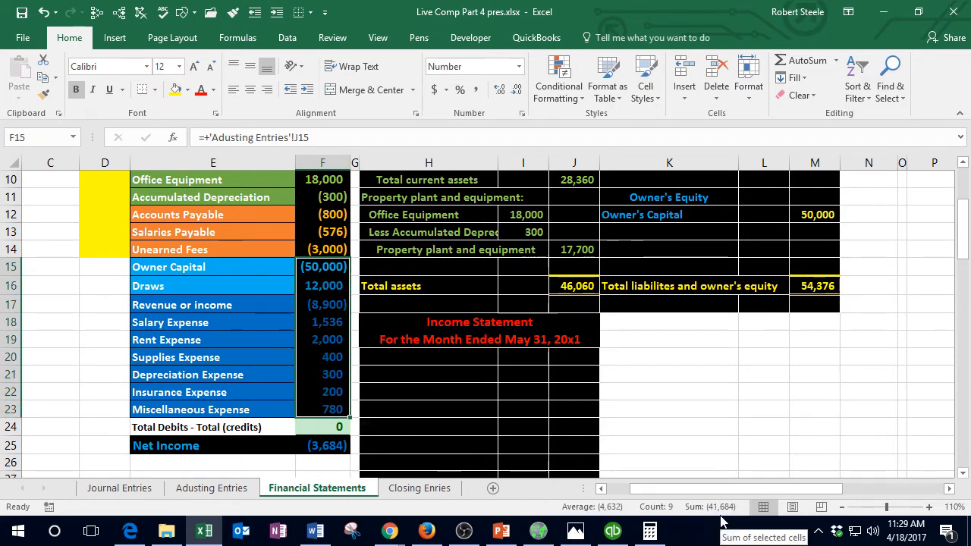
Step: Switch to Calculator, clear it, and try to work out owner's equity starting with 50000 minus 12000 plus 89000
left_click(649, 531)
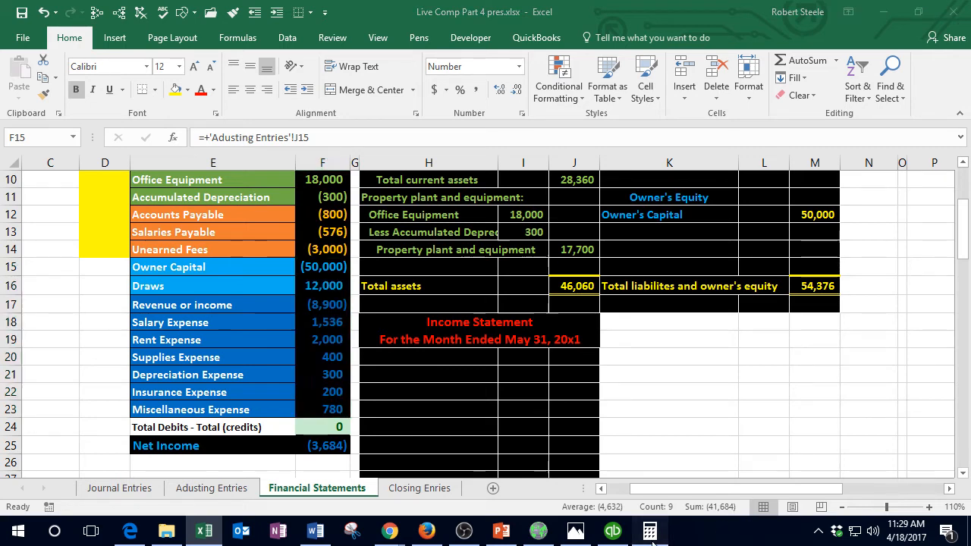
left_click_drag(383, 116, 469, 97)
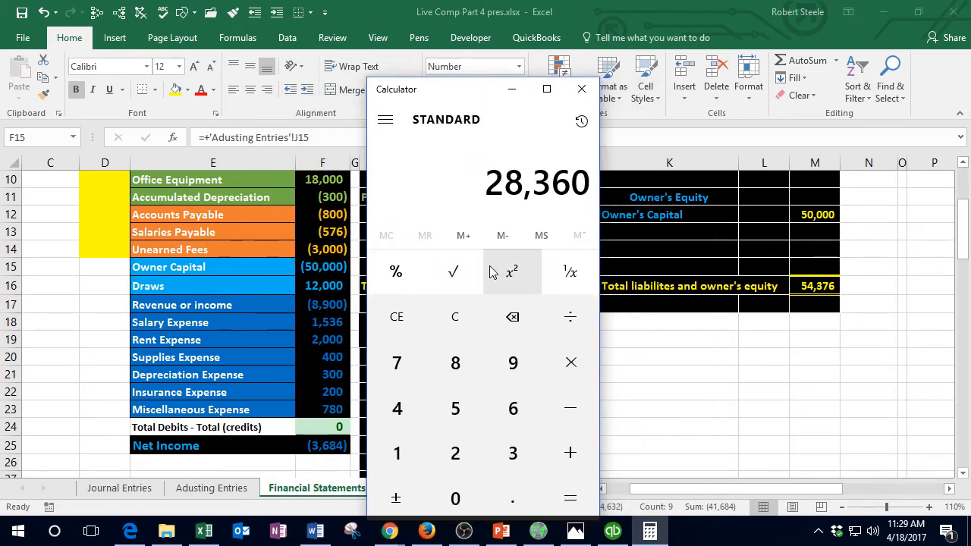
left_click(478, 321)
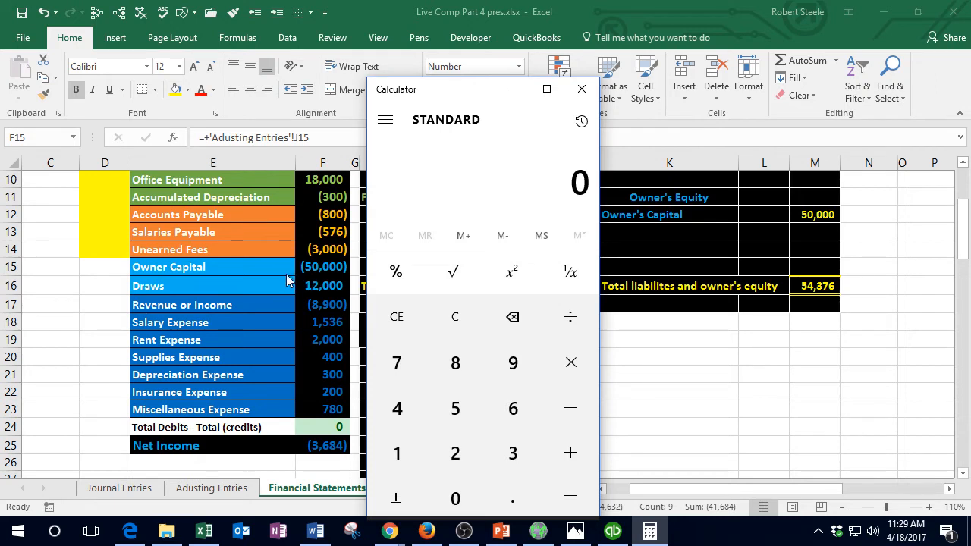
type("500000")
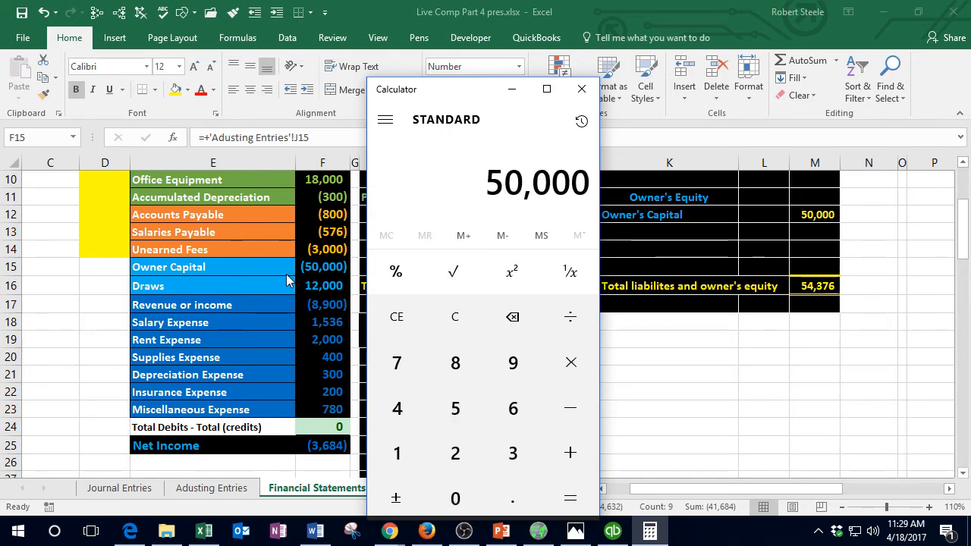
key("minus")
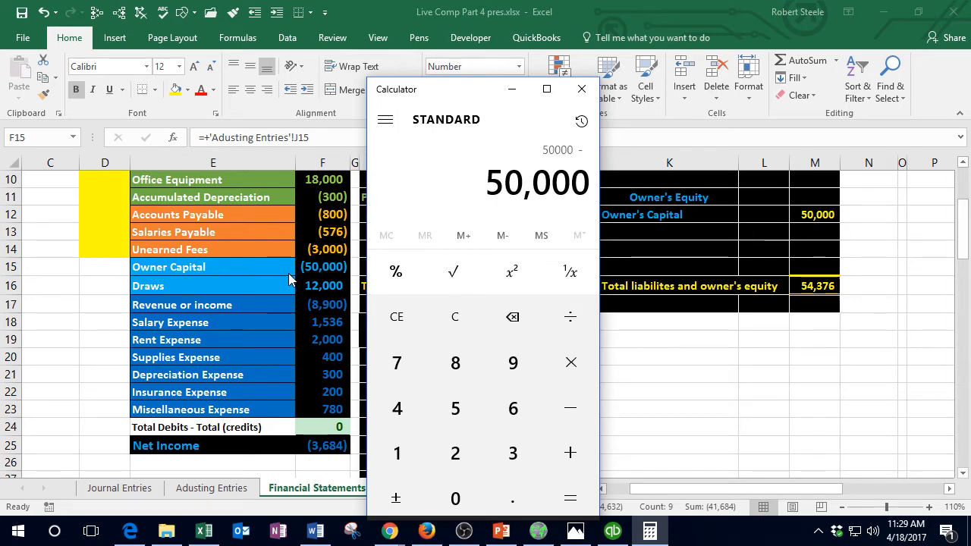
type("12000")
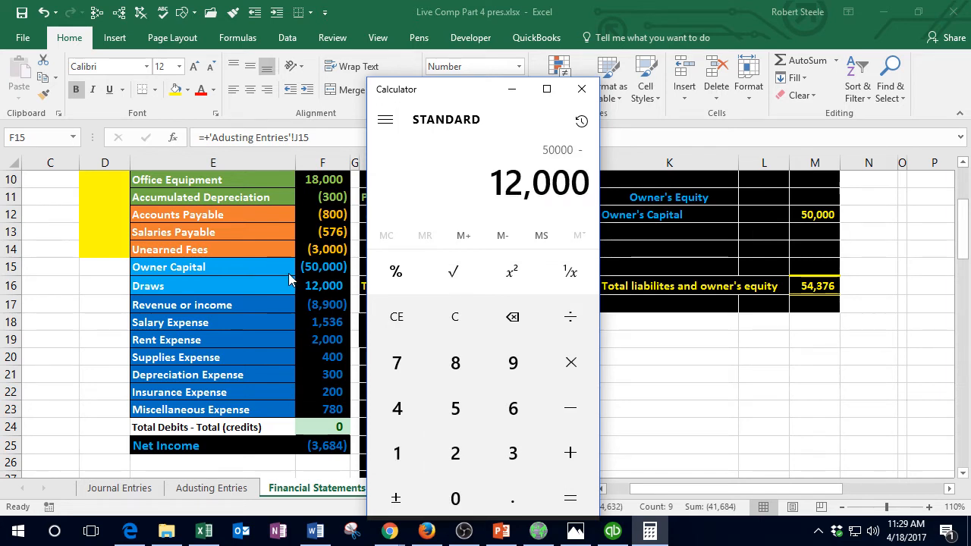
key("plus")
type("89000")
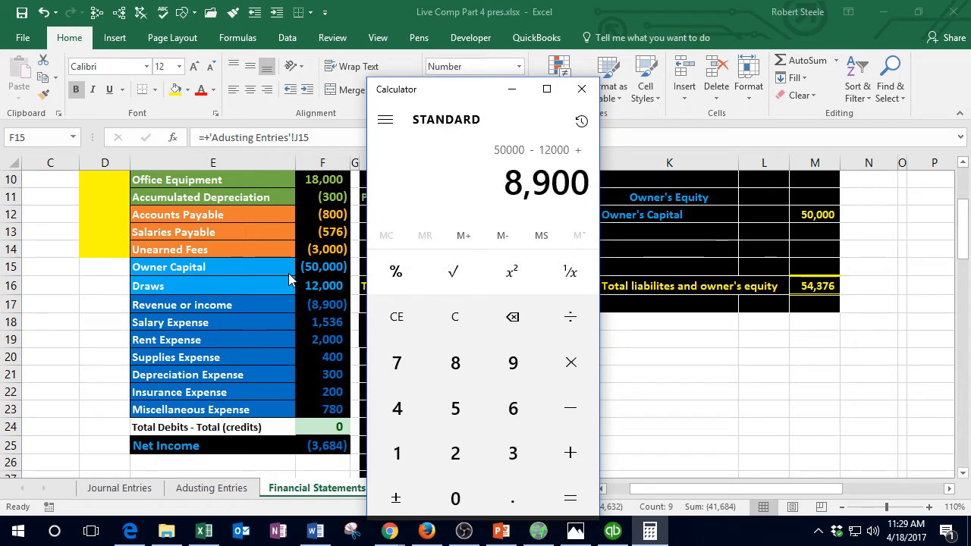
Step: Subtract the expense amounts 1536, 2000, 400, 300, 200 and 780 from the running calculation and total it
key("minus")
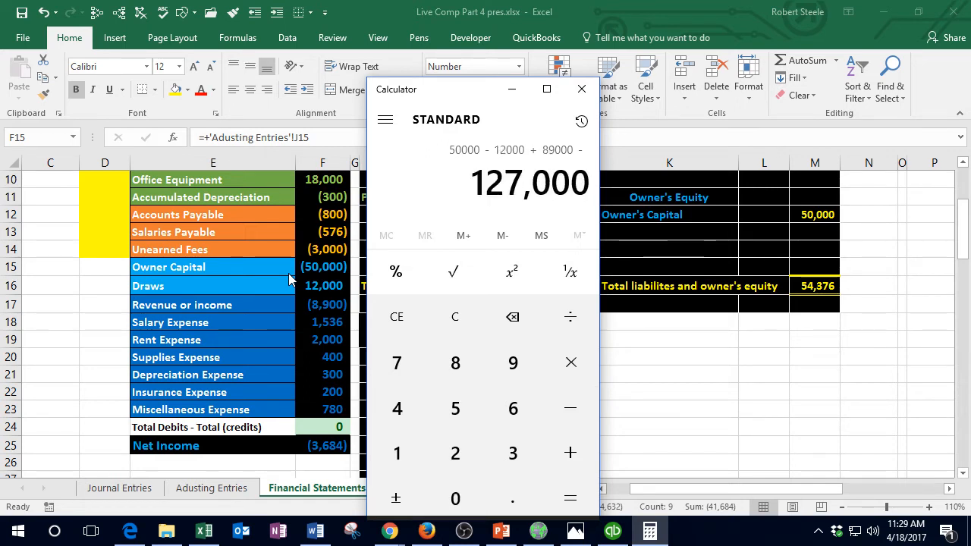
type("1536")
key("minus")
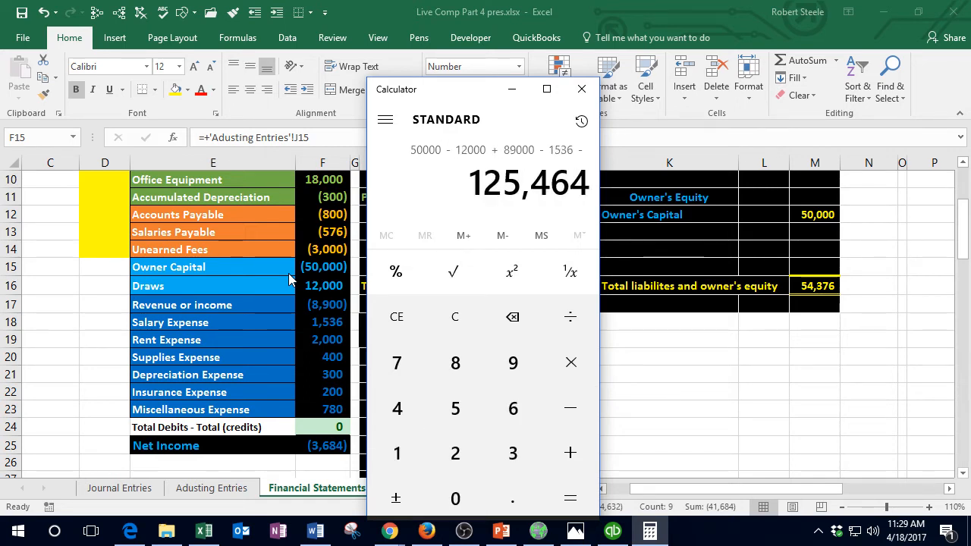
type("2000")
key("minus")
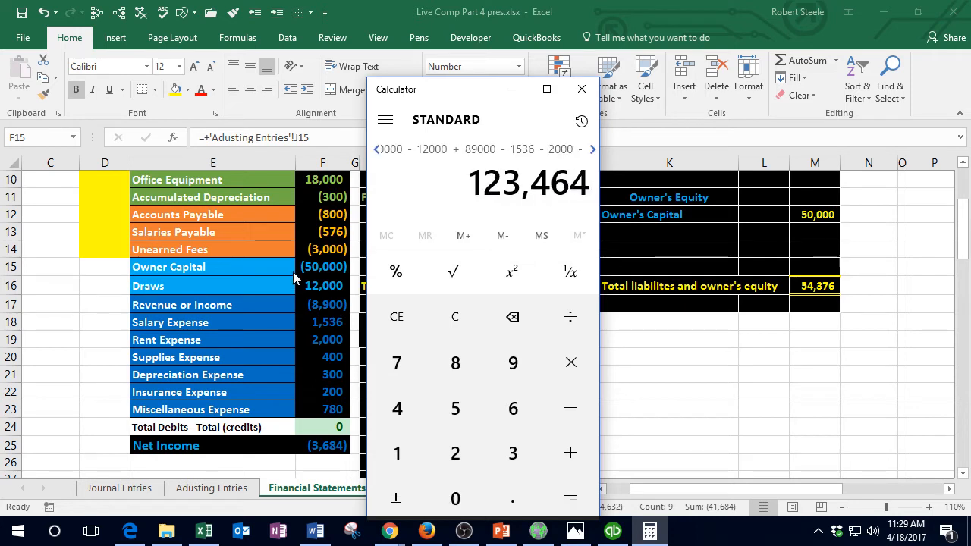
type("400")
key("minus")
type("300")
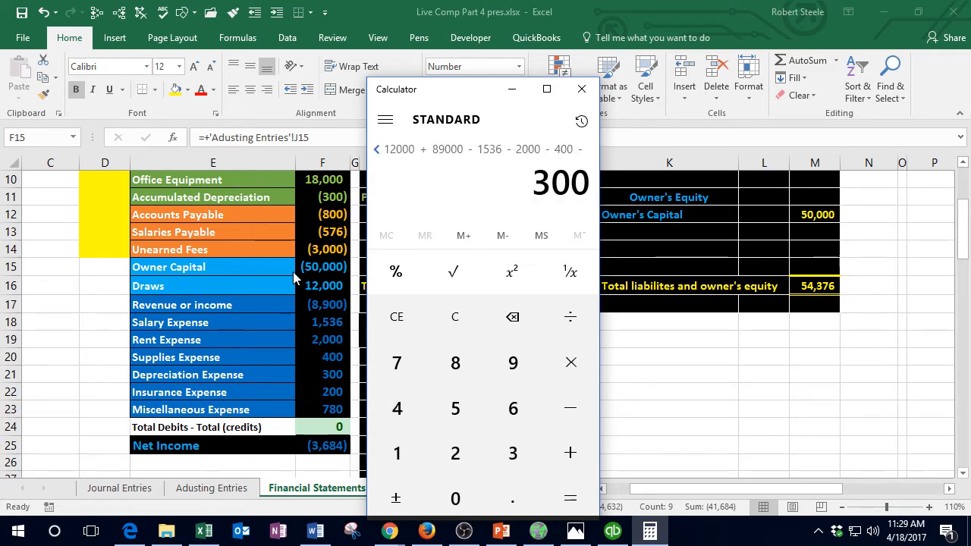
key("minus")
type("200")
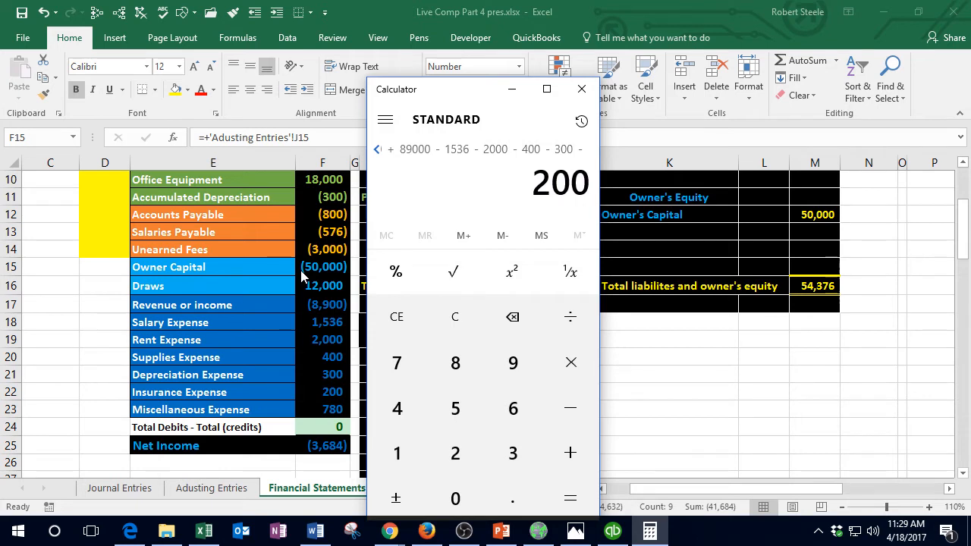
key("minus")
type("780")
key("Return")
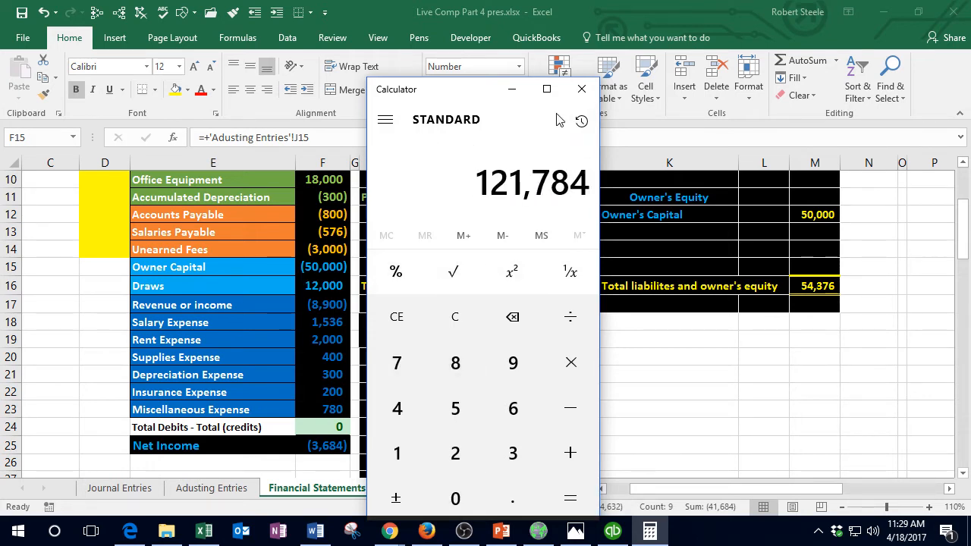
Step: Return to the Excel workbook and recheck the sum of the equity range F15:F23, from Owner Capital through Miscellaneous Expense
left_click(511, 89)
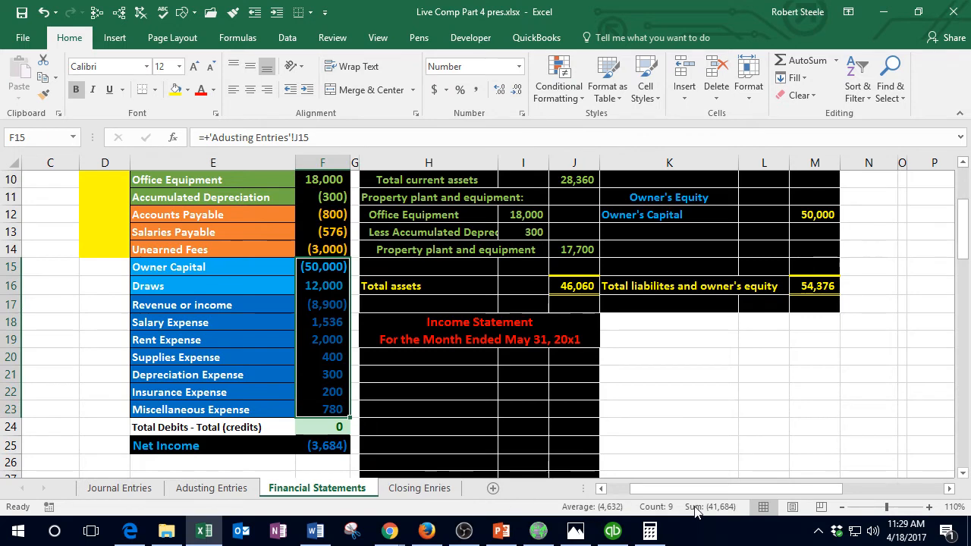
left_click(493, 410)
left_click_drag(322, 269, 329, 411)
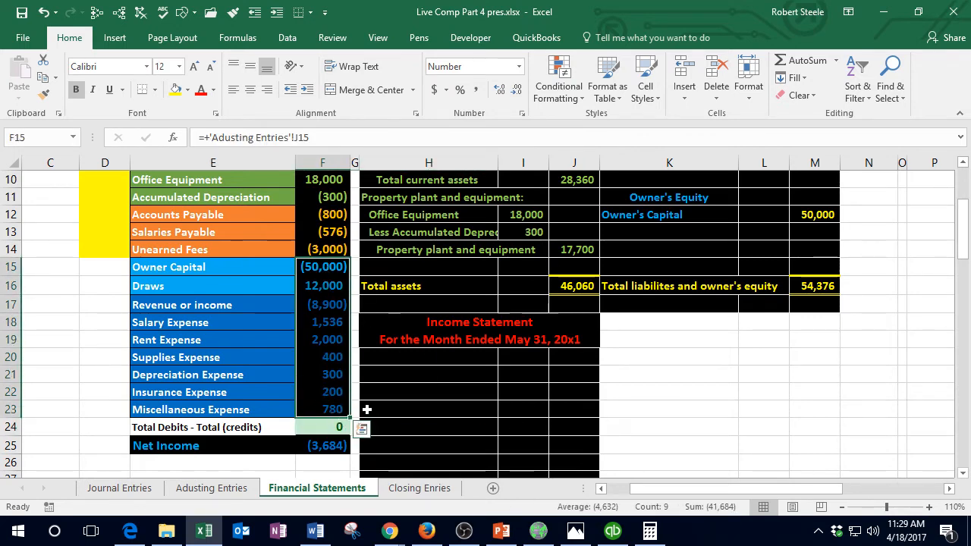
Step: Switch back to Calculator and clear the previous calculation
key("alt+Tab")
left_click(499, 365)
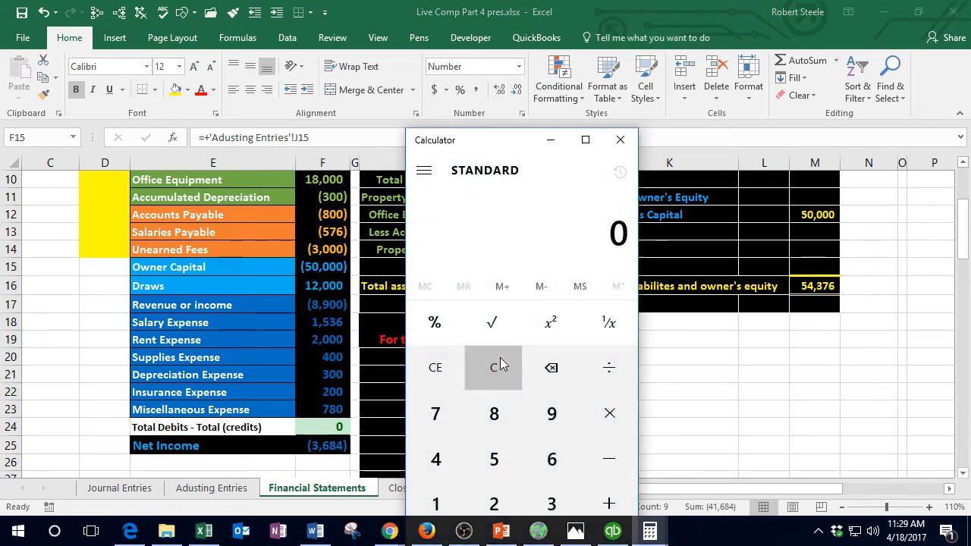
Step: Compute 50000 - 12000 + 89000 in the calculator for owner capital, draws and revenue
type("500000")
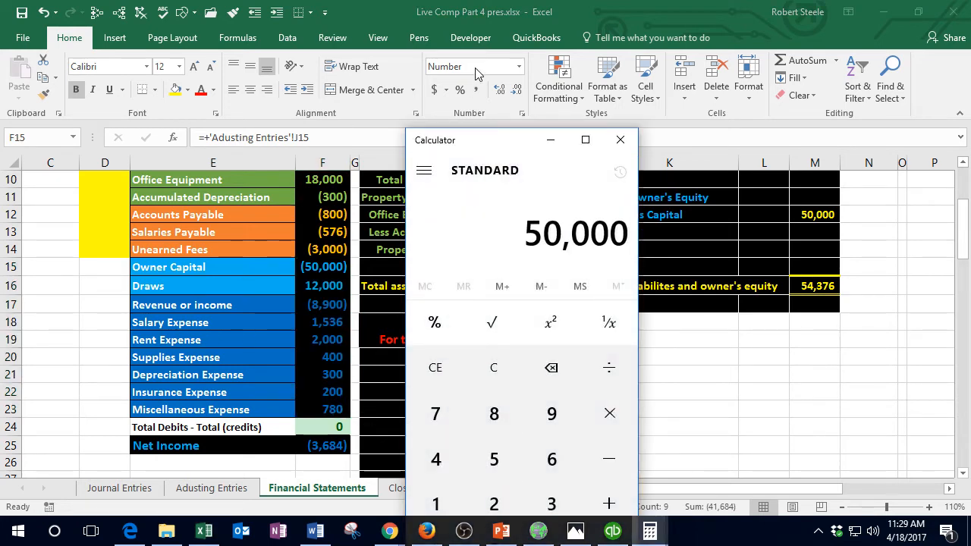
key("minus")
type("12")
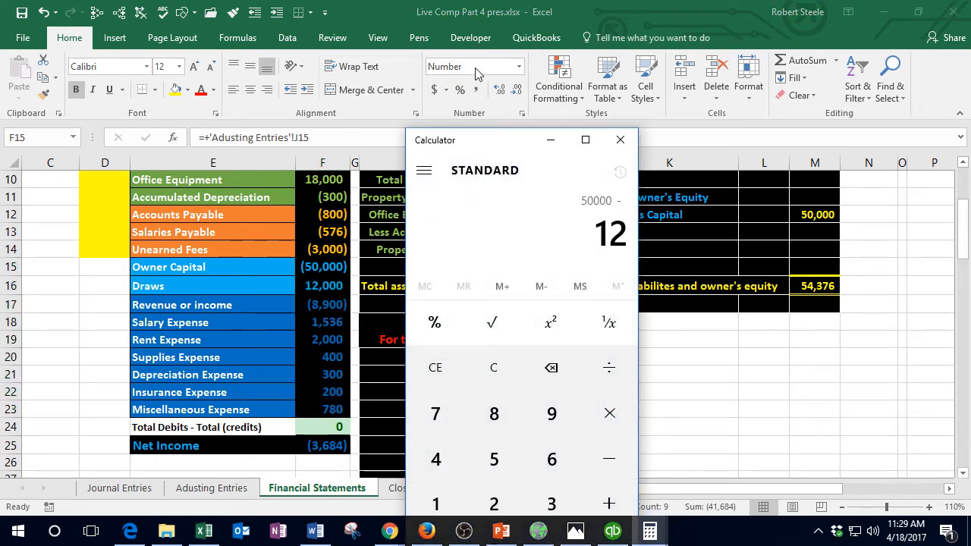
type("0000")
key("plus")
type("89000")
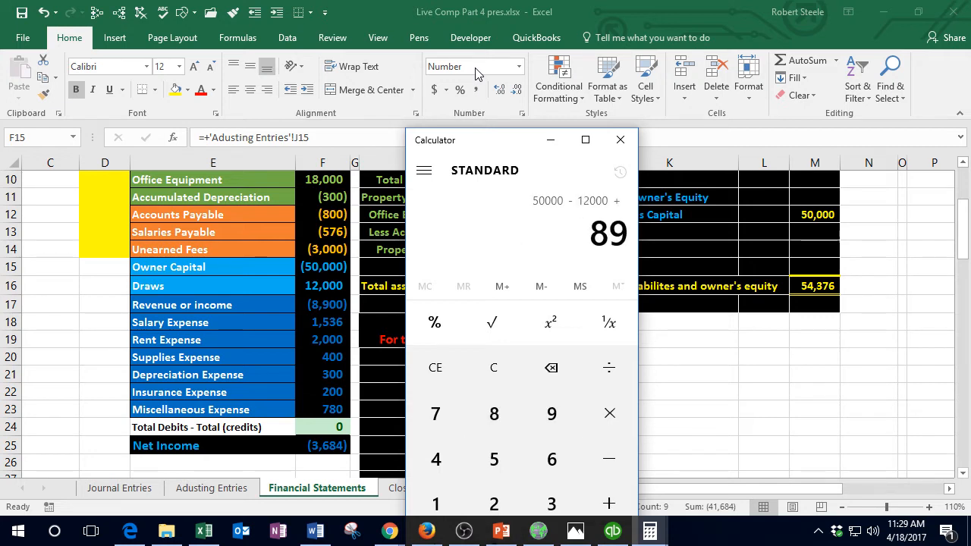
Step: Subtract the expenses 1536, 2000, 400, 300, 200 and 780 from the calculator total, and return to the workbook
key("minus")
type("1536")
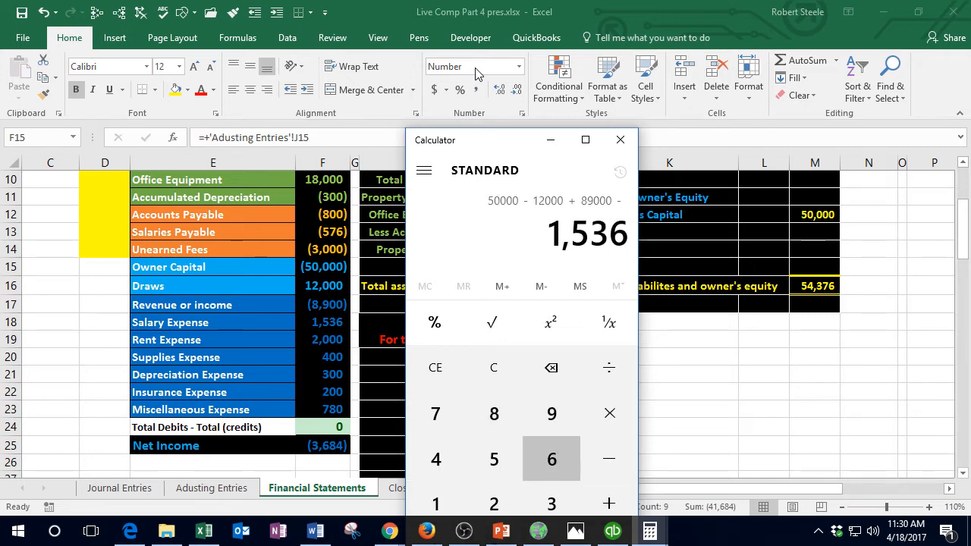
key("minus")
type("2000")
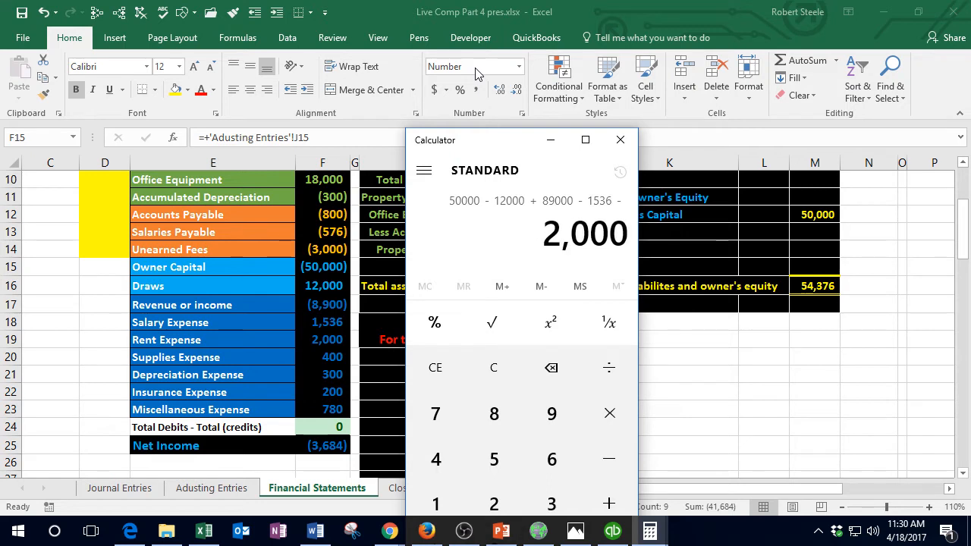
key("minus")
type("400")
key("minus")
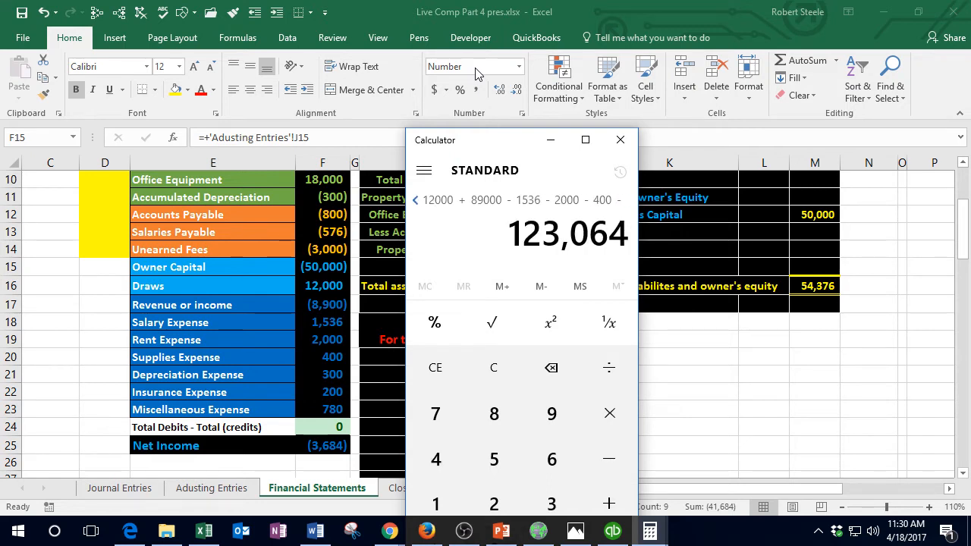
type("300")
key("minus")
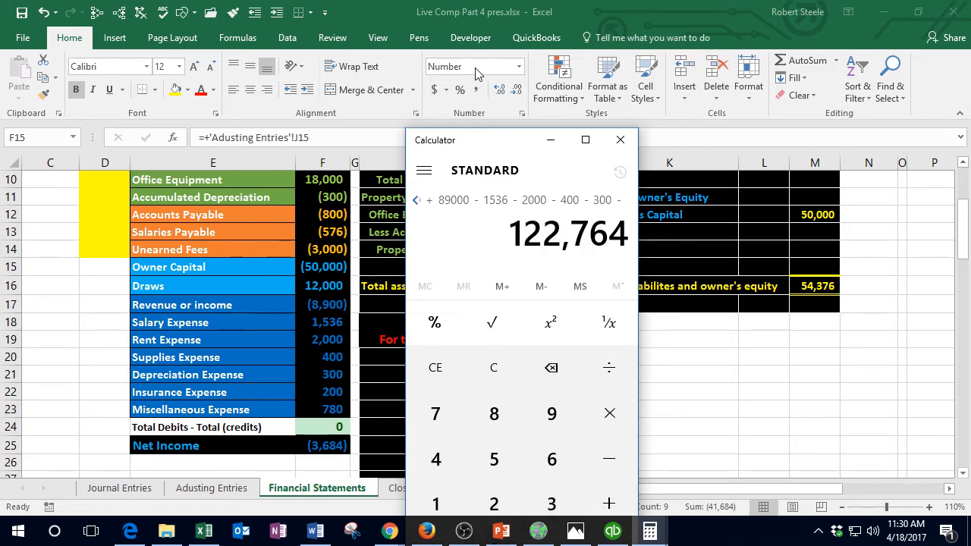
type("200")
key("minus")
type("780")
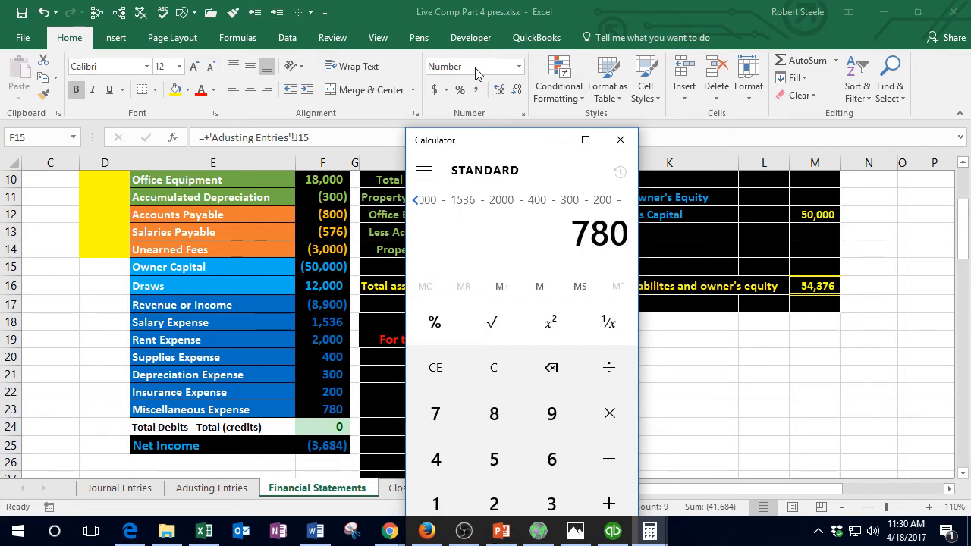
key("Return")
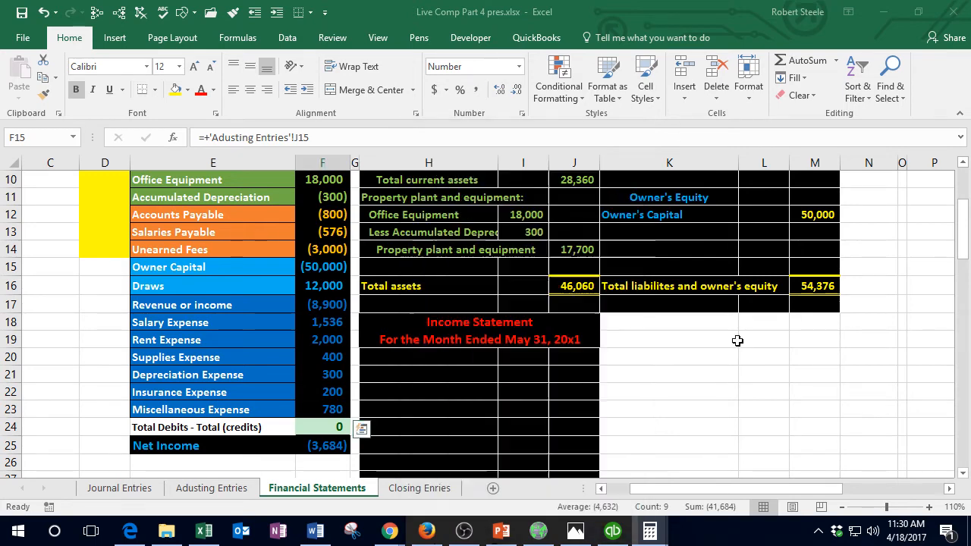
key("alt+Tab")
left_click(506, 380)
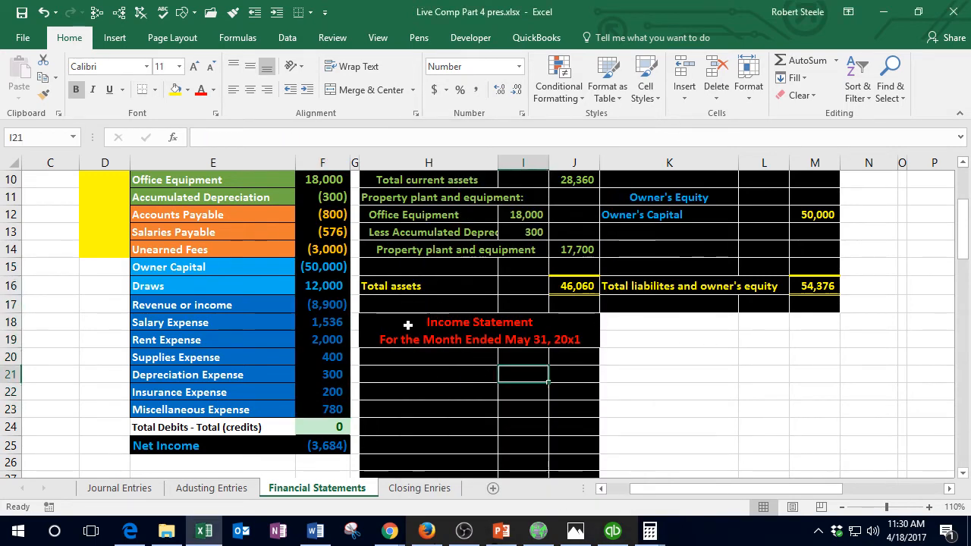
Step: Select the equity and income accounts in F15:F23, and compute 50000 - 12000 + 8900 in a cleared calculator
left_click_drag(311, 267, 322, 413)
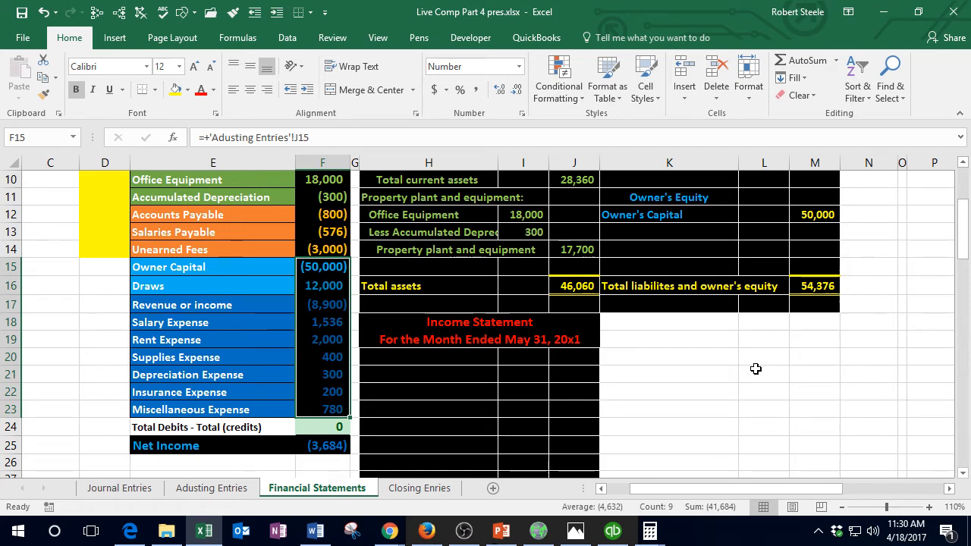
key("XF86Calculator")
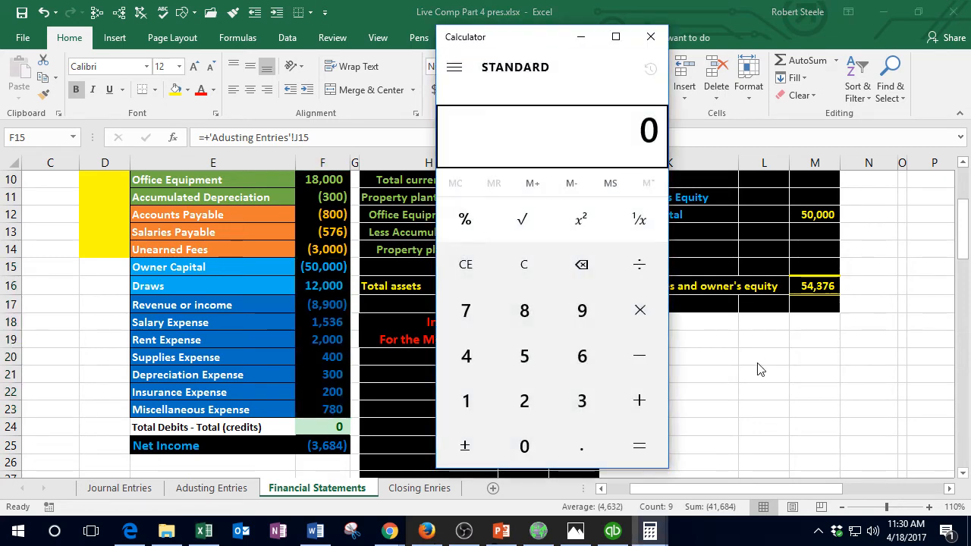
left_click(535, 274)
type("500000")
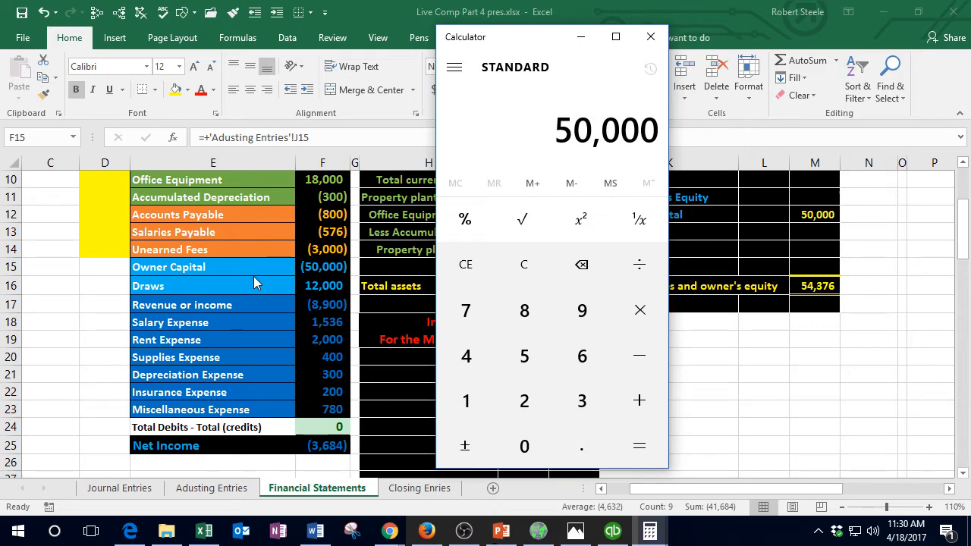
key("minus")
type("12000")
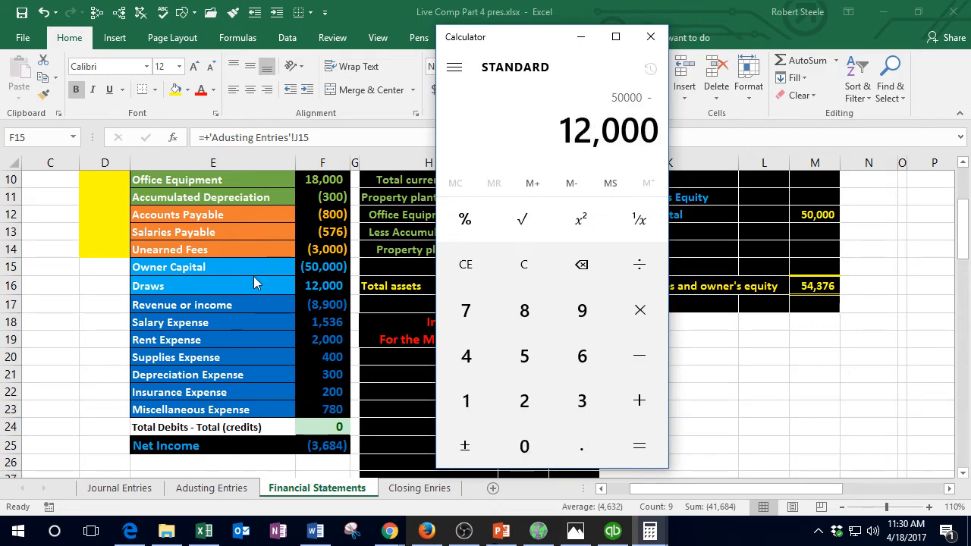
key("plus")
type("8900")
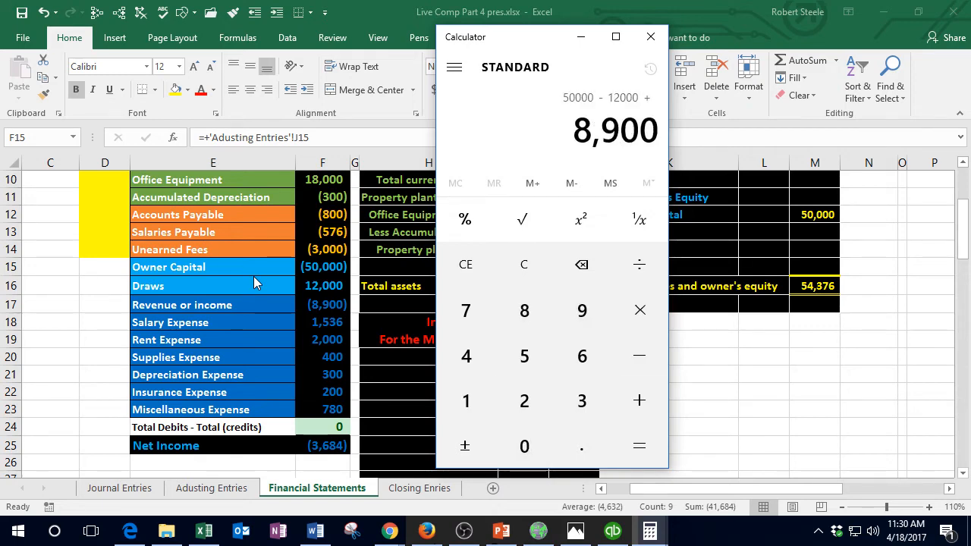
Step: Subtract each expense, 1536, 2000, 400, 300, 200 and 780, from the running calculation and close the calculator
key("minus")
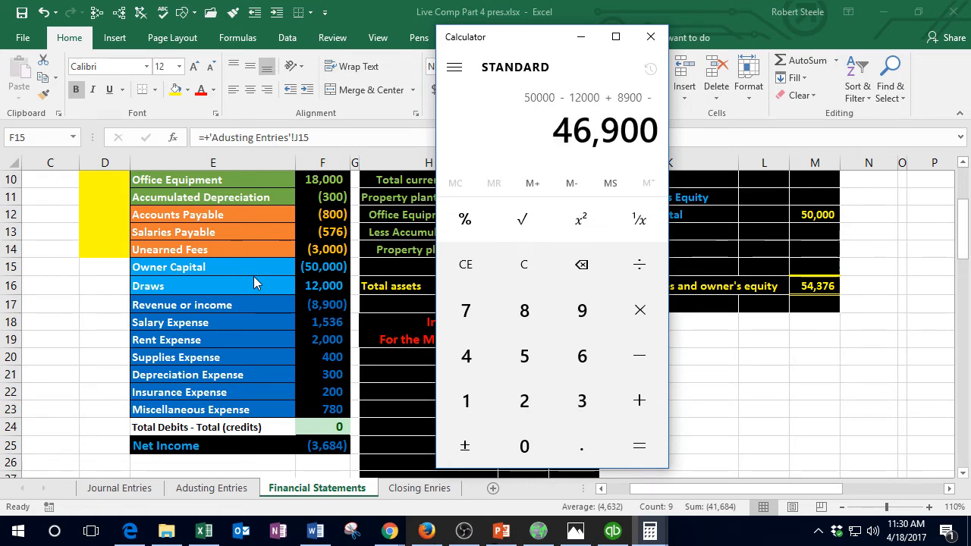
type("1536")
key("minus")
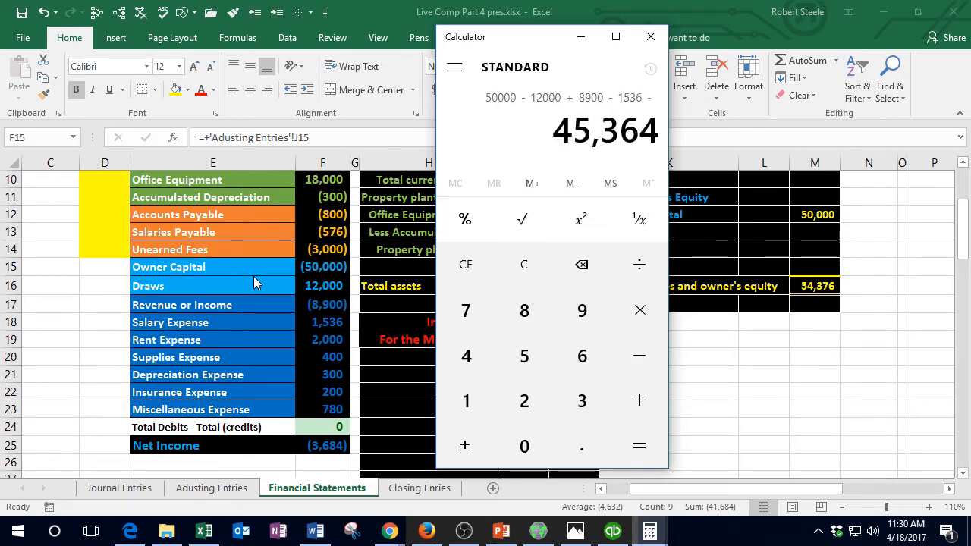
type("2000")
key("minus")
type("400")
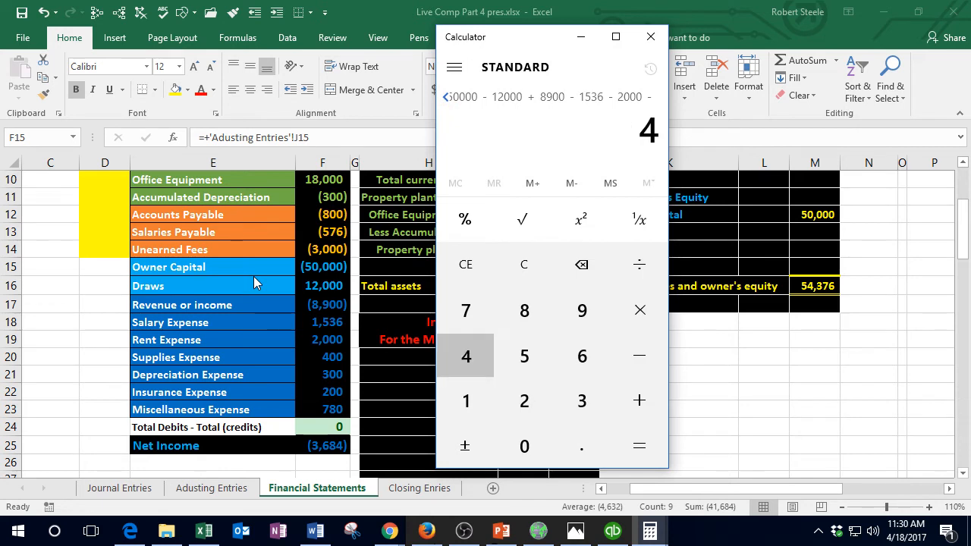
key("minus")
type("300")
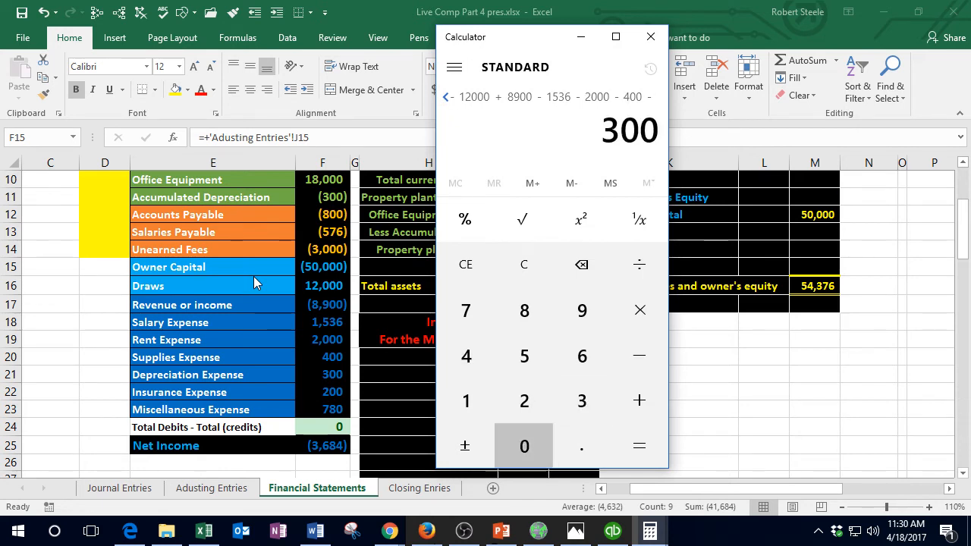
key("minus")
type("200")
key("minus")
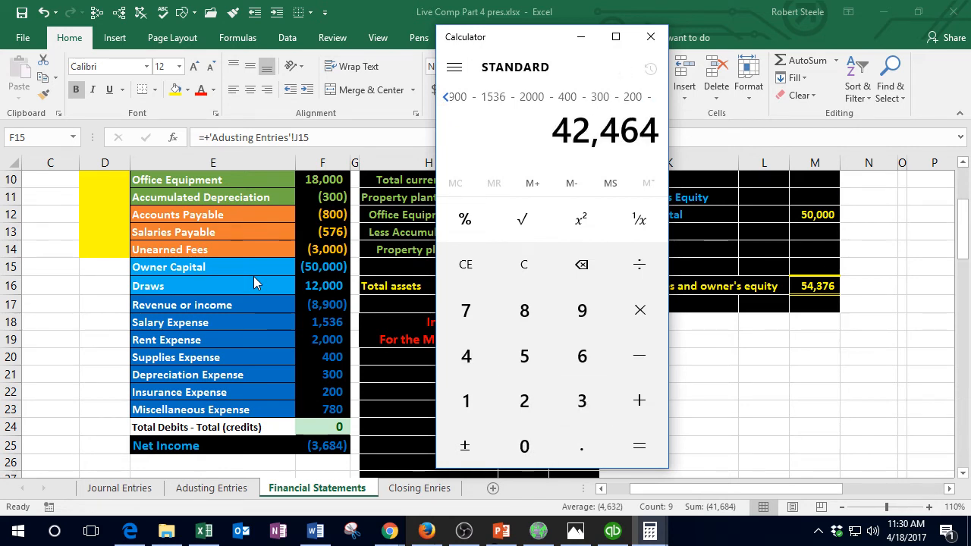
type("780")
key("Return")
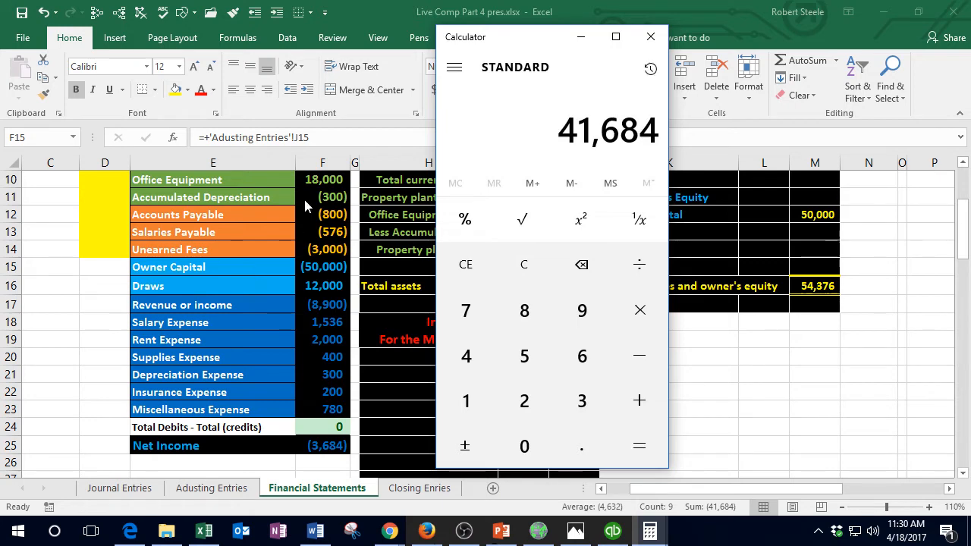
left_click(650, 36)
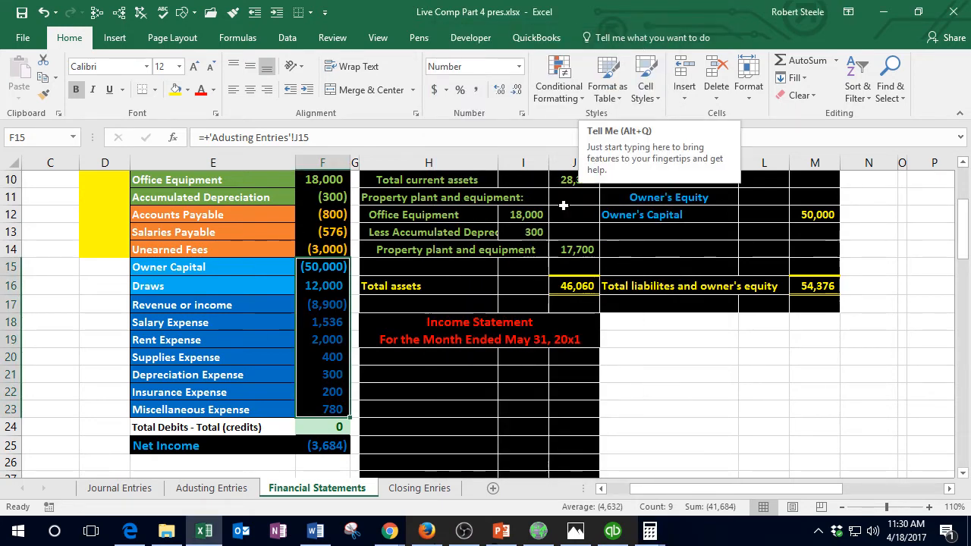
Step: Select F15:F23 to check its sum, and clear the Owner's Capital amount in M12 of the balance sheet
left_click(540, 357)
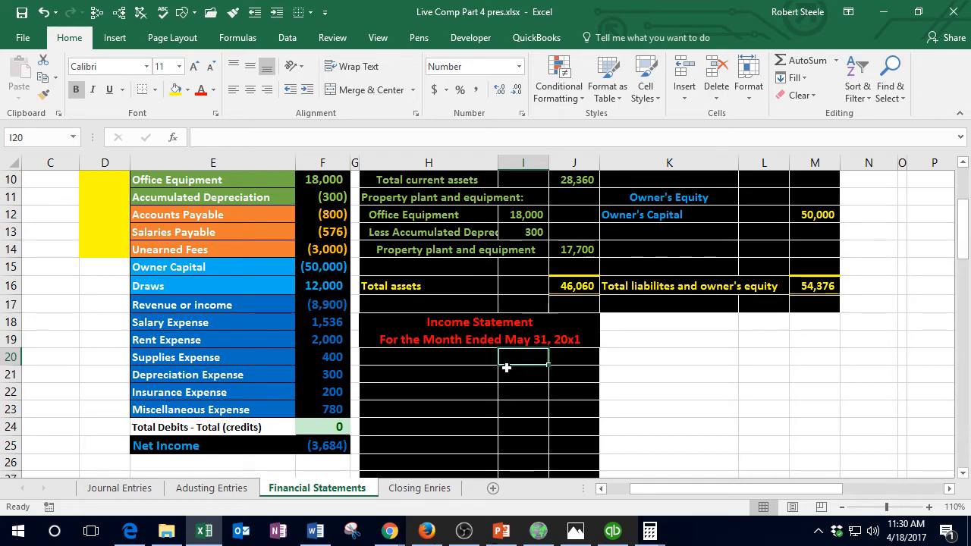
left_click_drag(322, 267, 322, 408)
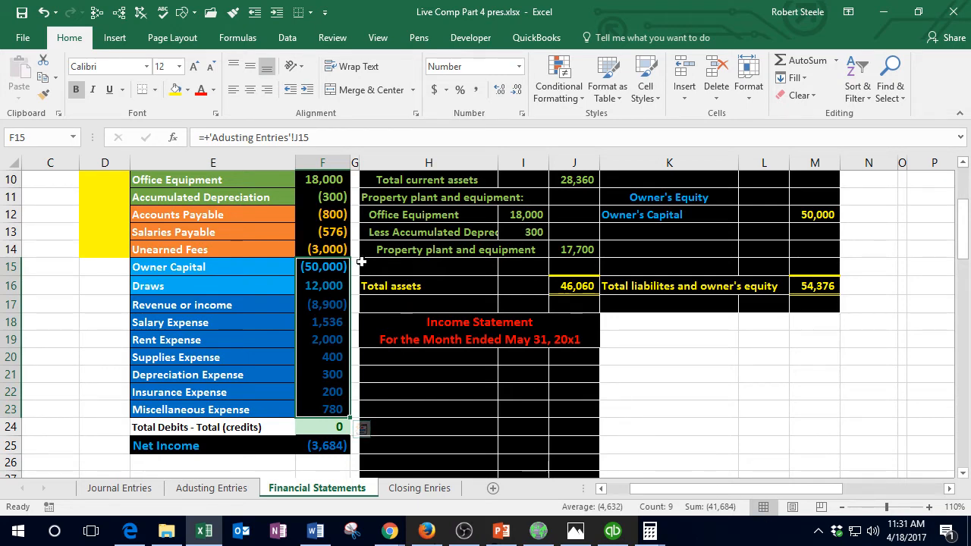
left_click(812, 218)
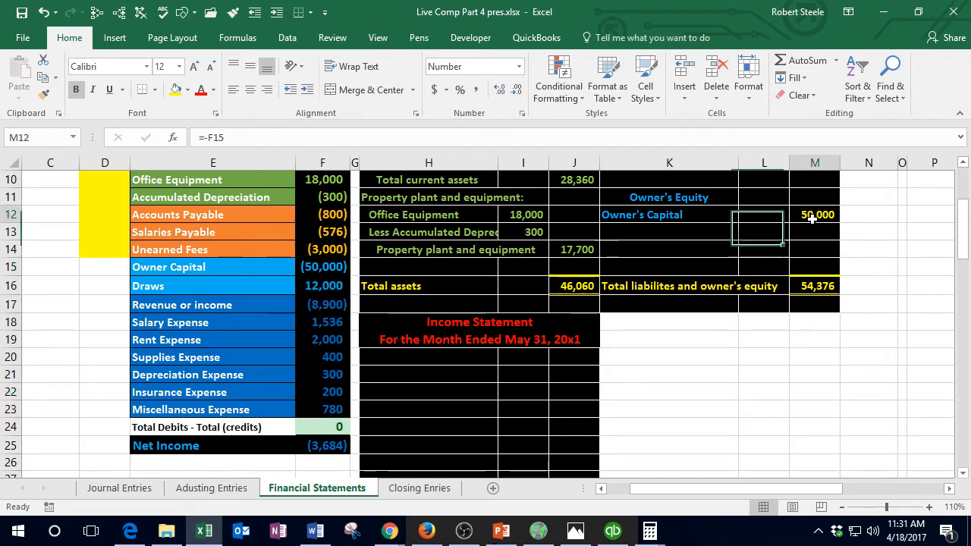
key("Delete")
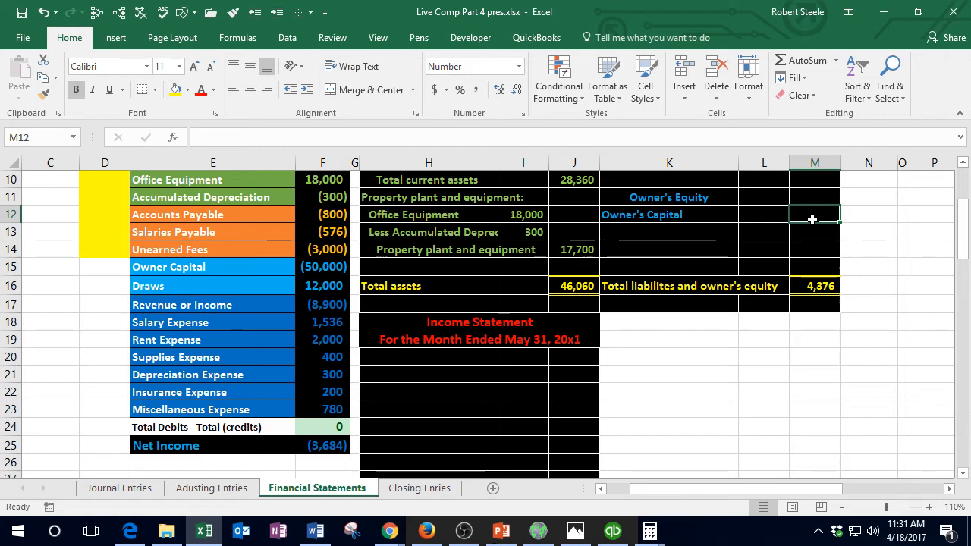
type("=su")
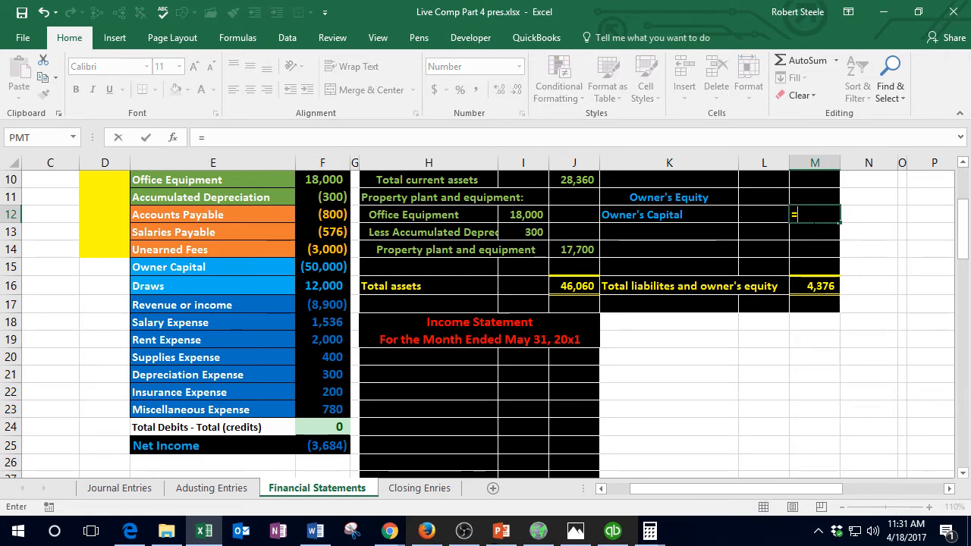
key("BackSpace")
key("BackSpace")
key("BackSpace")
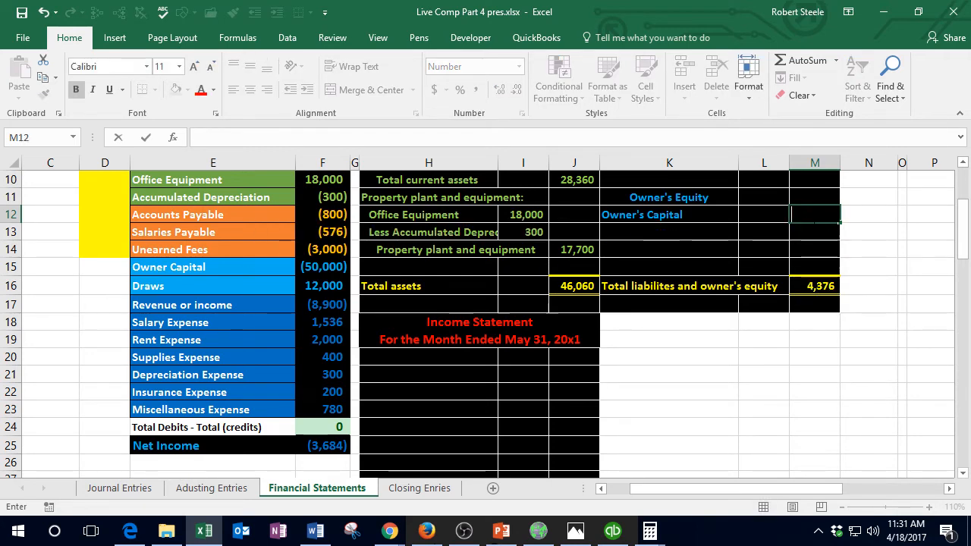
type("-sum(")
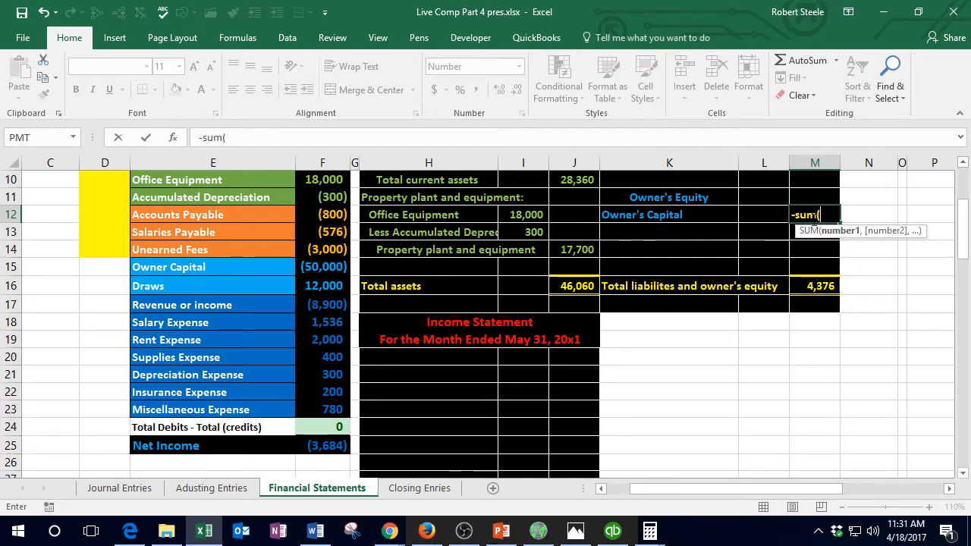
key("BackSpace")
key("BackSpace")
key("BackSpace")
key("BackSpace")
key("BackSpace")
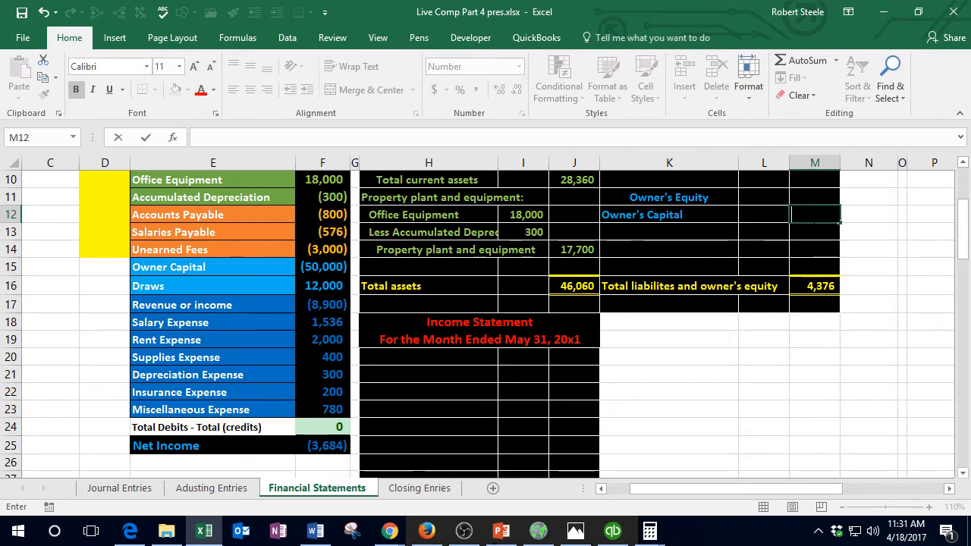
Step: Enter the formula =SUM(F15:F23) in M12 as the Owner's Capital amount
type("=sum")
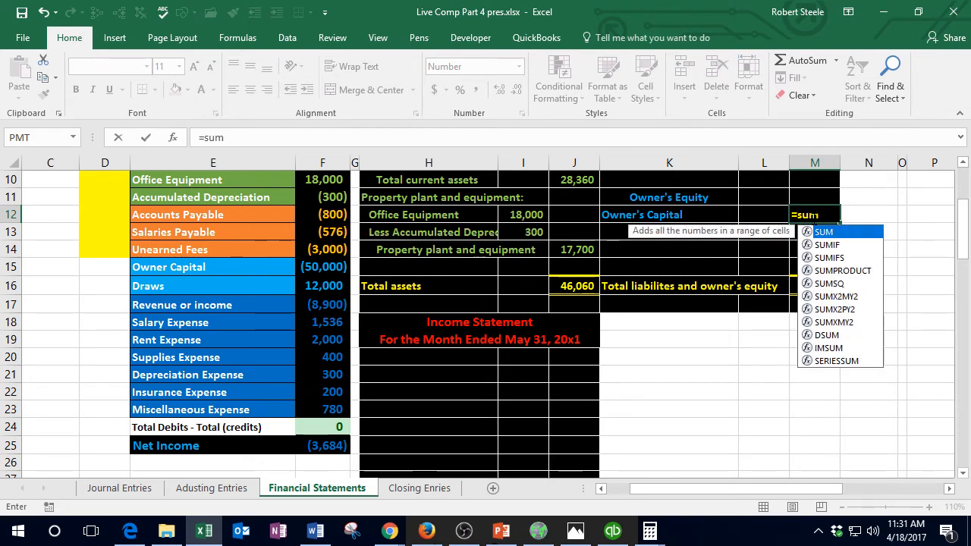
type("(")
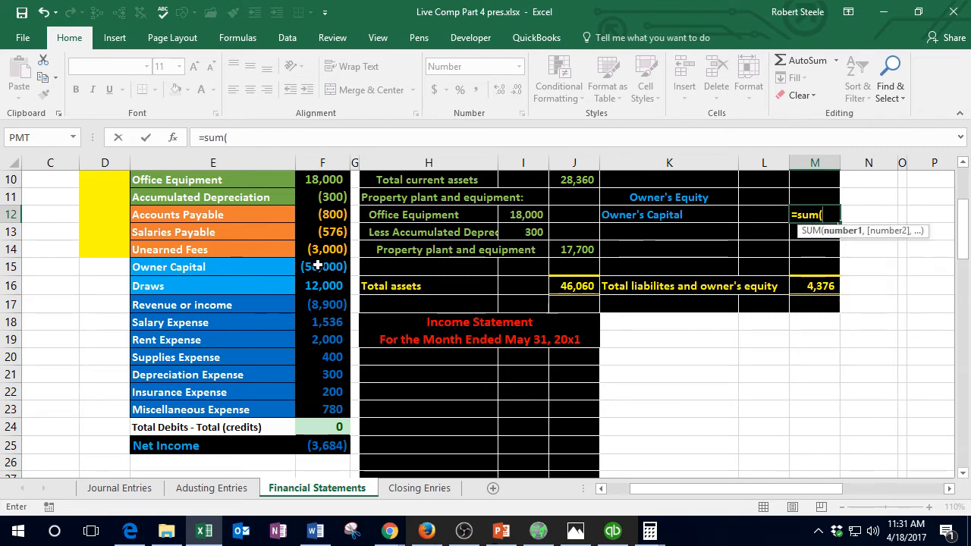
left_click_drag(322, 266, 331, 406)
key("Return")
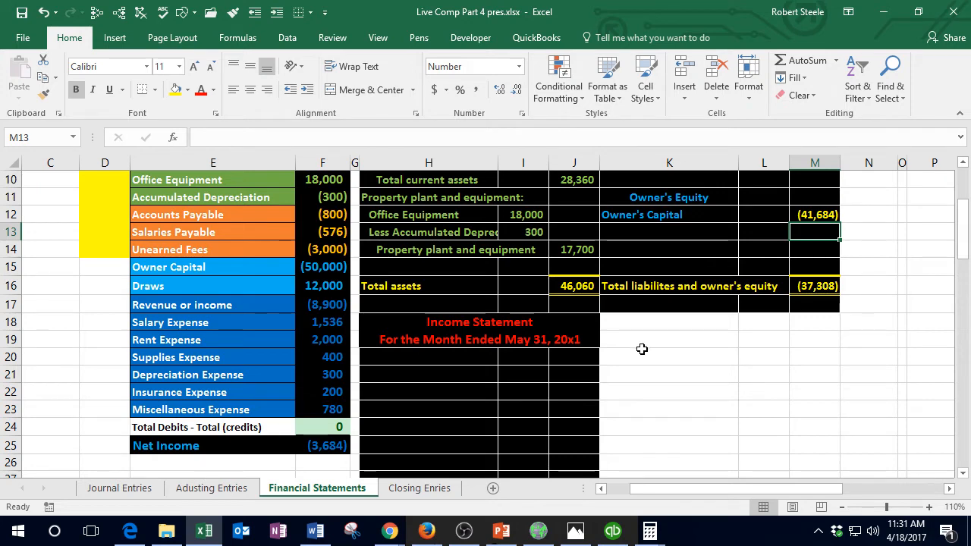
Step: Negate the Owner's Capital formula in M12 so that it reads =-SUM(F15:F23)
left_click(813, 211)
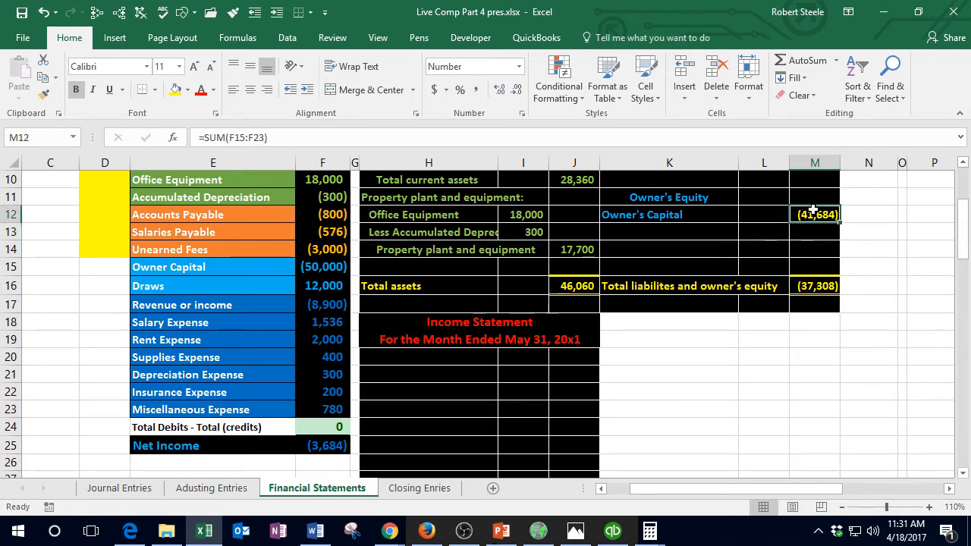
left_click(199, 137)
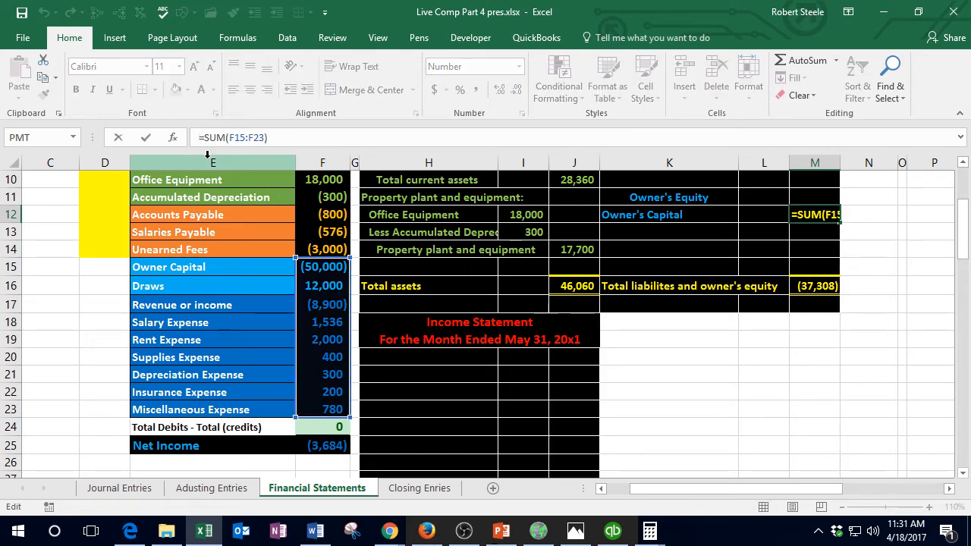
type("-")
key("Return")
key("Return")
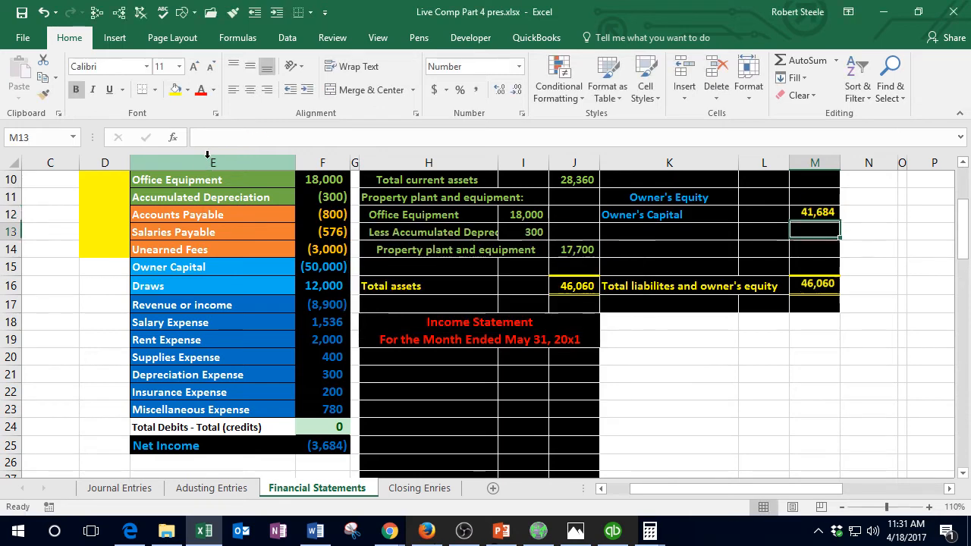
Step: Clear M12 and enter the negative sum of only the revenue and expense accounts, =-SUM(F17:F23)
key("Up")
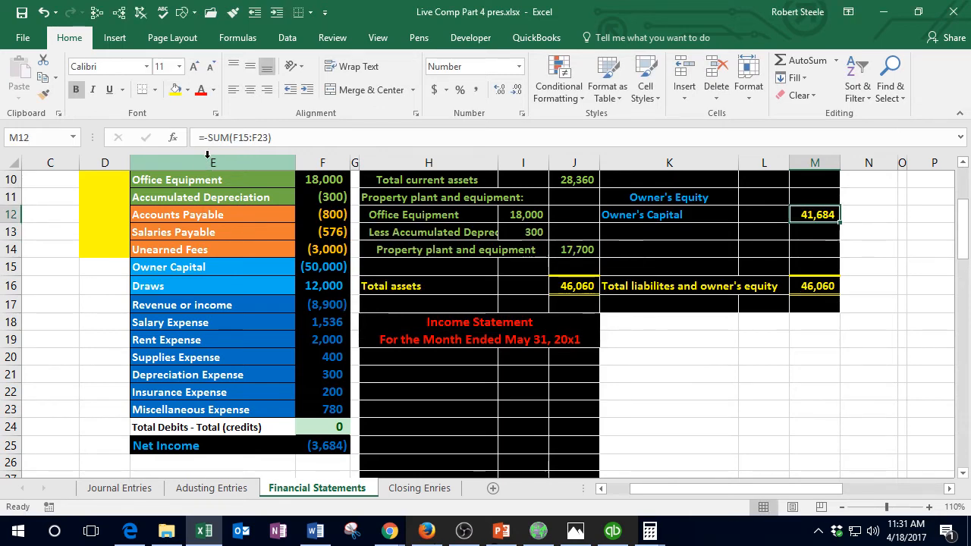
key("Delete")
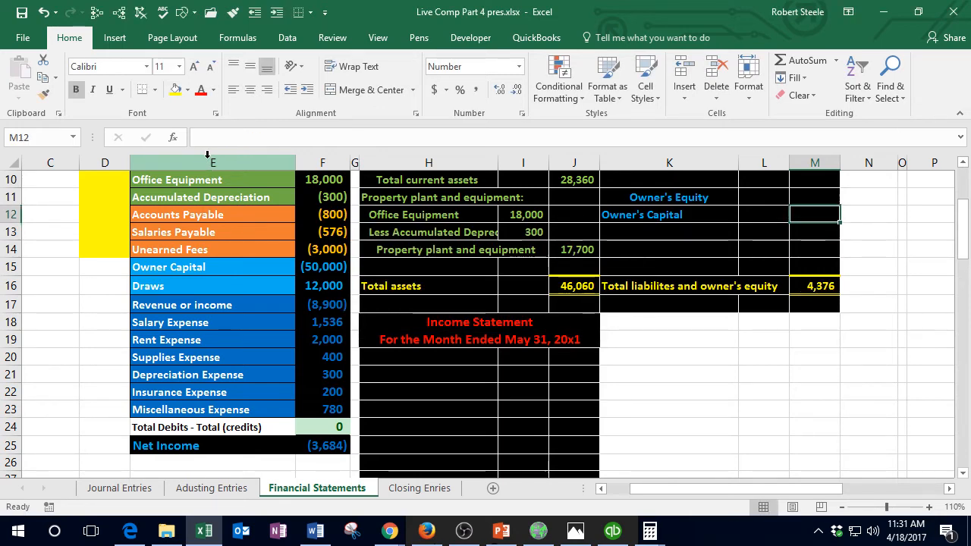
type("-sum(")
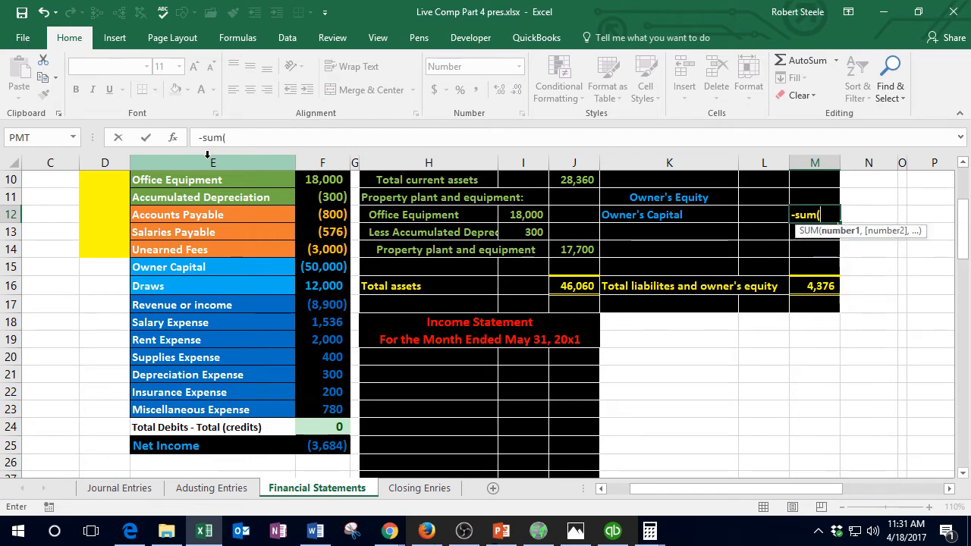
left_click_drag(328, 304, 331, 402)
key("Return")
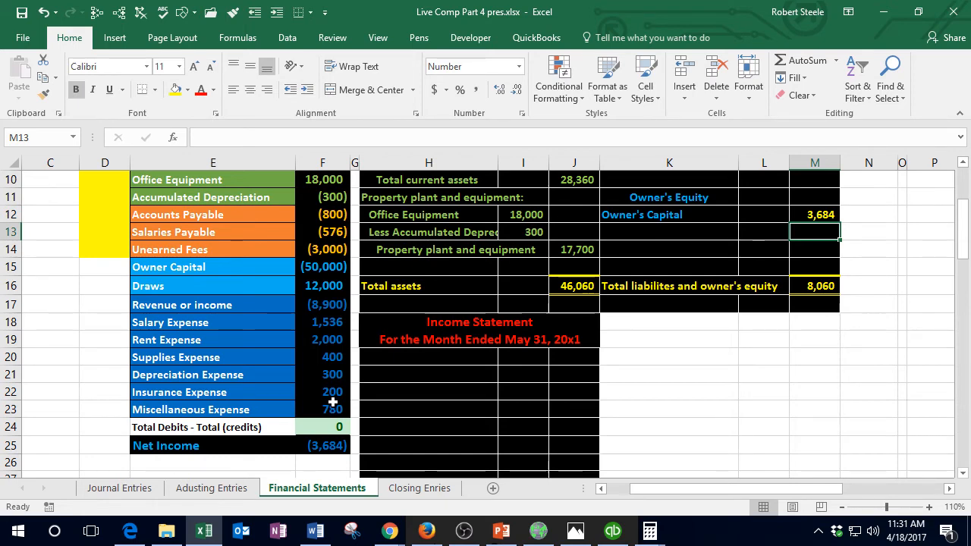
Step: Switch to QuickBooks to view the Balance Sheet's equity section, return to Excel and inspect the total formula in M16
mouse_move(479, 536)
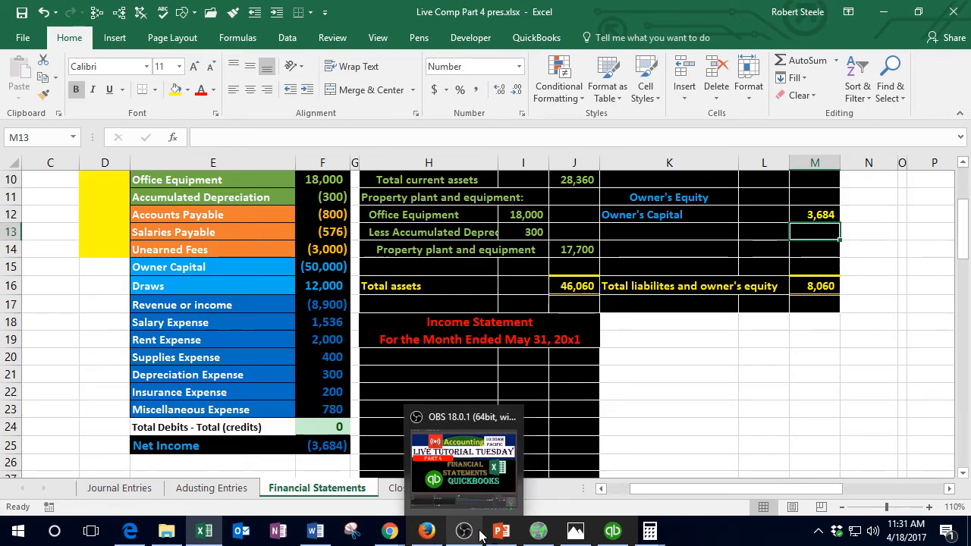
left_click(612, 531)
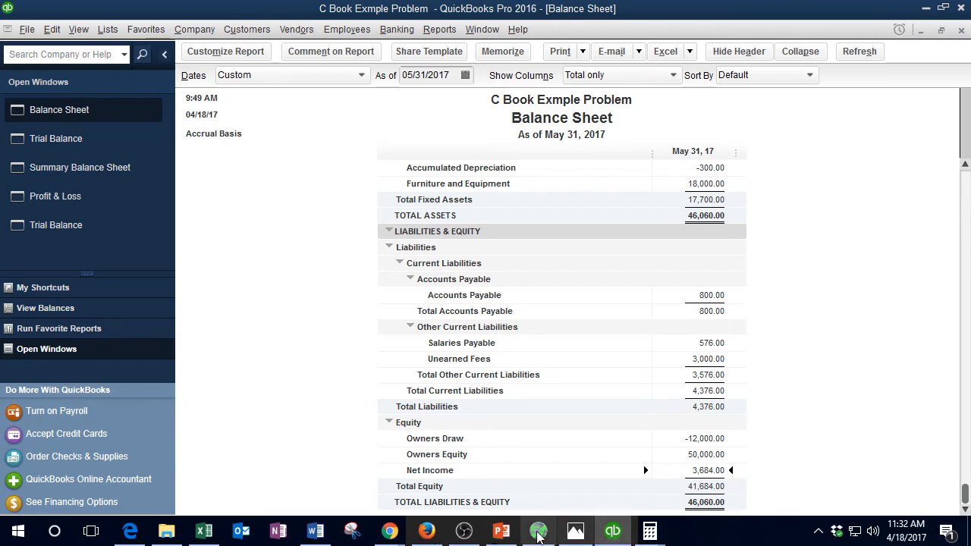
left_click(206, 533)
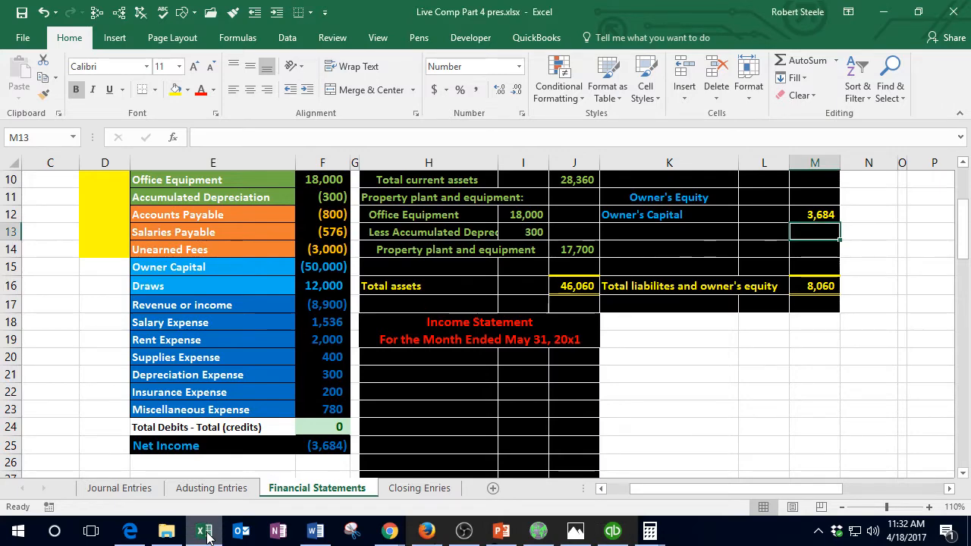
left_click(825, 390)
scroll(825, 390, "up", 2)
left_click(827, 395)
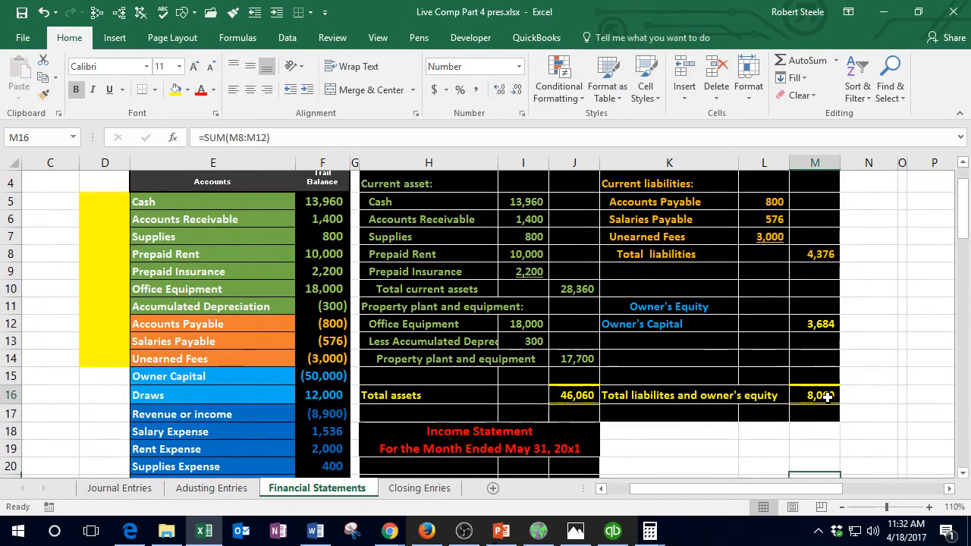
double_click(827, 395)
key("Return")
Step: Replace the Owner's Capital formula in M12 with =-SUM(F15:F23), covering the capital, draws, revenue and expense accounts
left_click(814, 323)
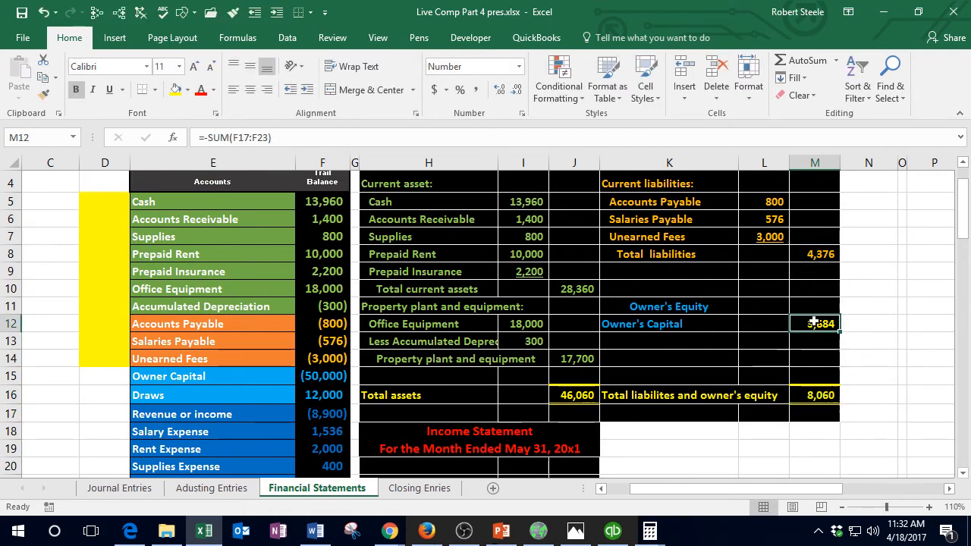
type("-sum(")
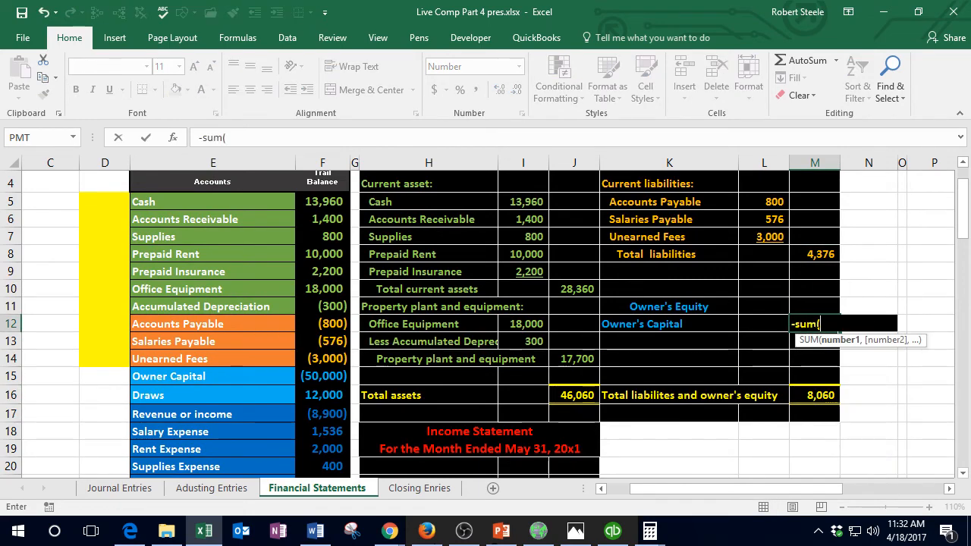
left_click_drag(319, 377, 323, 429)
key("Return")
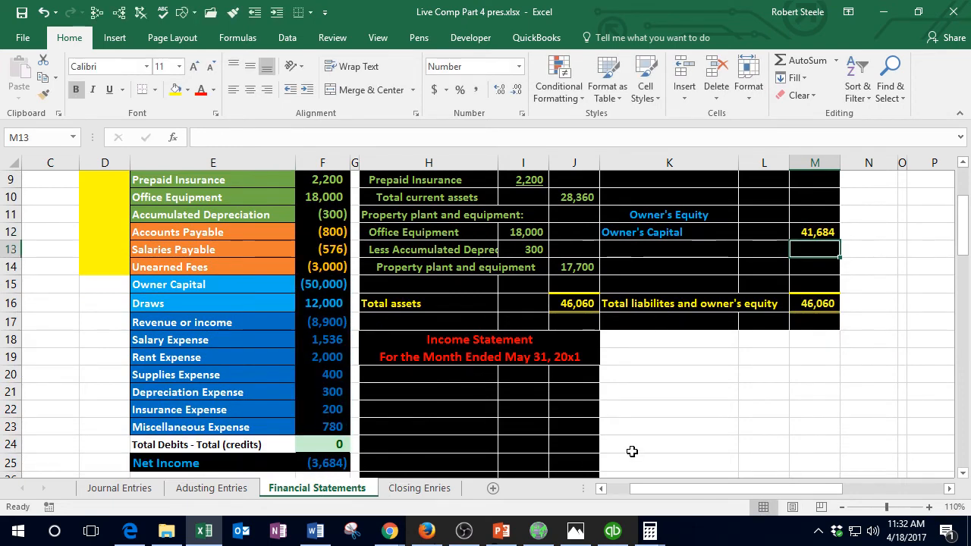
Step: Compare total assets in J16 with total liabilities and owner's equity in M16, and check both against the QuickBooks Balance Sheet
scroll(631, 451, "up", 1)
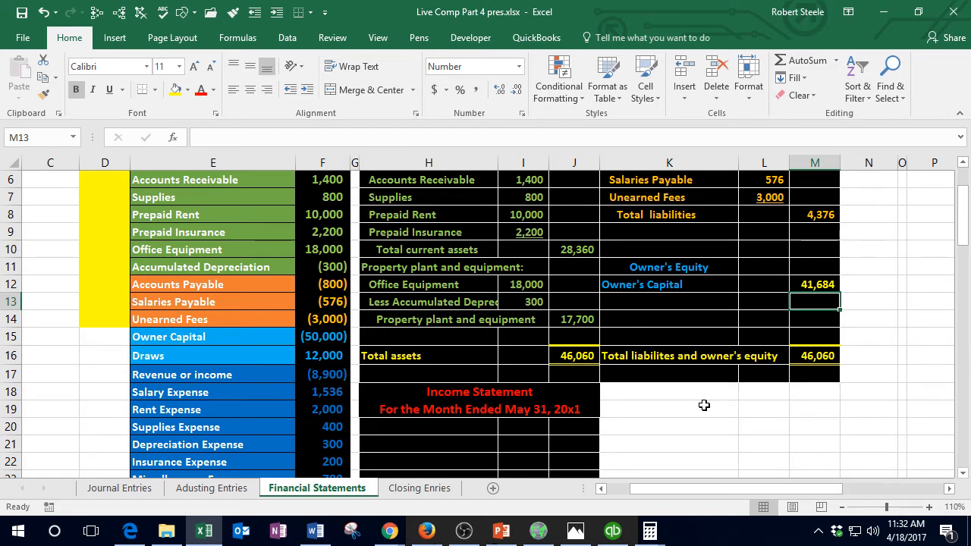
left_click(593, 355)
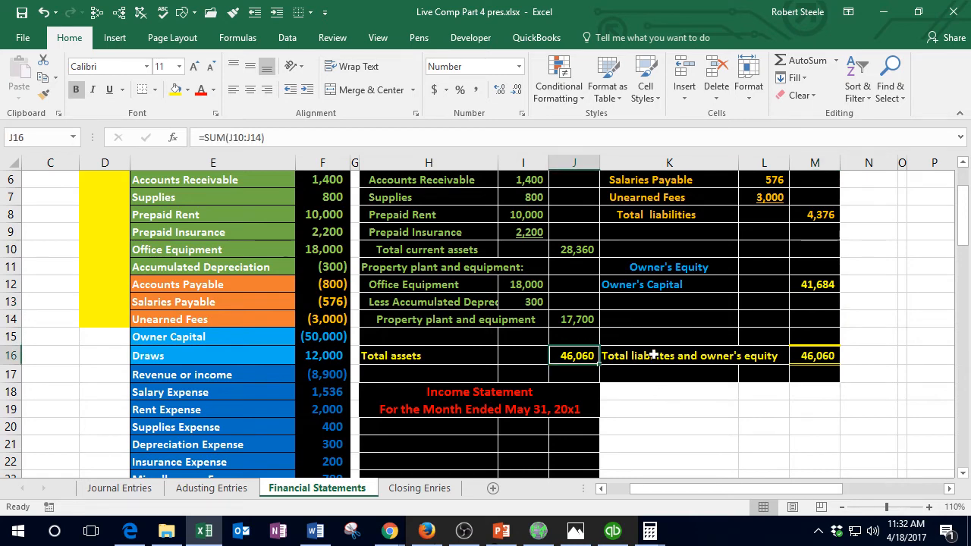
left_click(816, 361)
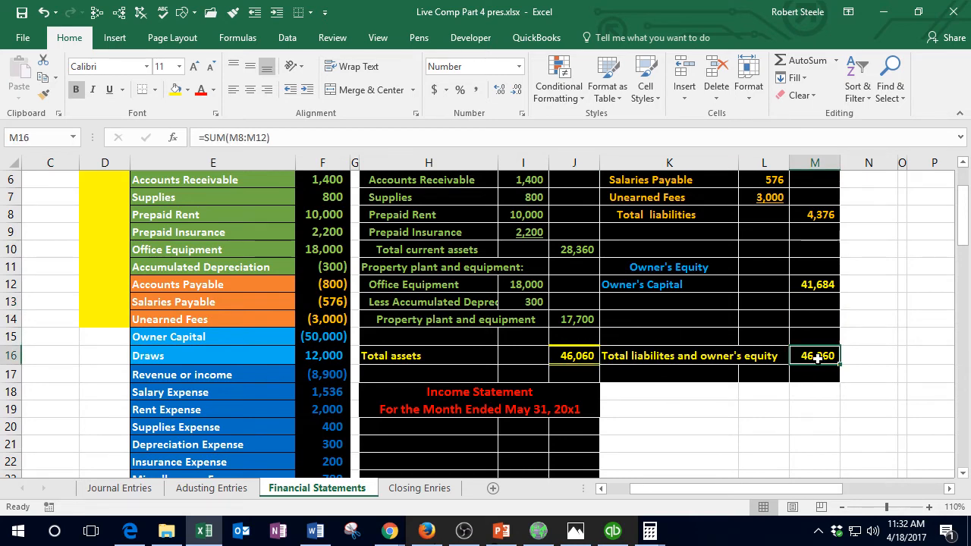
left_click(616, 534)
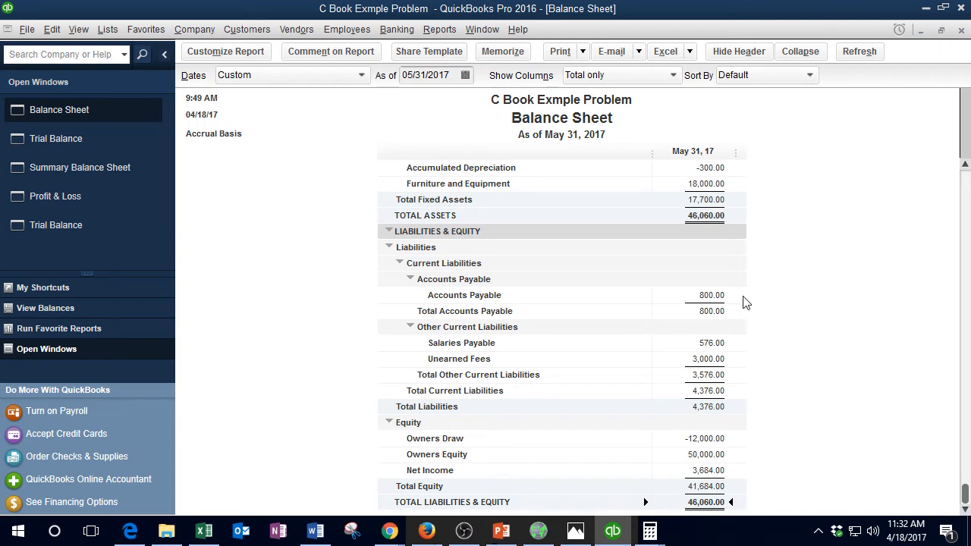
left_click(925, 8)
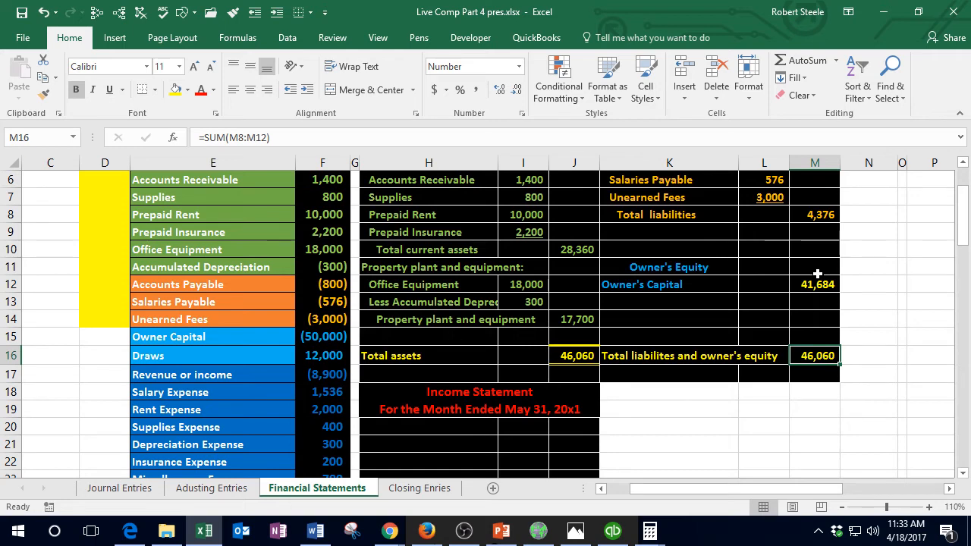
key("Return")
key("Return")
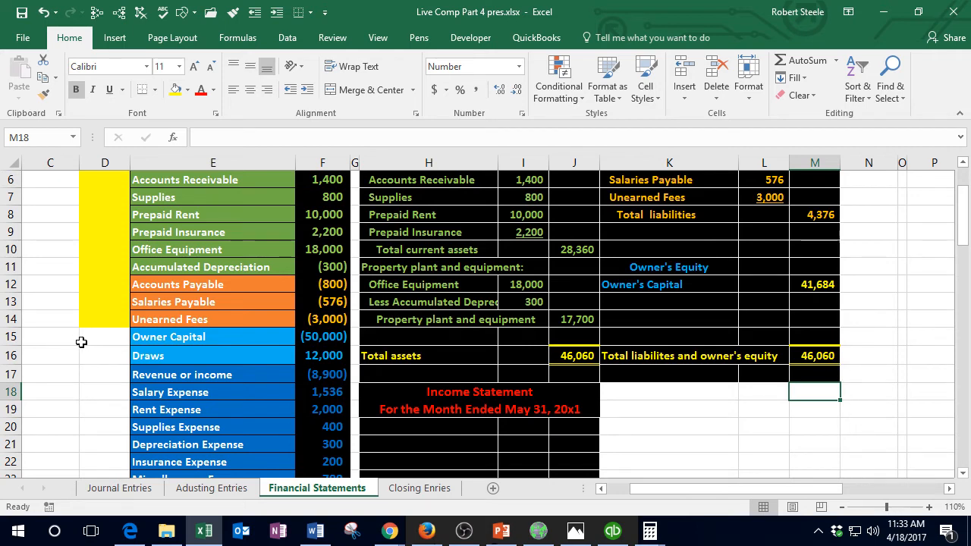
Step: Examine the Owner Capital and Draws rows of the trial balance and the range used by the Owner's Capital formula in M12
left_click_drag(102, 339, 322, 338)
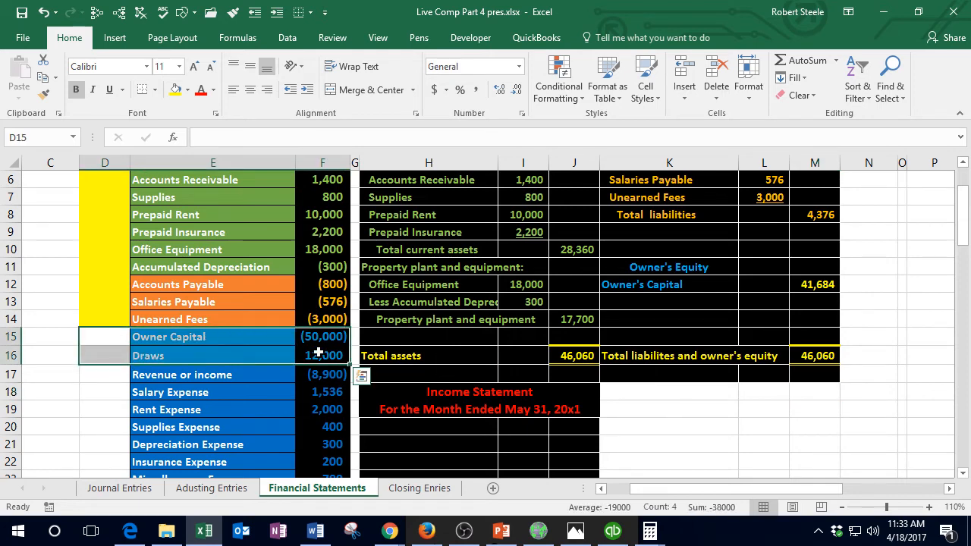
left_click(322, 338)
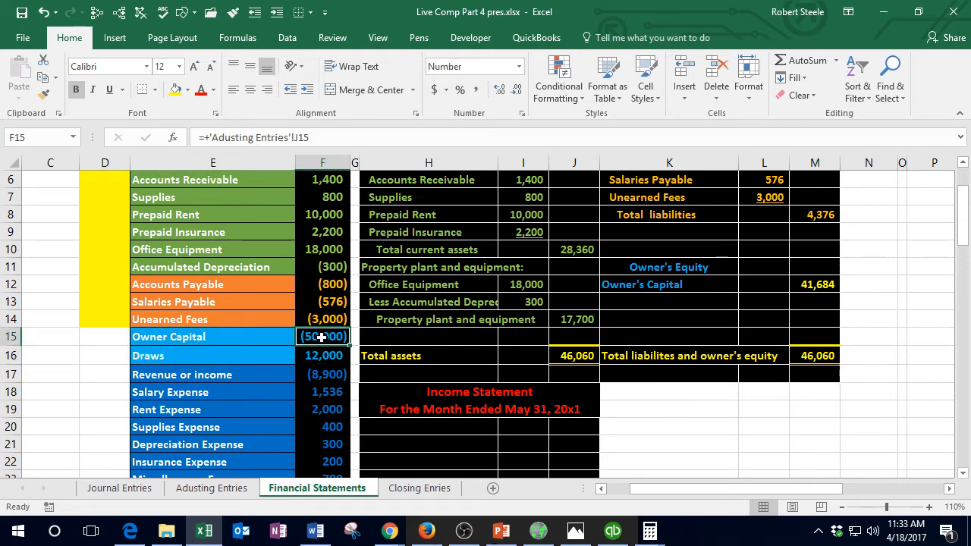
left_click(812, 286)
double_click(812, 286)
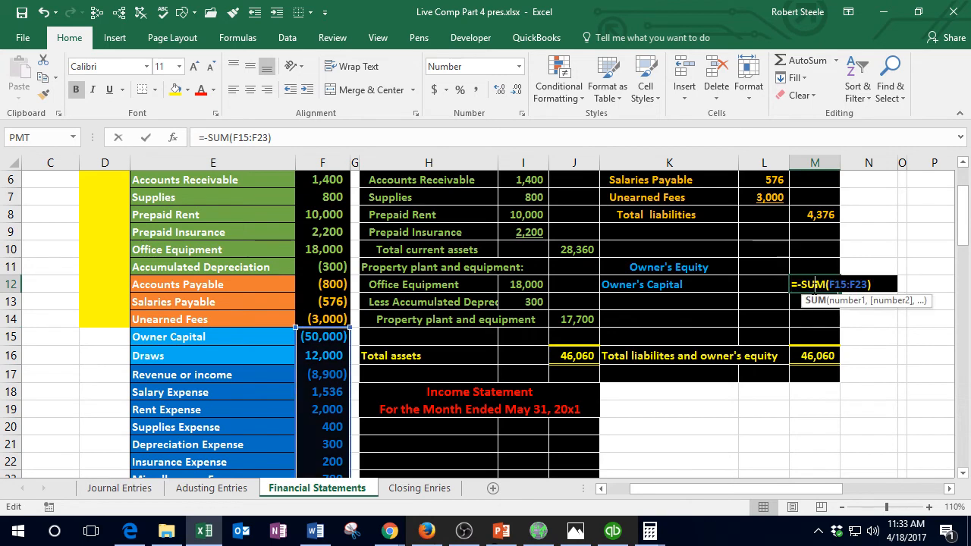
scroll(812, 289, "down", 1)
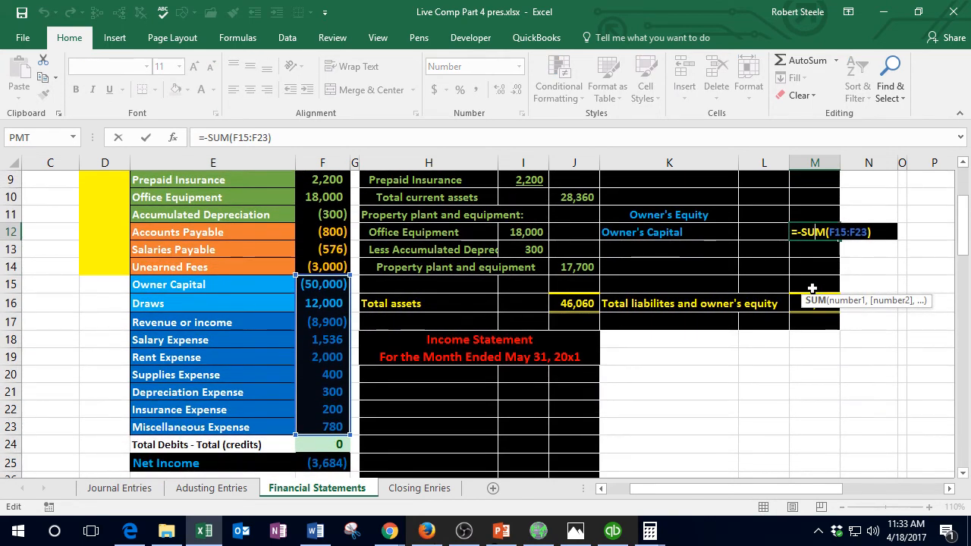
key("Return")
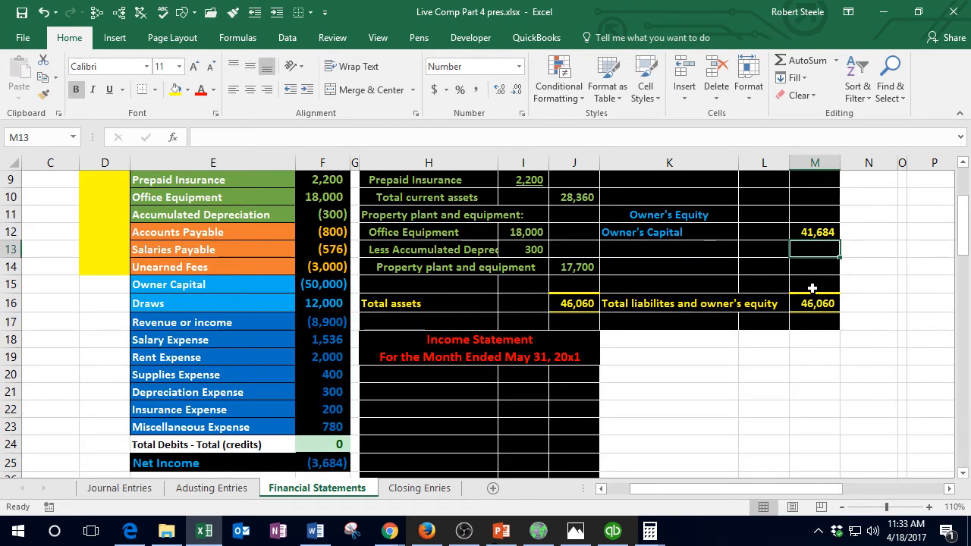
Step: Review the balance sheet's total assets in J16, total liabilities in M8 and Owner's Capital in M12
key("Up")
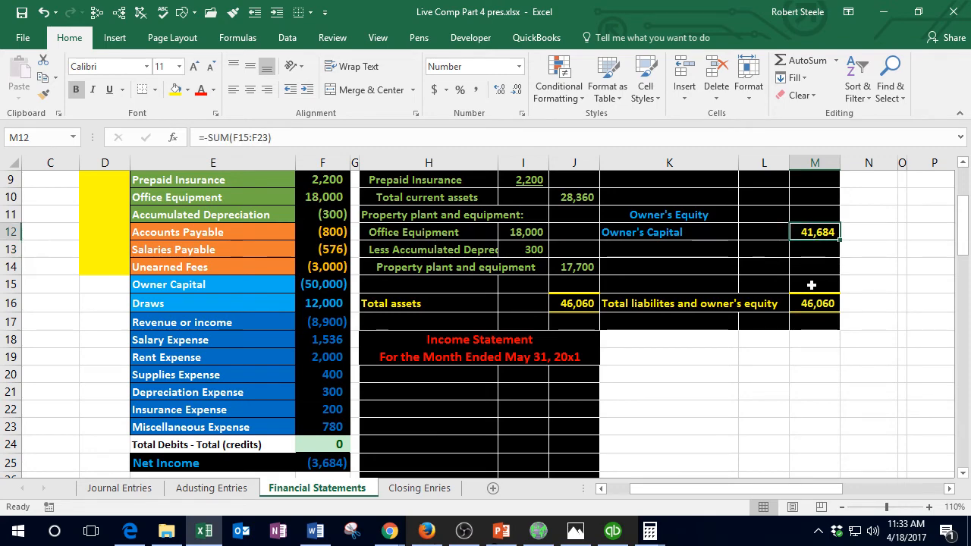
scroll(811, 284, "up", 2)
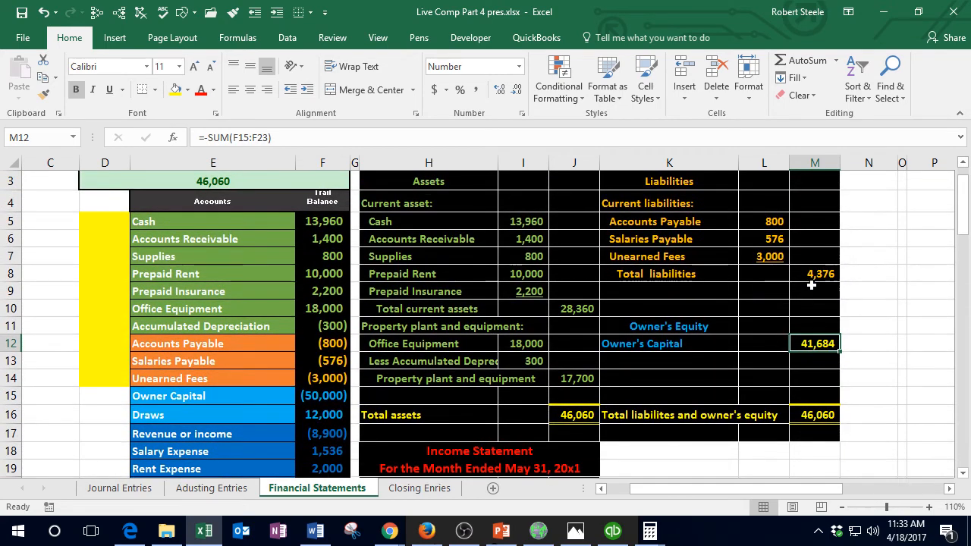
left_click(567, 417)
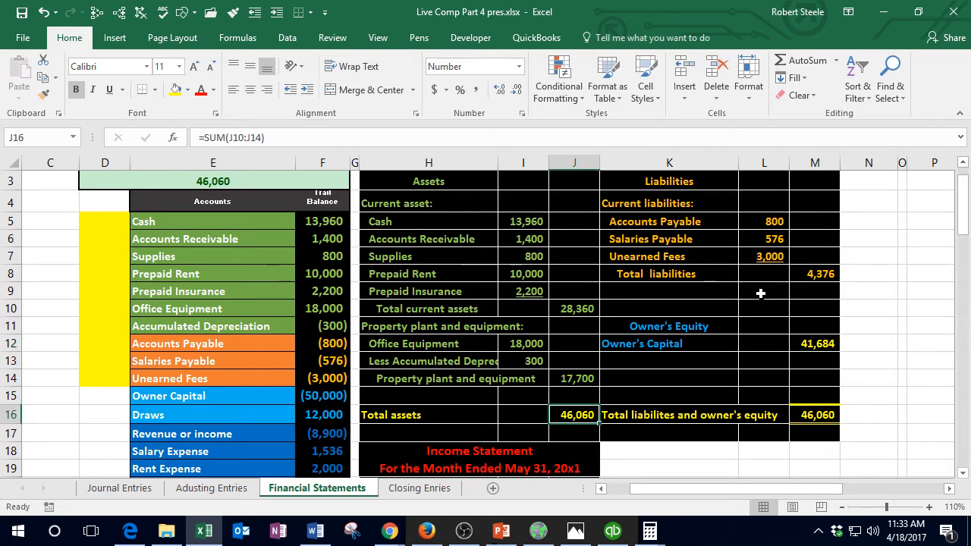
left_click(818, 273)
left_click(819, 343)
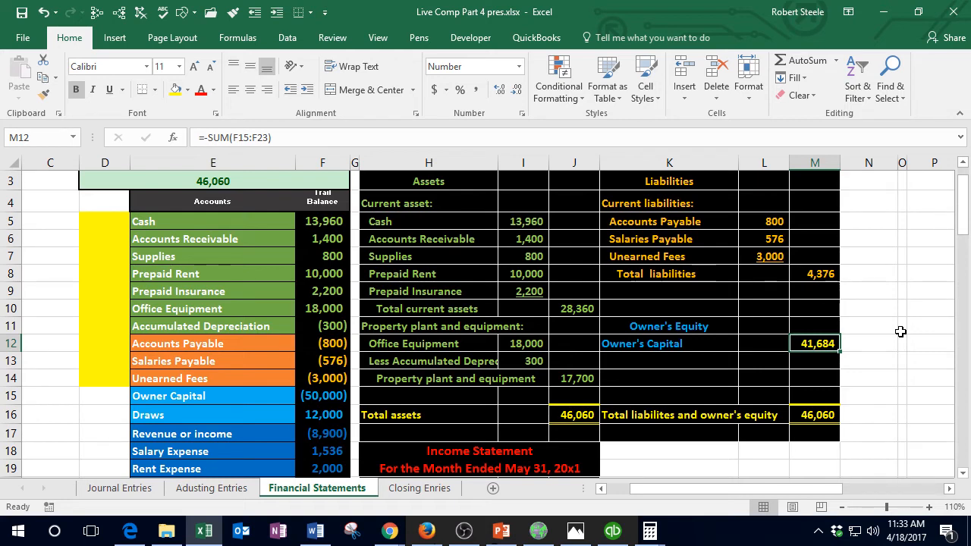
left_click(904, 414)
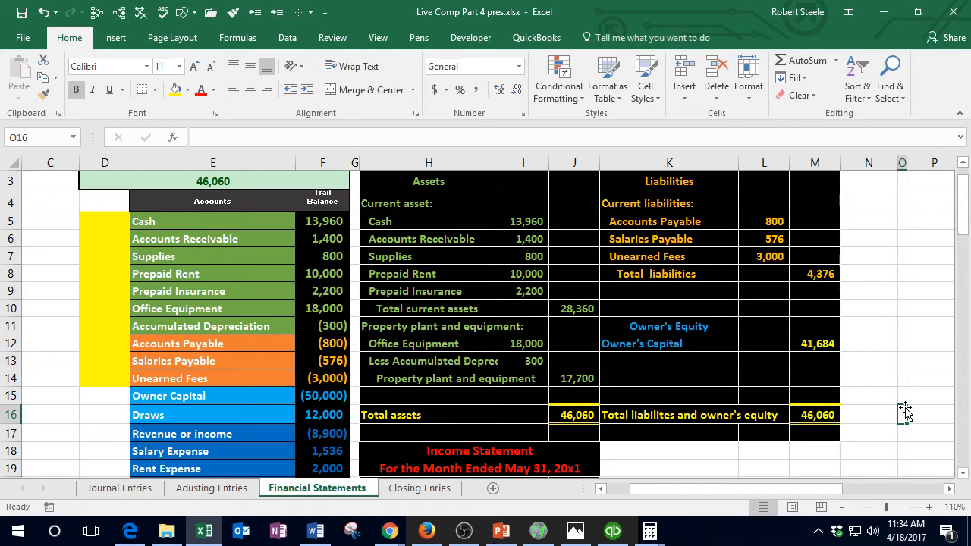
left_click(827, 348)
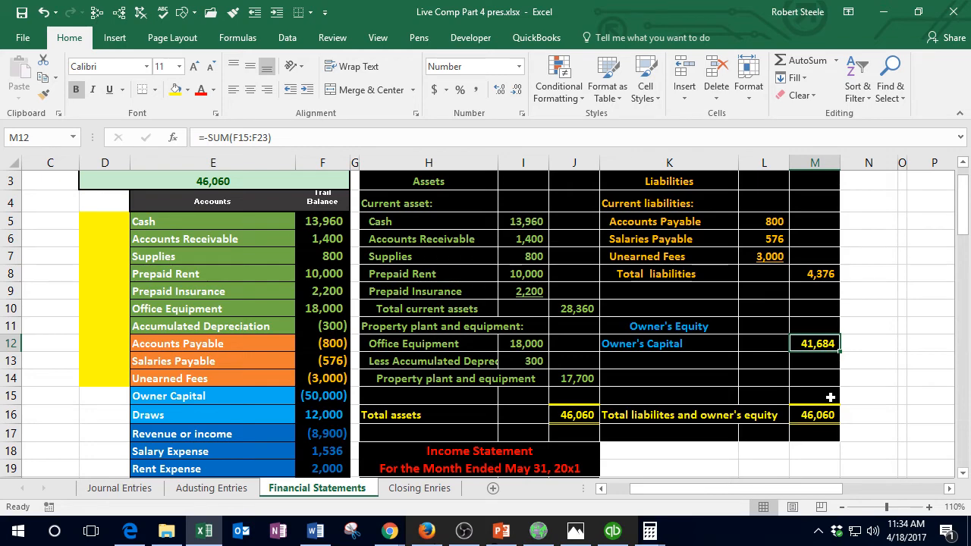
Step: Copy the Revenue or income label from E17 and paste it as values only into H20 of the income statement
scroll(814, 404, "down", 1)
scroll(813, 403, "down", 1)
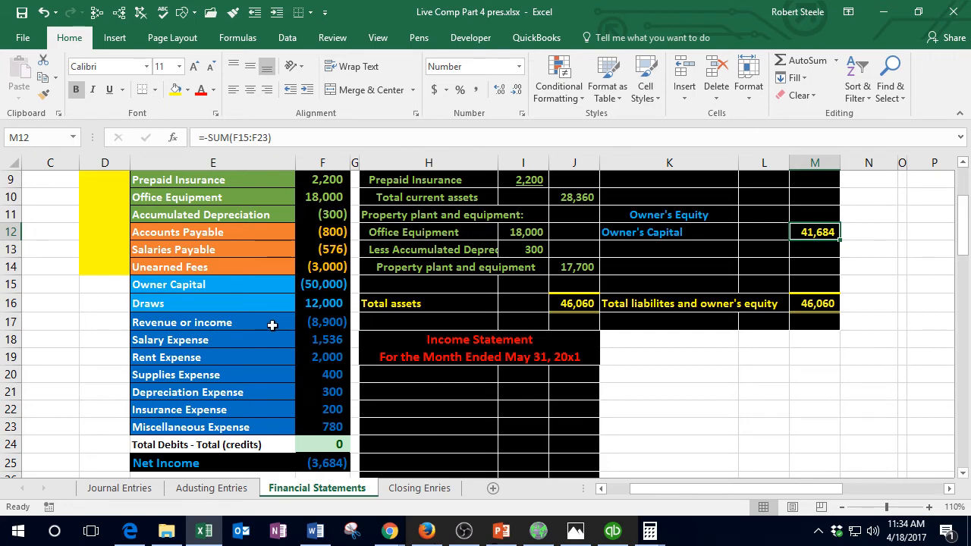
left_click_drag(271, 325, 322, 429)
left_click(229, 325)
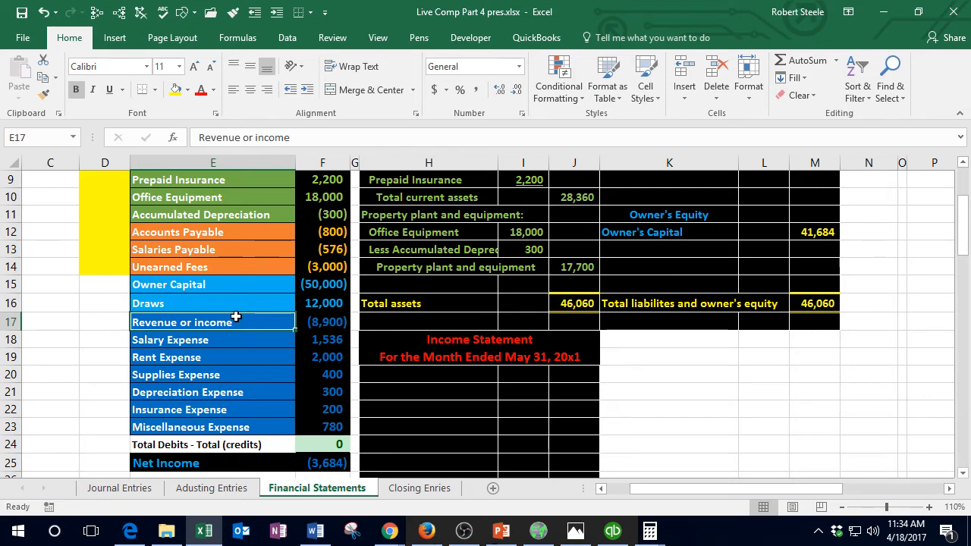
right_click(235, 322)
left_click(282, 221)
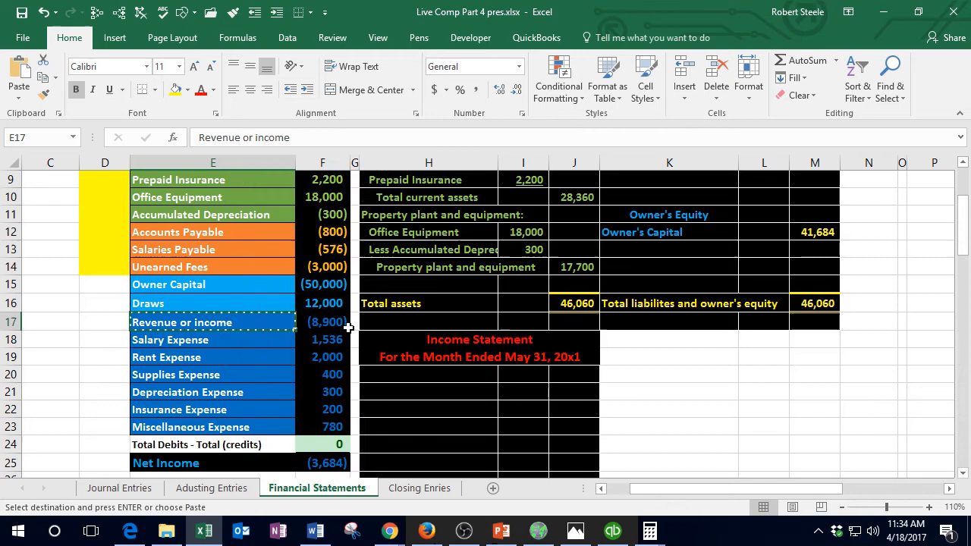
left_click(397, 376)
right_click(399, 380)
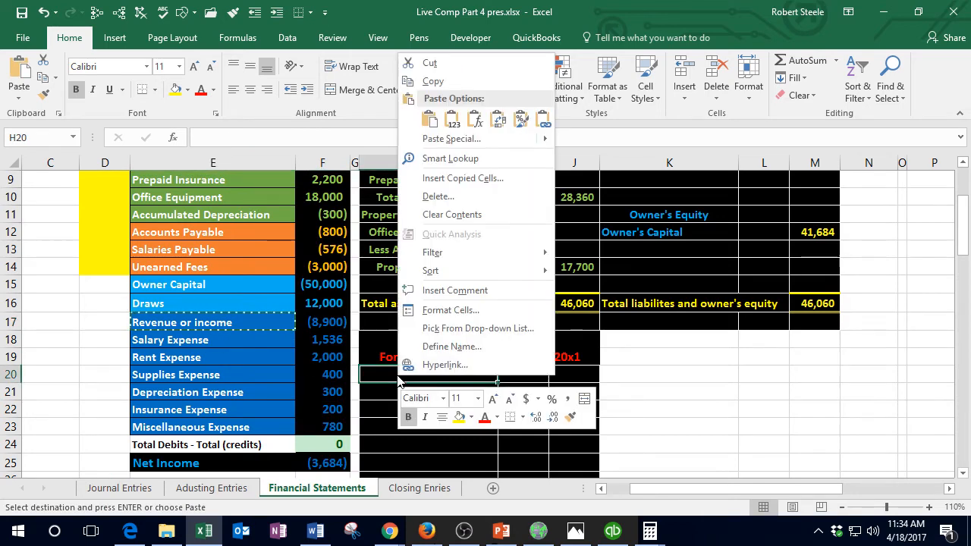
left_click(459, 124)
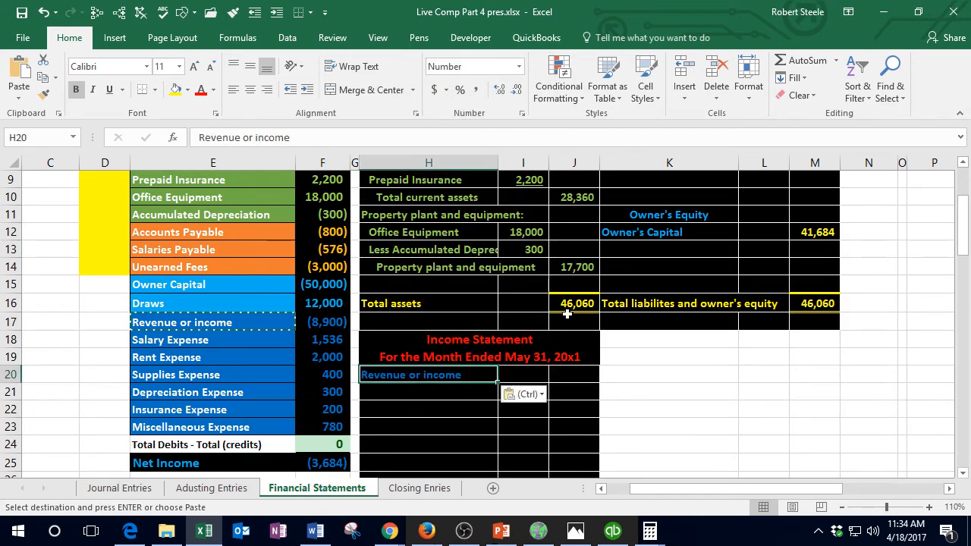
Step: Enter the revenue amount in J20 as the trial balance revenue with its sign reversed, using -F17
scroll(698, 364, "down", 1)
left_click(592, 324)
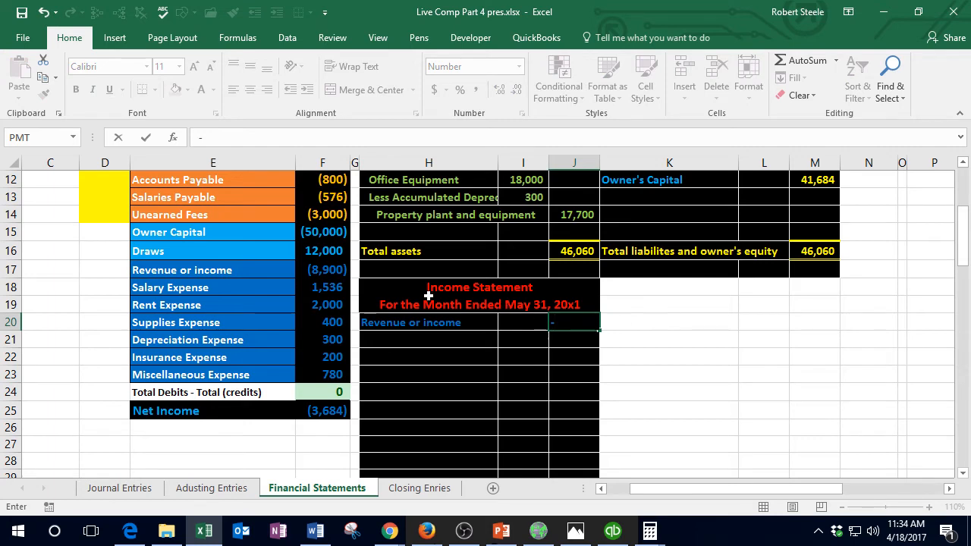
left_click(324, 269)
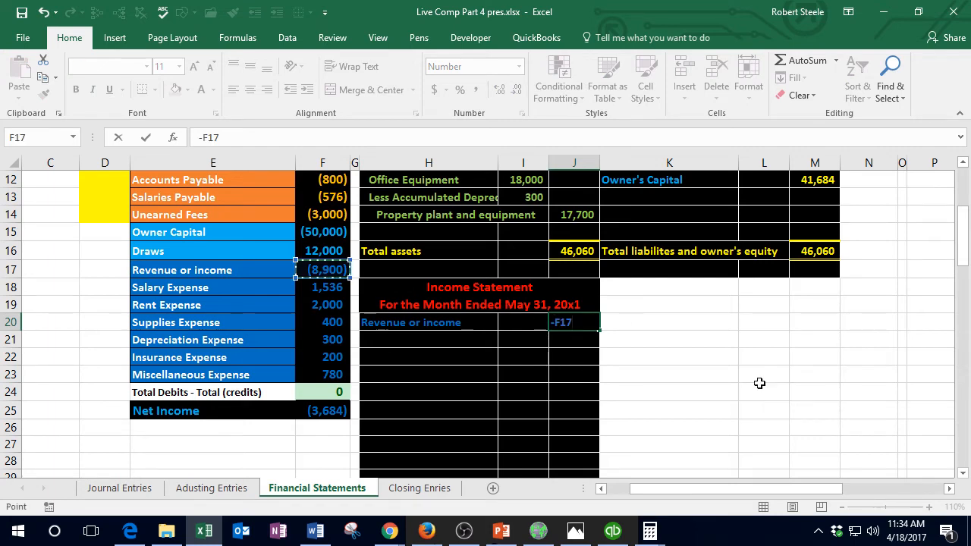
key("Return")
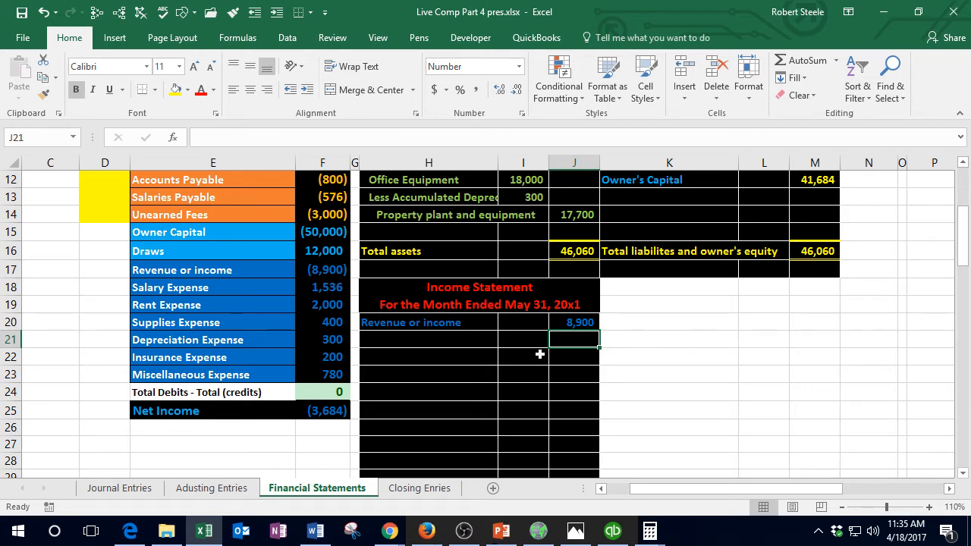
Step: Enter the heading "Expenses:" in H21 below the income statement's revenue line
left_click(443, 346)
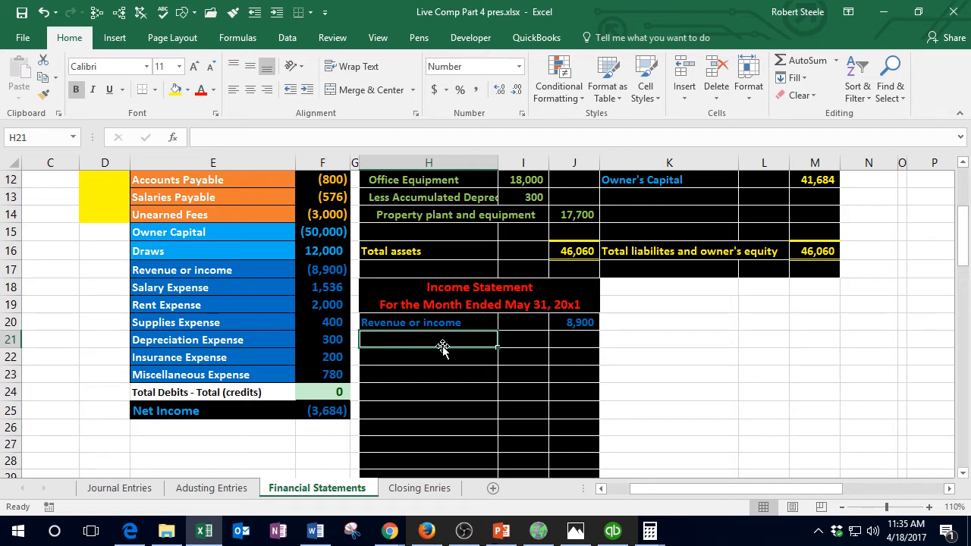
type("Expense")
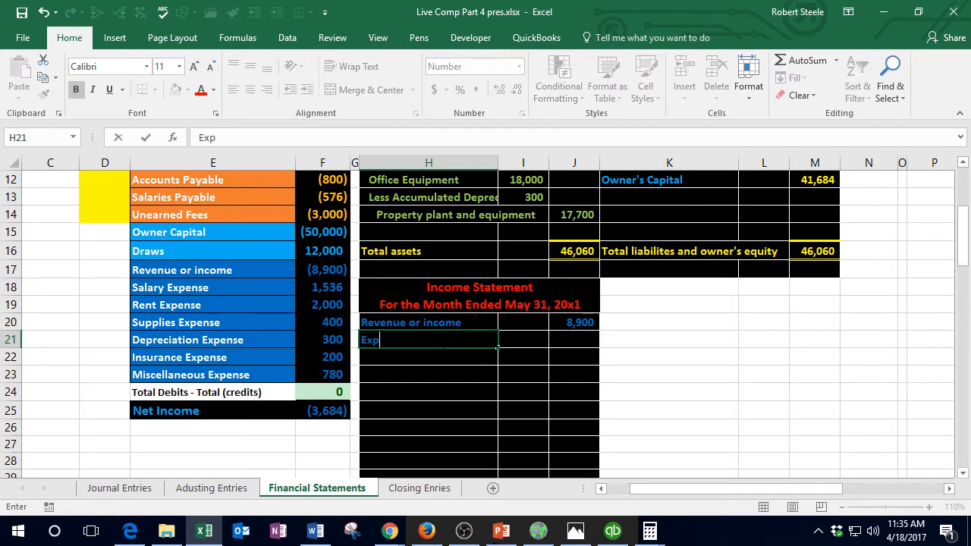
key("BackSpace")
key("BackSpace")
key("BackSpace")
key("BackSpace")
type("enses:")
key("Return")
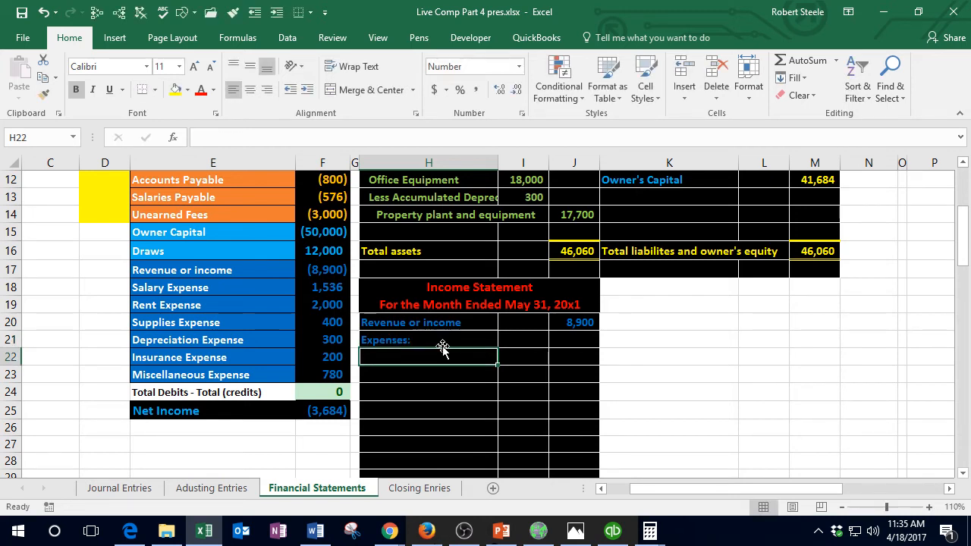
Step: Go through the expense accounts in E18:E23 and link H22 to the Salary Expense label with =E18
left_click(224, 292)
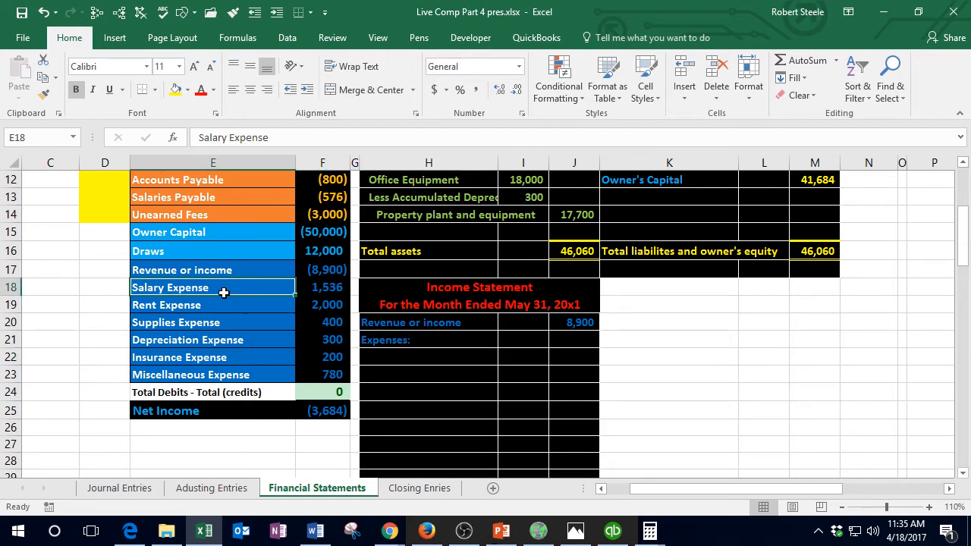
key("Down")
key("Down")
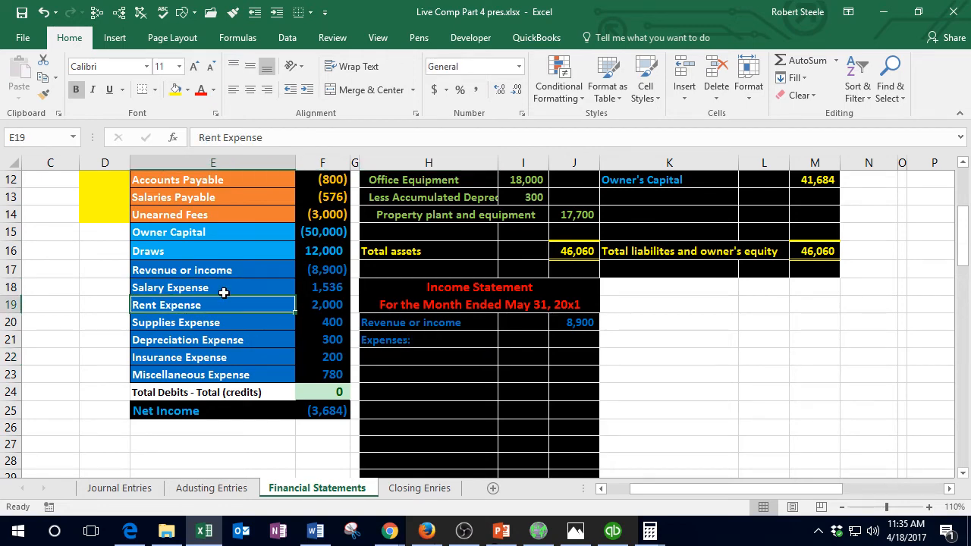
key("Down")
key("Down")
key("Down")
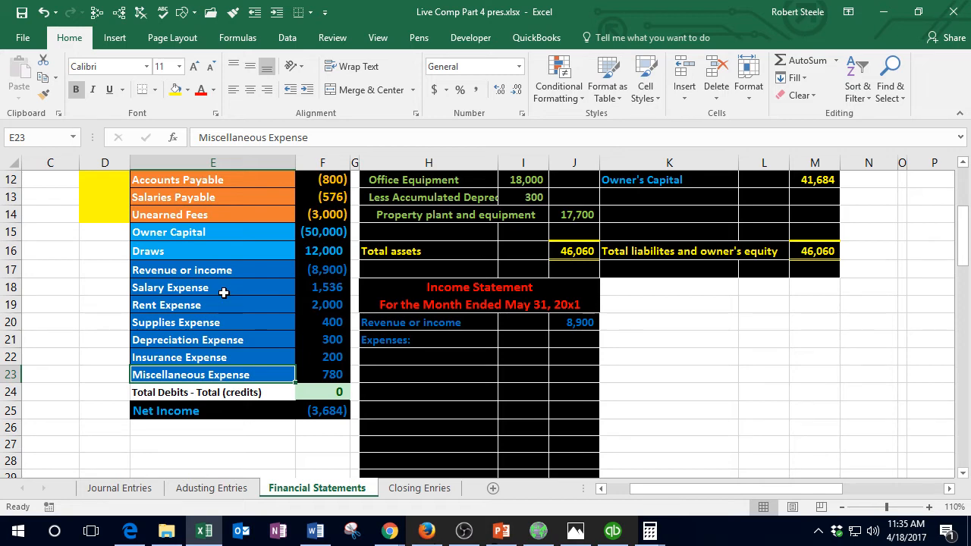
left_click(392, 361)
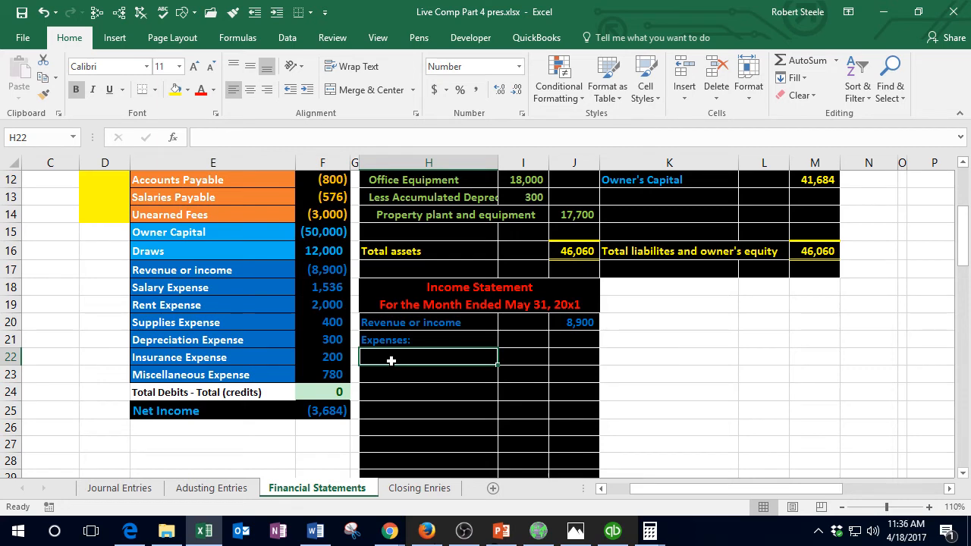
type("=")
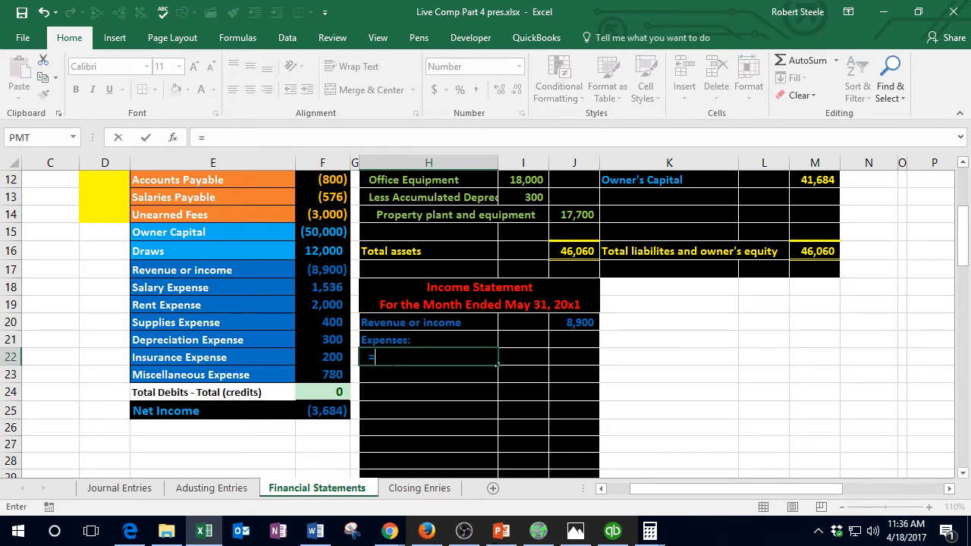
left_click(250, 288)
key("Return")
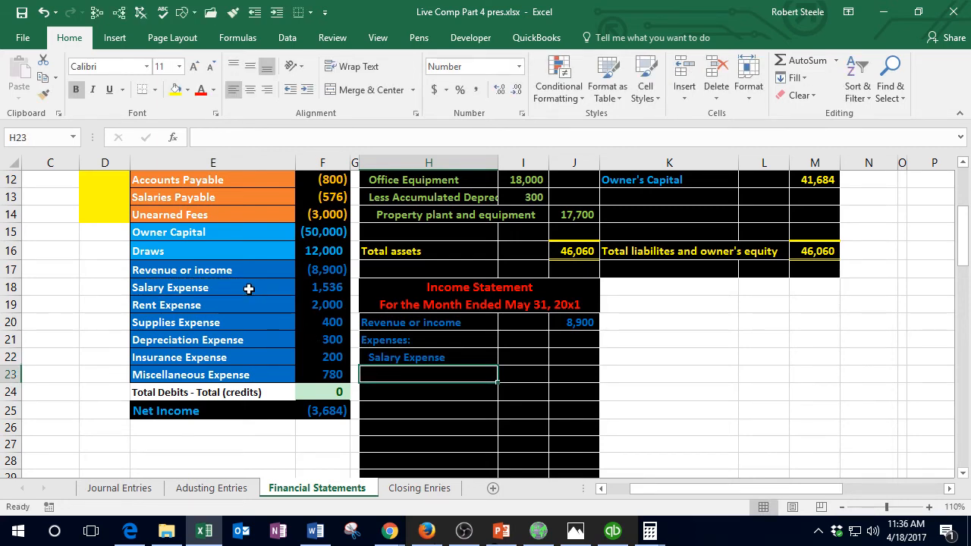
Step: Link H23 to the Rent Expense label with =E19 and fill the formula down through H27 for the remaining expense accounts
type("=")
left_click(234, 307)
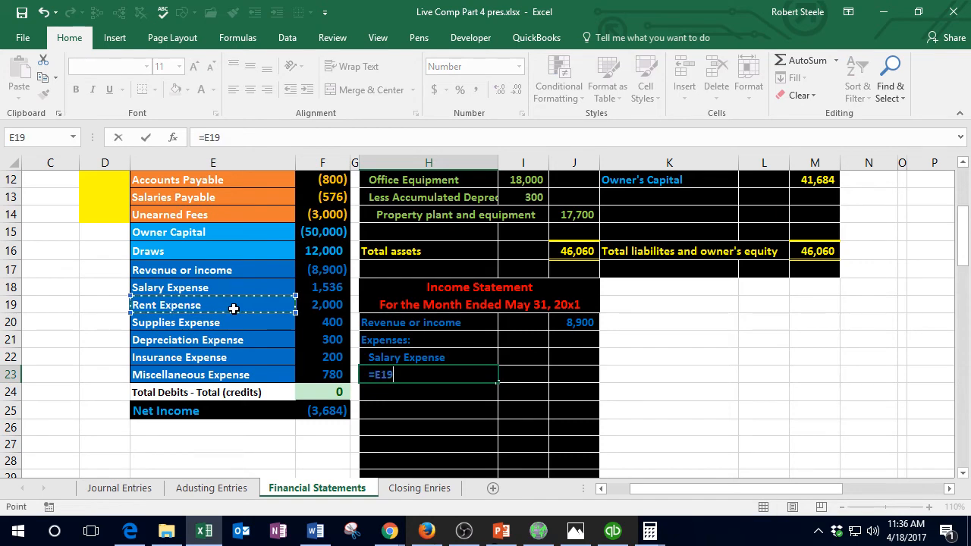
key("Return")
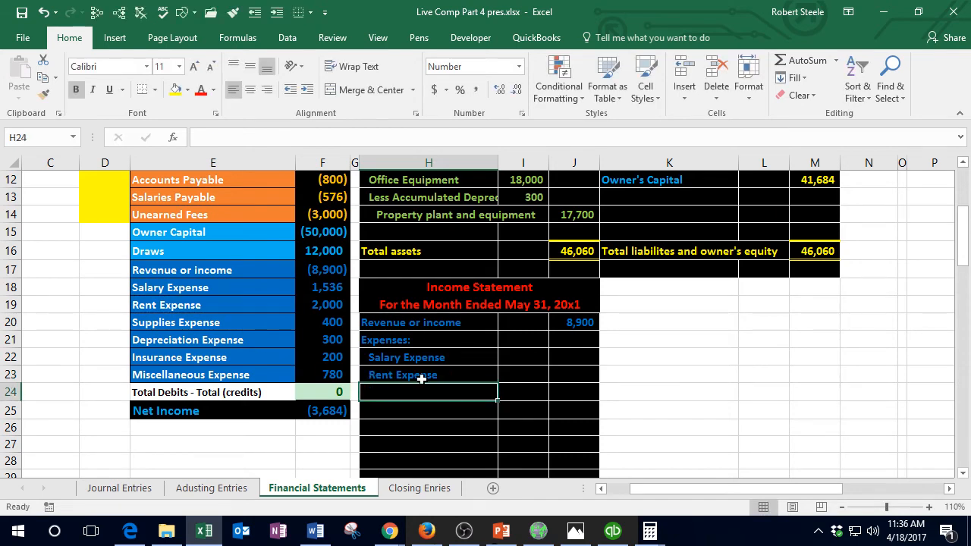
left_click(438, 377)
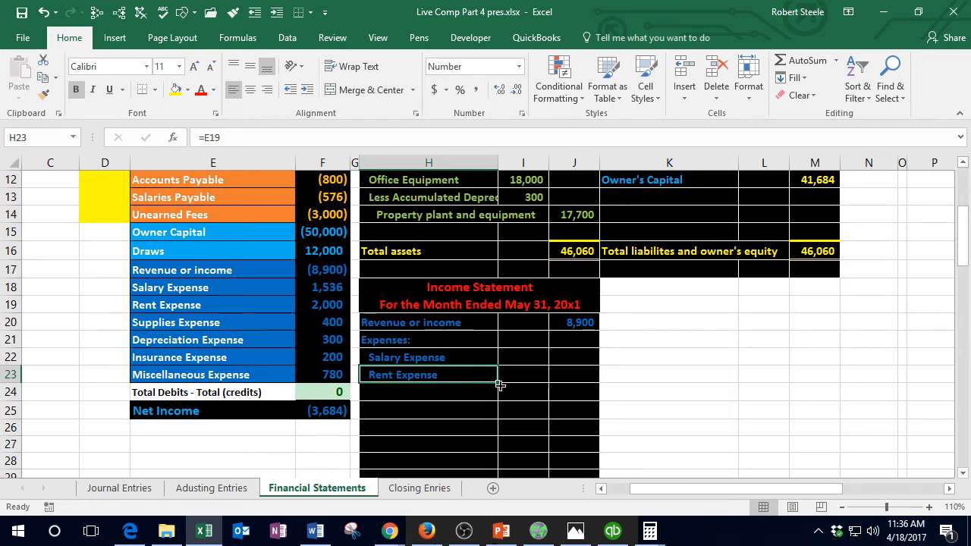
left_click_drag(497, 385, 497, 446)
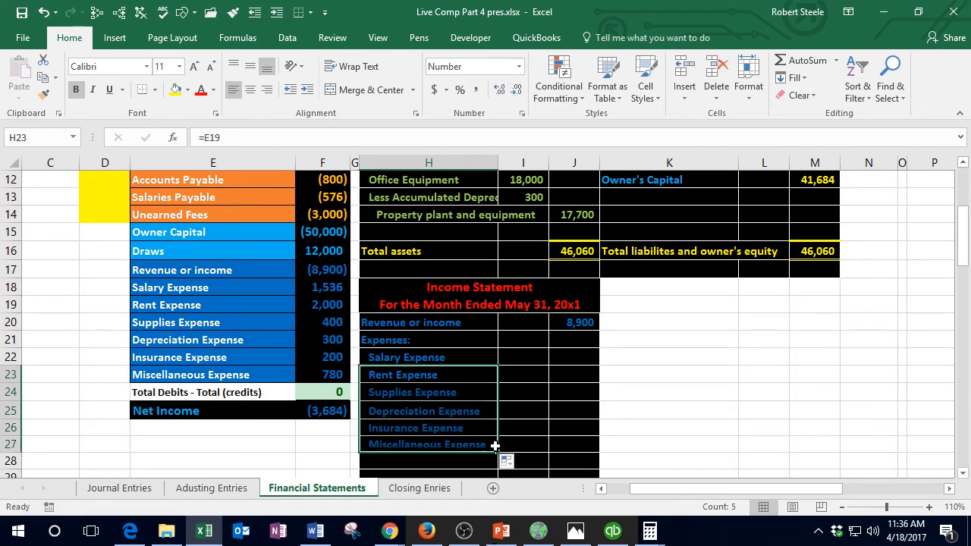
left_click(435, 426)
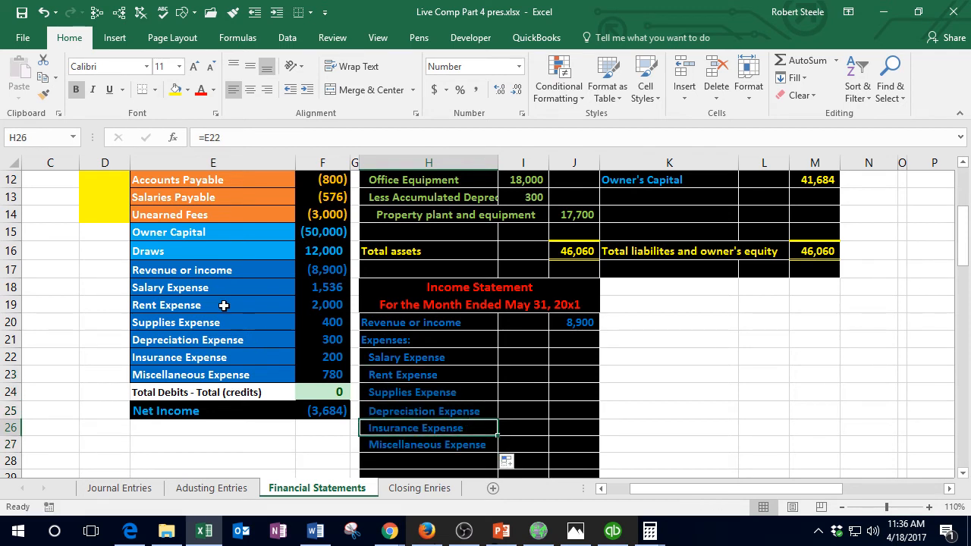
left_click(410, 344)
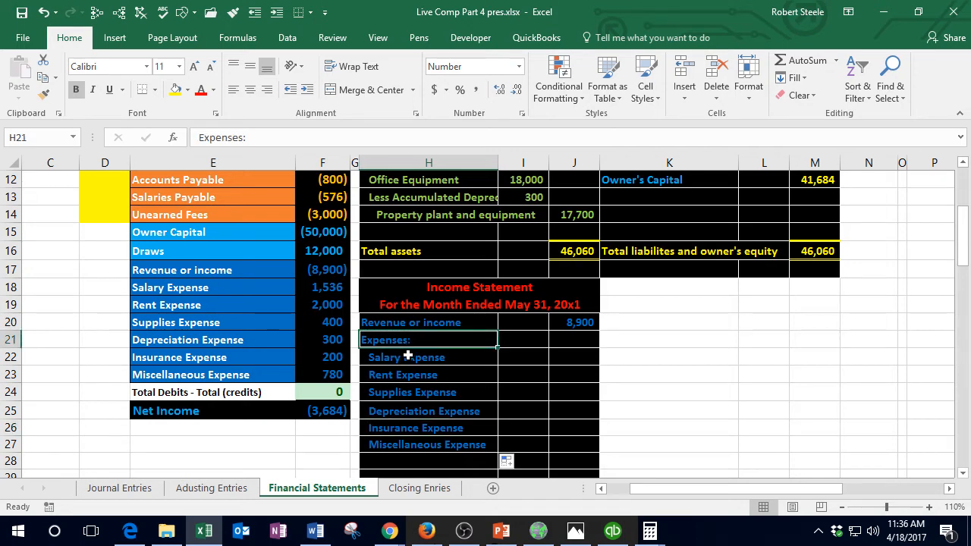
left_click_drag(409, 356, 405, 437)
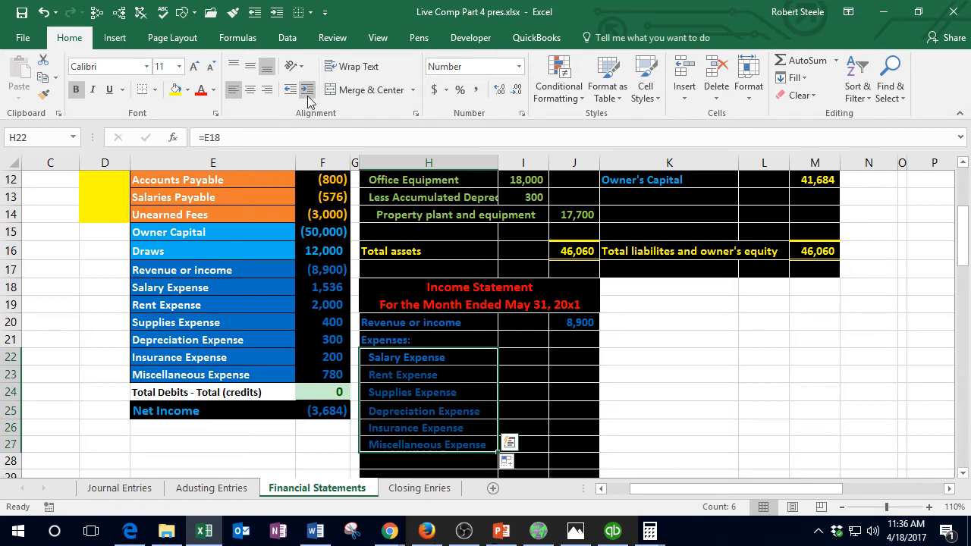
left_click(450, 379)
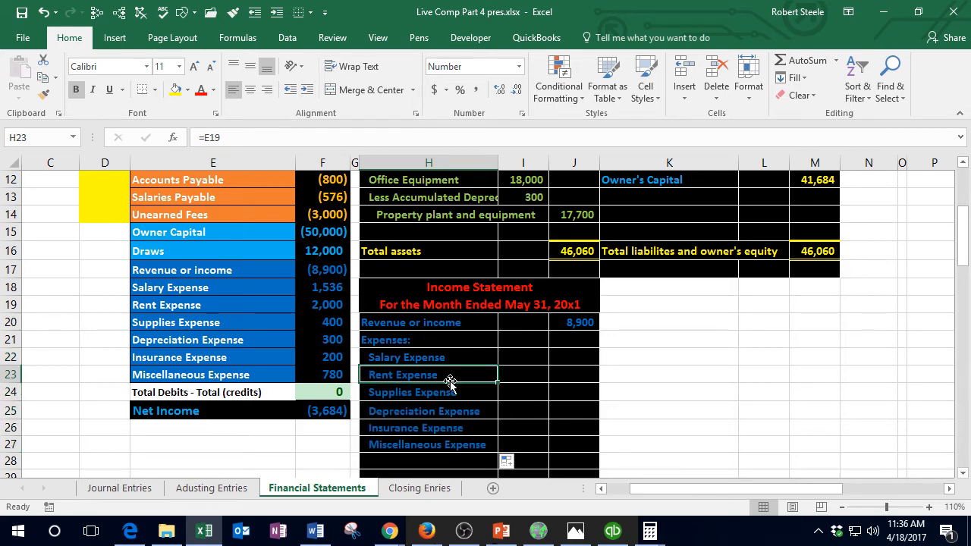
Step: Link the Salary Expense amount in I22 to =F18 and the Rent Expense amount in I23 to =F19
key("Right")
key("Up")
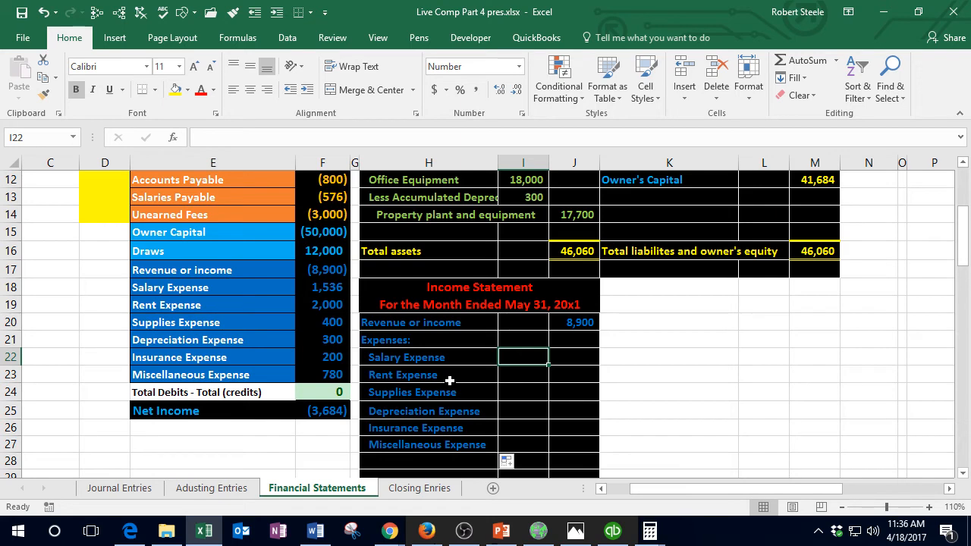
scroll(449, 380, "down", 1)
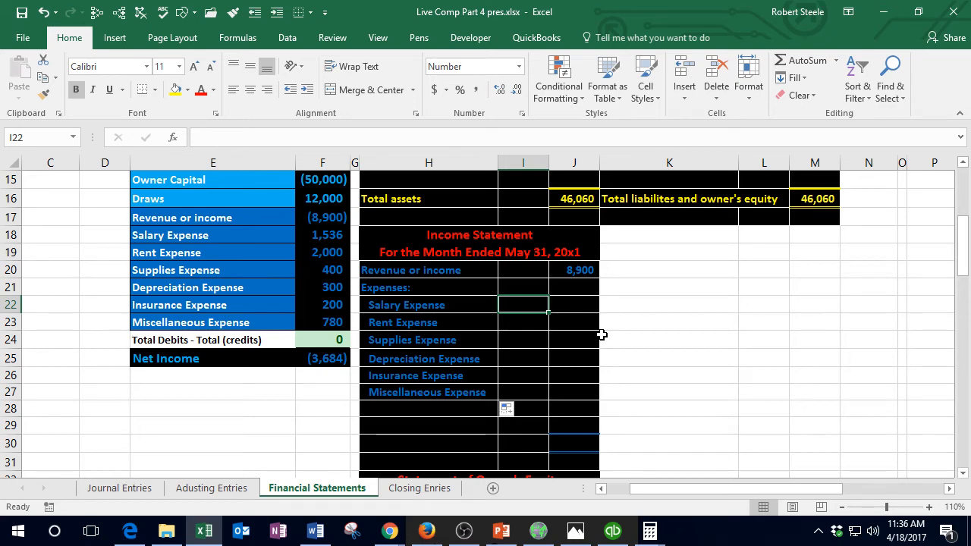
type("=")
left_click(326, 236)
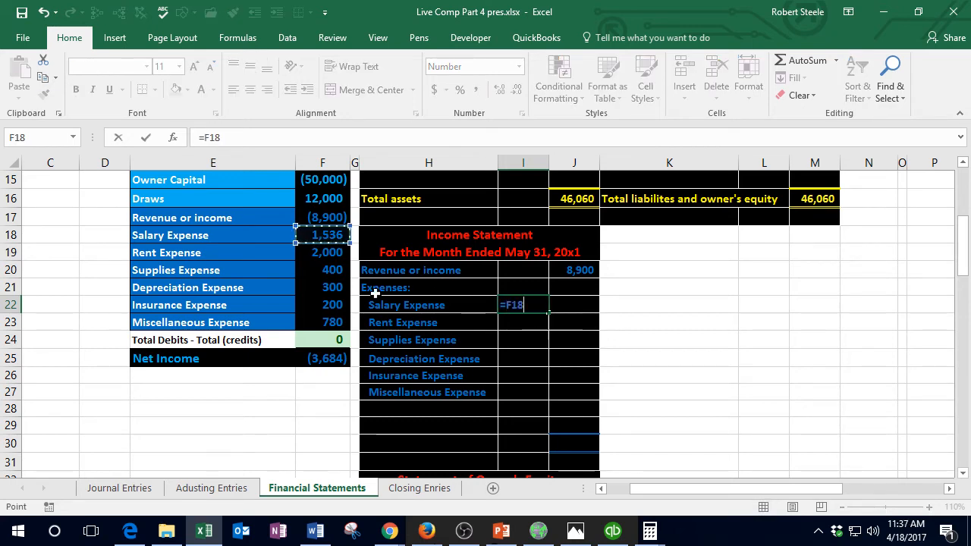
key("Return")
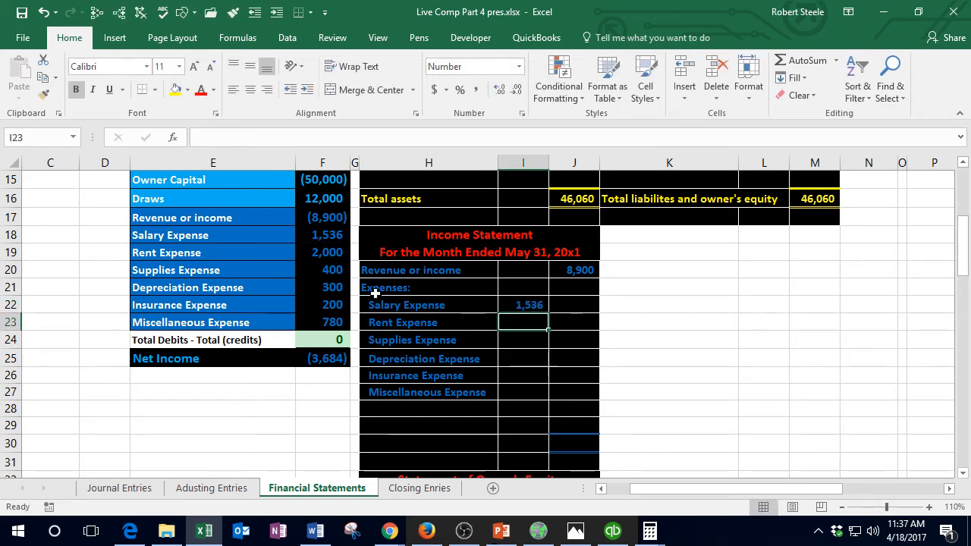
type("=")
left_click(331, 252)
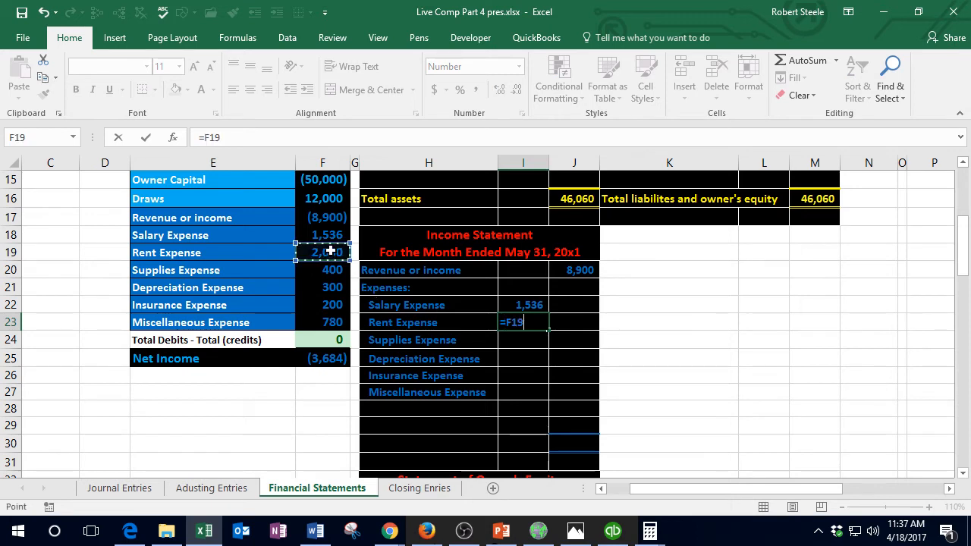
key("Return")
Step: Link the Supplies Expense amount in I24 to F20 and the Depreciation Expense amount in I25 to F21
type("=")
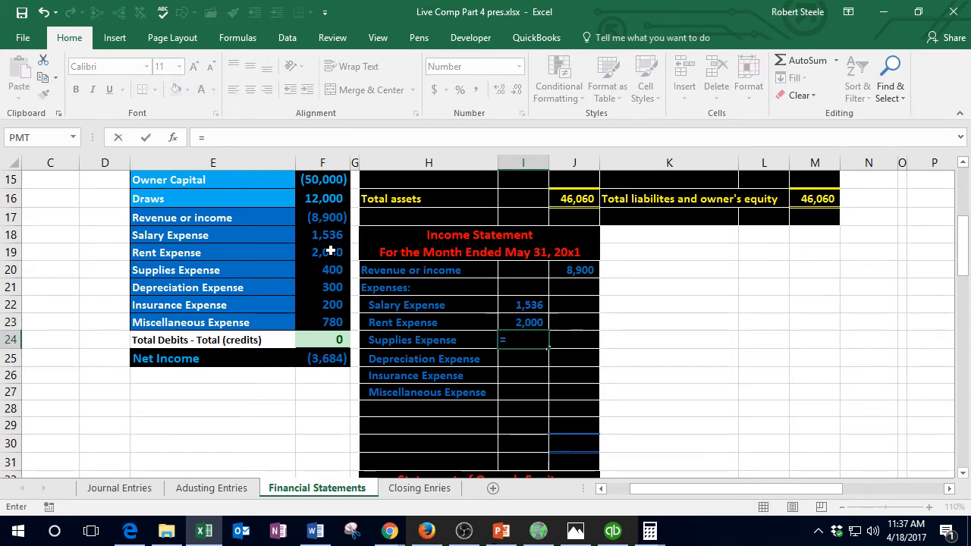
left_click(328, 270)
key("Return")
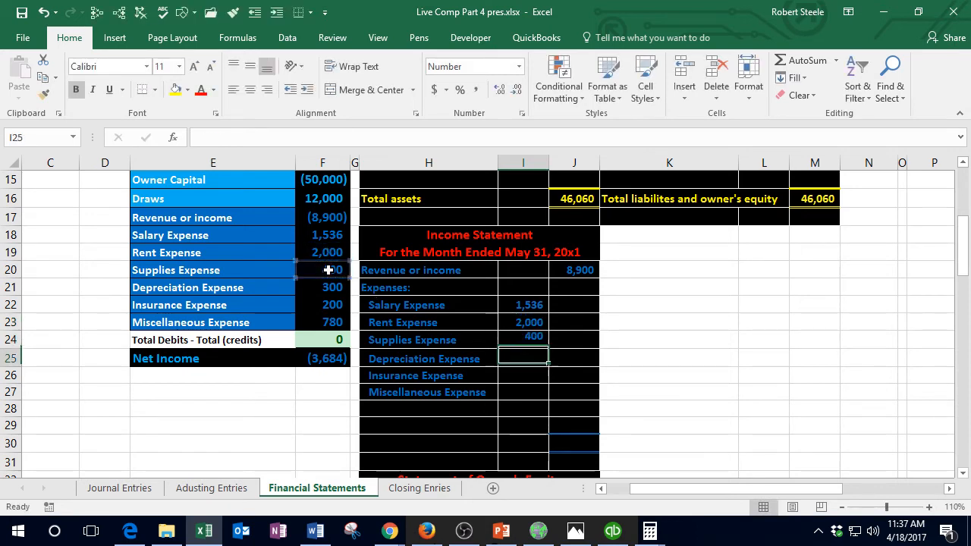
type("=")
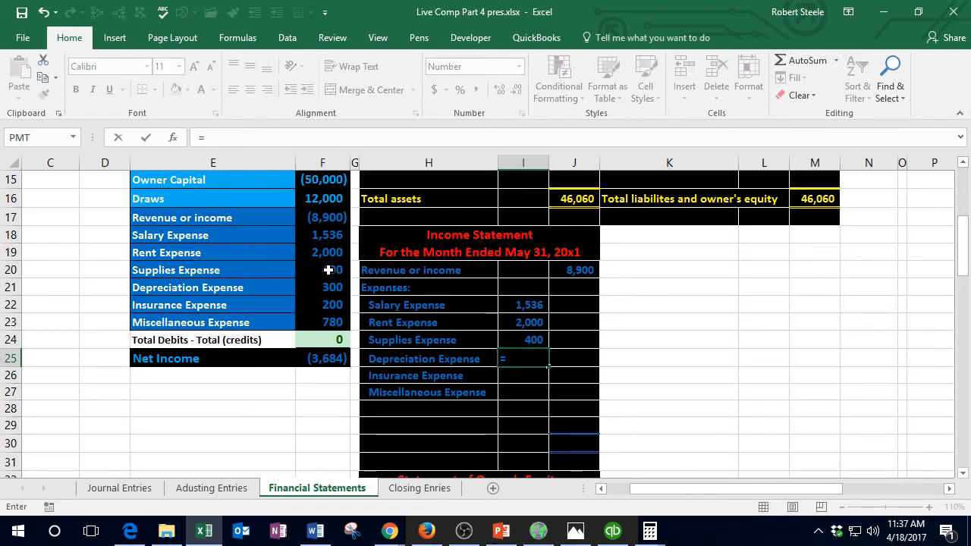
left_click(324, 286)
key("Return")
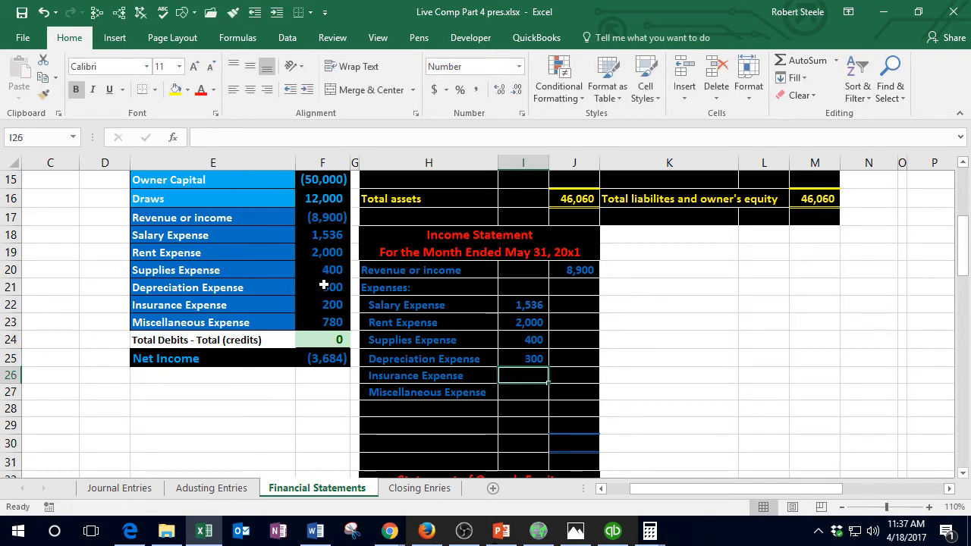
Step: Link the Insurance Expense amount in I26 to F22 and the Miscellaneous Expense amount in I27 to F23
type("=")
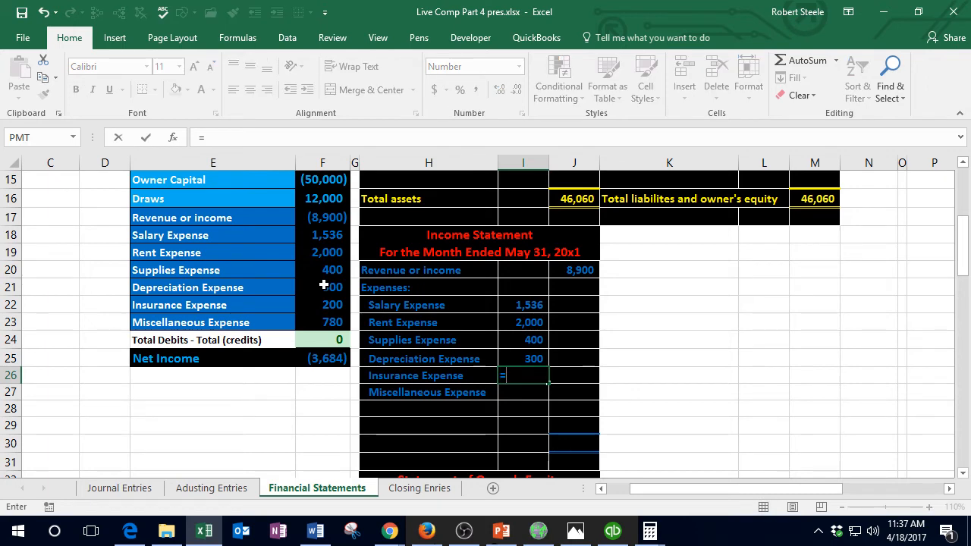
left_click(319, 302)
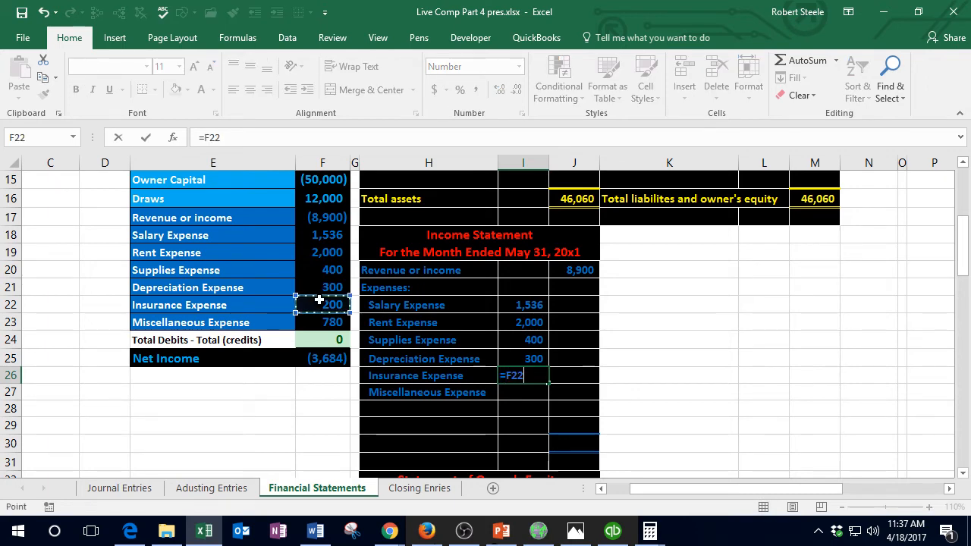
key("Return")
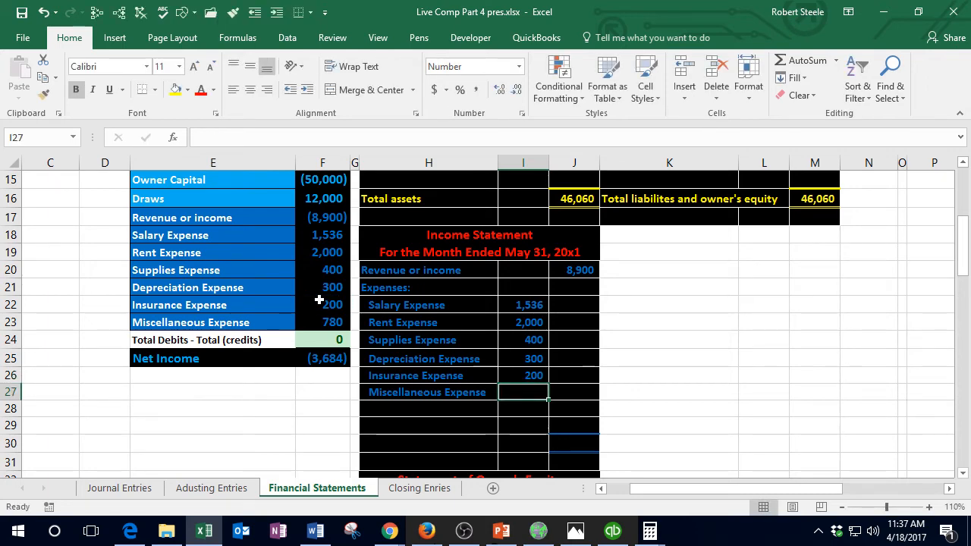
type("=")
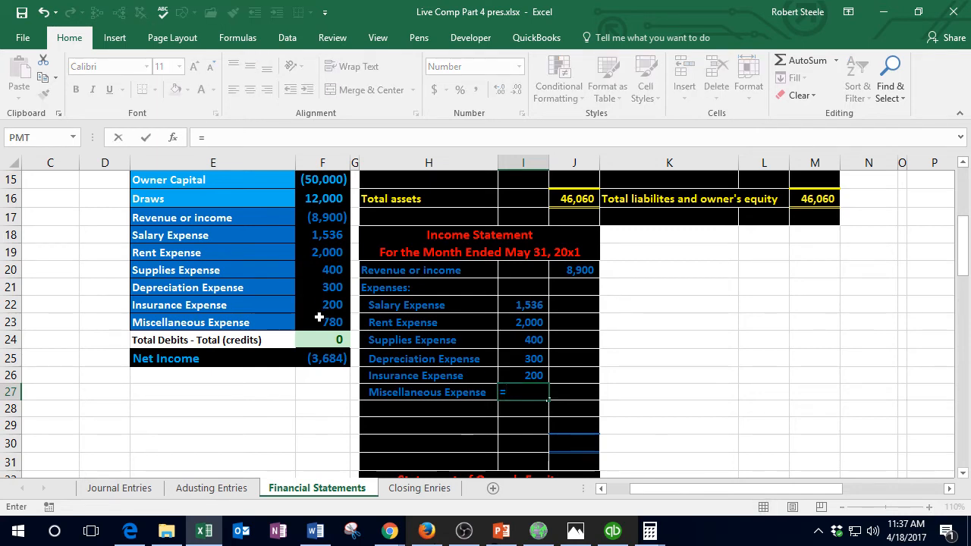
left_click(319, 320)
key("Return")
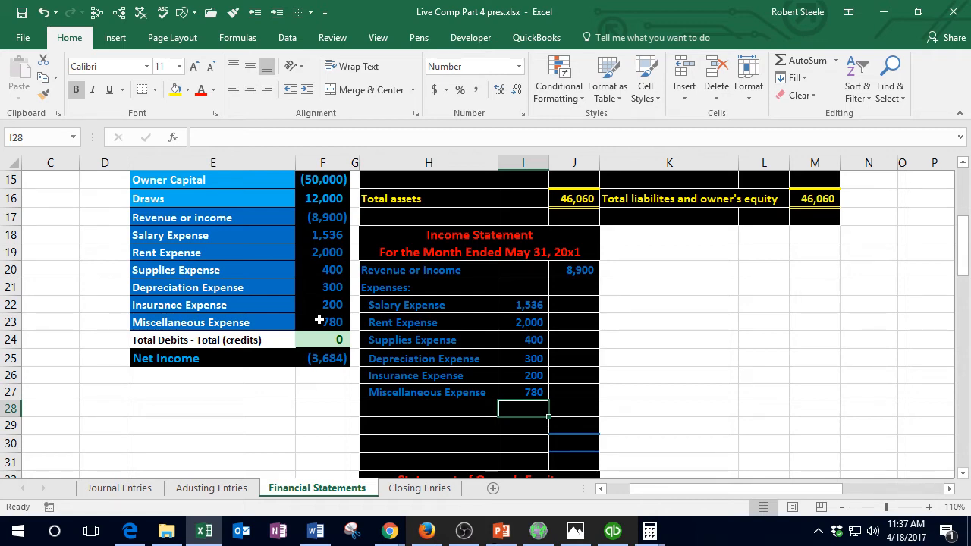
Step: Underline the Miscellaneous Expense amount in I27 and enter the label "Total expenses" in H28
left_click(536, 393)
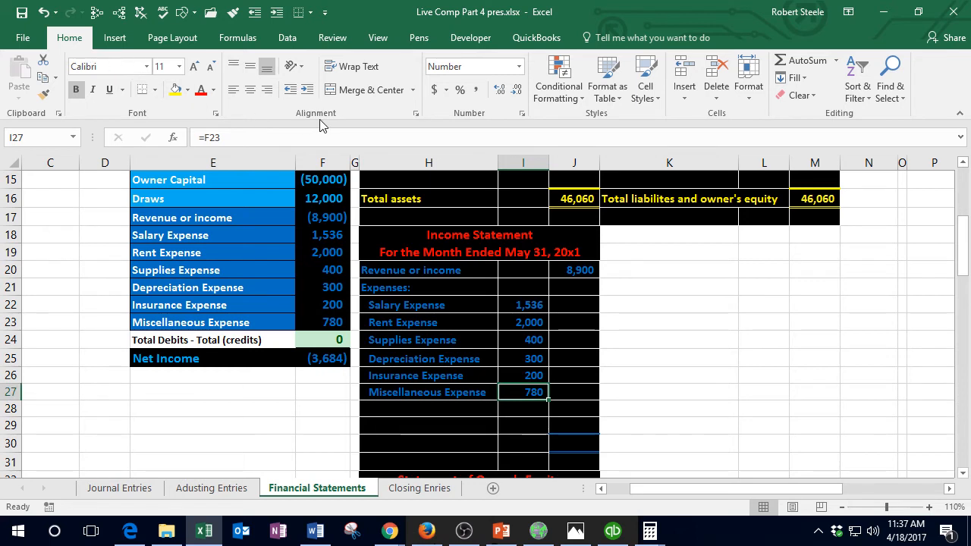
left_click(111, 91)
left_click(411, 409)
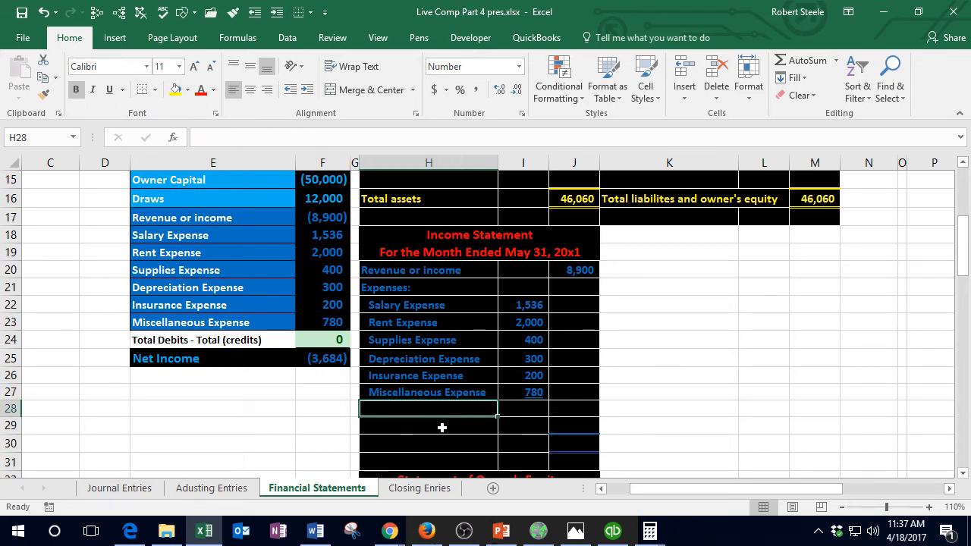
type("Total")
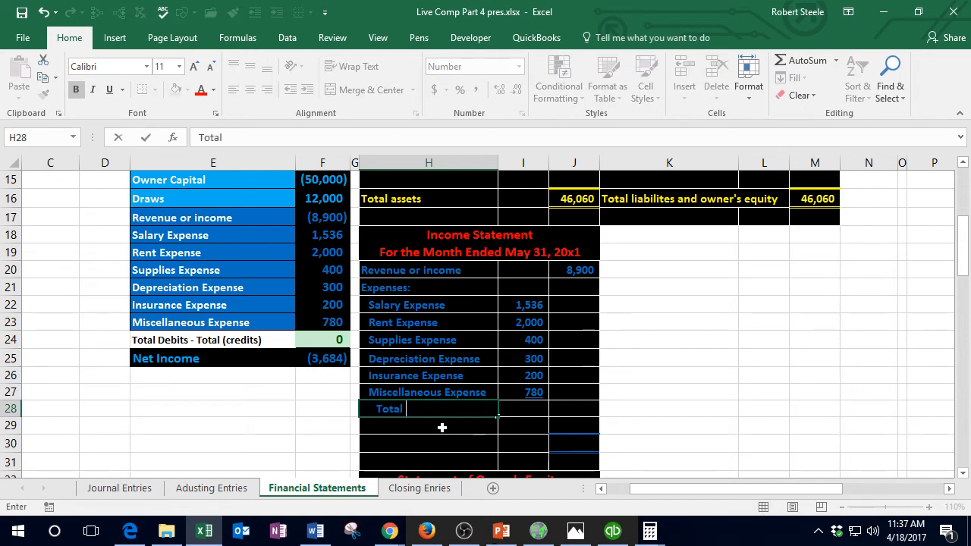
type(" expense")
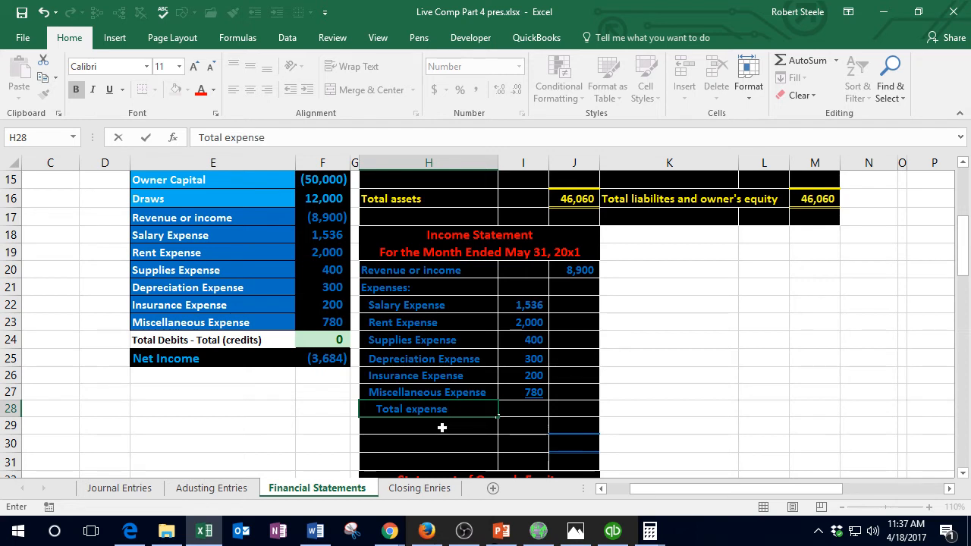
type("s")
key("Tab")
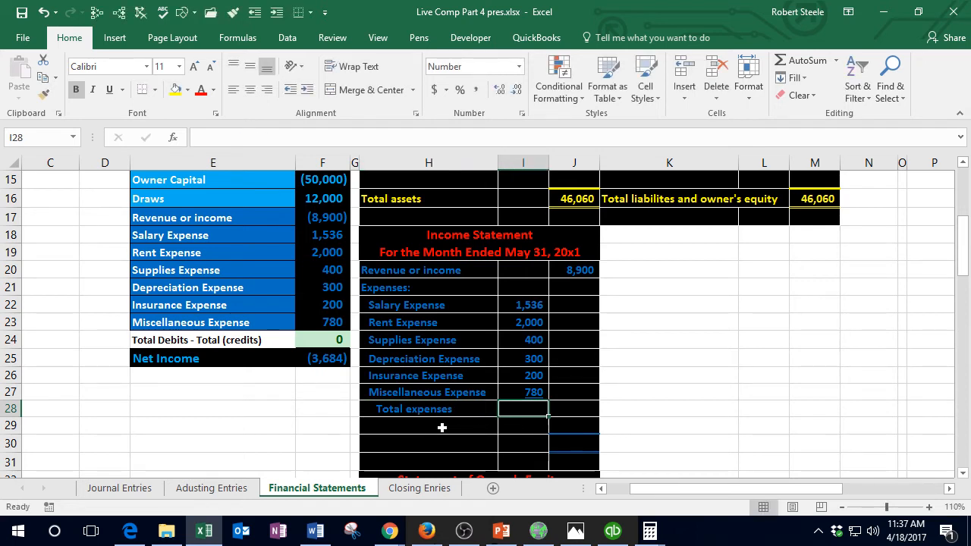
left_click(448, 409)
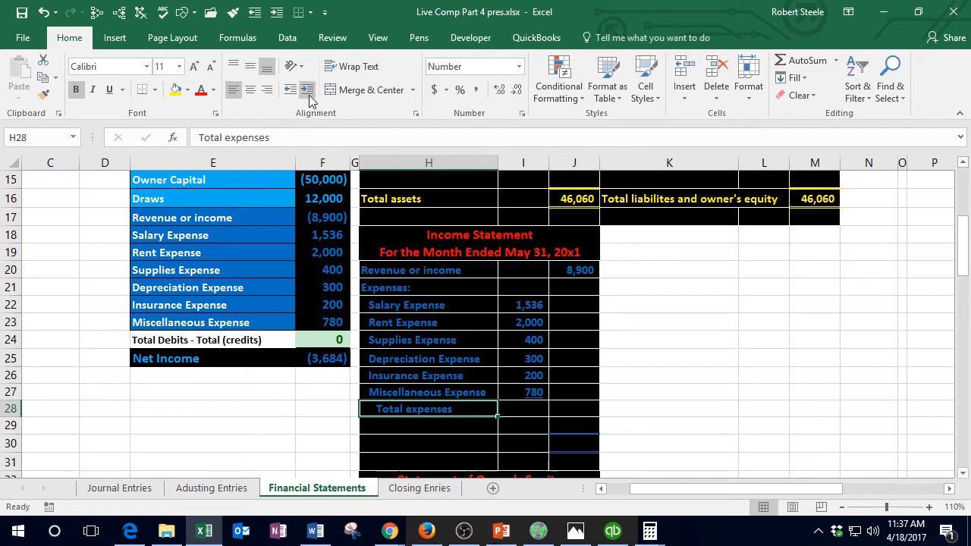
Step: Total the expenses in J28 with =SUM(I22:I27) and check the result against the sum of F18:F23
left_click(574, 404)
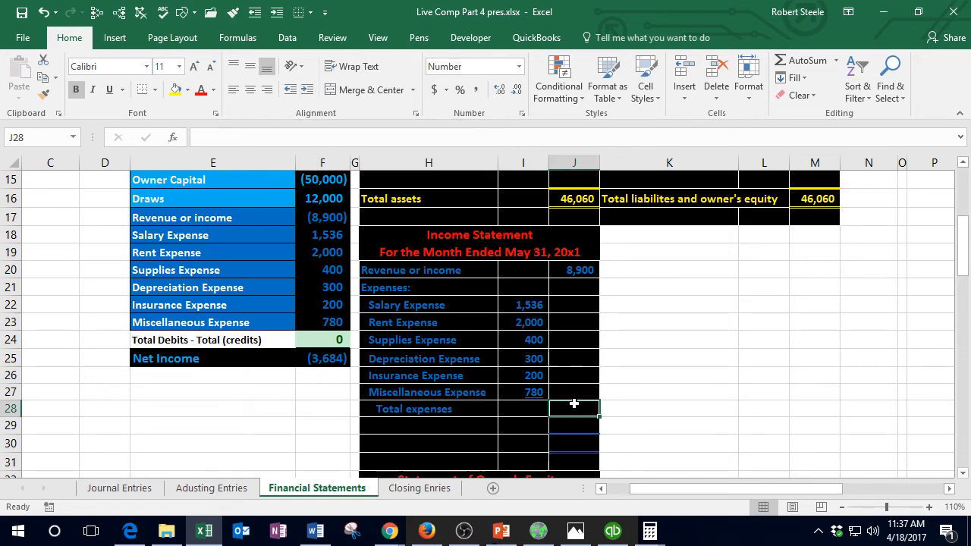
left_click_drag(524, 306, 524, 385)
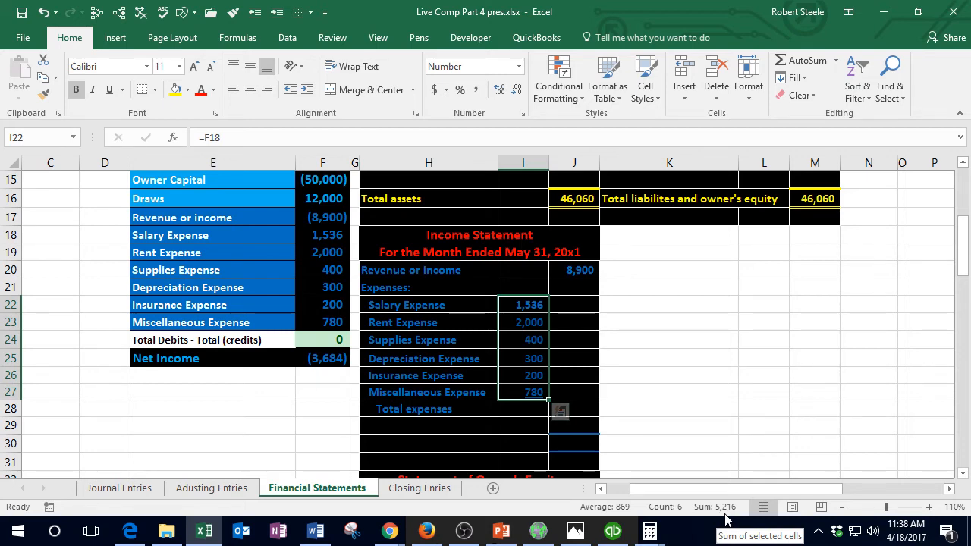
left_click(591, 409)
type("=sum")
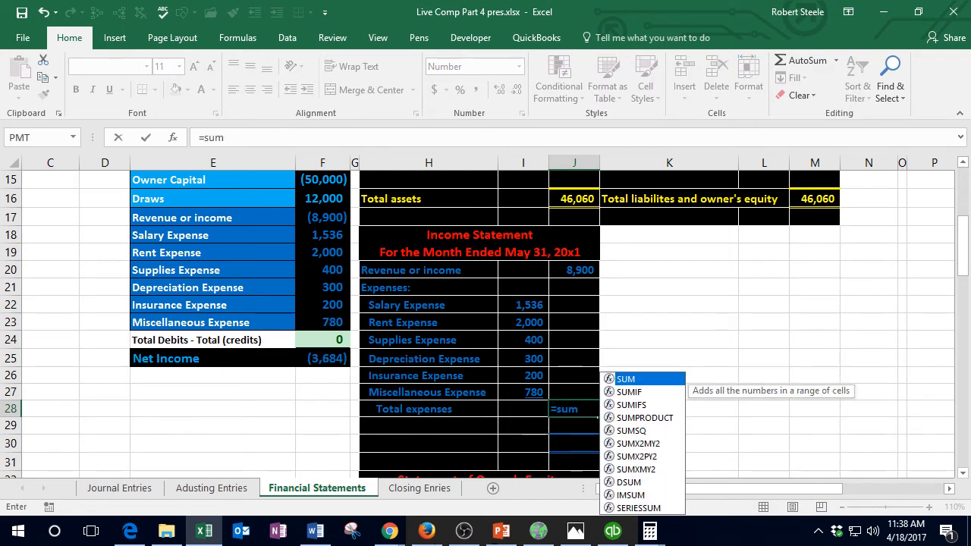
type("(")
left_click_drag(523, 307, 526, 392)
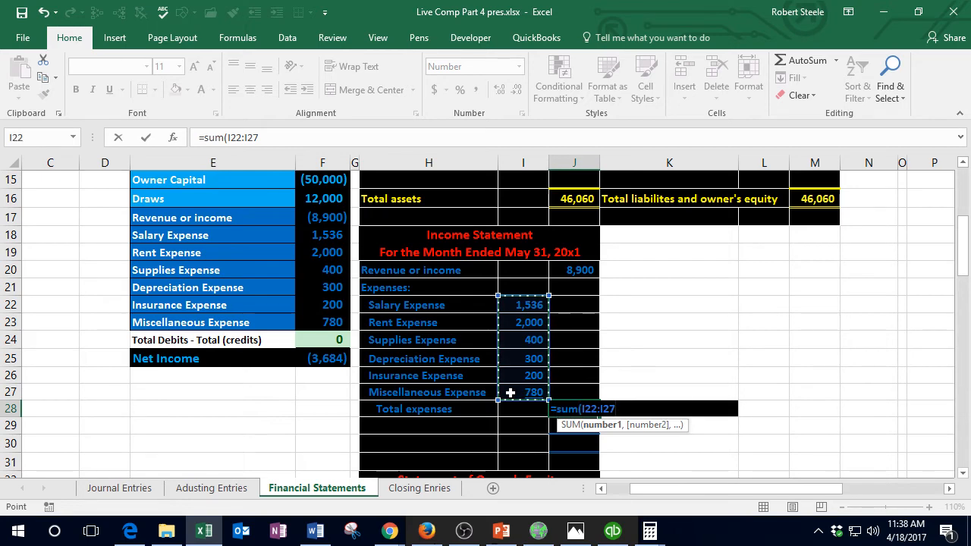
key("Return")
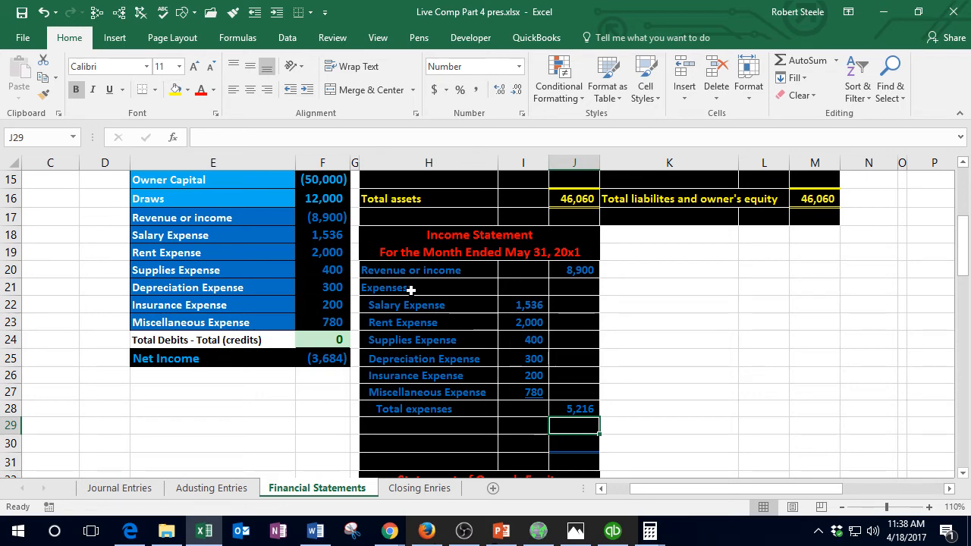
left_click_drag(337, 236, 332, 321)
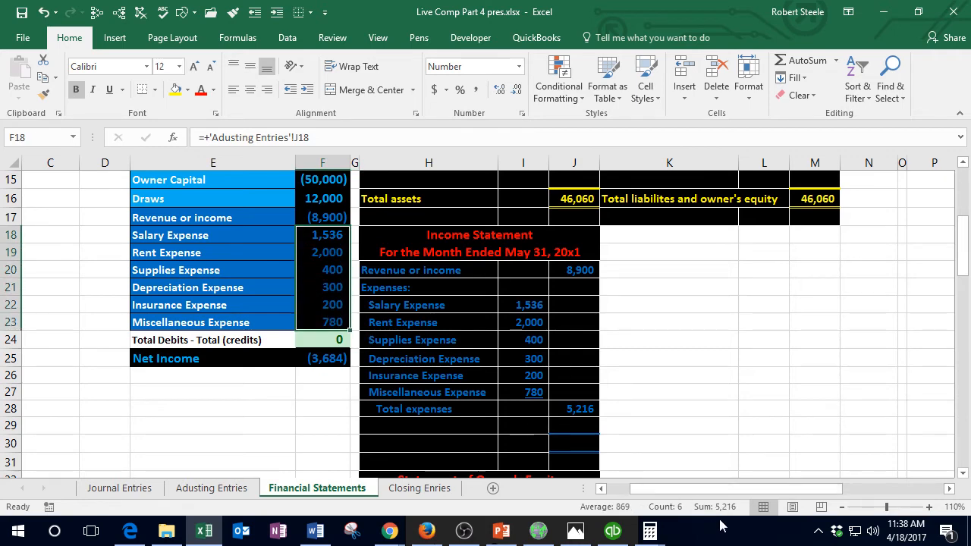
left_click(584, 409)
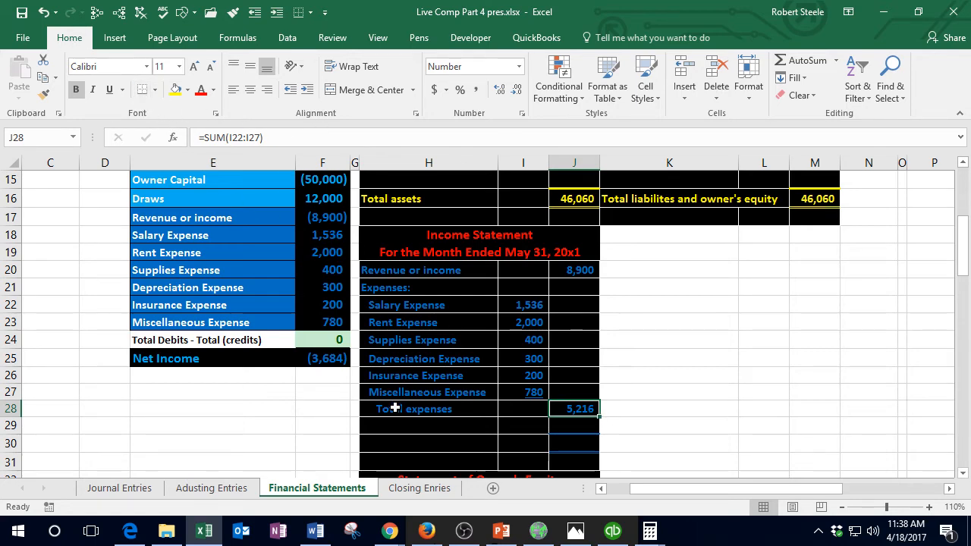
Step: Enter the label "Net income" in H30 of the income statement
left_click(407, 445)
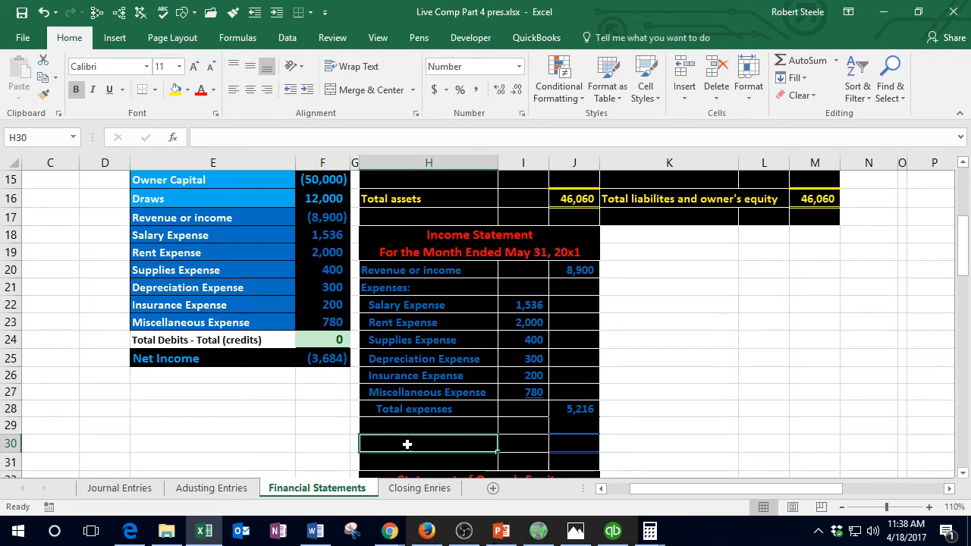
type("Net ")
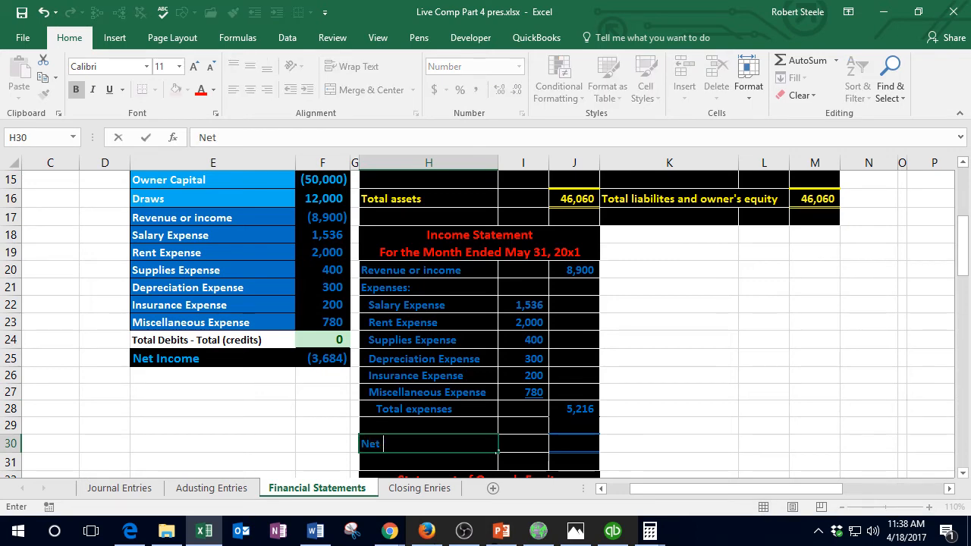
type("income")
key("Tab")
key("Tab")
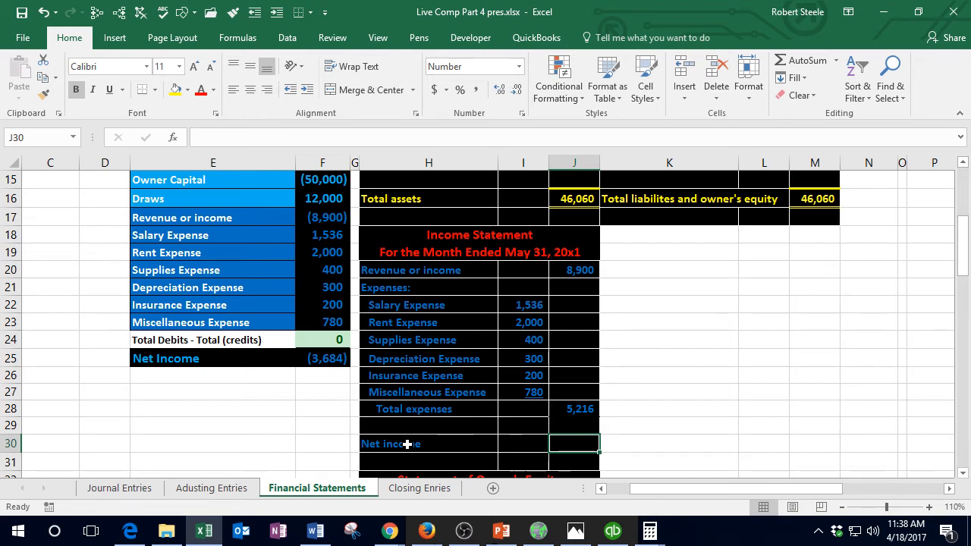
Step: Calculate net income in J30 as revenue minus total expenses with =J20-J28
left_click(580, 270)
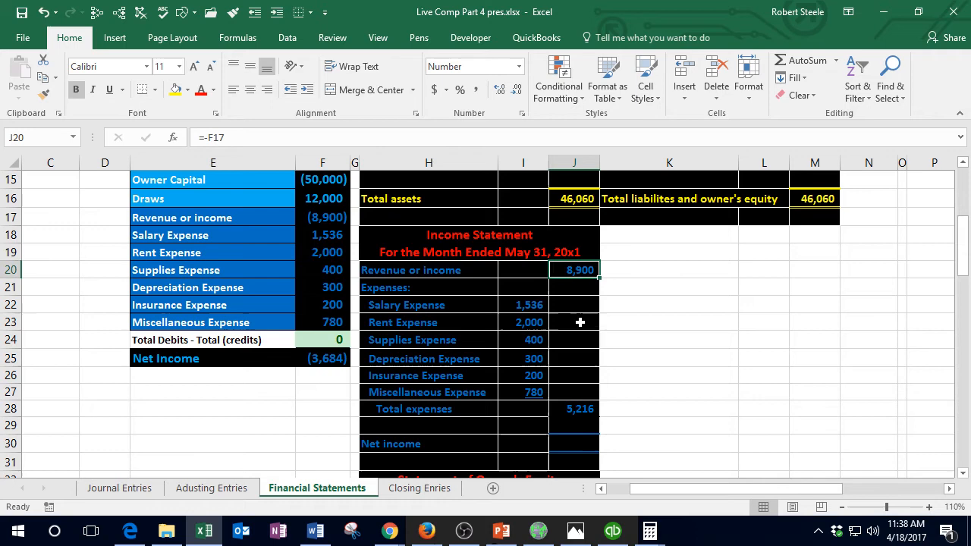
left_click(590, 412)
left_click(587, 446)
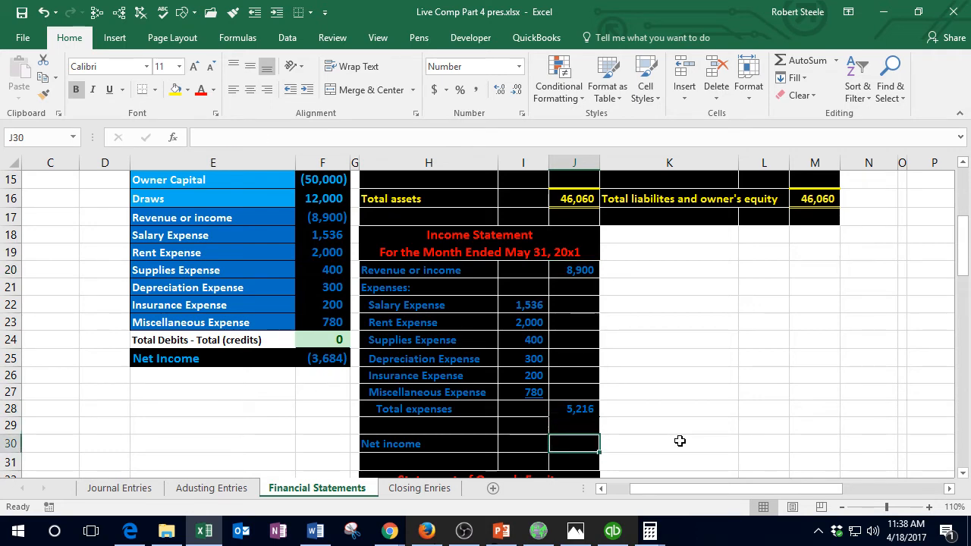
type("=")
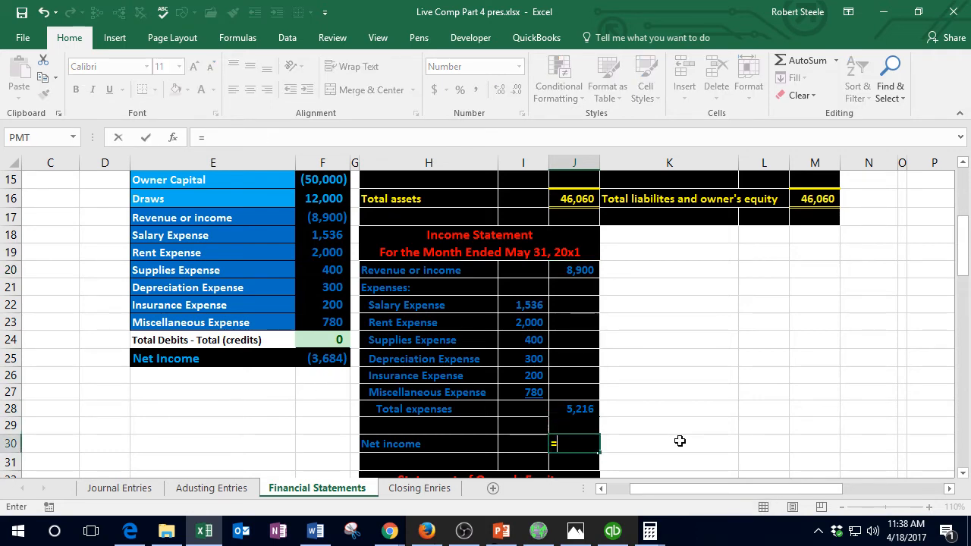
left_click(589, 267)
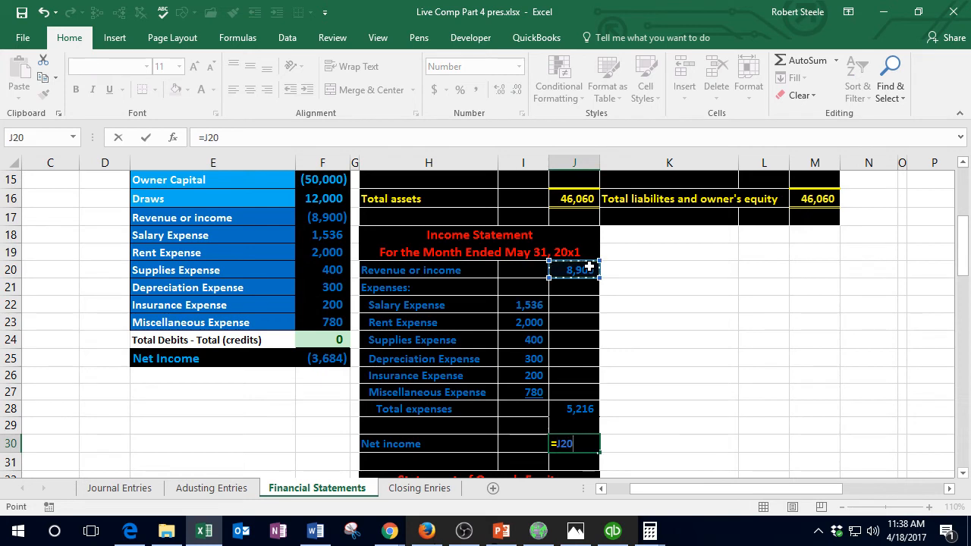
type("-")
left_click(581, 407)
key("Return")
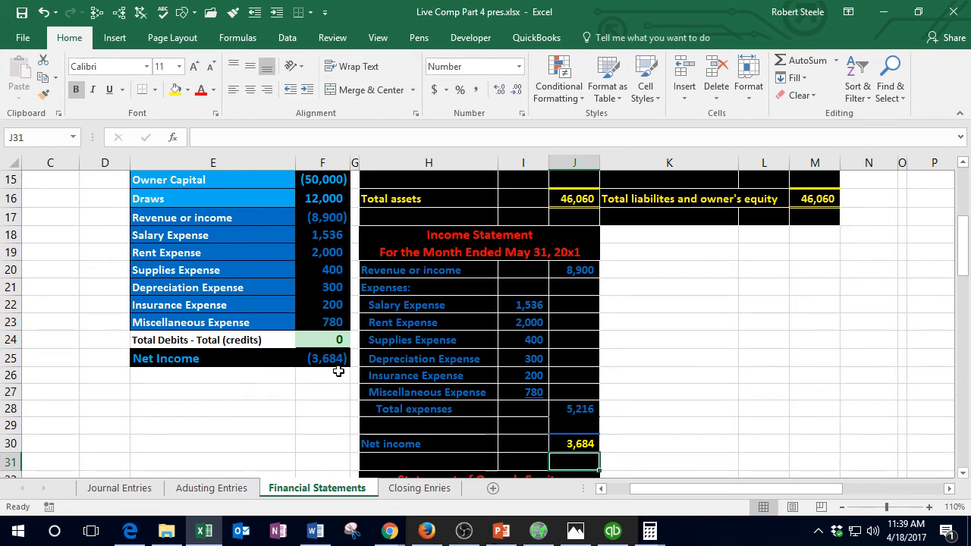
Step: Switch to QuickBooks to compare the income statement with the Profit & Loss report, and return to the Excel workbook
left_click(617, 540)
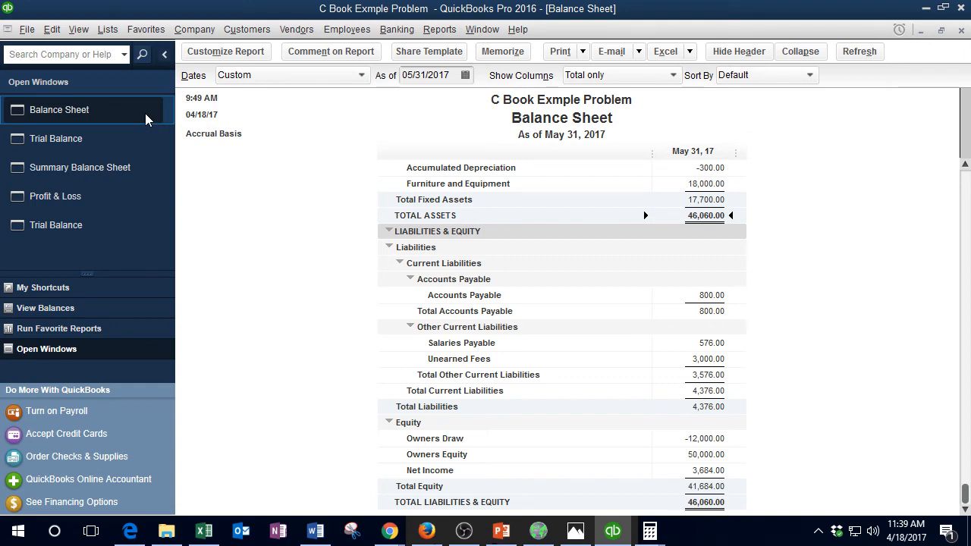
left_click(92, 198)
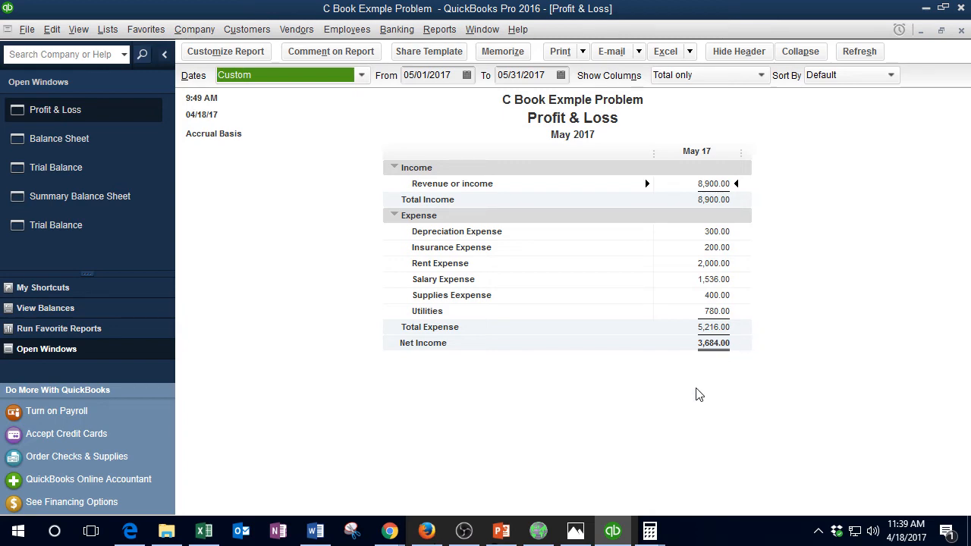
left_click(203, 531)
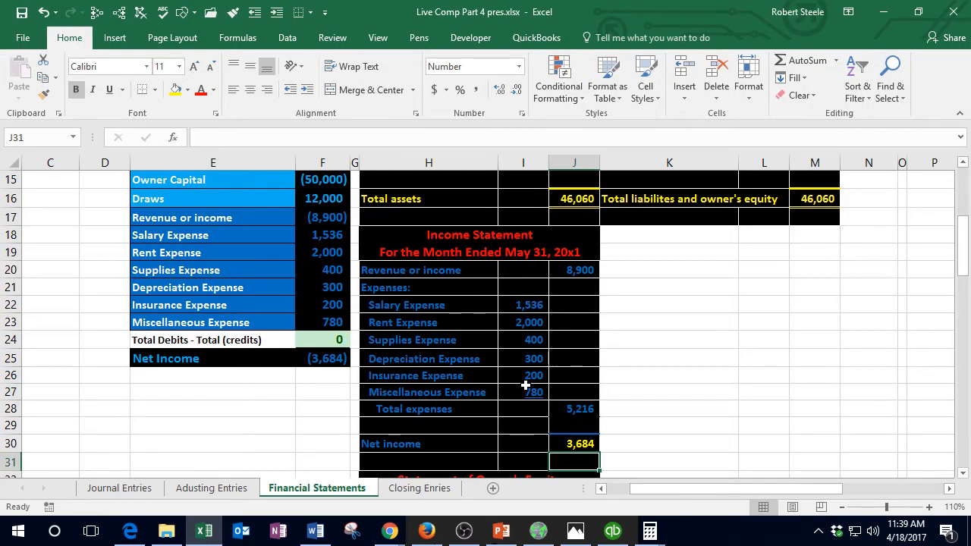
Step: Fill D17:D23 yellow to mark the revenue and expense accounts as used
left_click(675, 362)
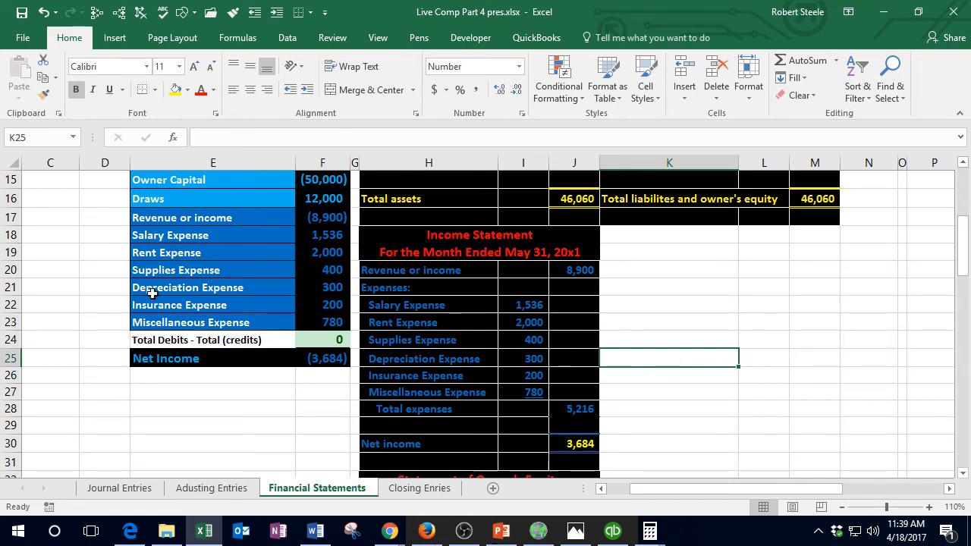
left_click_drag(98, 217, 105, 317)
right_click(105, 317)
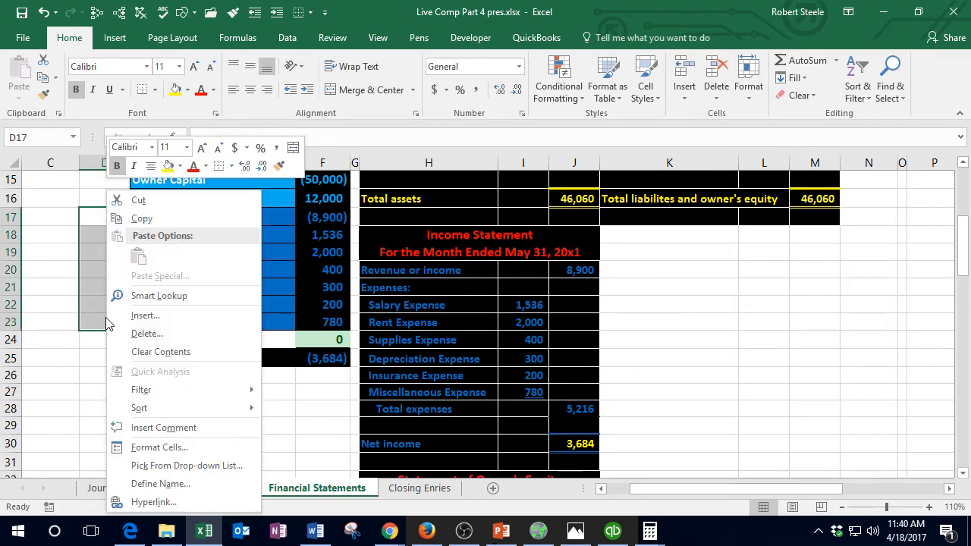
left_click(169, 166)
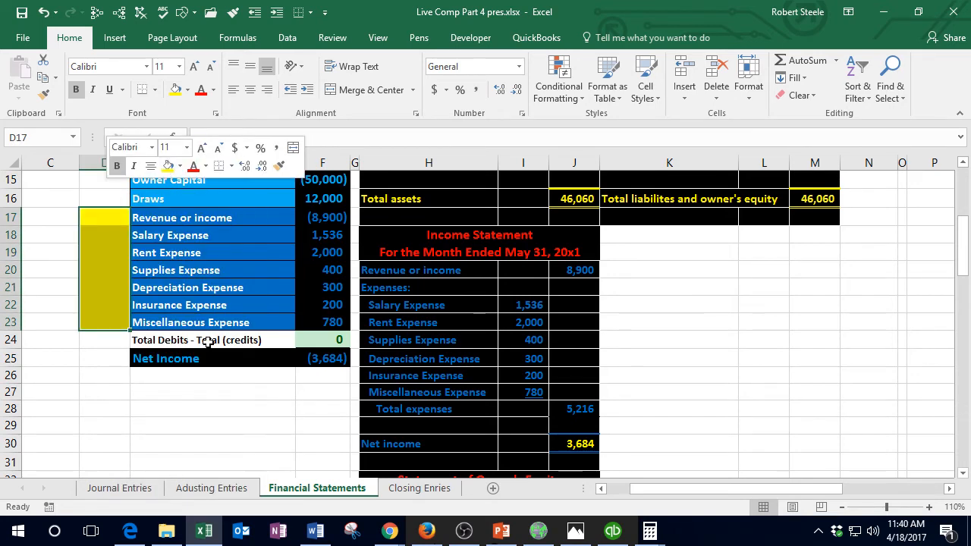
left_click(209, 400)
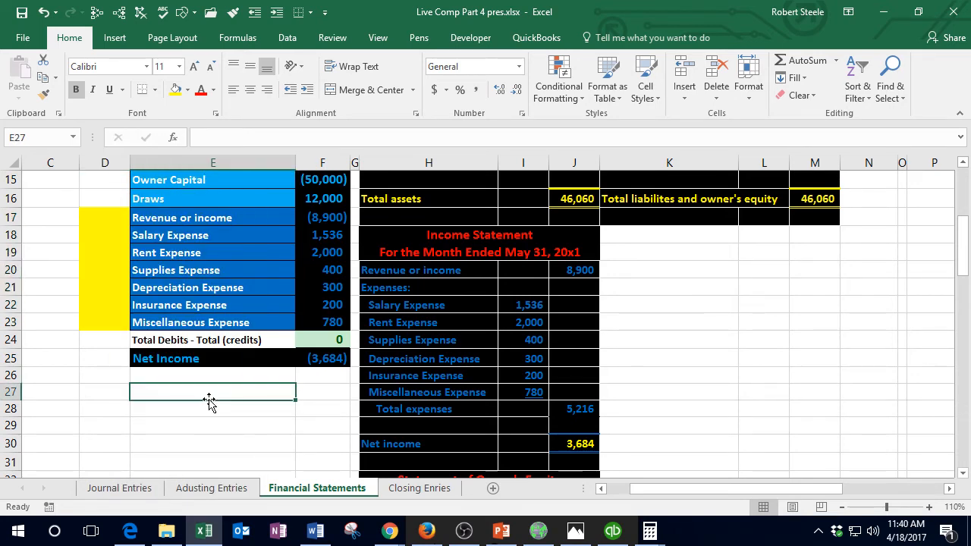
Step: Review the Owner's Capital formula in M12 of the balance sheet alongside the income statement
scroll(508, 389, "up", 3)
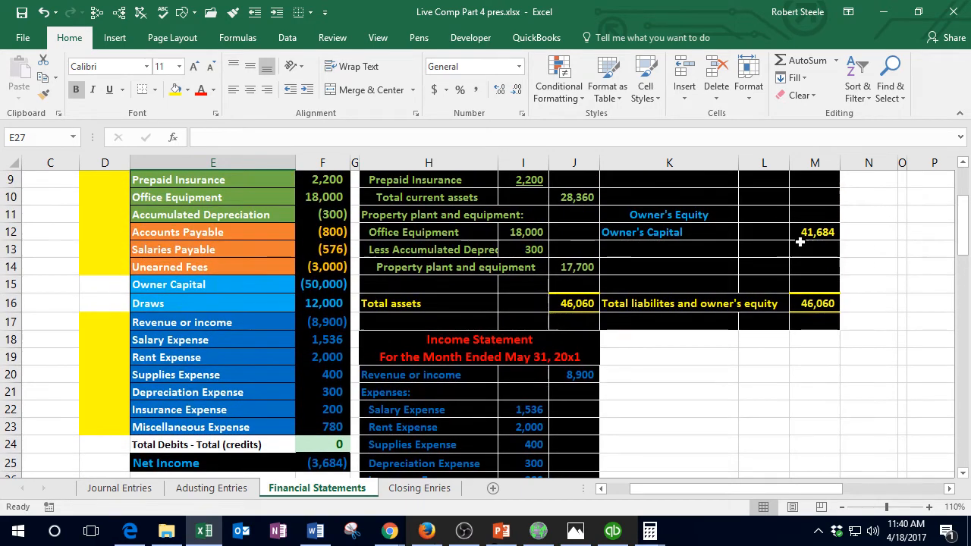
left_click(799, 239)
scroll(769, 262, "down", 1)
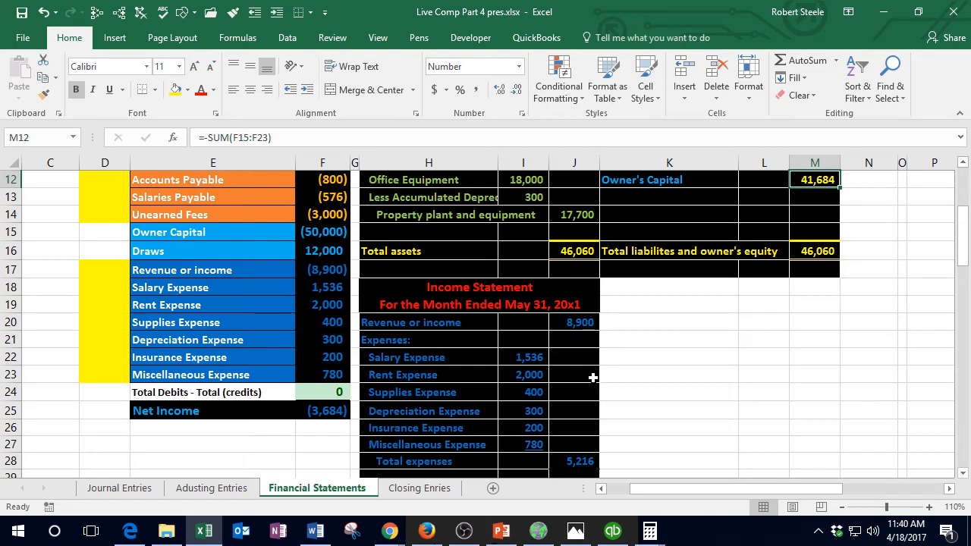
Step: Examine how net income in J30, draws in F16 and owner capital in F15 relate to the balance sheet's Owner's Capital
scroll(593, 377, "down", 1)
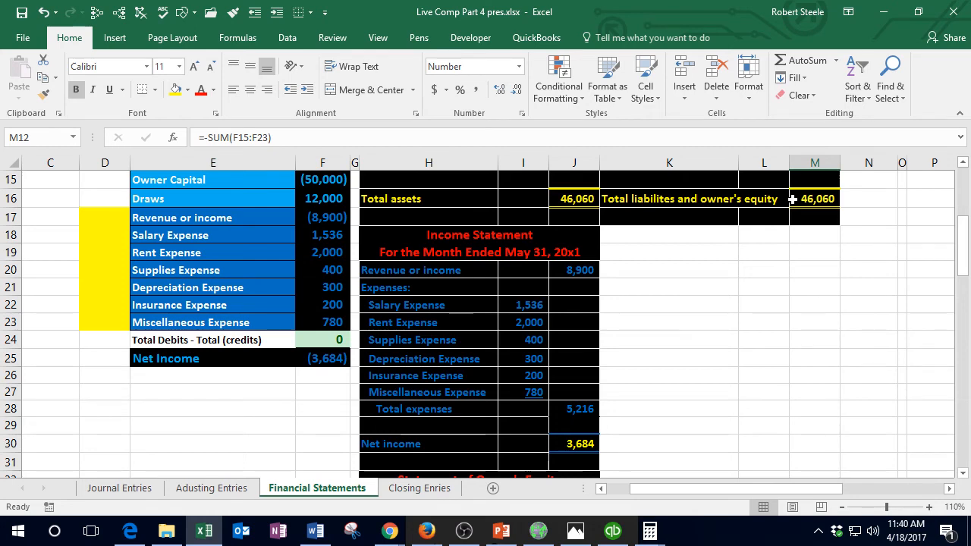
scroll(797, 299, "up", 1)
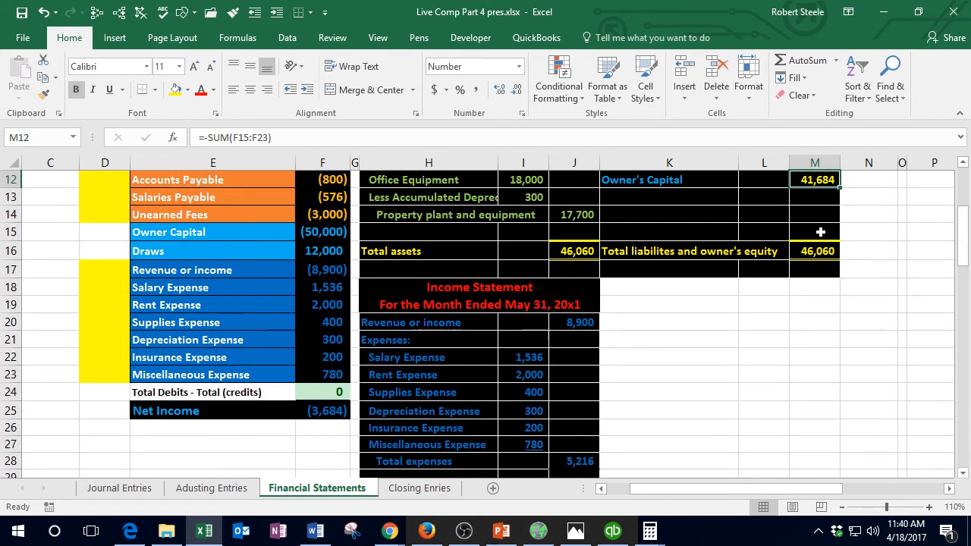
scroll(819, 282, "up", 3)
scroll(819, 282, "up", 1)
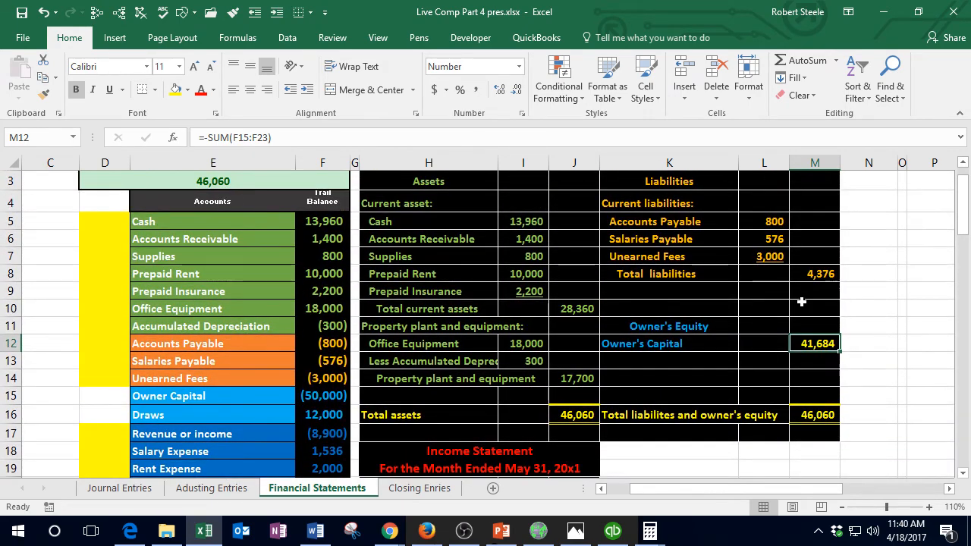
scroll(801, 302, "down", 4)
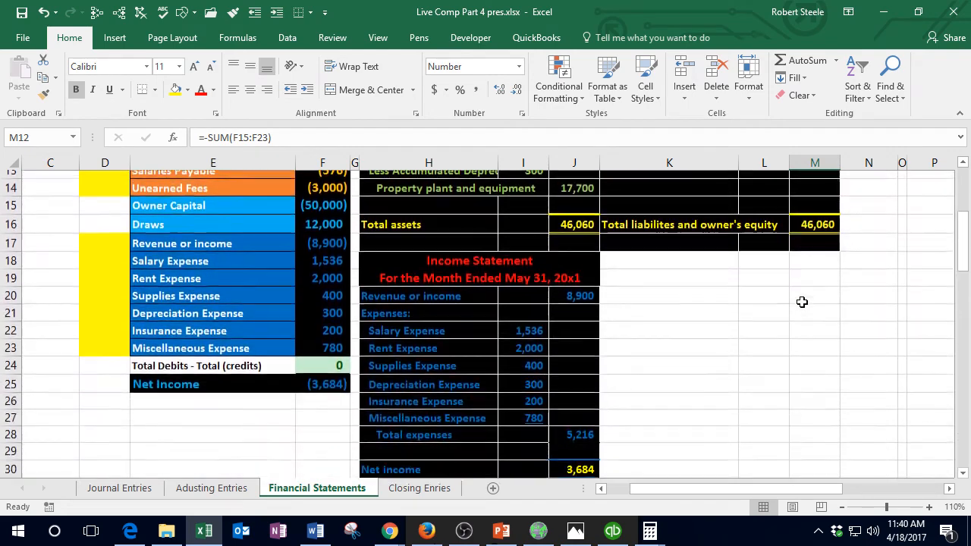
scroll(802, 302, "down", 1)
left_click(596, 443)
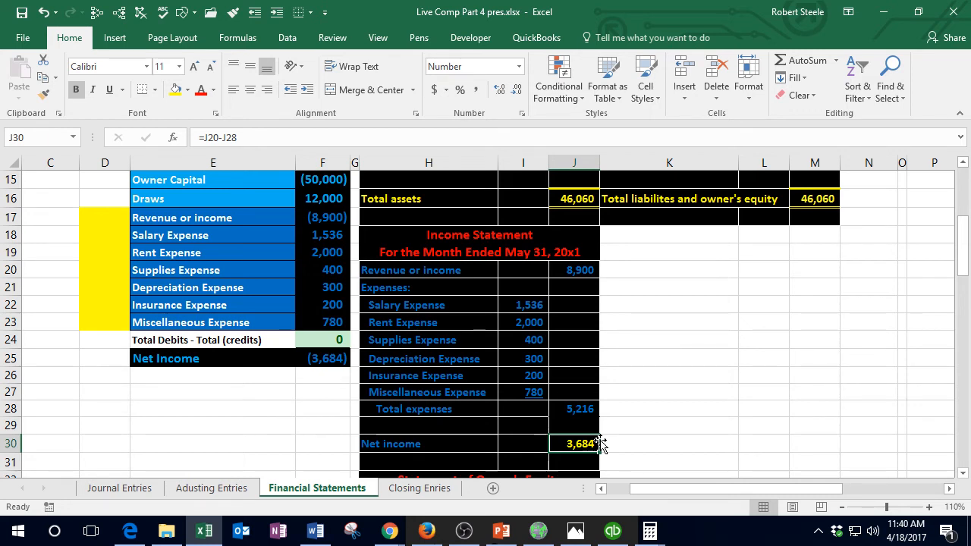
left_click(307, 199)
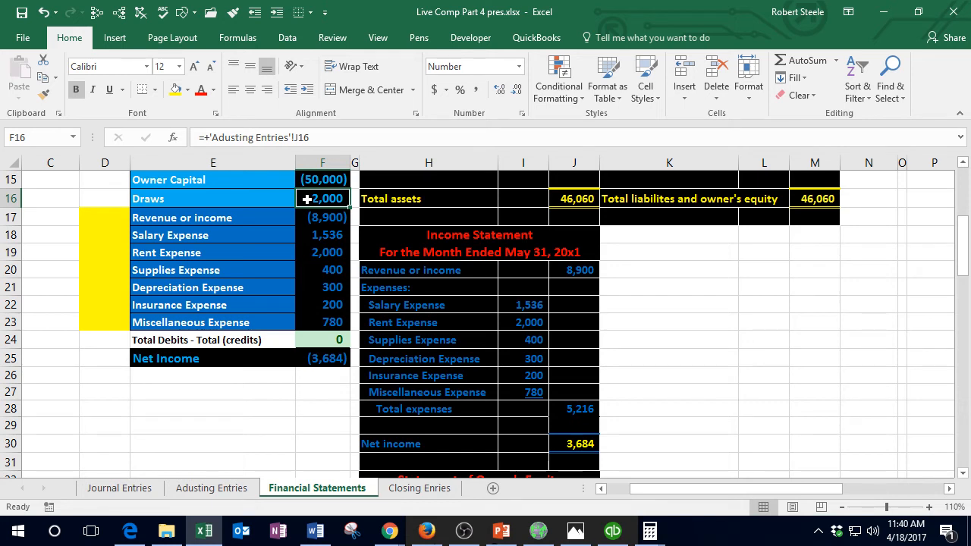
left_click(307, 180)
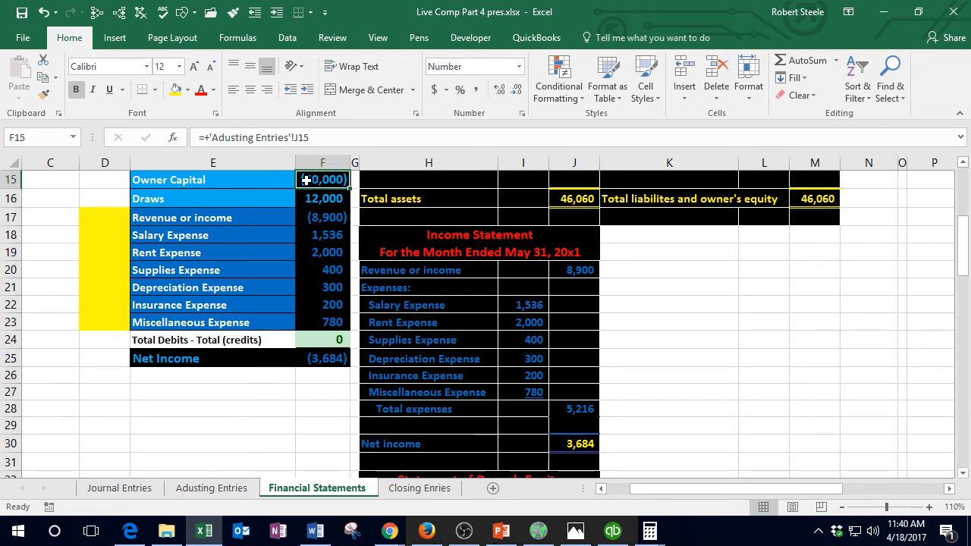
Step: Enter the label "Owner capital May 1" in H34 as the first line of the Statement of Owner's Equity
scroll(462, 353, "down", 3)
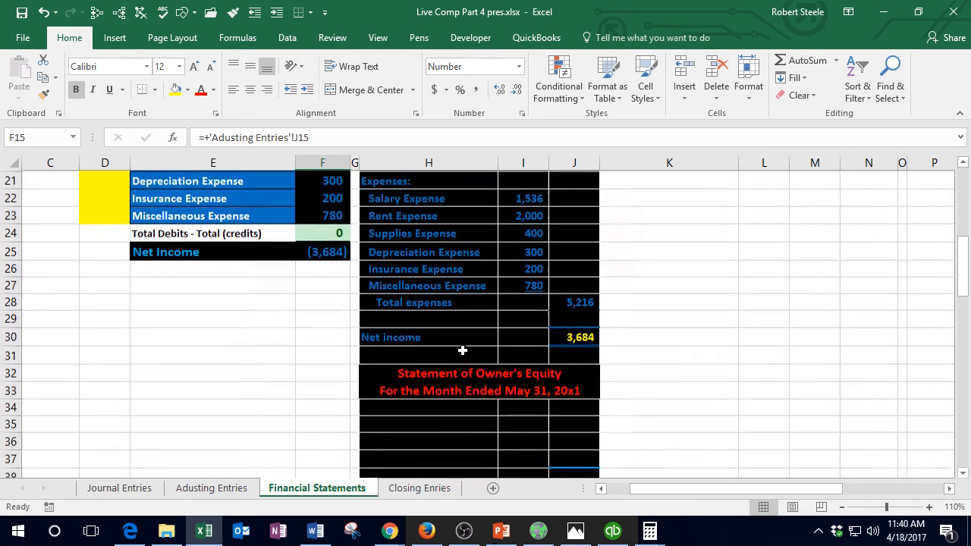
left_click(449, 353)
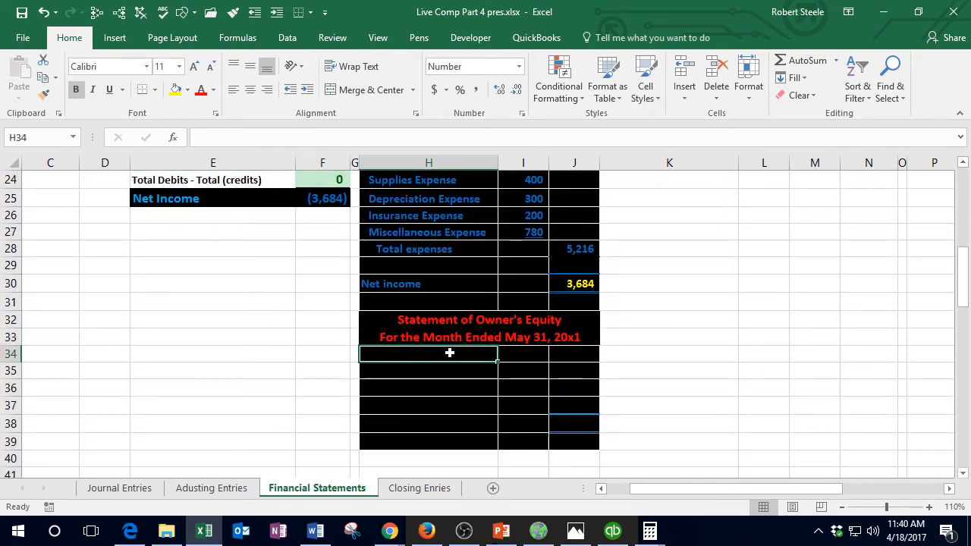
type("O")
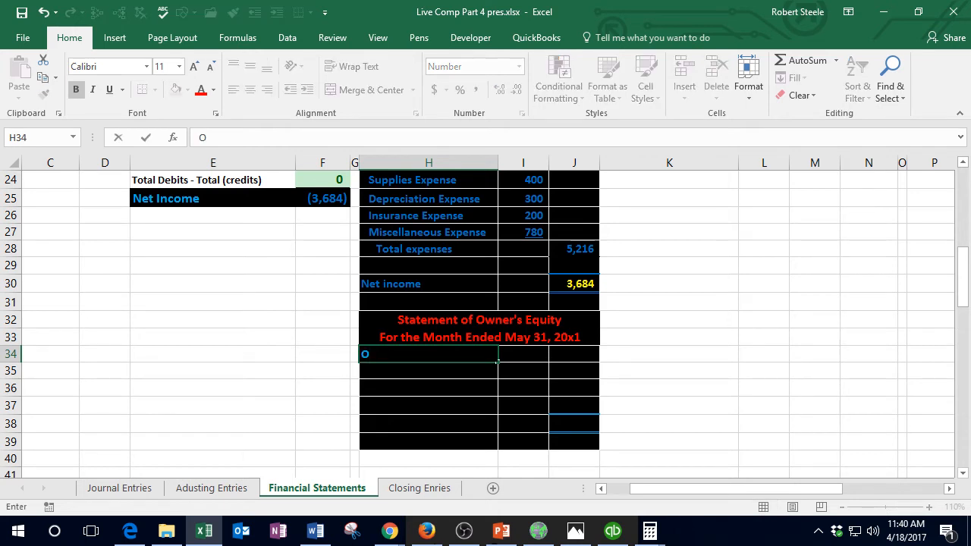
type("wner capital ")
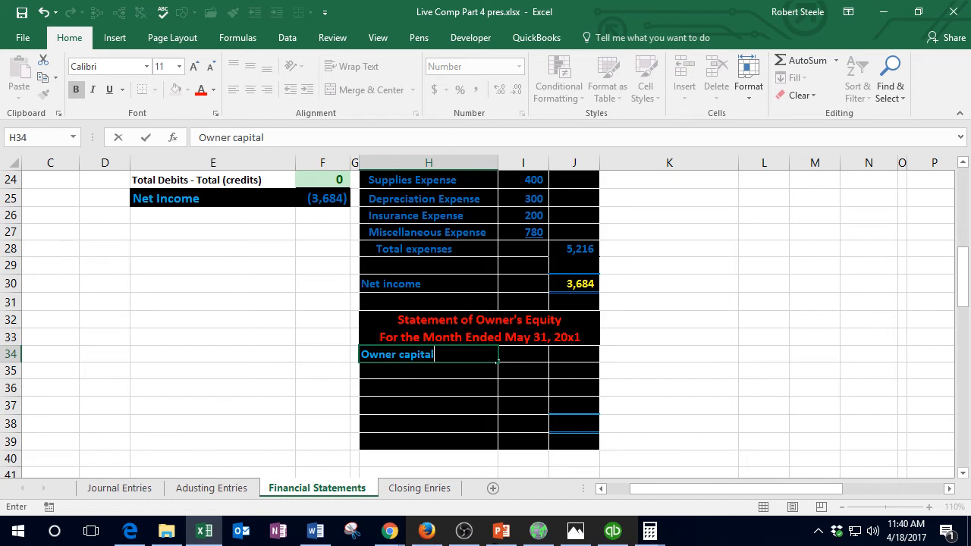
type("may 1")
key("BackSpace")
key("BackSpace")
key("BackSpace")
key("BackSpace")
key("BackSpace")
type("May 1")
key("Return")
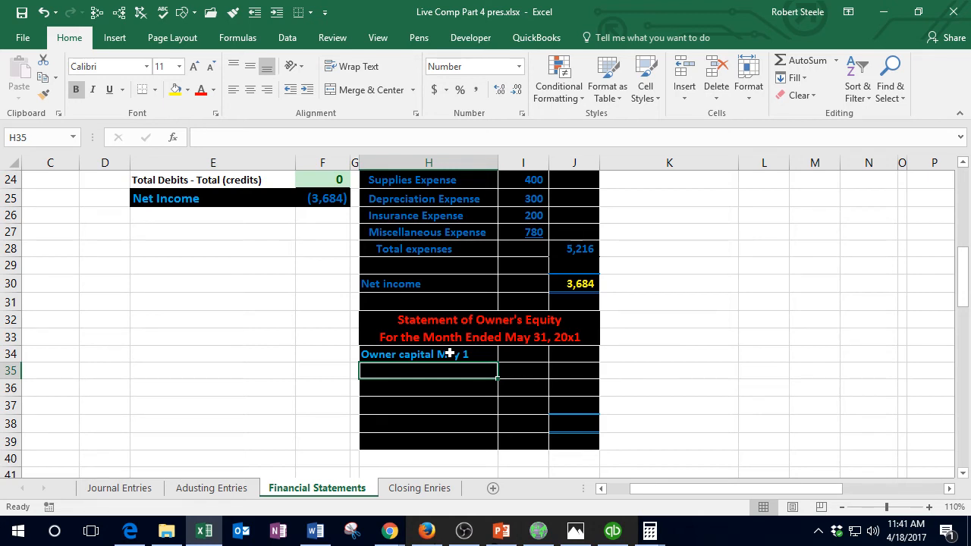
Step: Examine the Owner Capital account in the trial balance against the balance sheet accounts F5:F14 and the draws and income statement accounts F16:F23
scroll(336, 358, "up", 3)
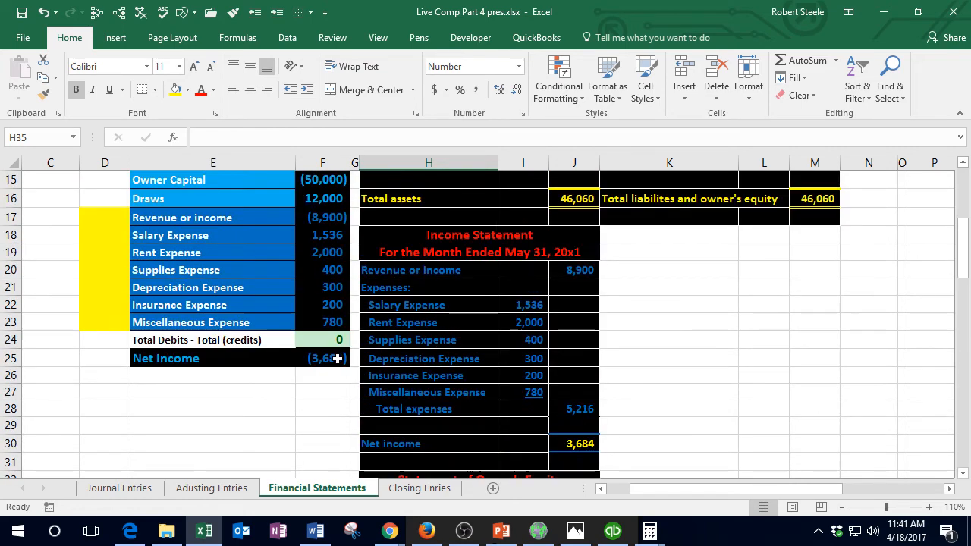
scroll(336, 358, "up", 3)
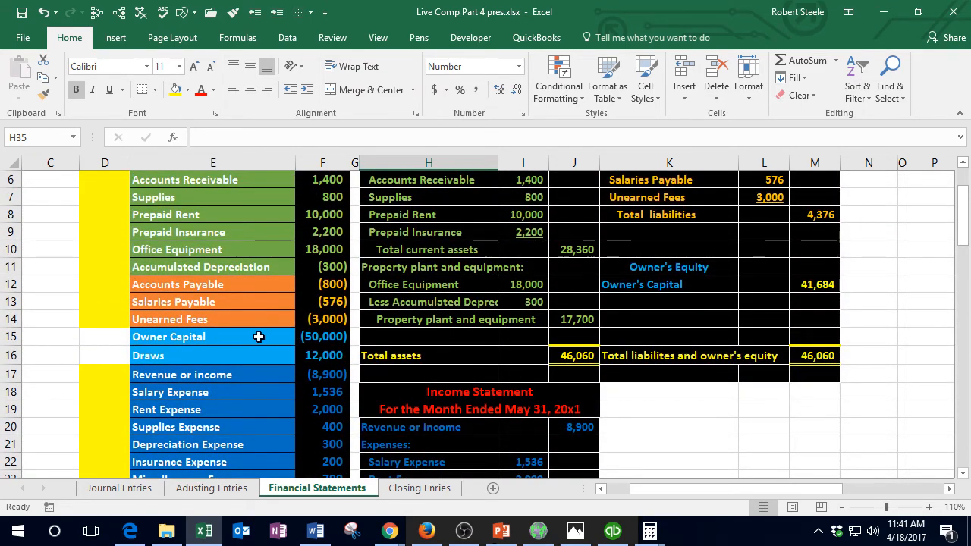
left_click(257, 337)
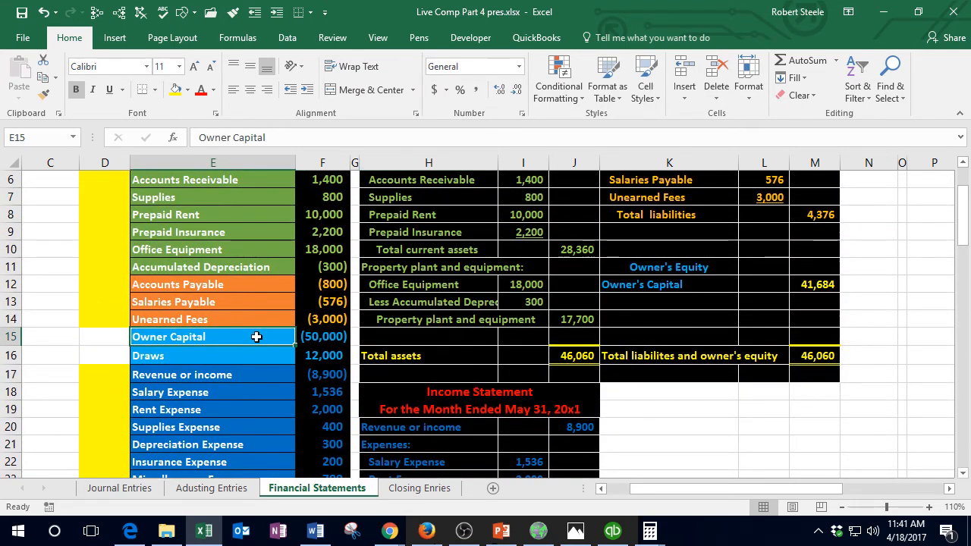
scroll(256, 337, "up", 1)
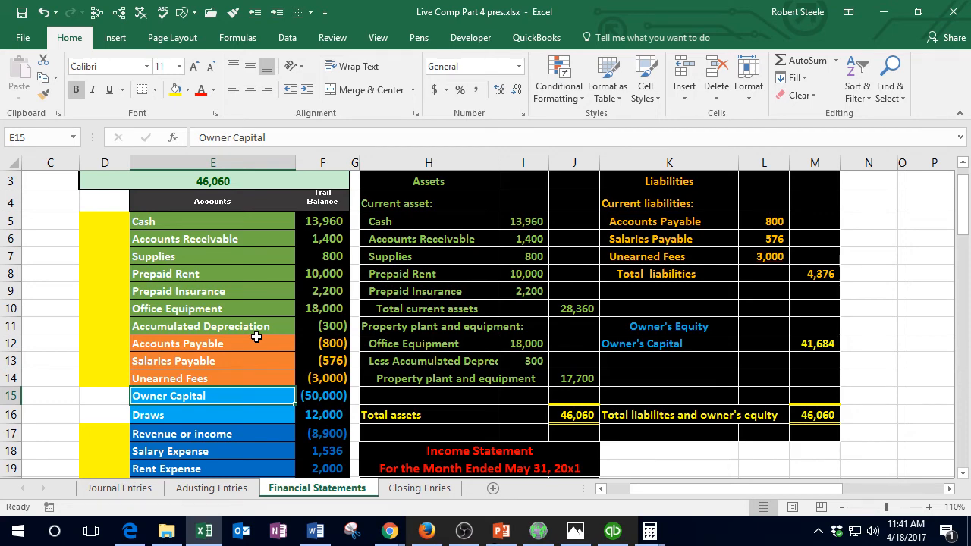
left_click_drag(321, 222, 319, 380)
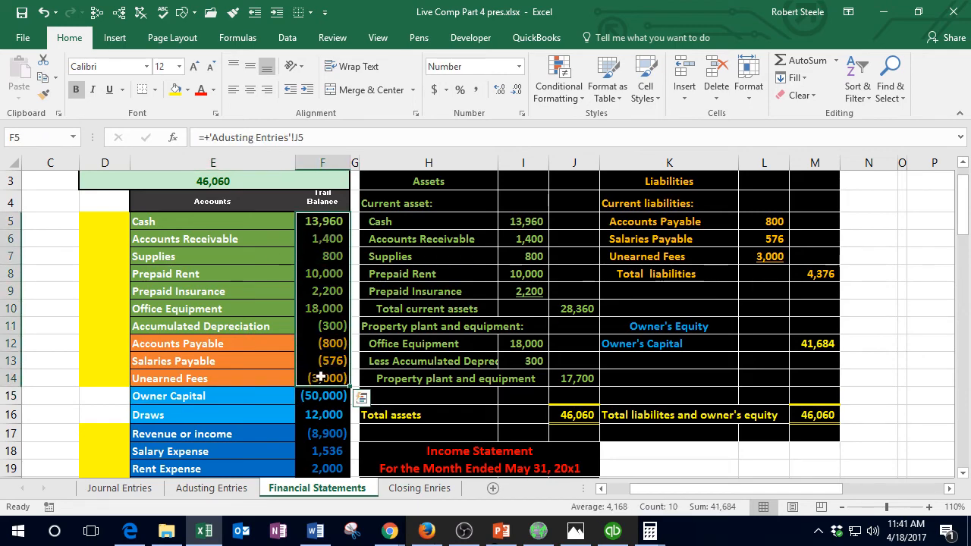
scroll(318, 378, "down", 2)
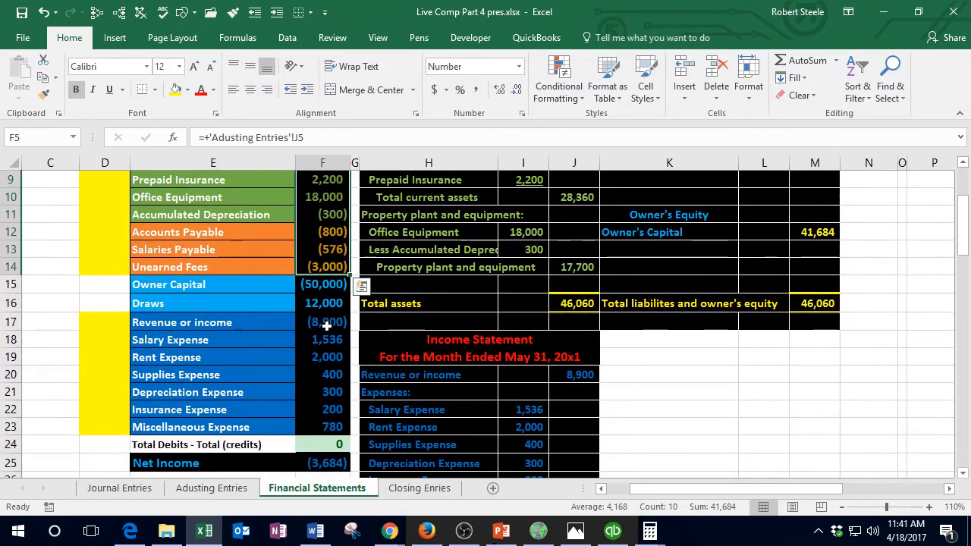
left_click_drag(323, 306, 324, 428)
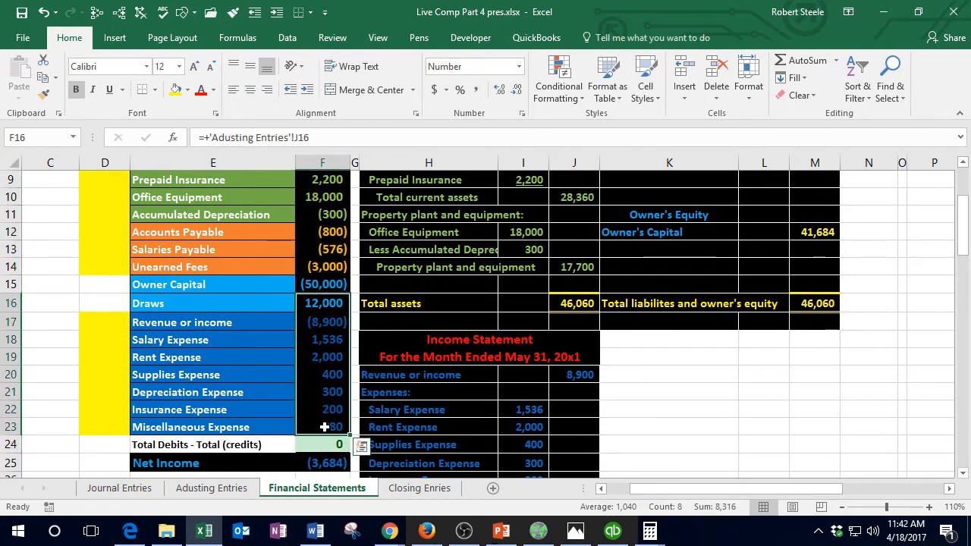
left_click(327, 285)
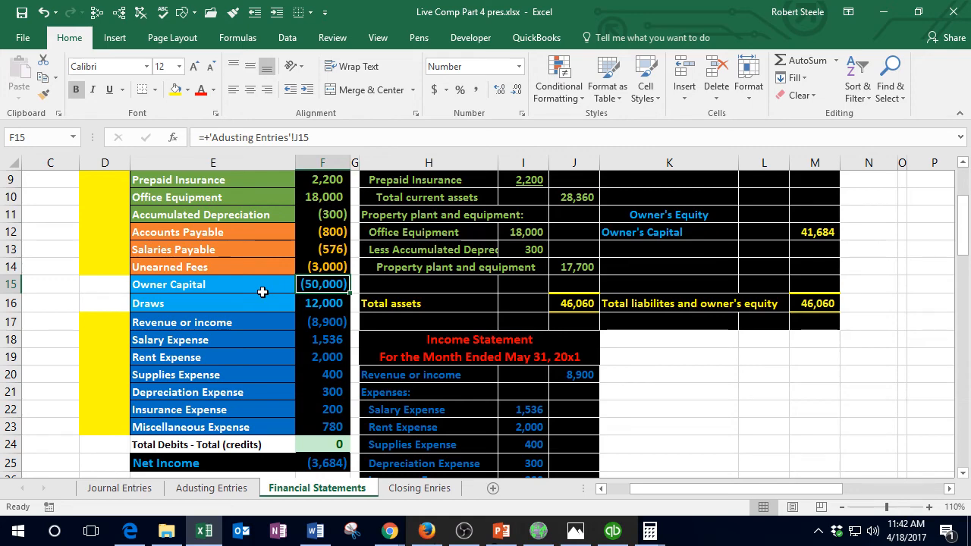
Step: Enter a beginning owner capital of 0 in J34 of the Statement of Owner's Equity
scroll(262, 292, "down", 5)
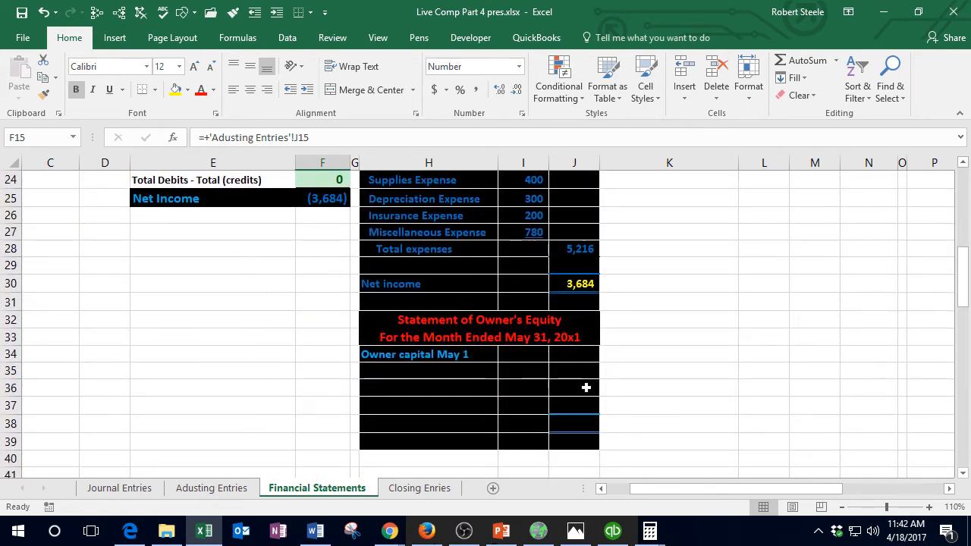
left_click(590, 354)
type("0")
key("Return")
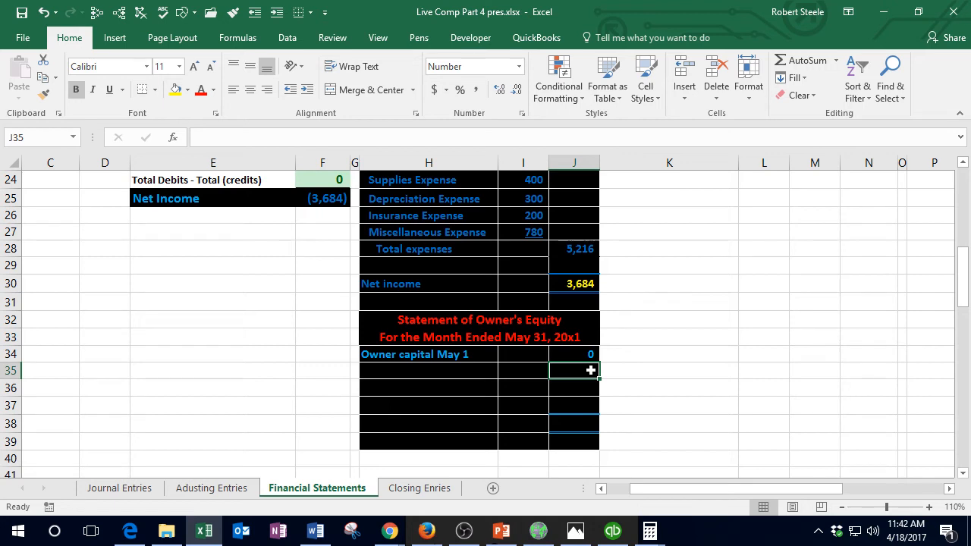
Step: Add an "Invested" line in H35 and link its amount in I35 to the trial balance's Owner Capital with -F15
left_click(424, 371)
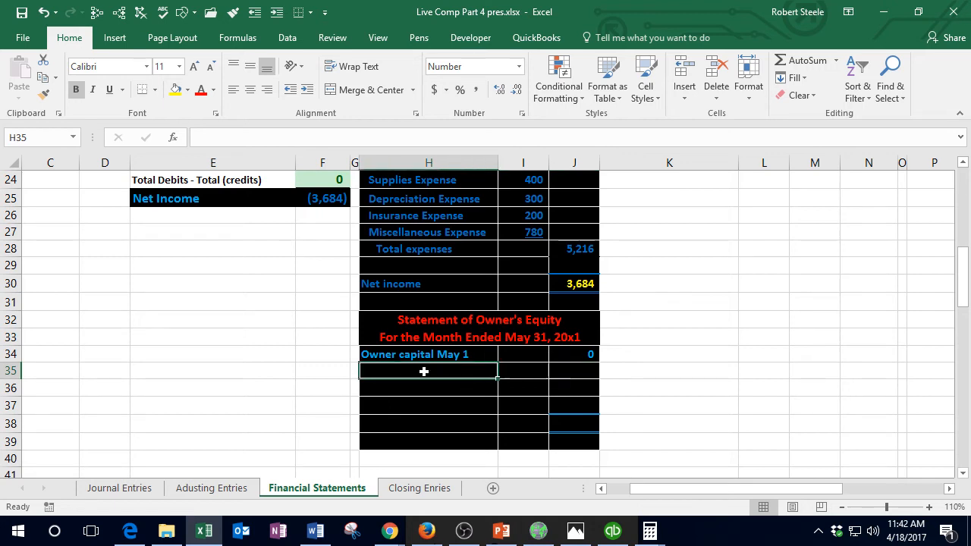
type("Inves")
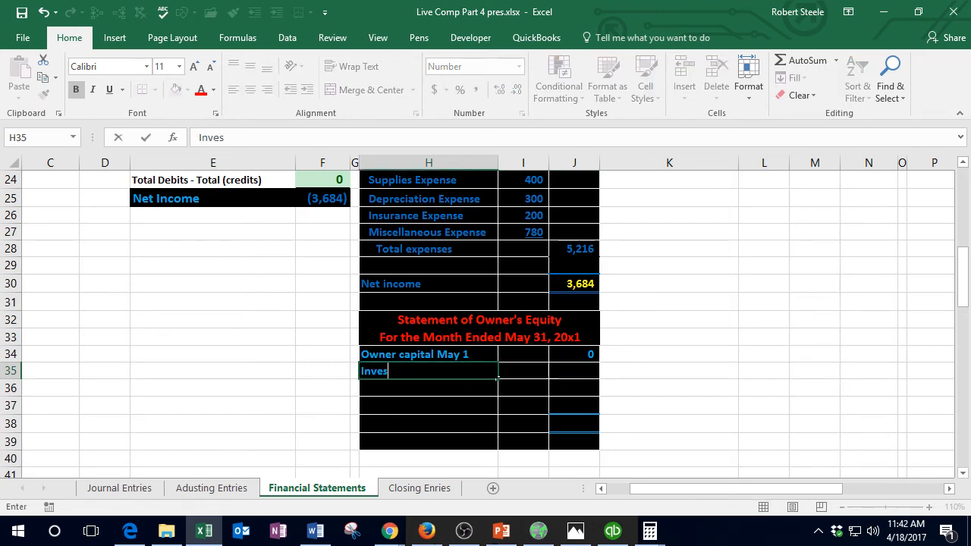
type("ted")
key("Tab")
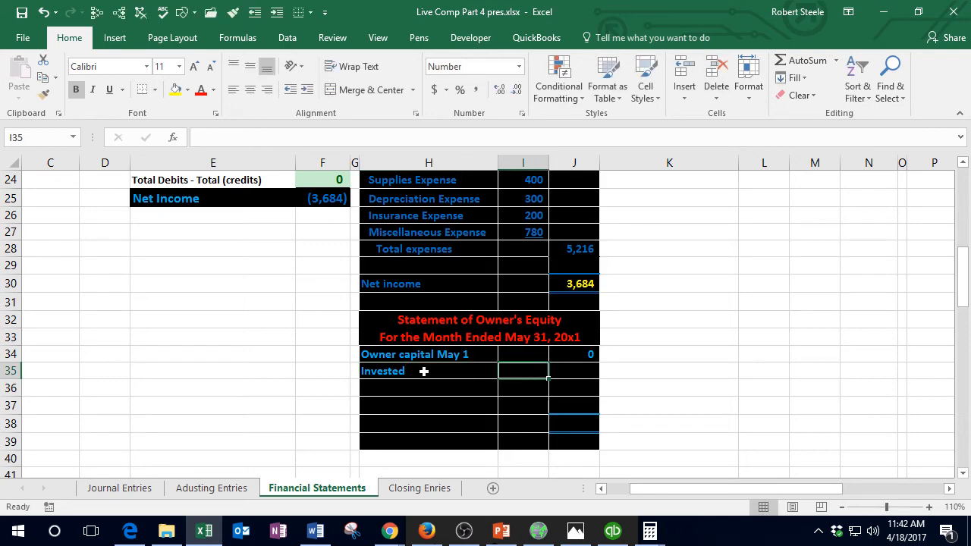
scroll(423, 371, "up", 4)
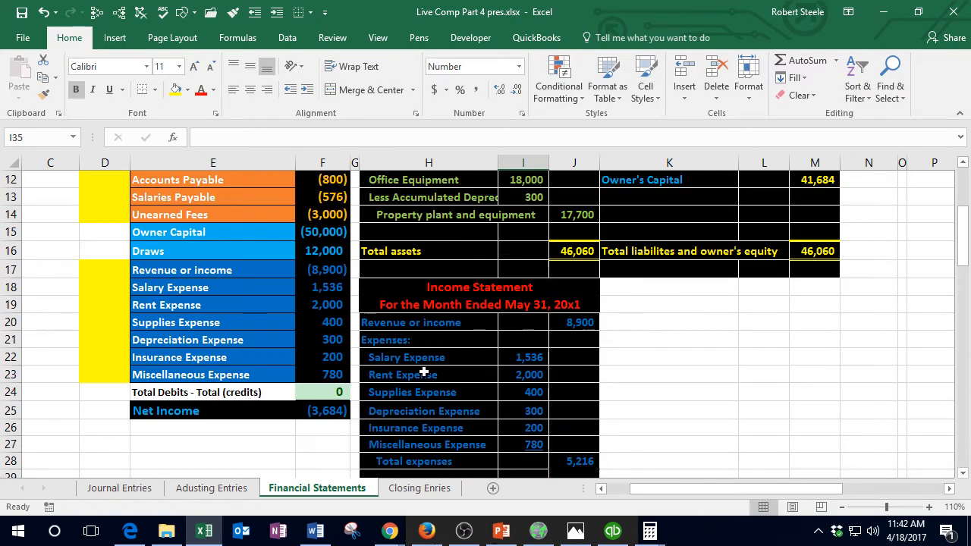
scroll(386, 324, "down", 3)
scroll(477, 438, "down", 1)
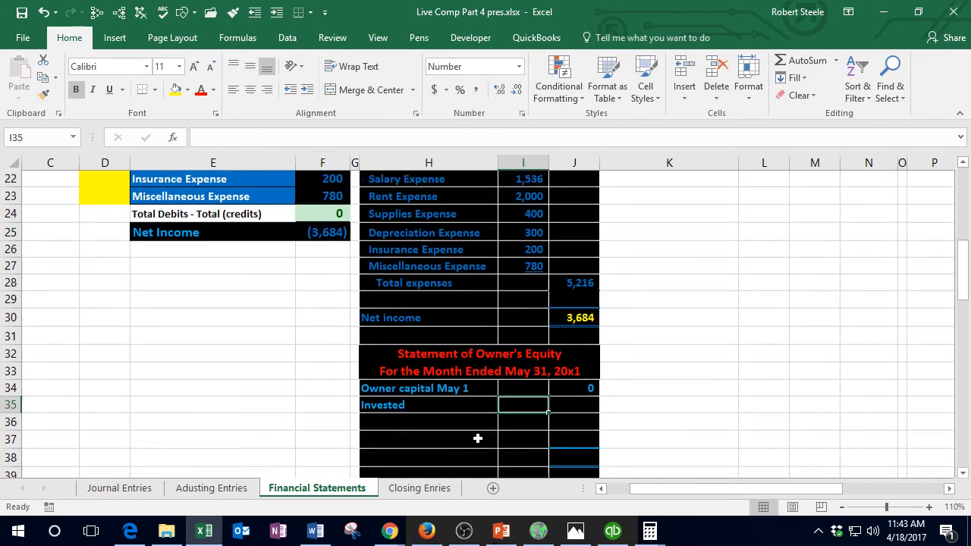
type("-")
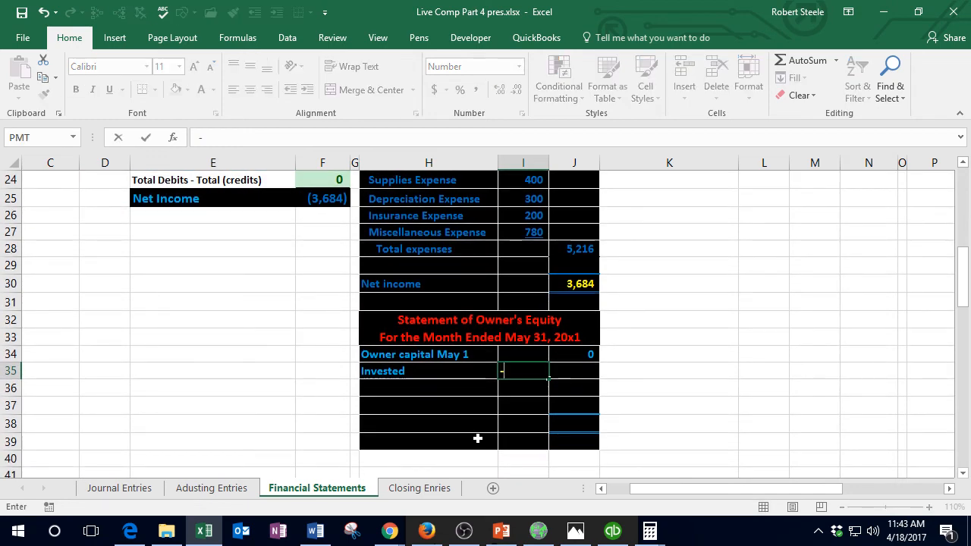
scroll(477, 439, "up", 4)
left_click(326, 234)
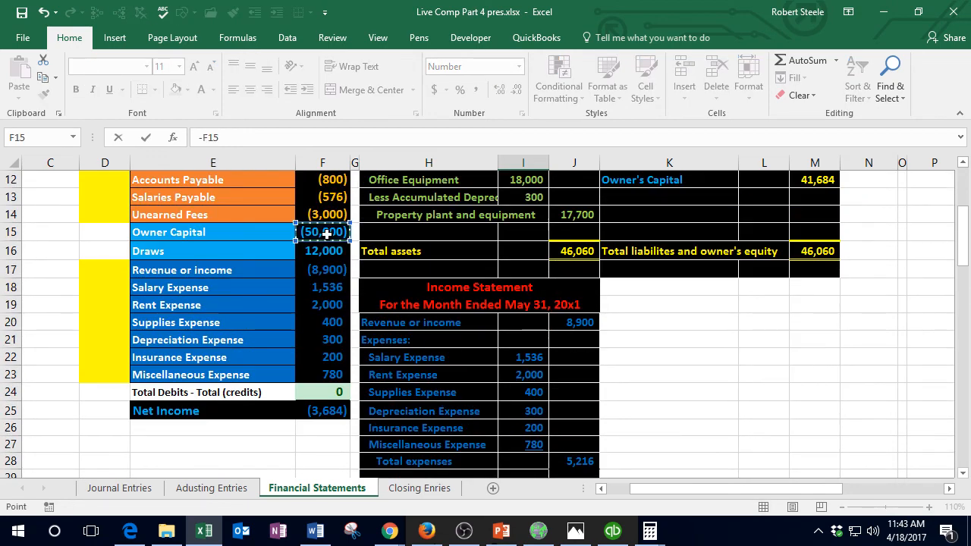
key("Return")
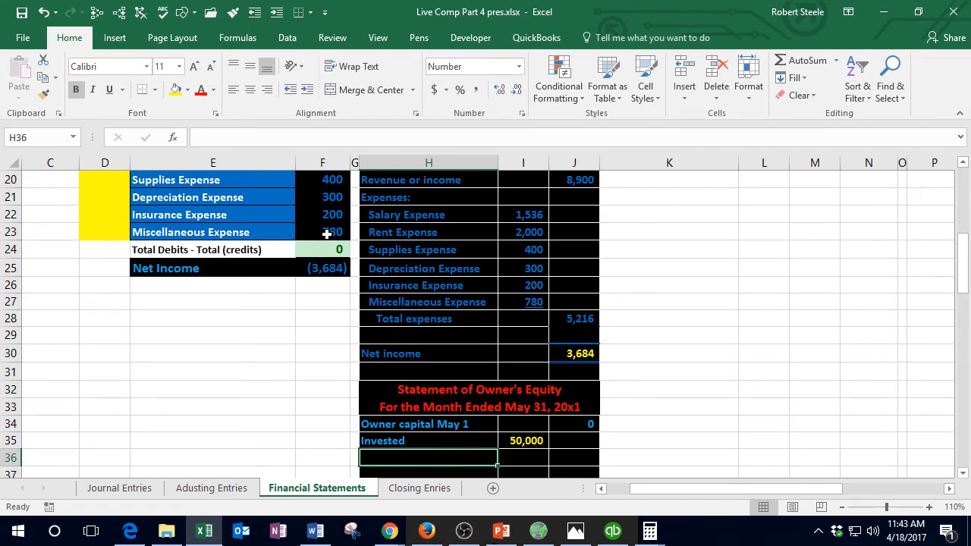
Step: Add a "Net income" line in H36 and link its amount in I36 to the income statement with =J30
type("Net income")
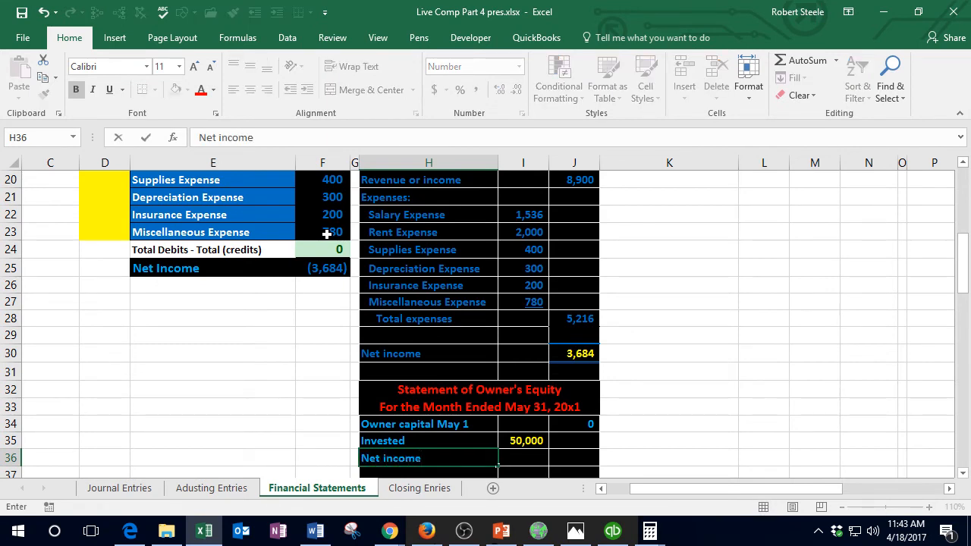
key("Tab")
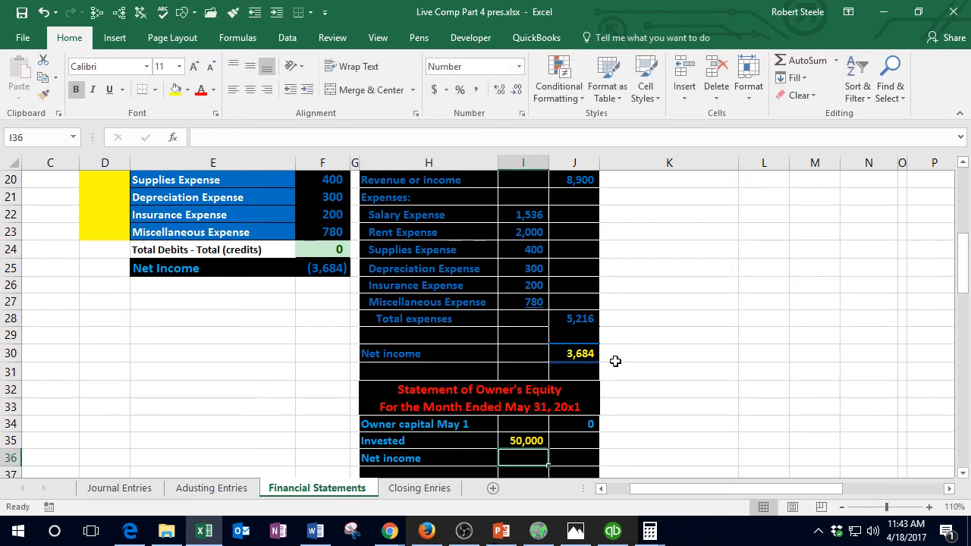
type("=")
left_click(598, 345)
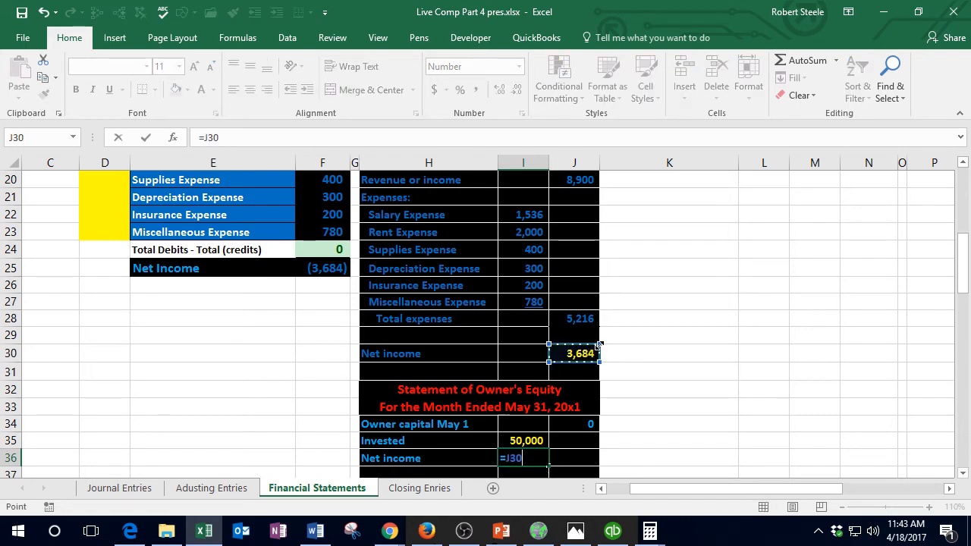
key("Return")
Step: Copy the cell formatting of the Invested amount in I35 onto the net income amount in I36
left_click(519, 418)
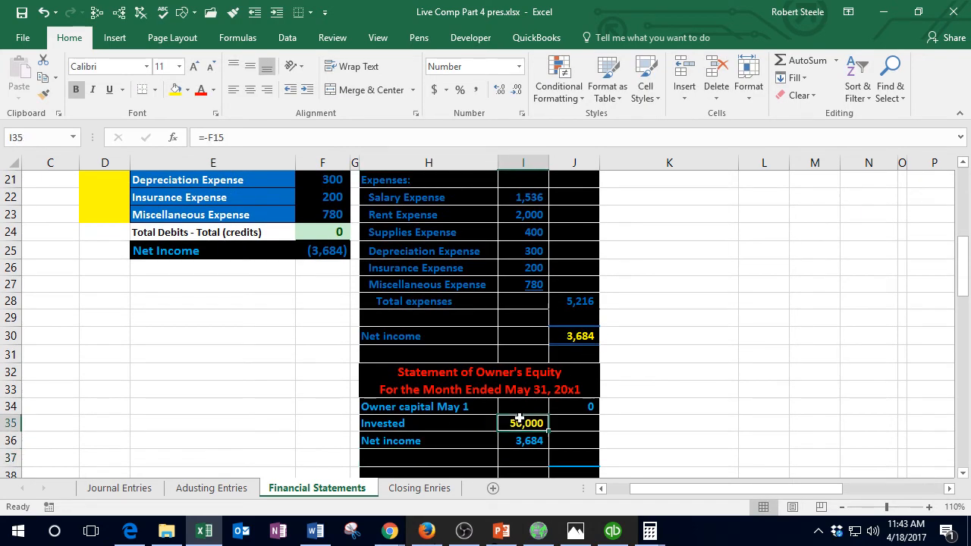
left_click(44, 93)
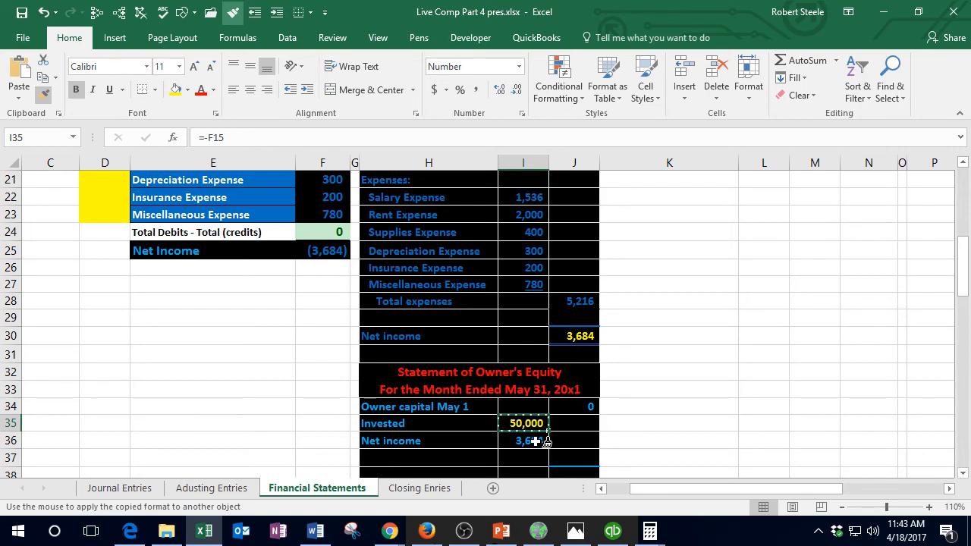
left_click(534, 441)
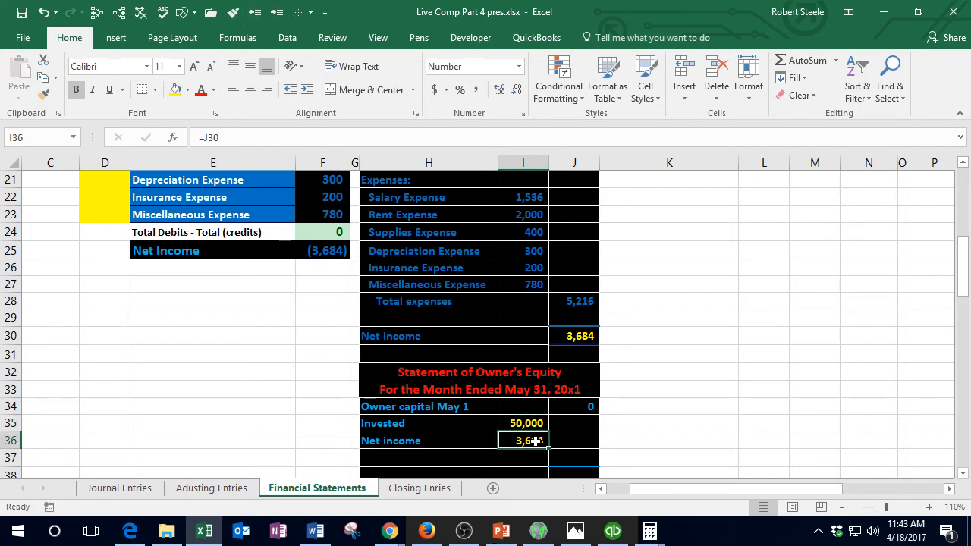
Step: Add a "Draws" line in H37 of the Statement of Owner's Equity
left_click(437, 458)
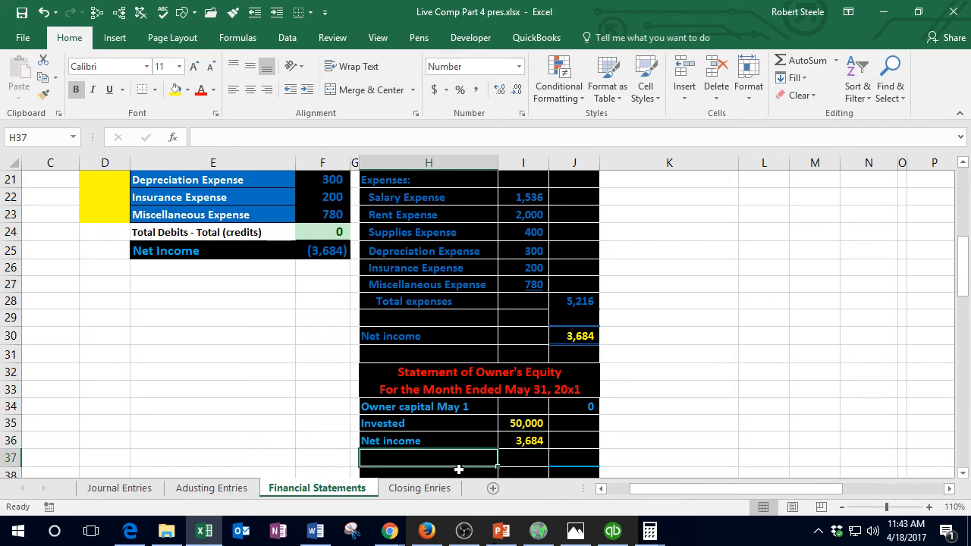
scroll(258, 327, "up", 2)
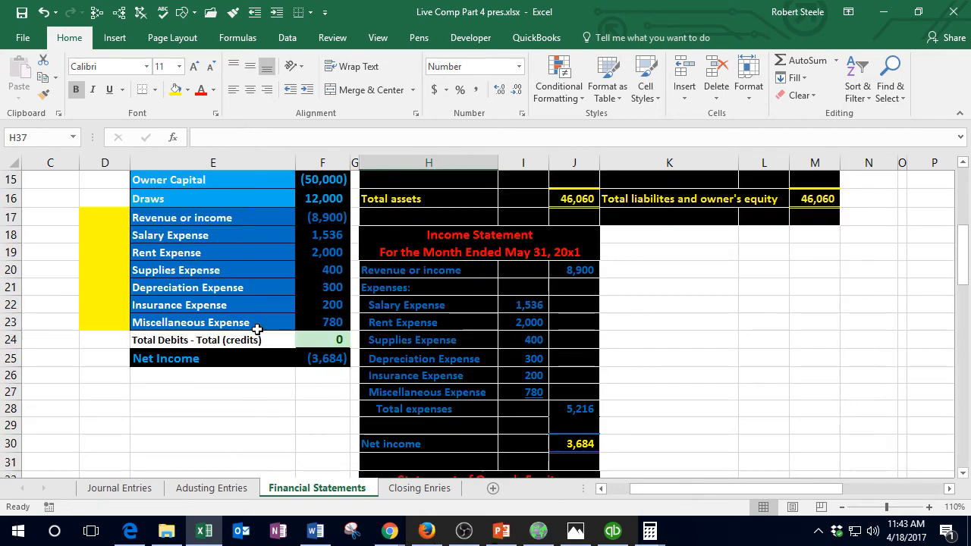
scroll(300, 372, "down", 3)
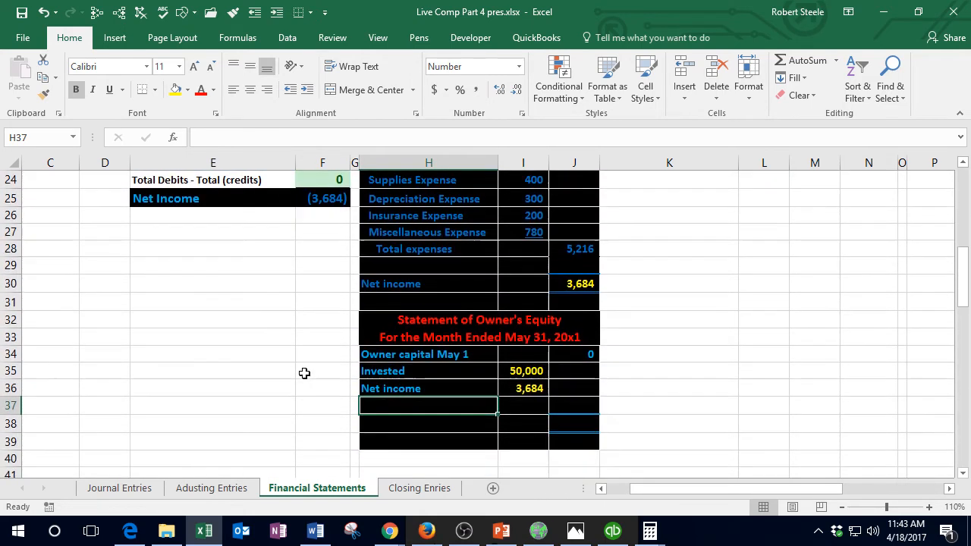
type("Draws")
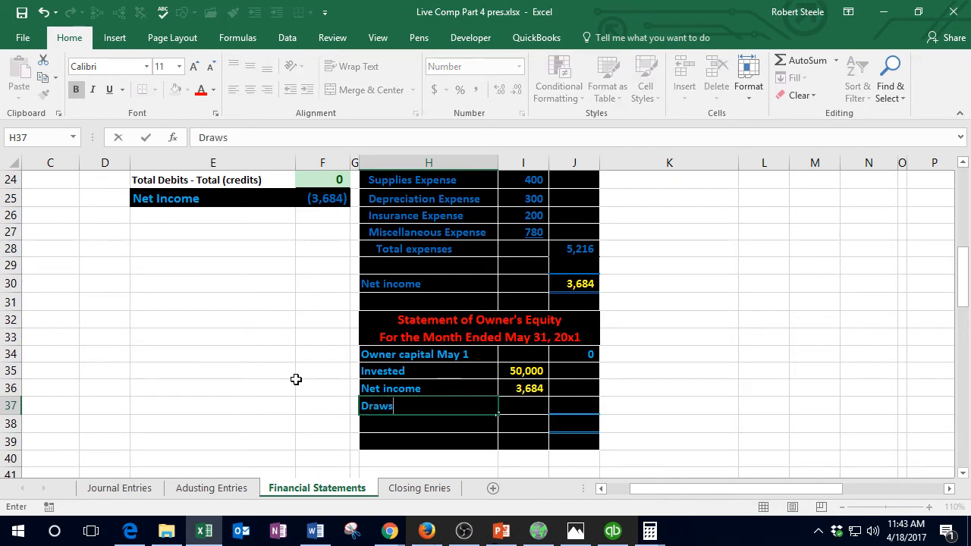
key("Tab")
Step: Link the Draws amount in I37 to the trial balance's Draws account with =F16
scroll(295, 379, "up", 3)
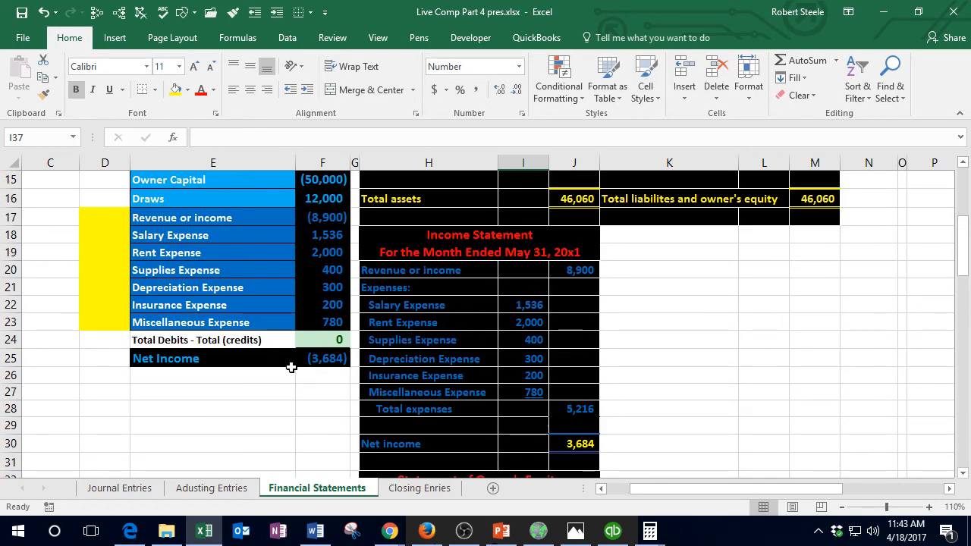
left_click(316, 198)
scroll(288, 303, "down", 3)
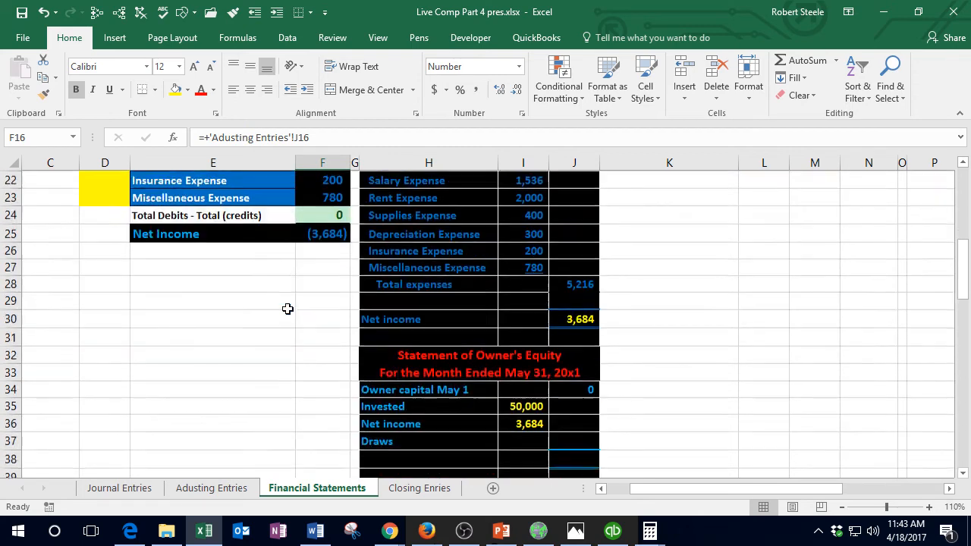
left_click(512, 408)
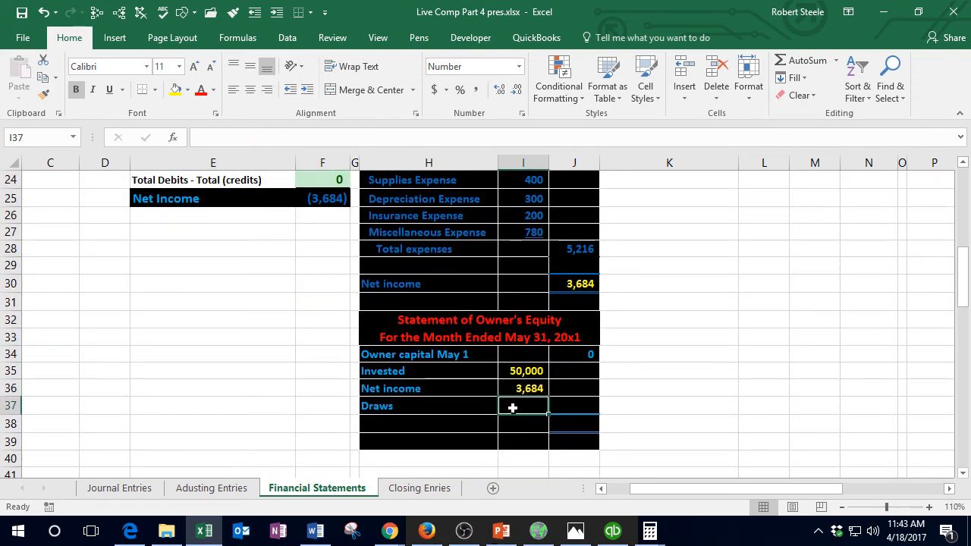
type("=")
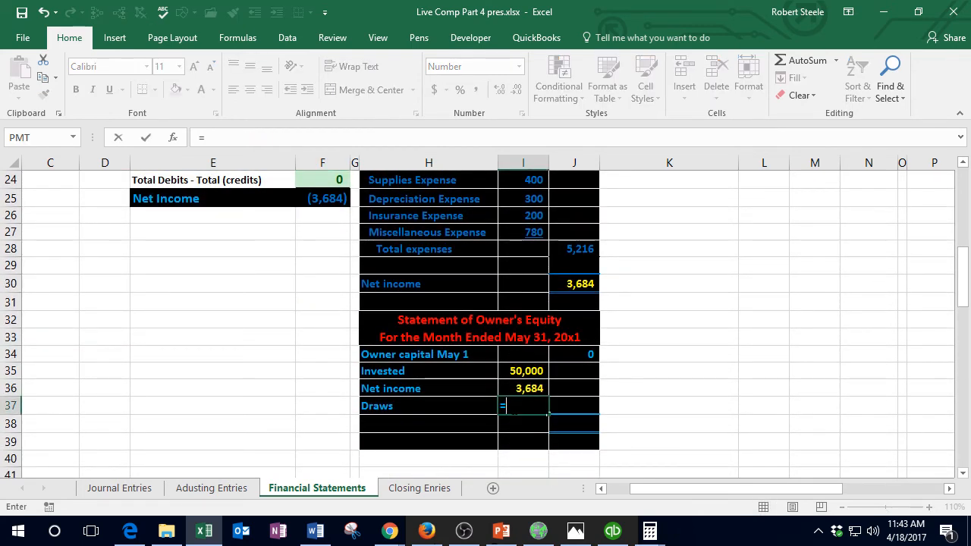
scroll(512, 408, "up", 4)
left_click(324, 255)
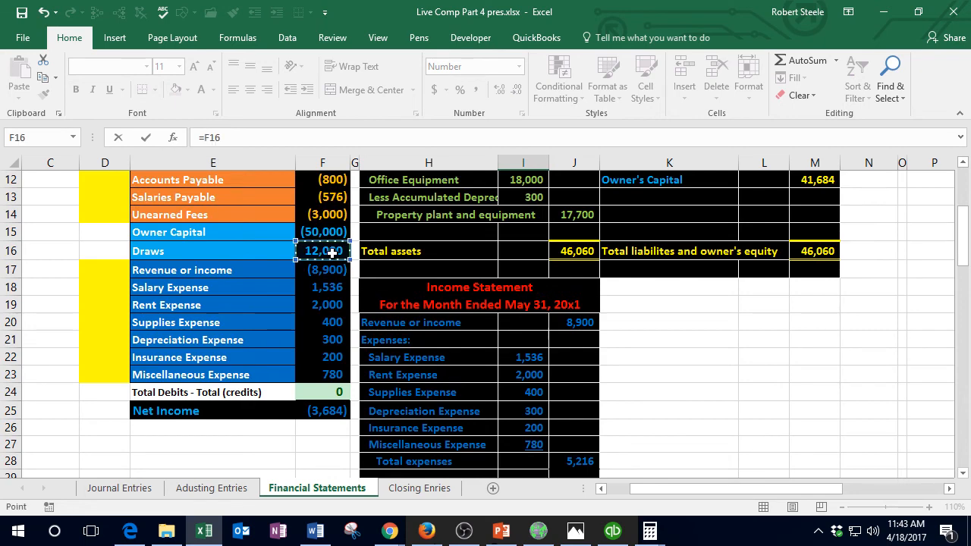
key("Return")
Step: Shift the total underline borders in column J down one row to J38 and J39 by copying cell formats with Format Painter
scroll(331, 251, "down", 4)
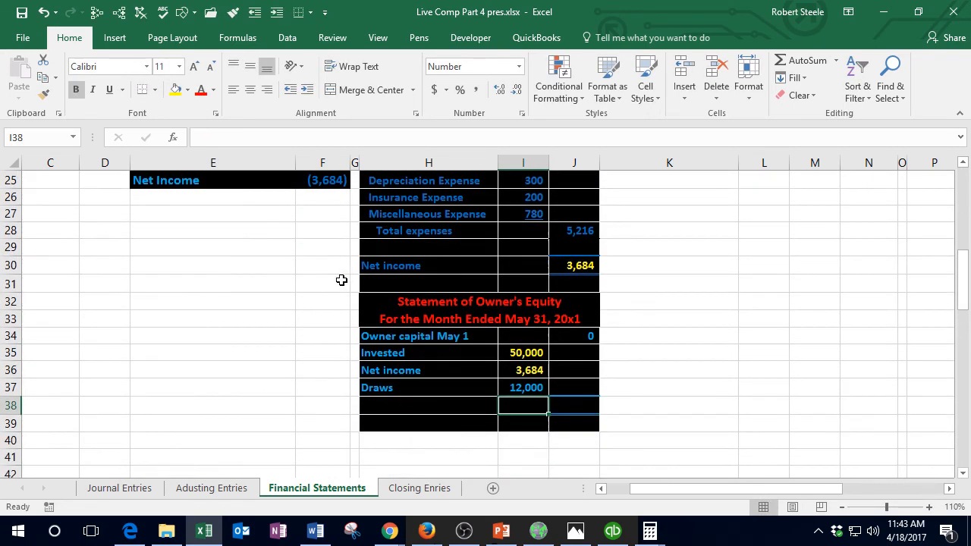
left_click(581, 388)
left_click(46, 95)
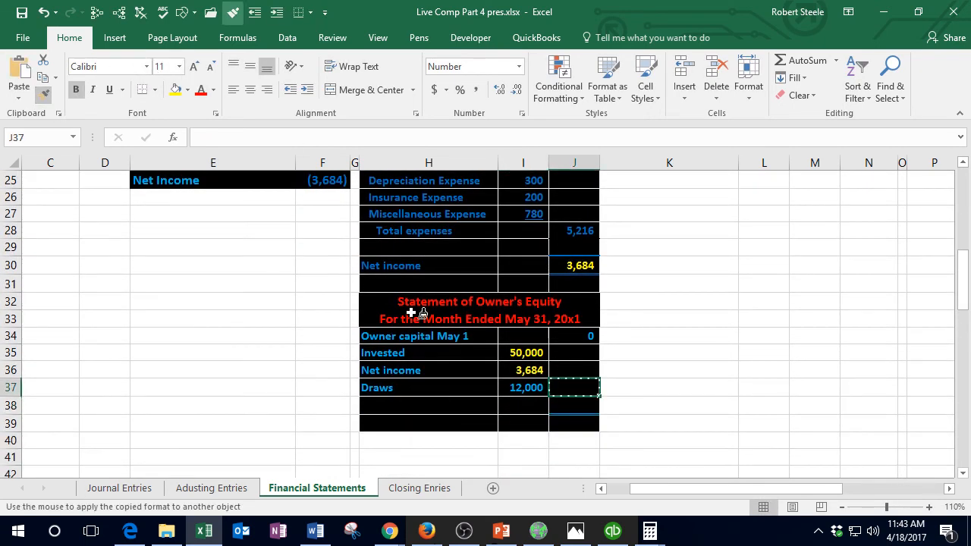
left_click(577, 357)
left_click(581, 407)
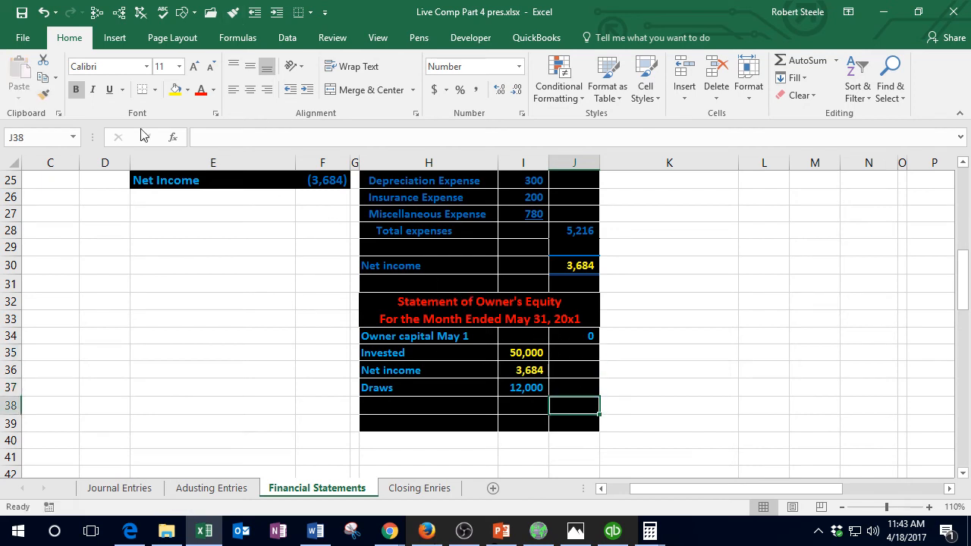
left_click(45, 95)
left_click(586, 420)
left_click(582, 388)
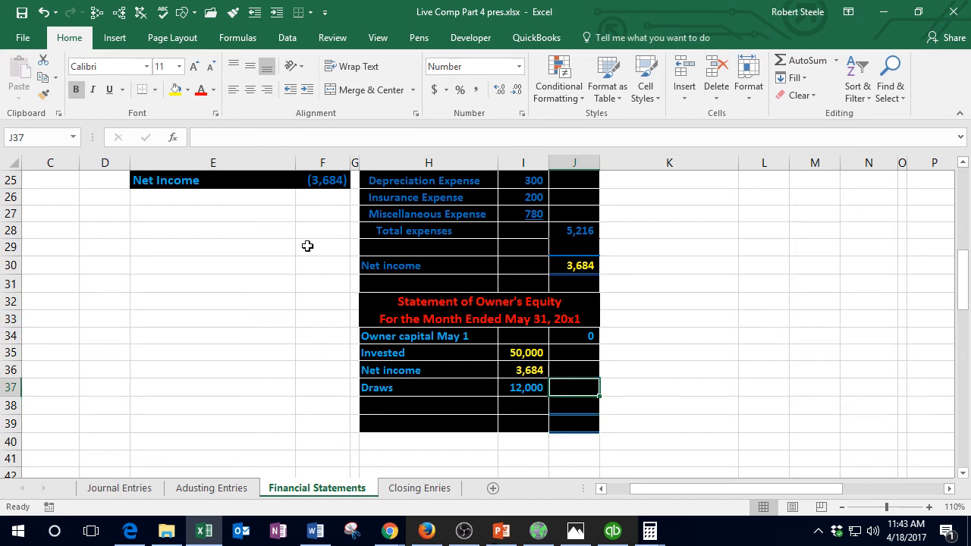
left_click(46, 95)
left_click(575, 406)
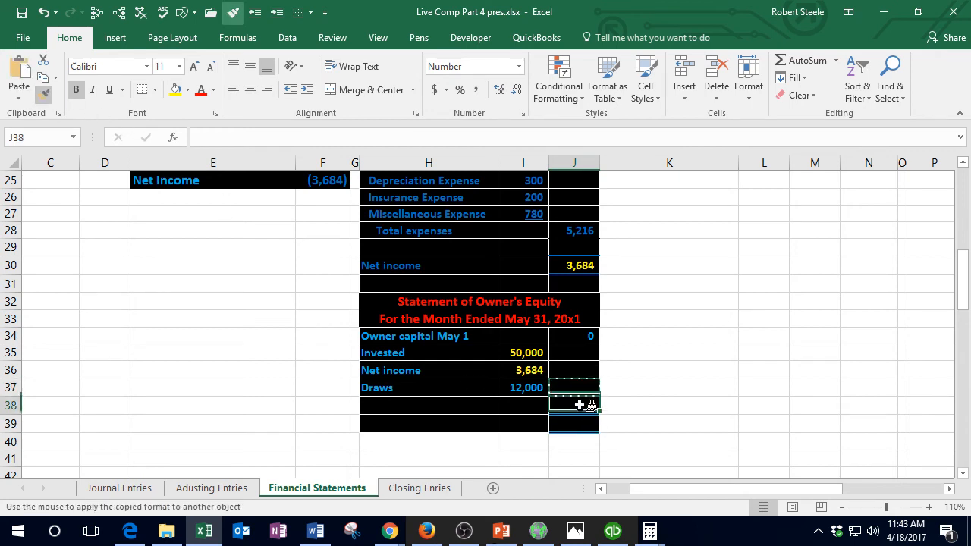
Step: Add an "Increase" line in H38 below Draws in the Statement of Owner's Equity
left_click(473, 403)
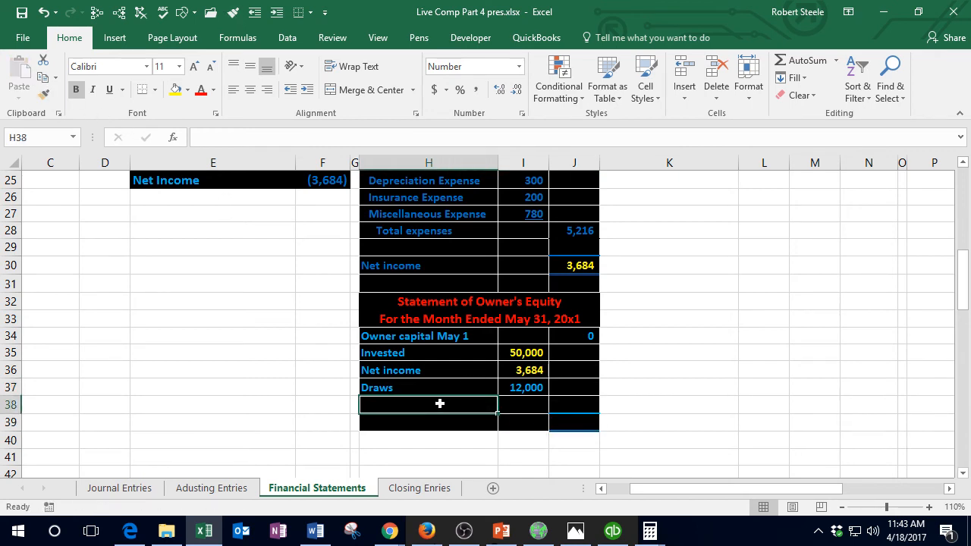
type("Incre")
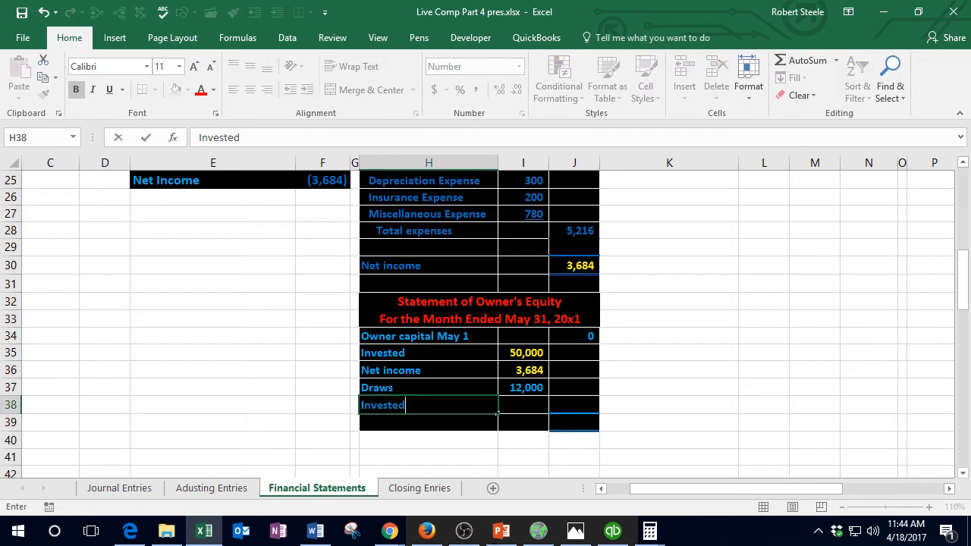
key("BackSpace")
key("BackSpace")
type("rease")
key("Tab")
key("Tab")
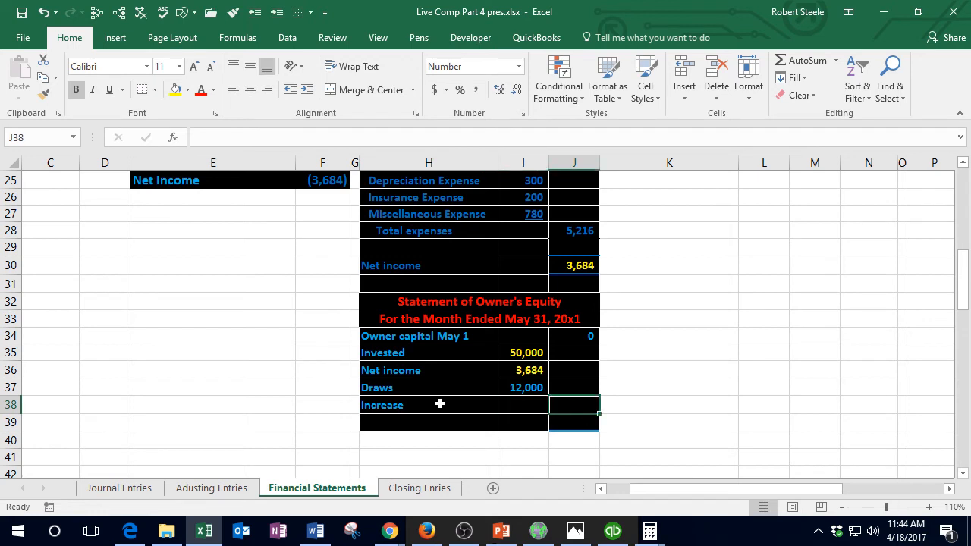
Step: Underline the Draws amount in I37
left_click(534, 388)
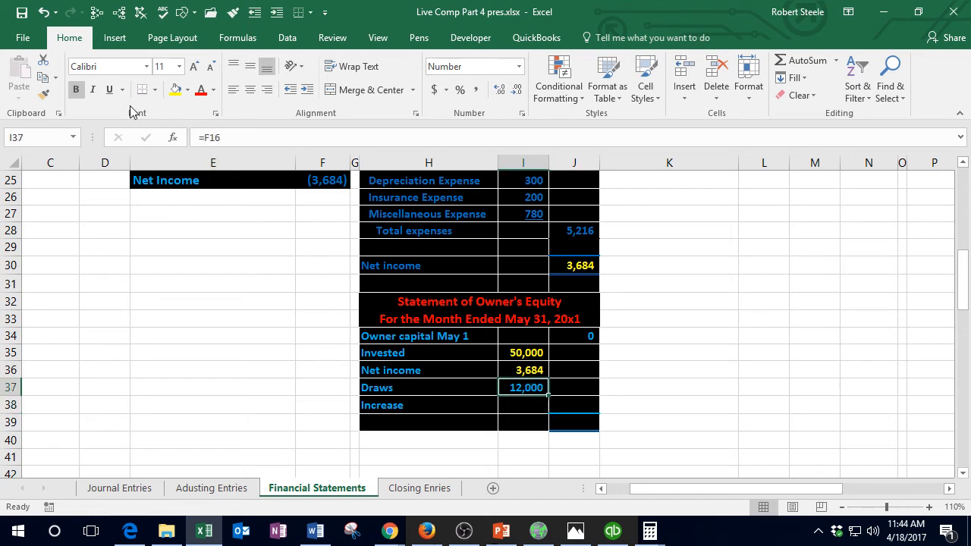
left_click(109, 90)
left_click(576, 404)
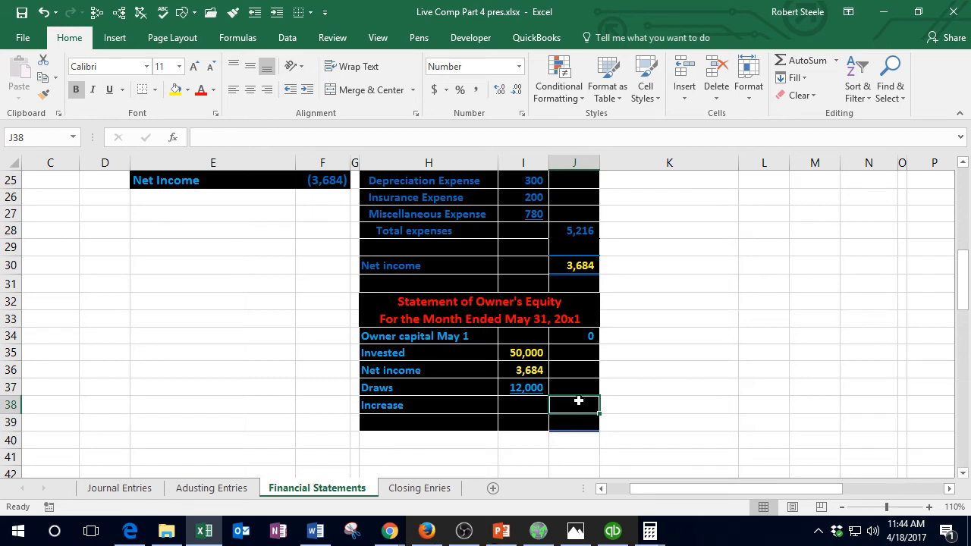
Step: Compare the beginning owner capital in J34 and the Invested amount in I35 with Owner Capital in F15 of the trial balance
left_click(584, 335)
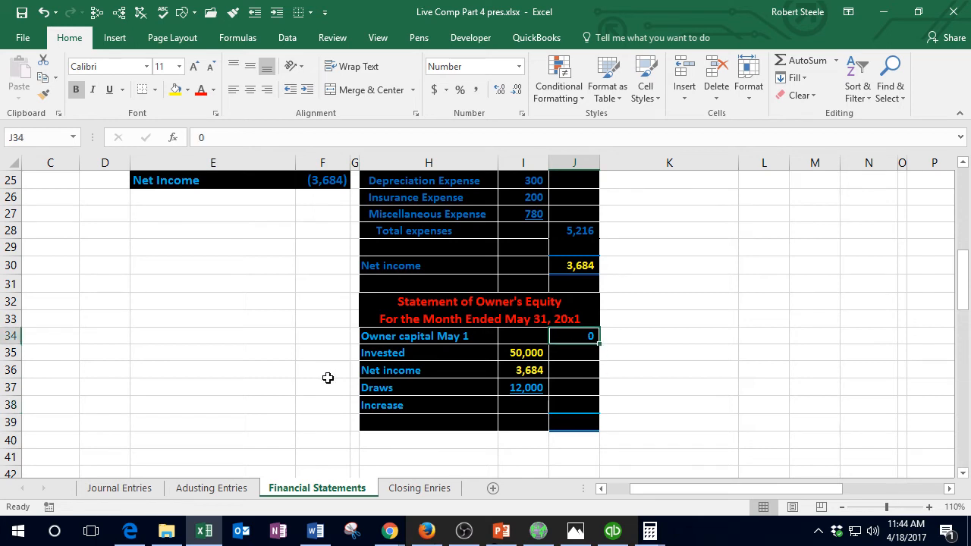
left_click(500, 355)
scroll(261, 429, "up", 4)
scroll(261, 429, "up", 3)
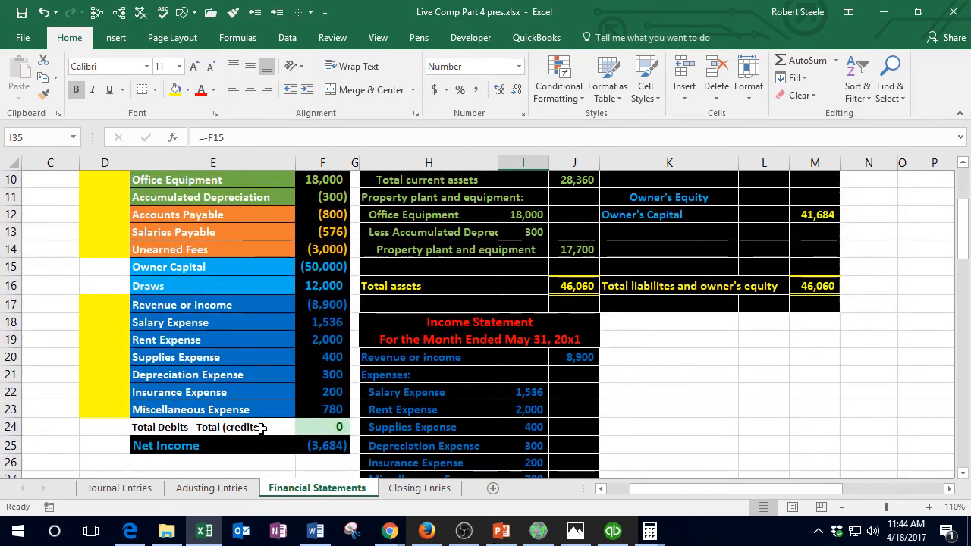
left_click(316, 267)
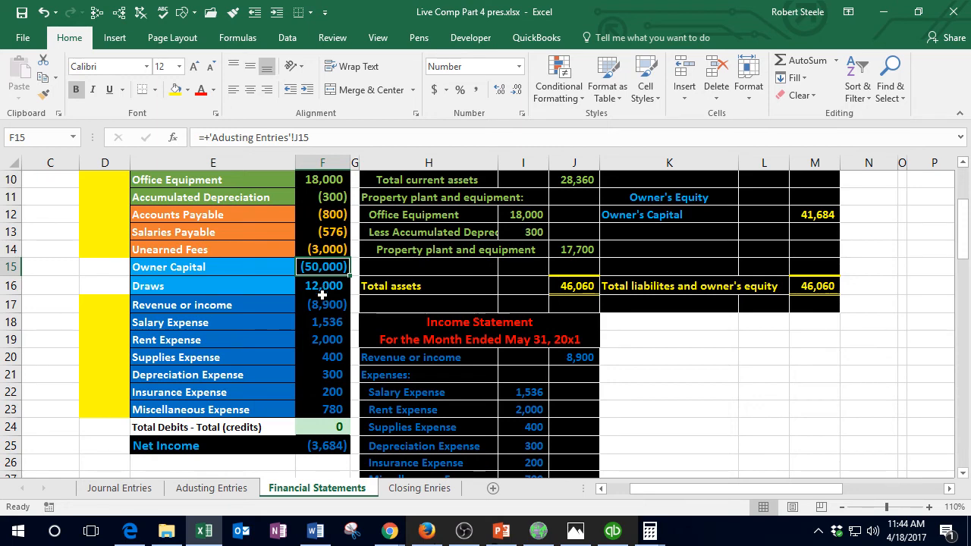
Step: On the Journal Entries sheet, look up Owner Capital in trial balance cell M15 and find its account in the General Ledger
left_click(119, 489)
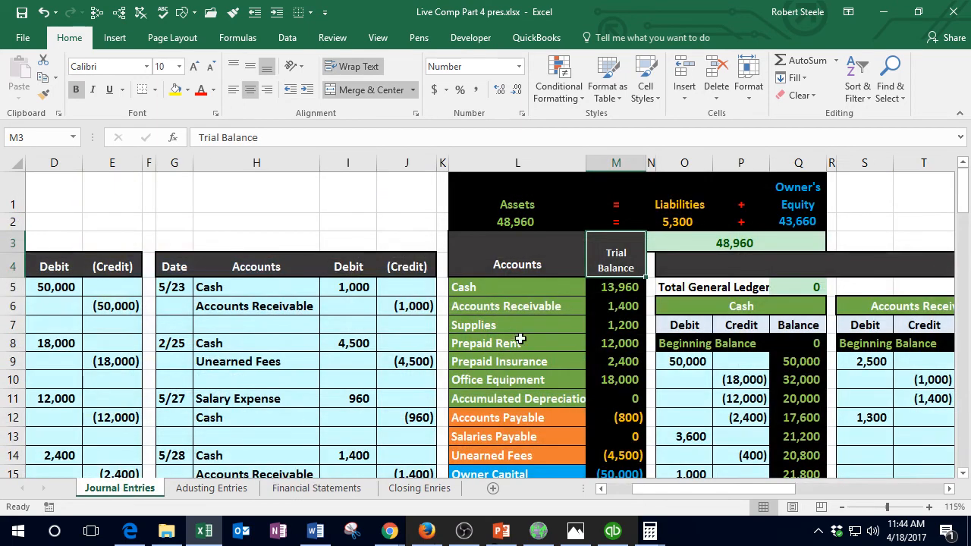
left_click(572, 340)
scroll(572, 338, "down", 2)
left_click(607, 332)
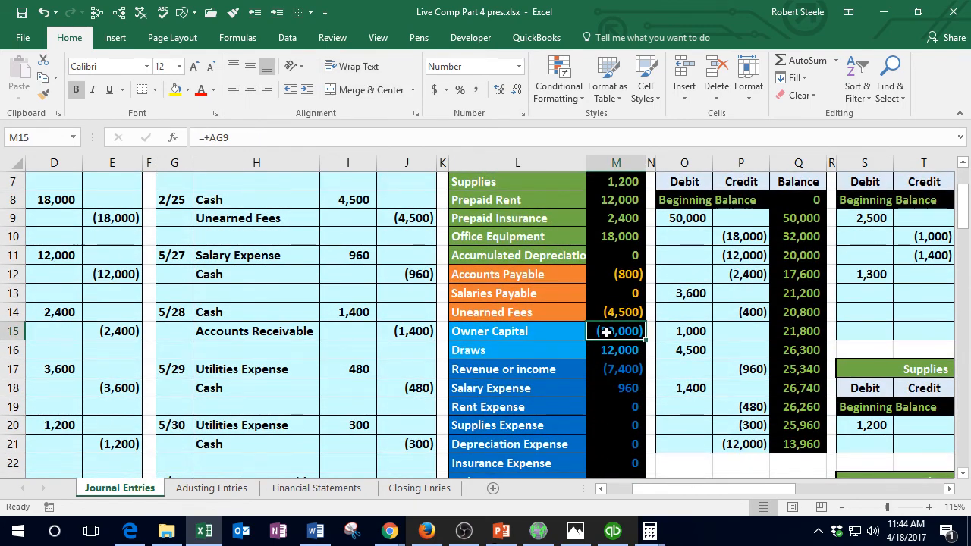
key("Right")
key("Right")
key("Right")
key("Right")
key("Right")
key("Right")
key("Right")
key("Right")
key("Right")
key("Right")
key("Right")
key("Right")
key("Right")
key("Right")
key("Right")
key("Right")
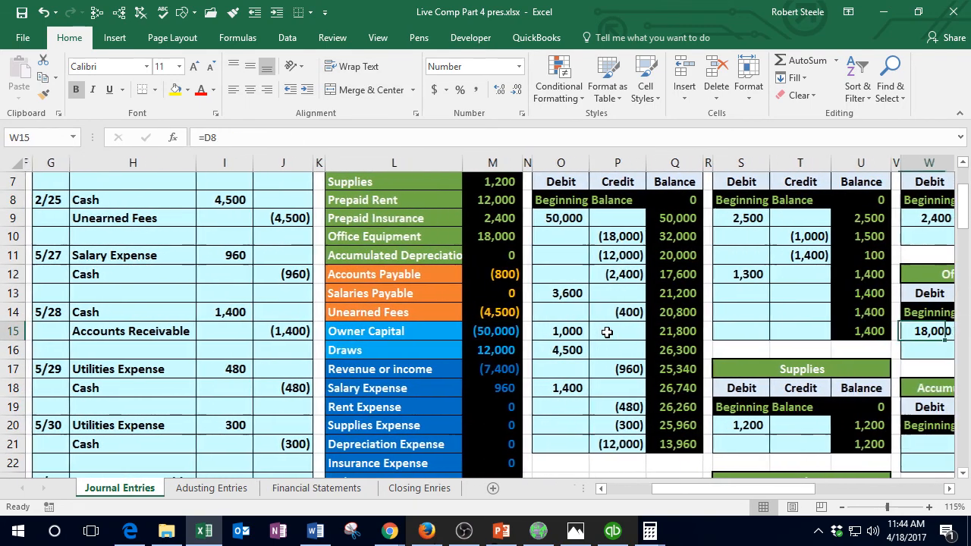
key("Right")
key("Right")
key("Right")
key("Right")
key("Right")
key("Right")
key("Right")
key("Right")
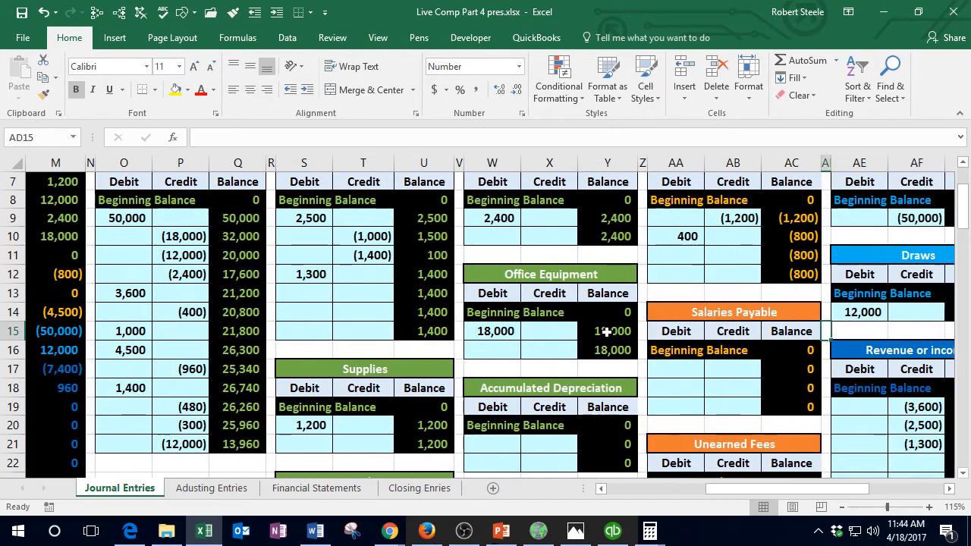
key("Right")
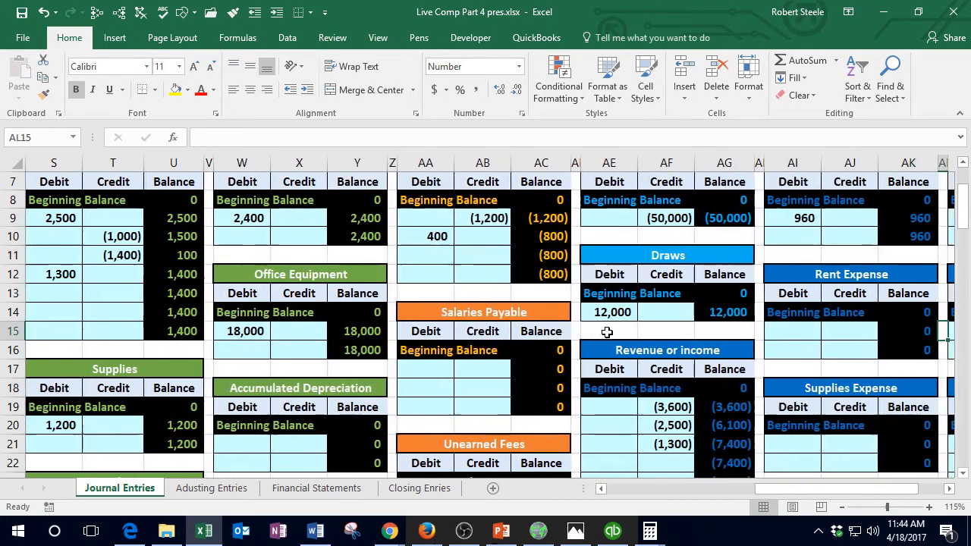
scroll(612, 328, "up", 1)
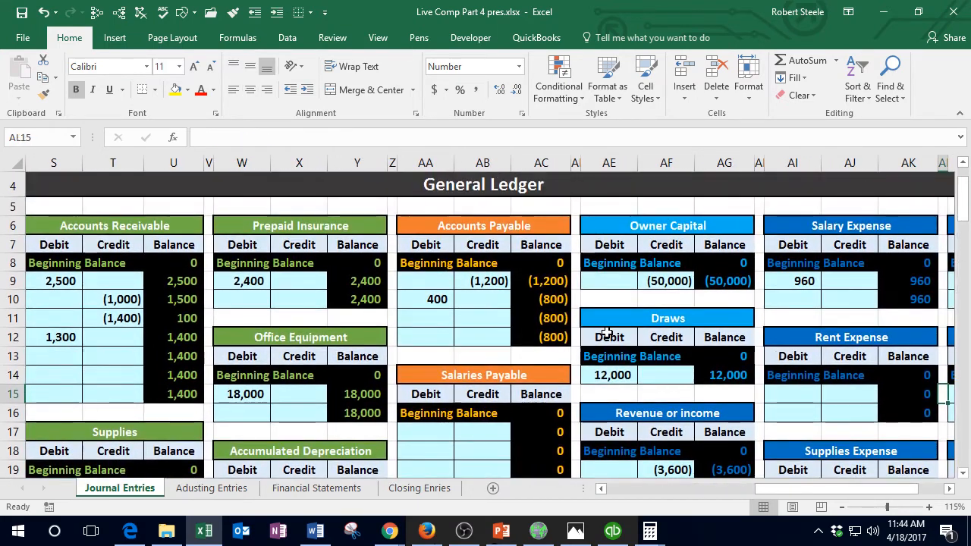
Step: Trace the precedents and dependents of Owner Capital's ledger credit in AF9 and follow the arrow back to the source journal entry
left_click(656, 282)
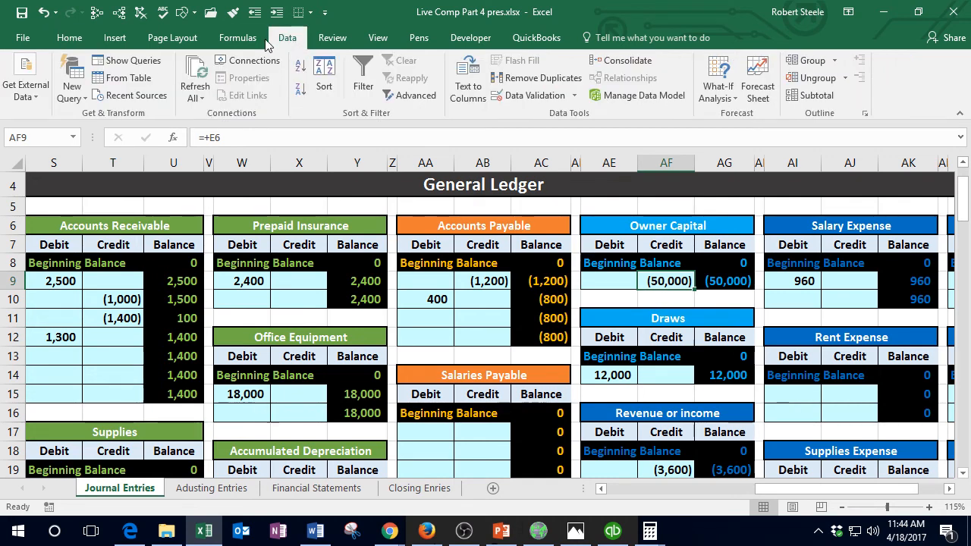
left_click(241, 37)
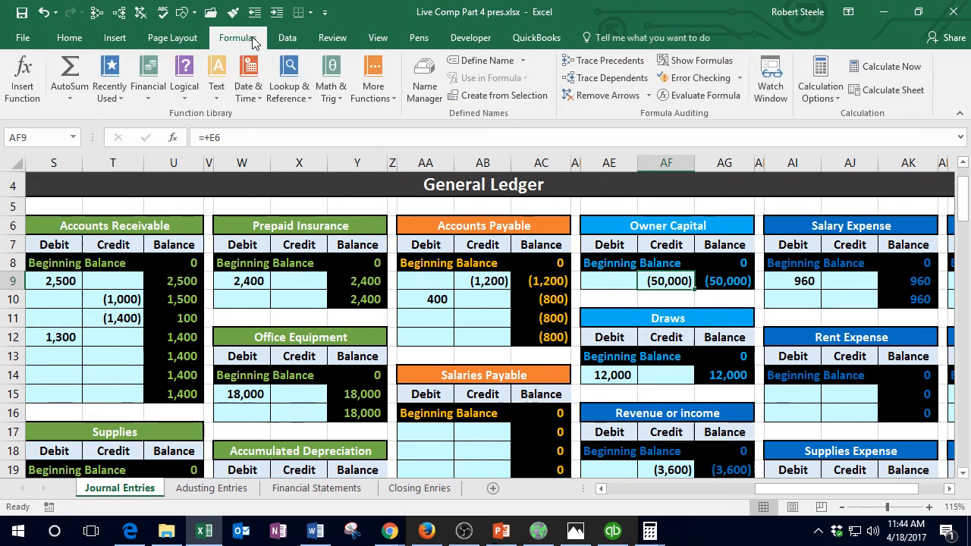
left_click(598, 61)
left_click(597, 79)
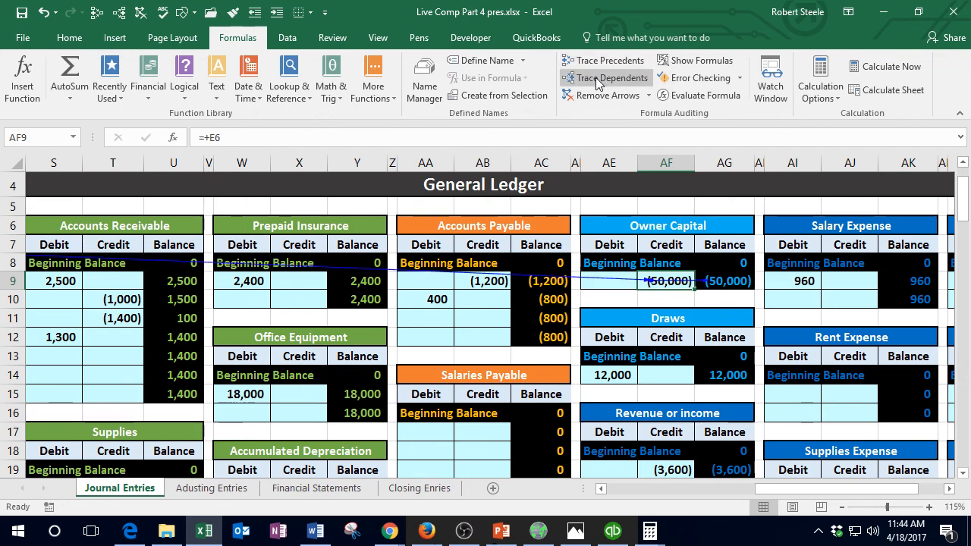
left_click_drag(791, 490, 642, 489)
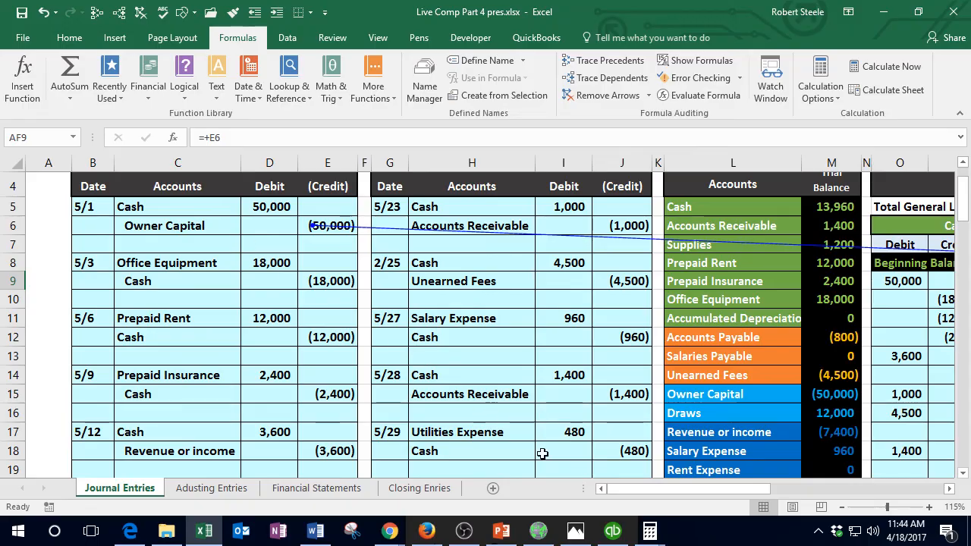
Step: Switch to QuickBooks, open the Trial Balance report and drill down from Owners Equity to its source deposit
left_click(605, 534)
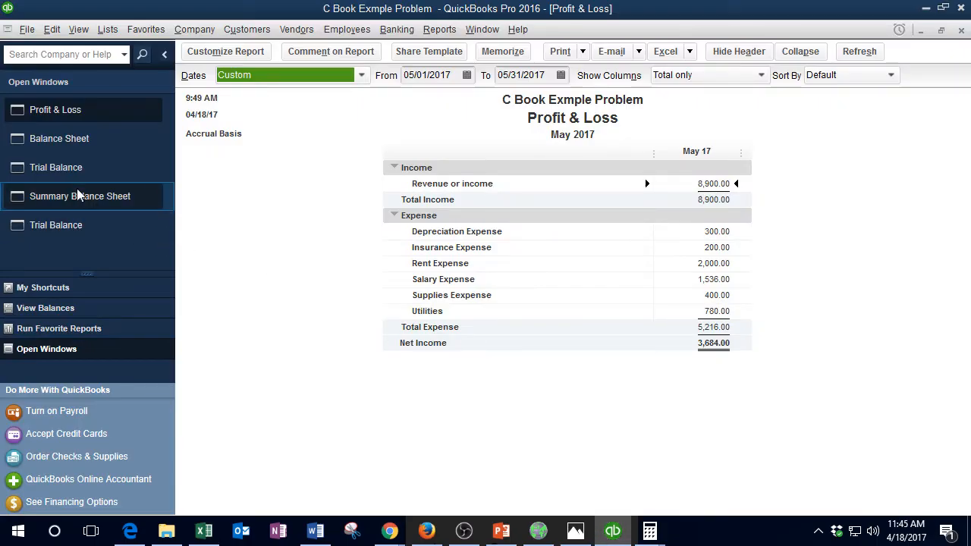
left_click(61, 168)
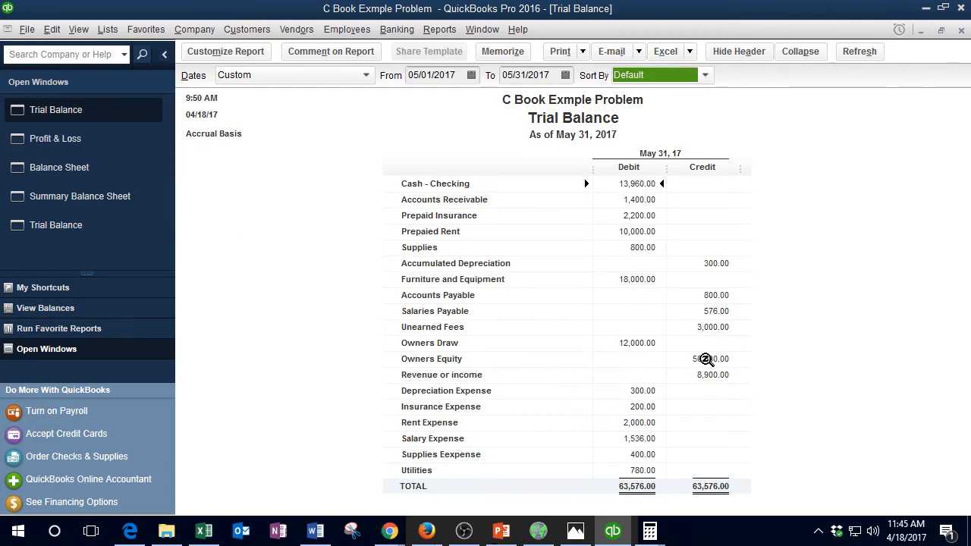
double_click(705, 359)
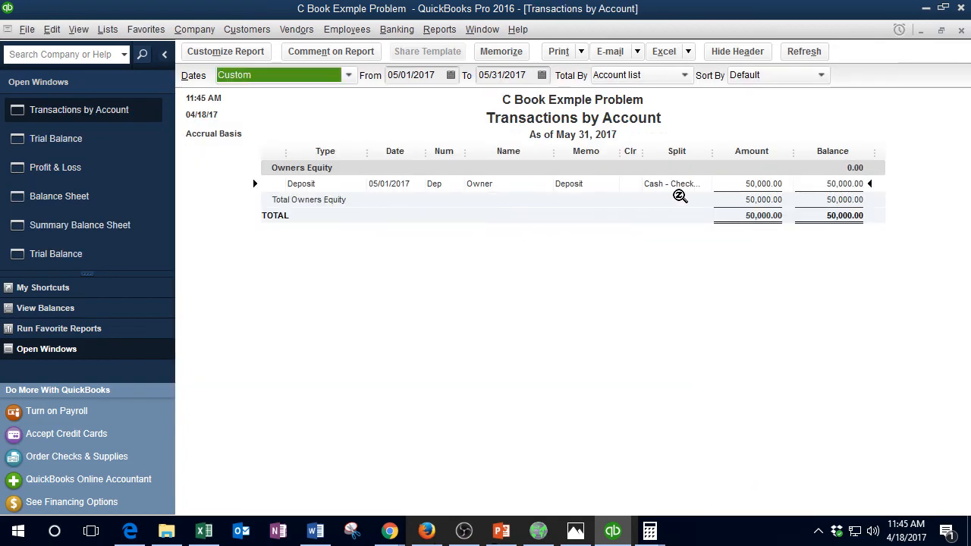
double_click(757, 183)
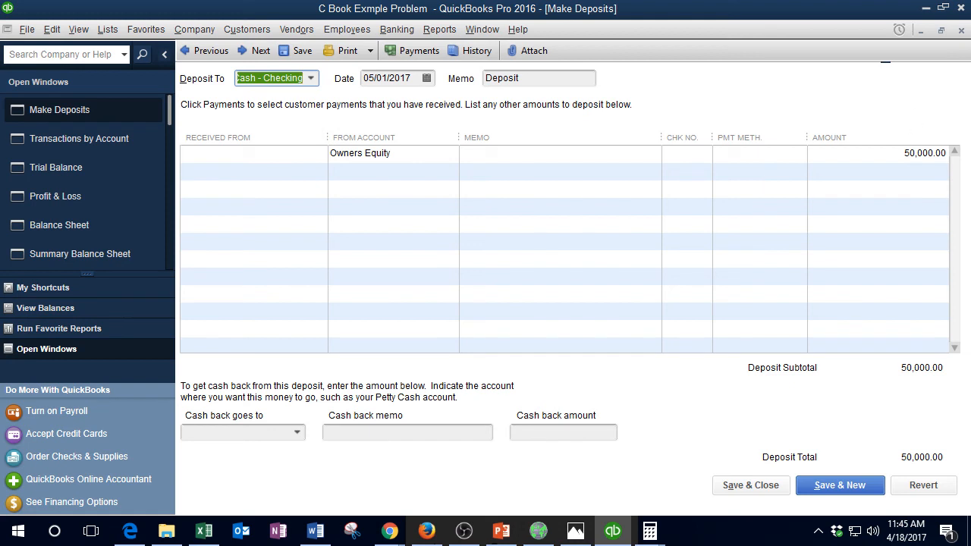
left_click(961, 32)
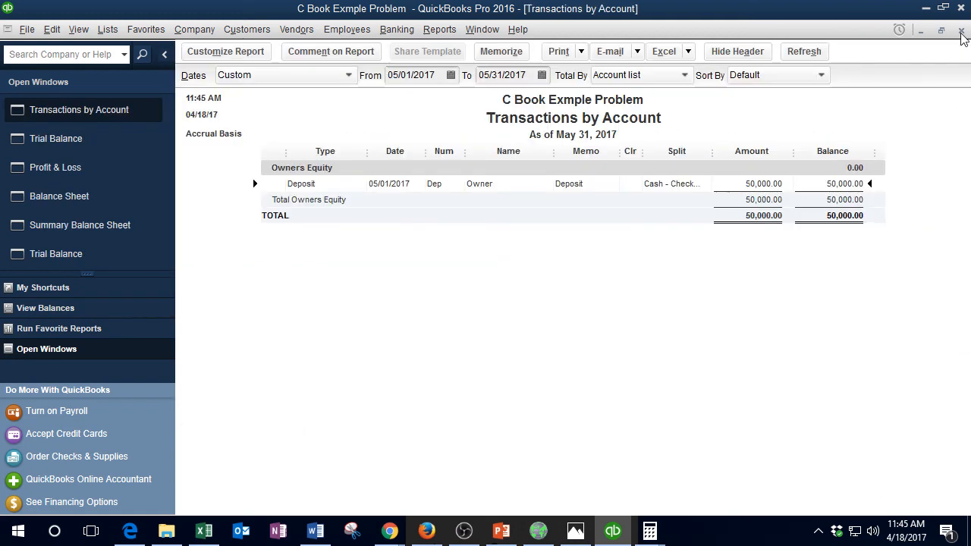
left_click(962, 31)
Step: Switch back to Excel and review the Invested, Net income and Draws amounts in I35:I37 on the Financial Statements sheet
left_click(204, 531)
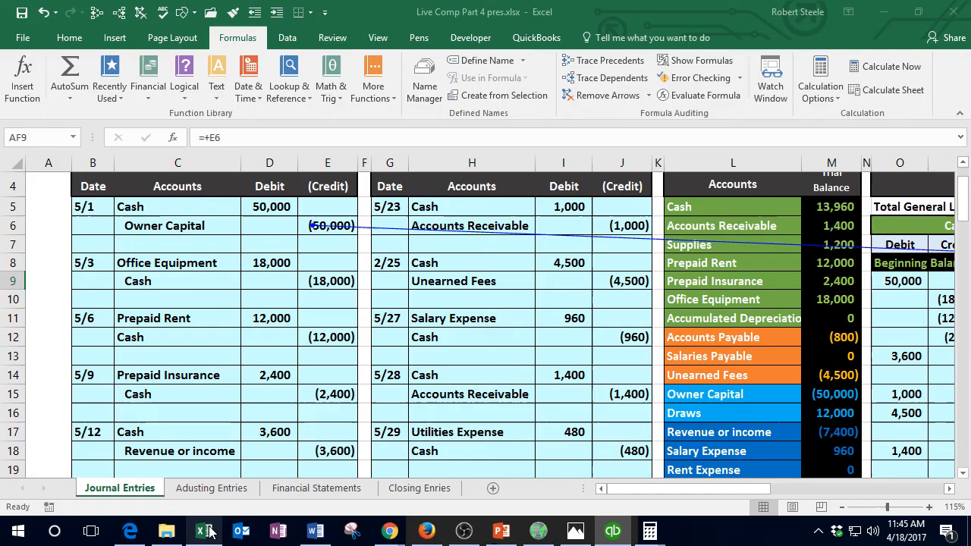
left_click(341, 487)
left_click(434, 340)
scroll(686, 356, "down", 5)
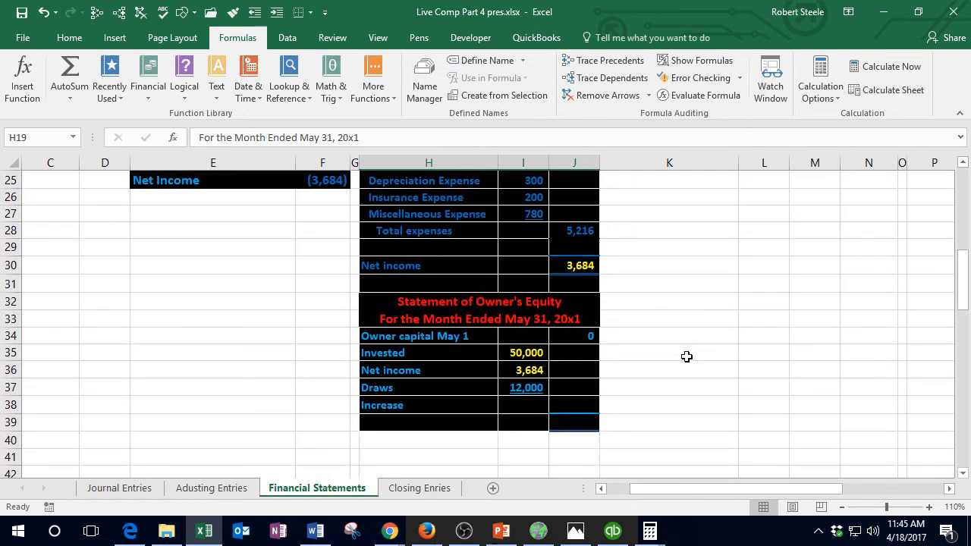
left_click(585, 406)
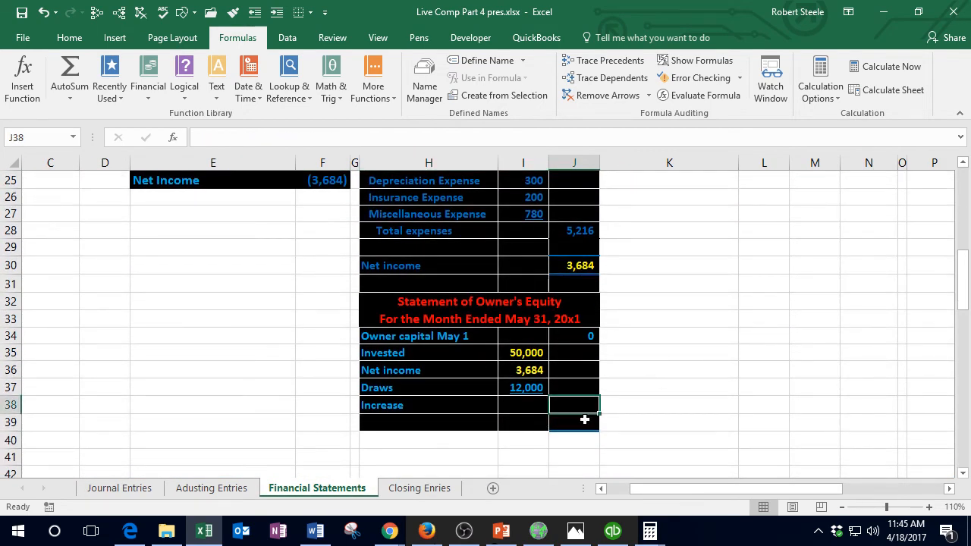
left_click(529, 353)
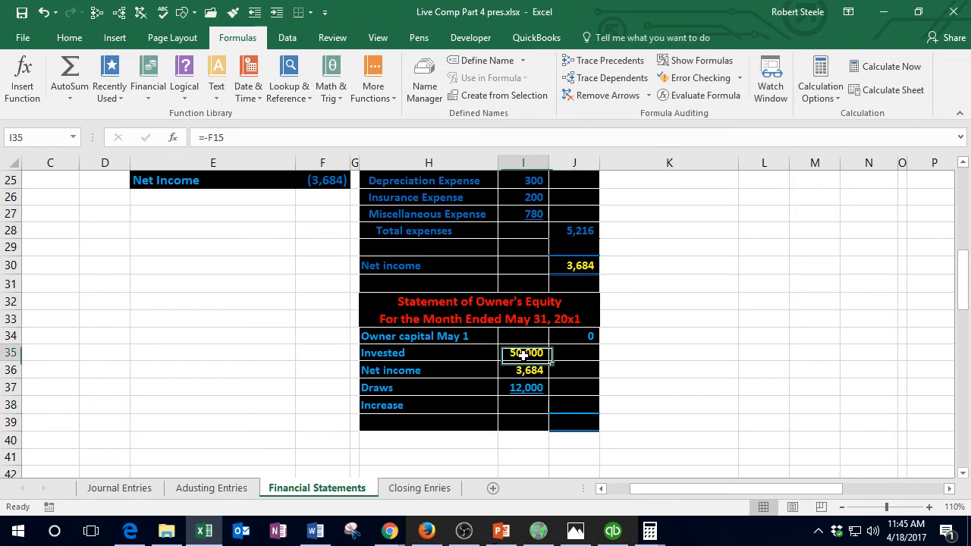
left_click(522, 368)
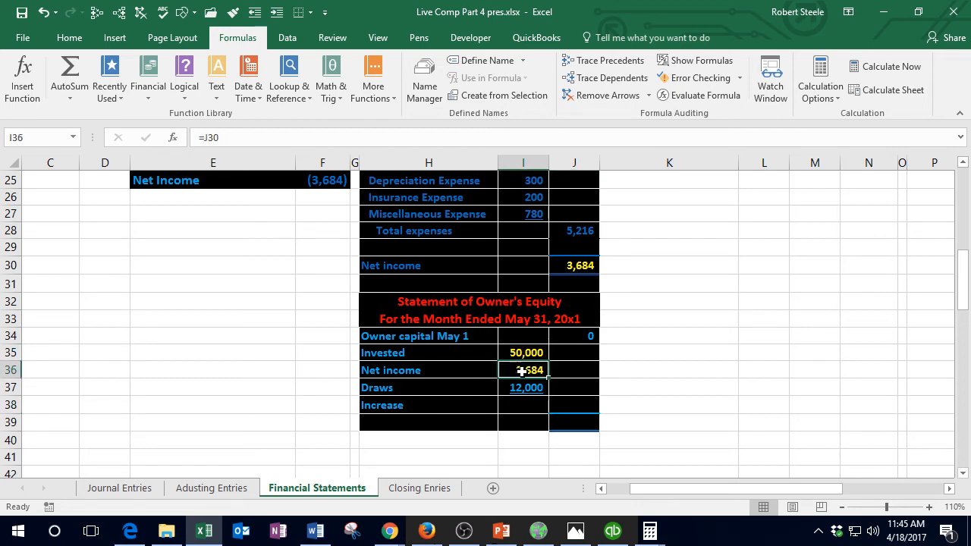
left_click(524, 385)
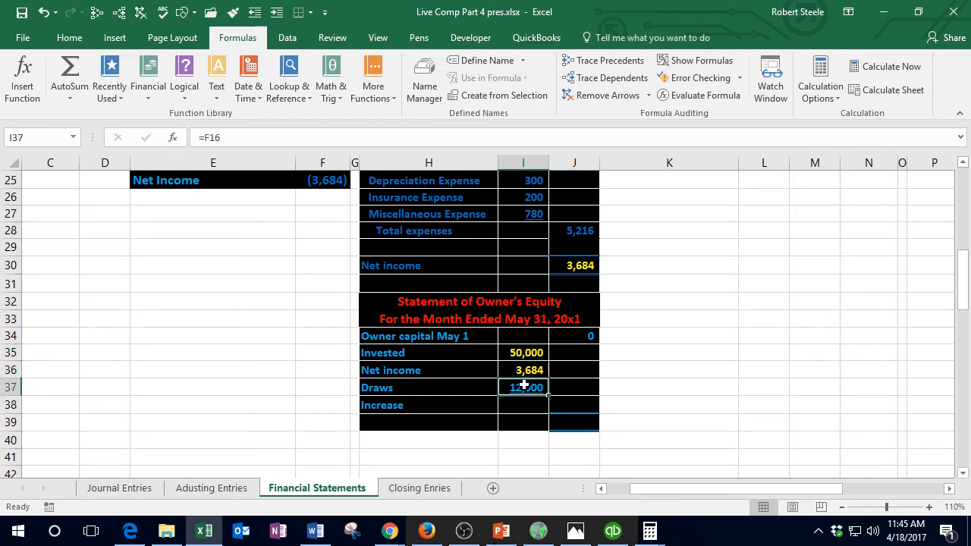
Step: Total I35:I37 in the Increase cell J38 with a SUM formula
left_click(577, 408)
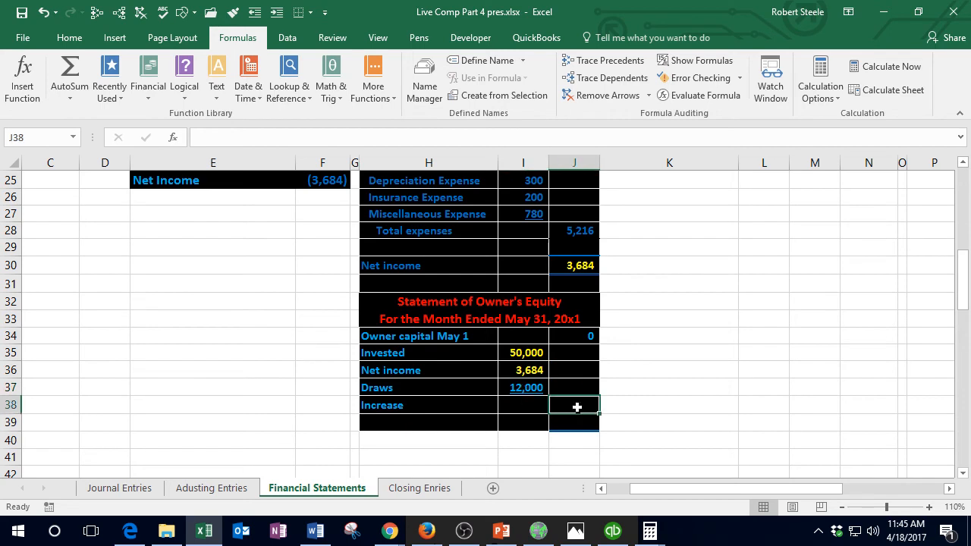
type("=sum(")
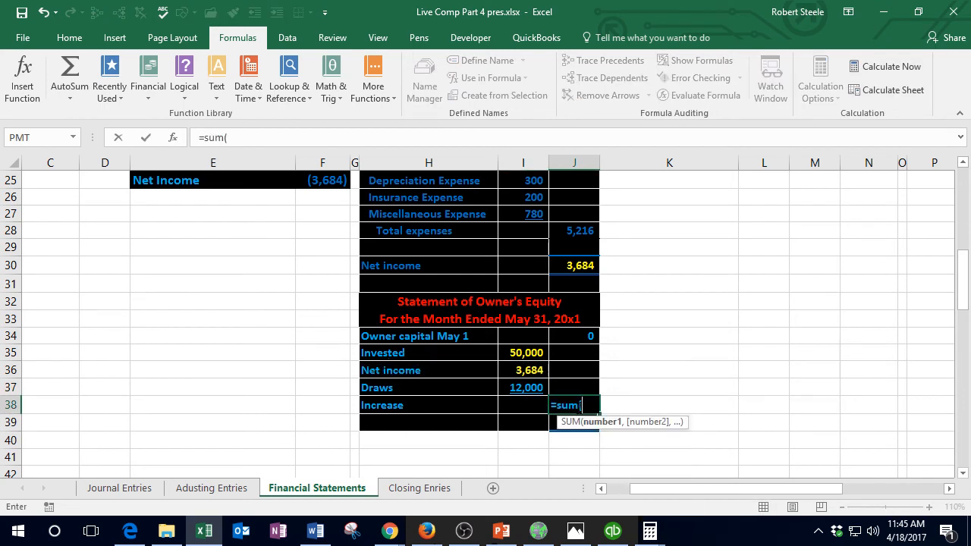
left_click_drag(527, 353, 531, 387)
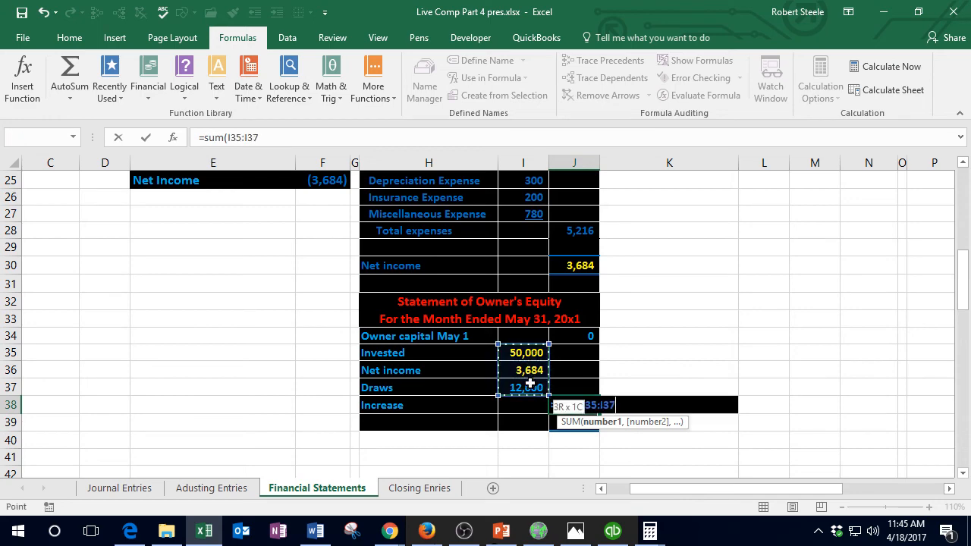
key("Return")
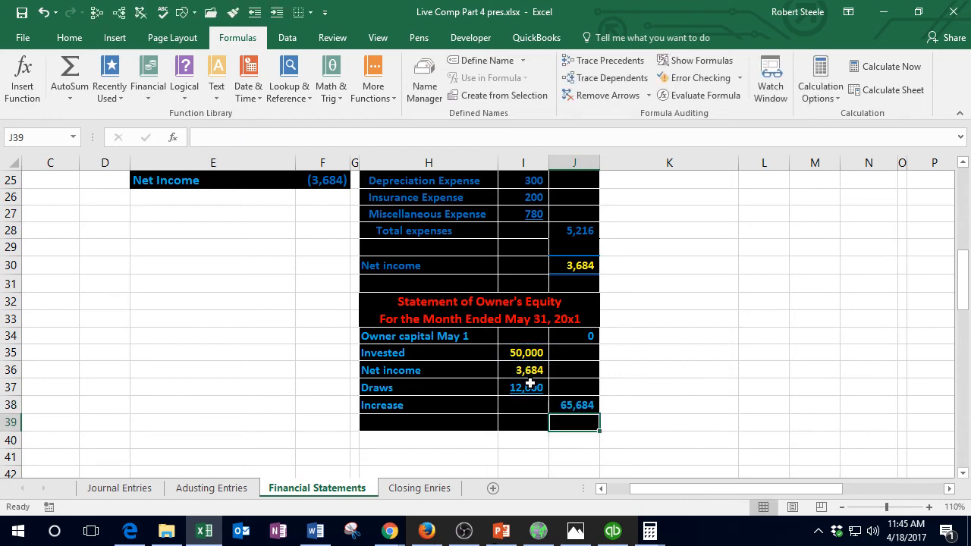
Step: Compare the Increase in J38 with Owner's Capital in M12 and the selection sum of trial balance cells F15:F23
left_click(581, 403)
scroll(622, 404, "up", 6)
scroll(625, 408, "up", 1)
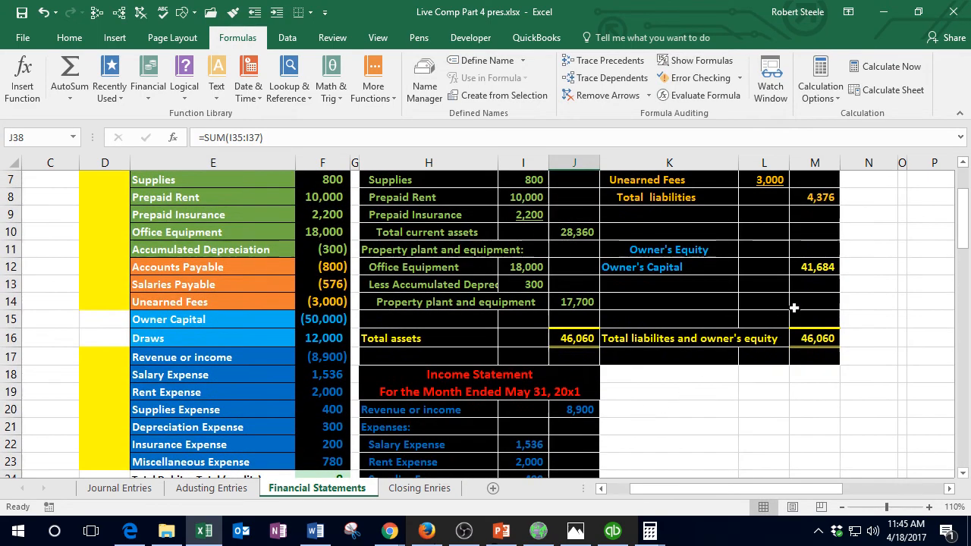
left_click(815, 262)
scroll(476, 387, "down", 2)
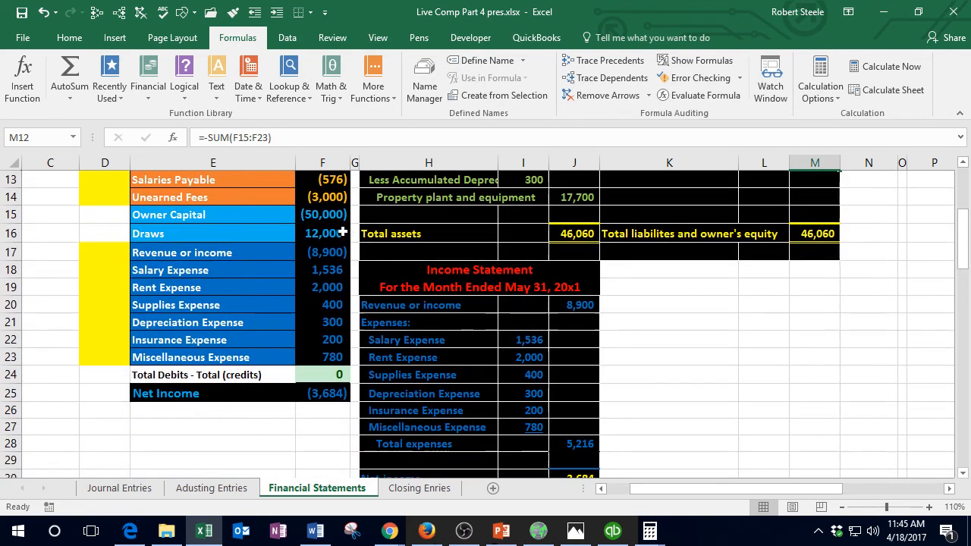
left_click_drag(330, 217, 329, 354)
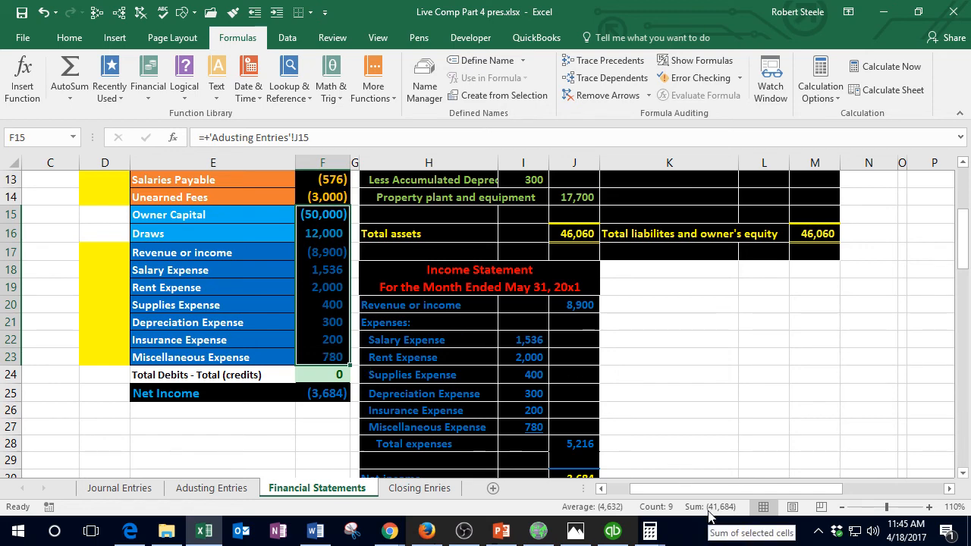
scroll(696, 406, "down", 1)
scroll(693, 394, "up", 1)
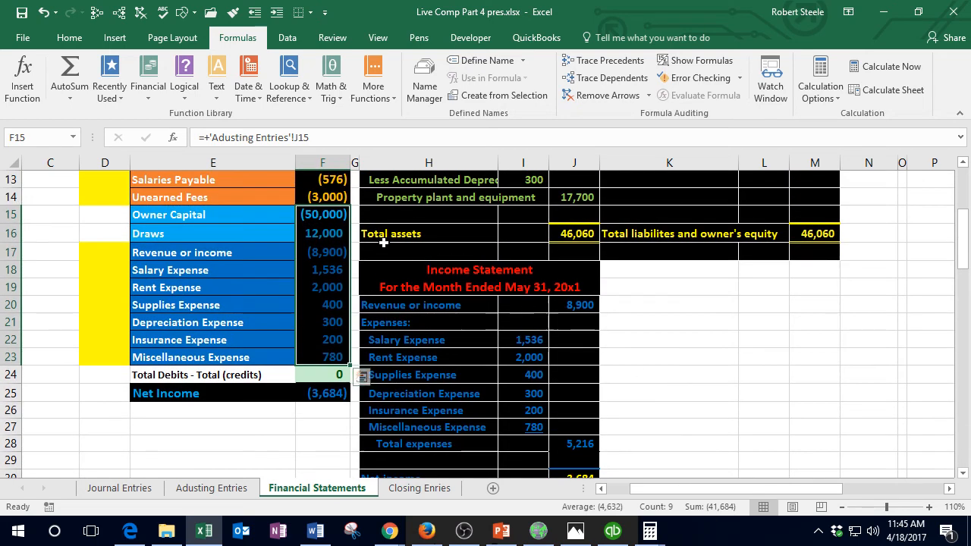
Step: Compare Owner Capital, Draws and Revenue in F15:F17 with the equity statement amounts in I35:I37 and the Increase in J38
left_click(337, 215)
left_click(329, 252)
left_click(330, 232)
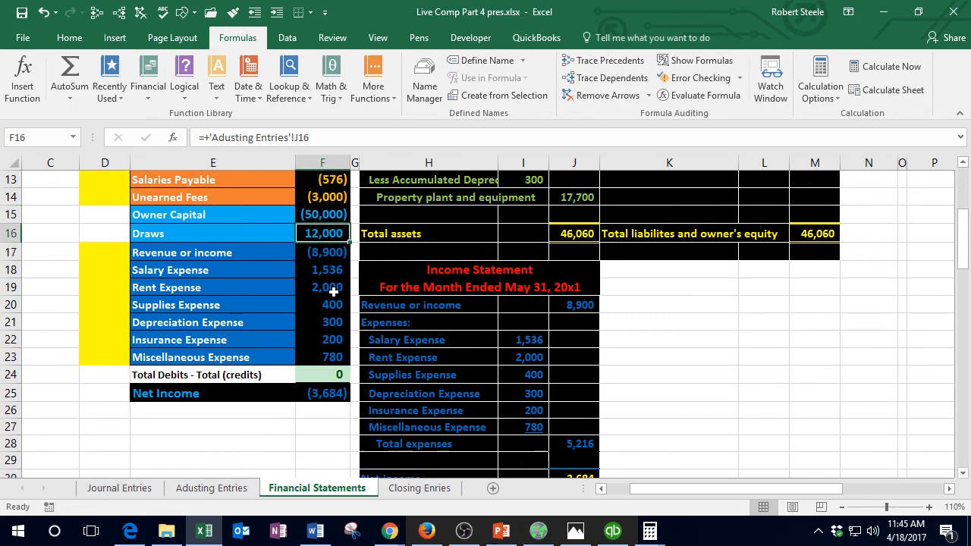
scroll(336, 283, "down", 5)
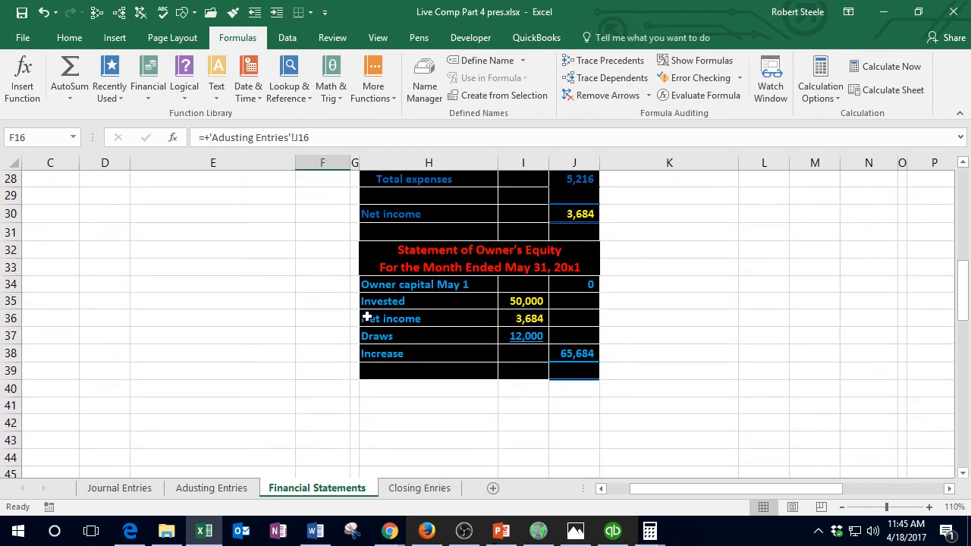
left_click(519, 303)
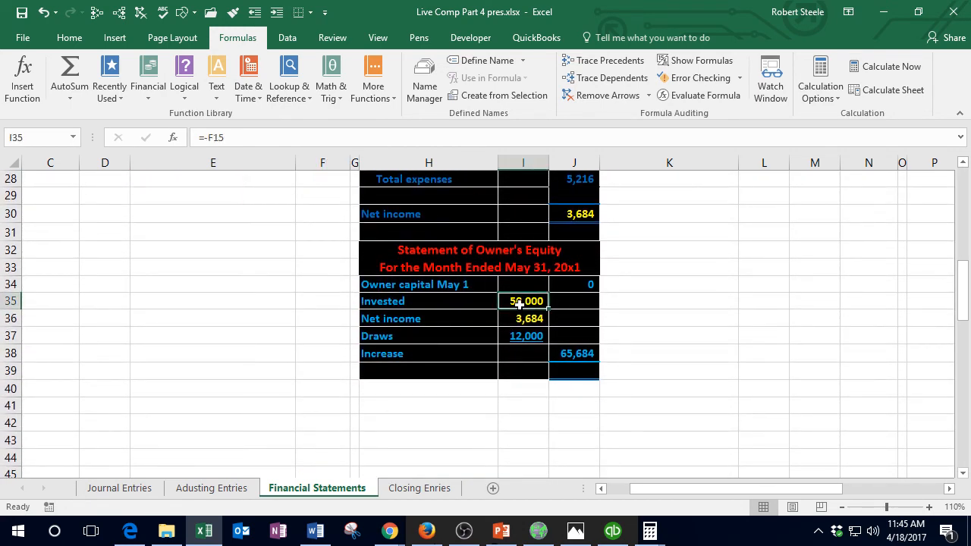
left_click(520, 318)
left_click(517, 335)
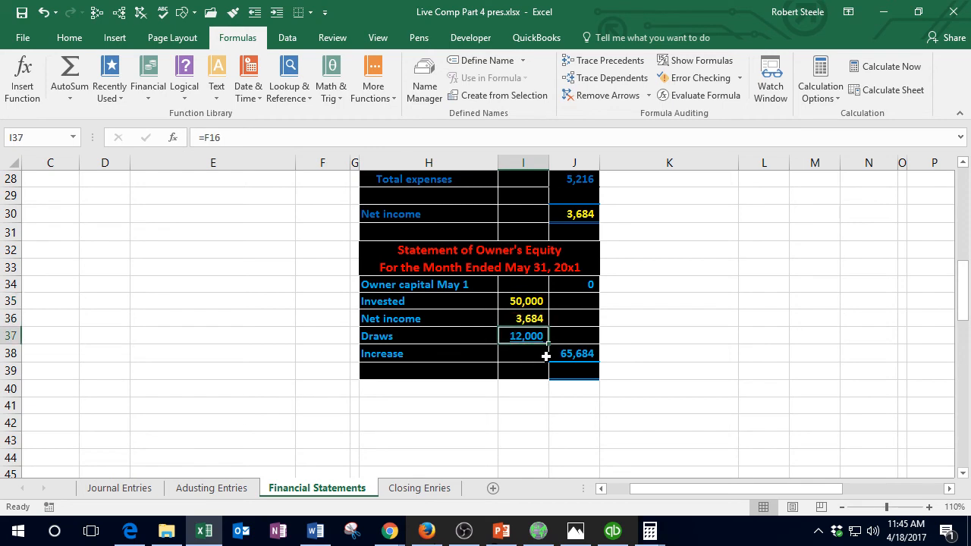
left_click(568, 353)
Step: Change the Draws label in H37 to "Less Draws"
left_click(373, 336)
double_click(372, 336)
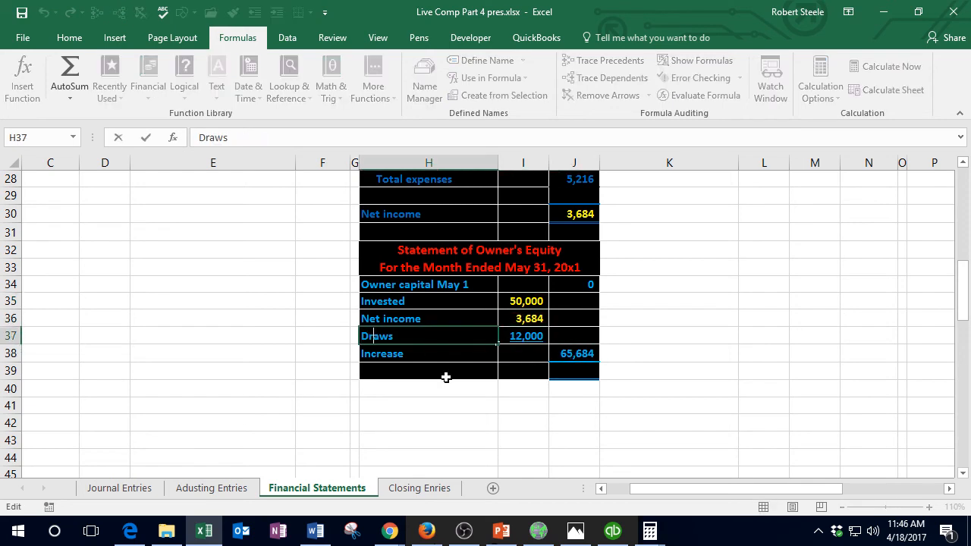
key("Home")
type("Less")
key("Return")
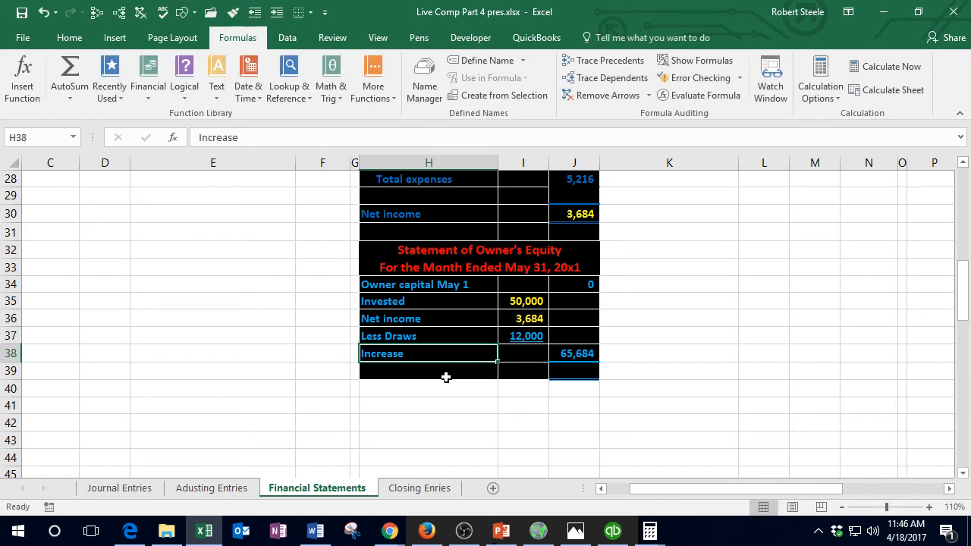
Step: Replace the Increase formula in J38 with =I35+I36-I37, so that draws are subtracted from the investment and net income
key("Right")
key("Right")
type("=")
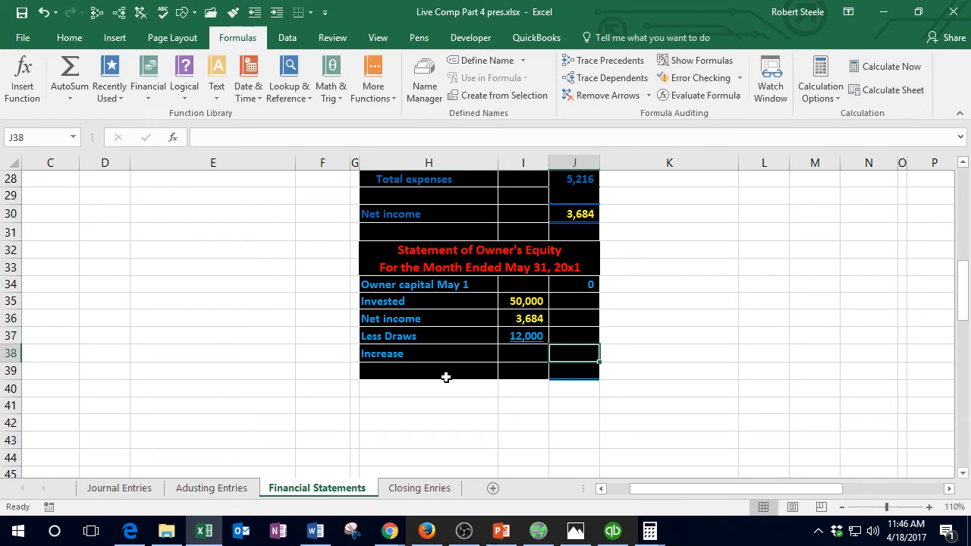
left_click(516, 300)
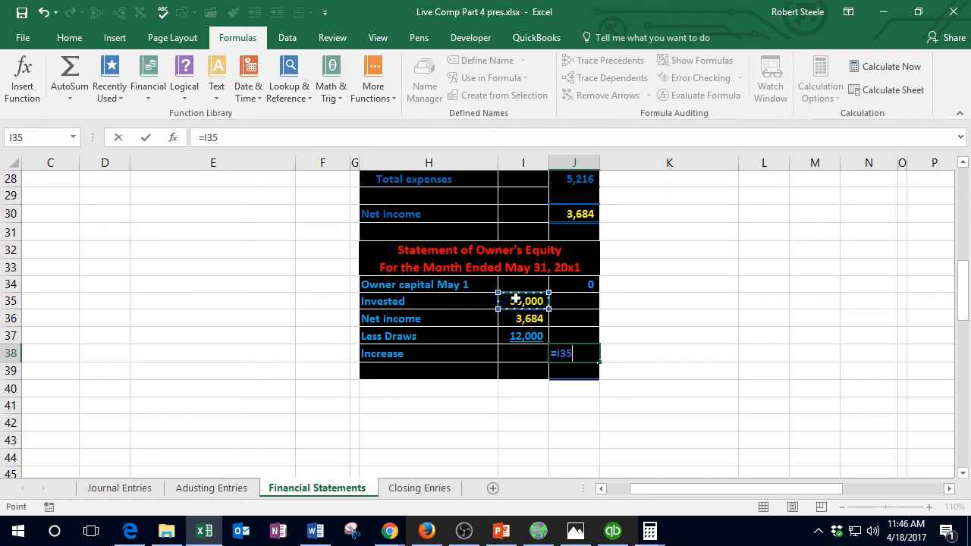
type("+")
left_click(512, 318)
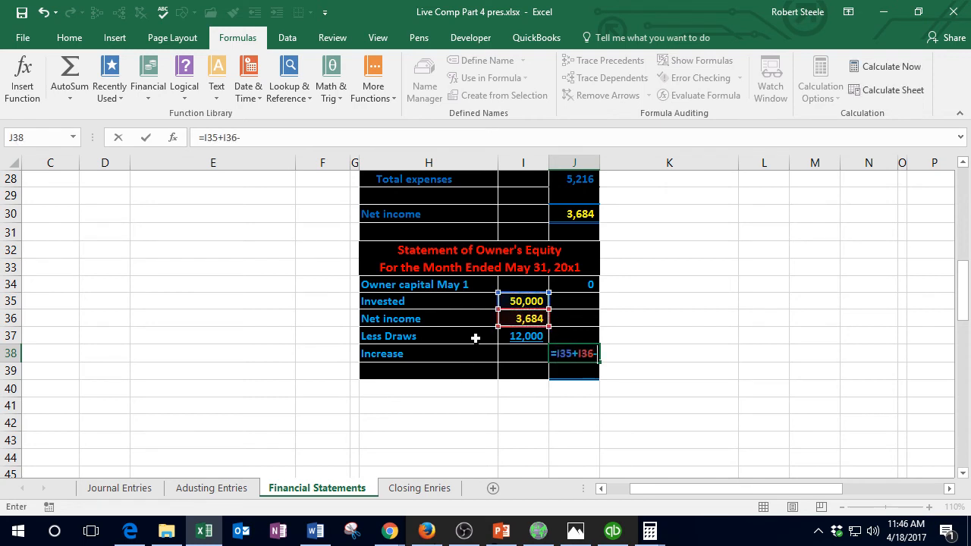
type("-")
left_click(518, 336)
key("Return")
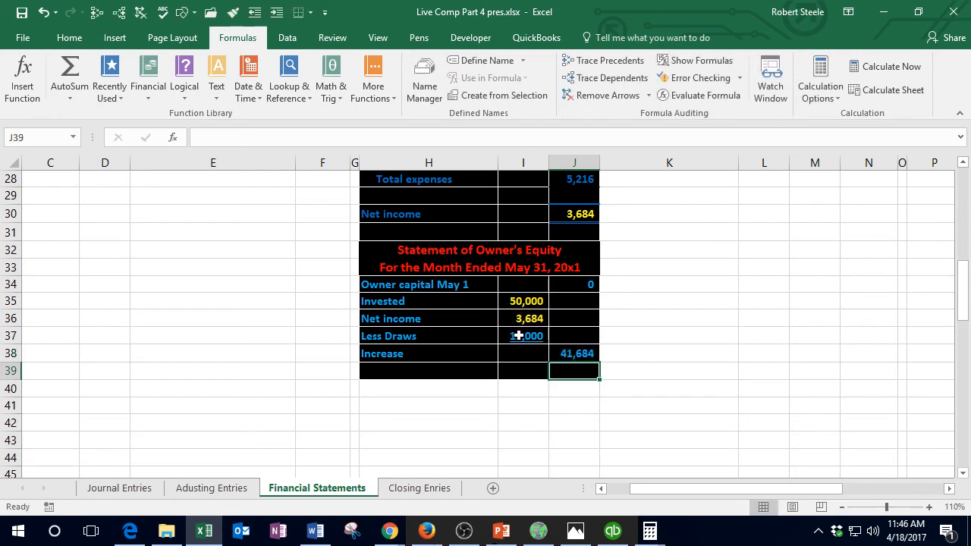
left_click(424, 285)
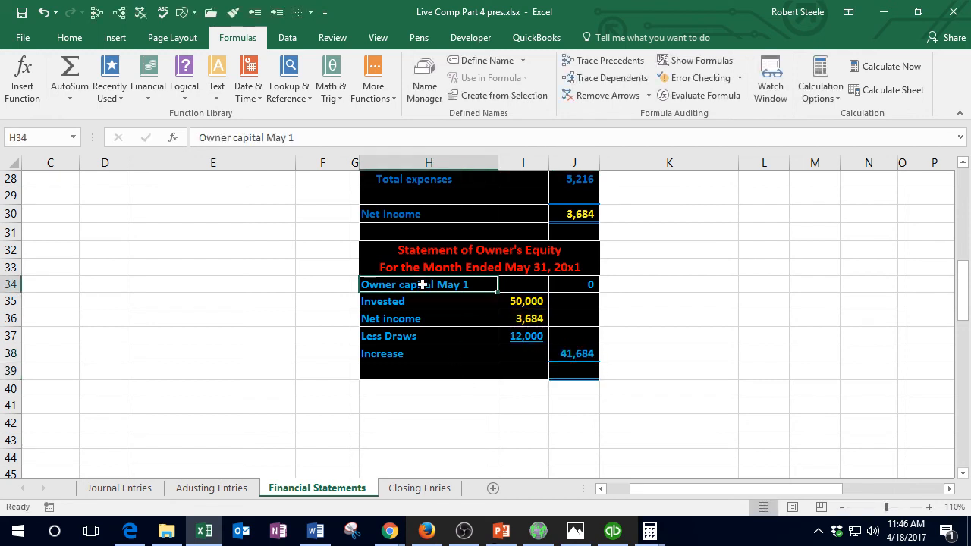
key("ctrl+c")
left_click(404, 370)
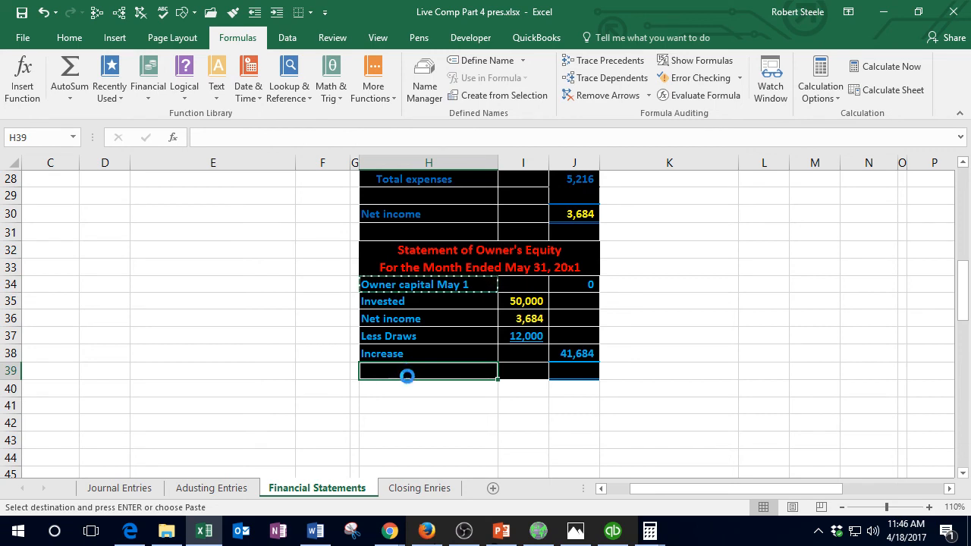
type("v")
key("BackSpace")
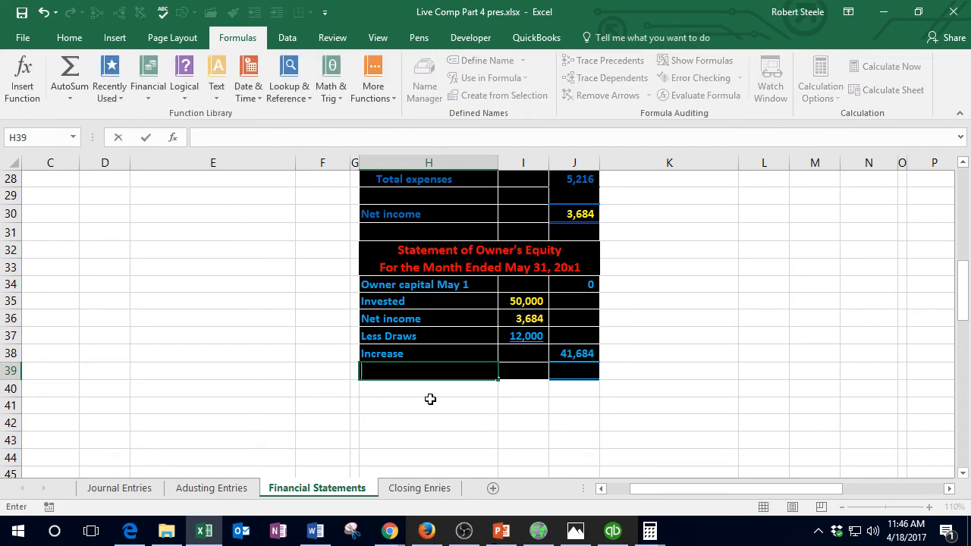
key("Return")
Step: Copy the Owner capital May 1 label from H34 to H39 and change it to "Owner capital May 31"
left_click(412, 284)
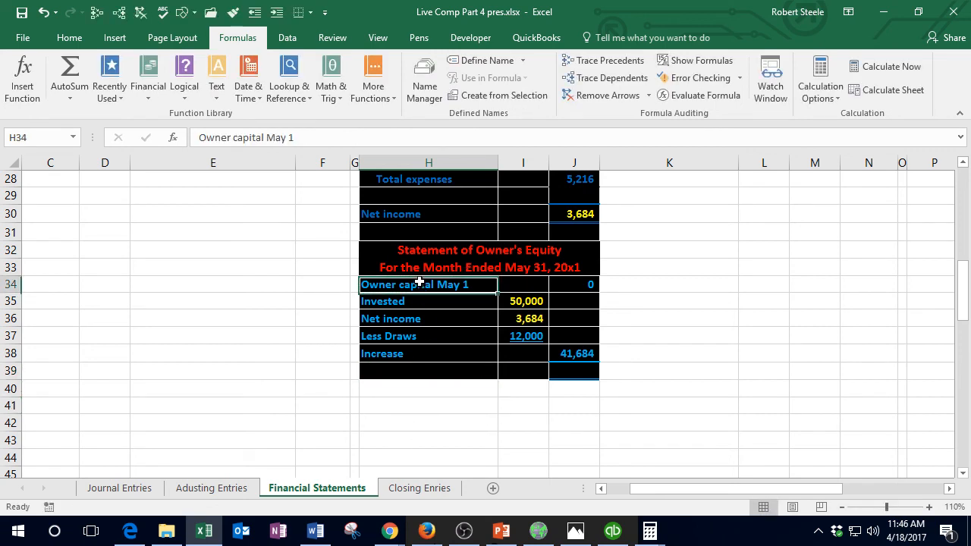
key("ctrl+c")
left_click(410, 371)
key("ctrl+v")
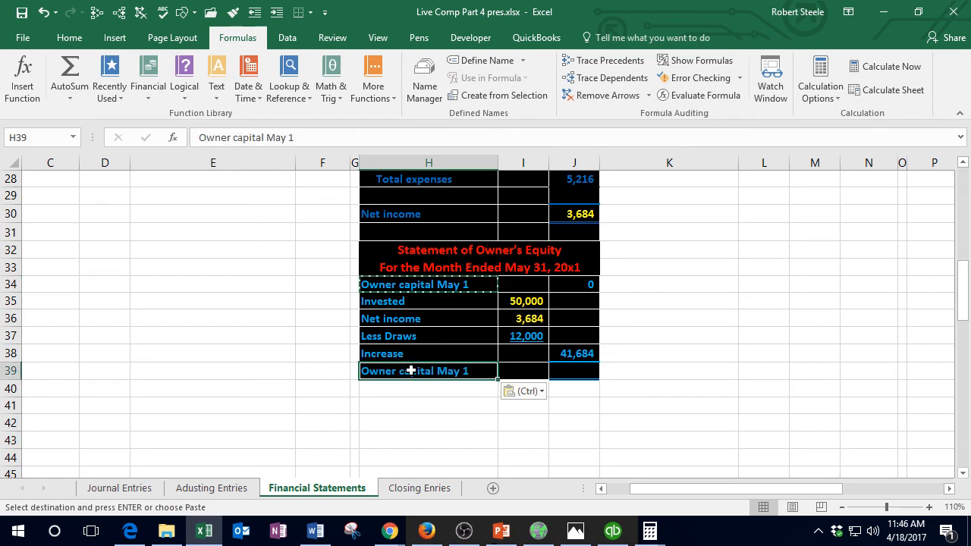
double_click(492, 371)
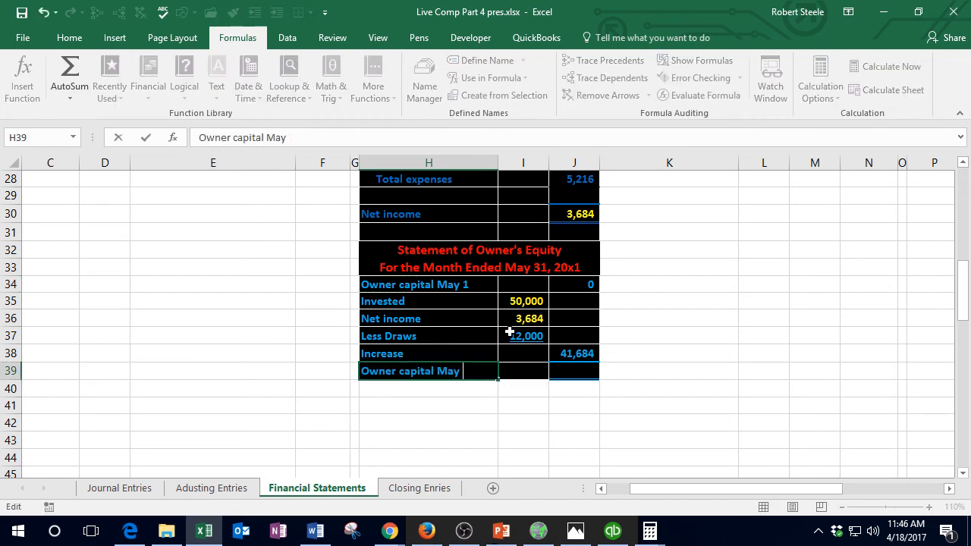
key("Return")
Step: Calculate the ending owner capital in J39 with the formula +J34+J38, adding the increase to the beginning capital
key("Right")
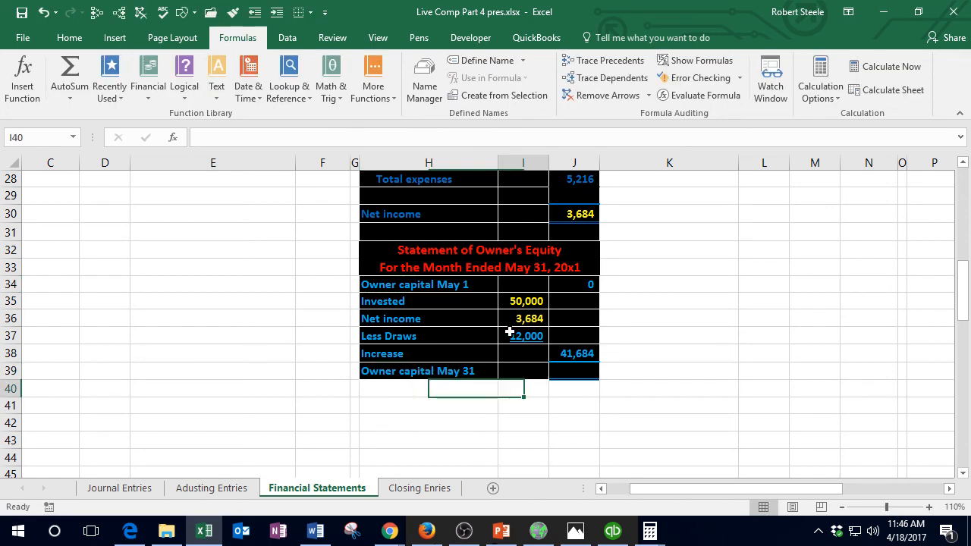
key("Right")
key("Up")
type("+")
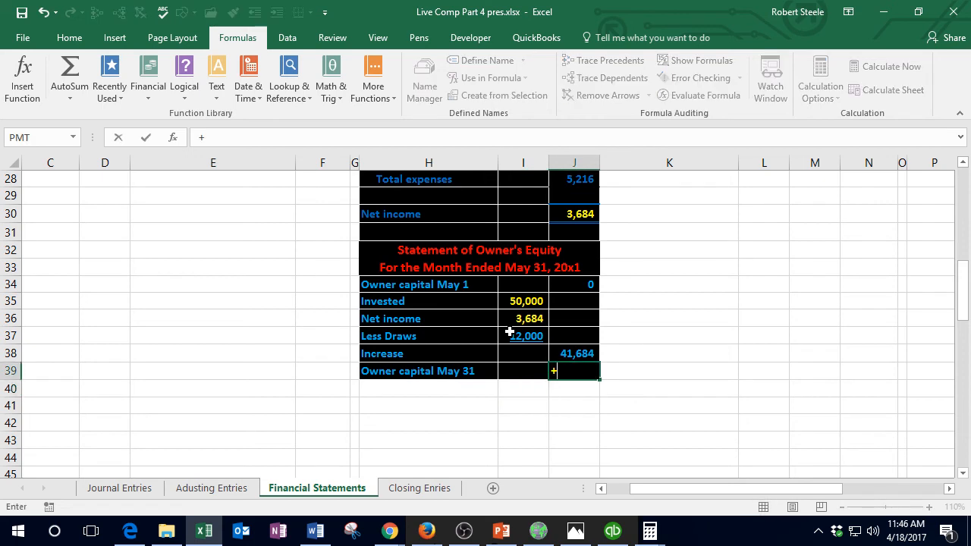
left_click(583, 291)
type("+")
key("Up")
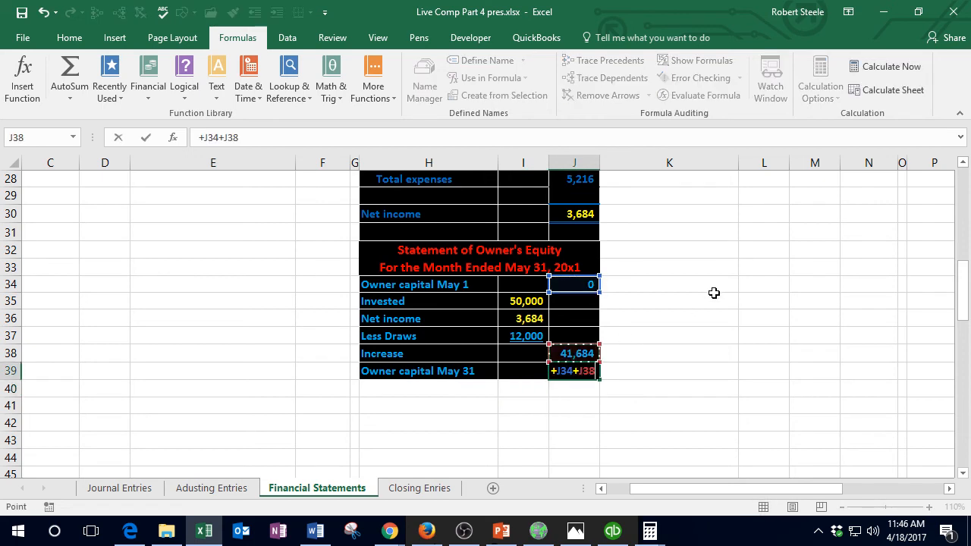
key("Return")
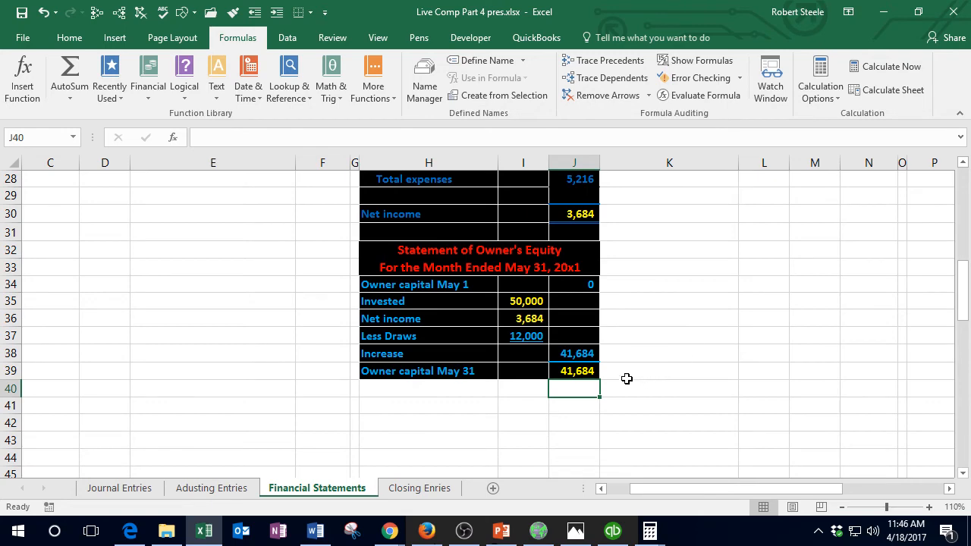
Step: Compare the ending owner capital in J39 with Owner's Capital in M12 and the selection sum of trial balance cells F15:F23
left_click(581, 371)
scroll(586, 373, "up", 3)
scroll(586, 373, "up", 1)
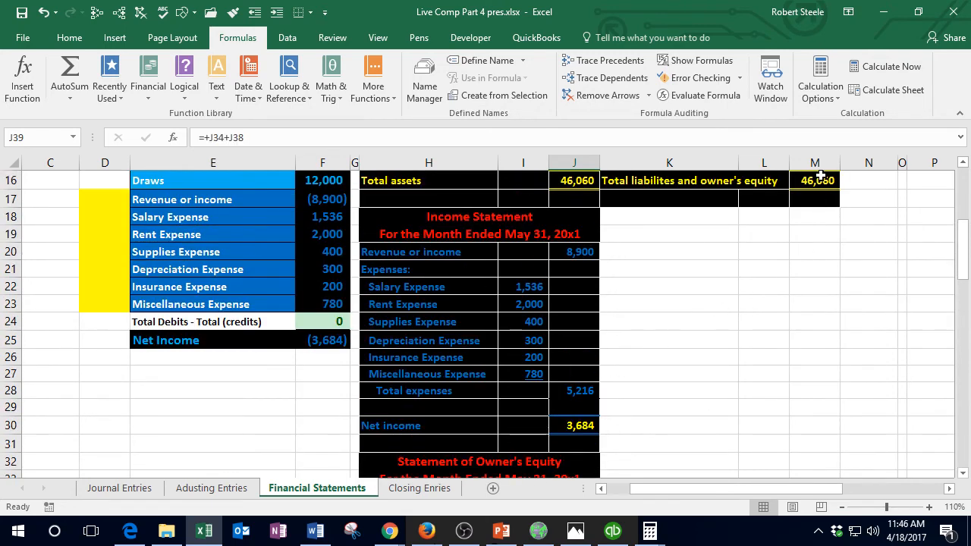
scroll(820, 176, "up", 2)
left_click(821, 217)
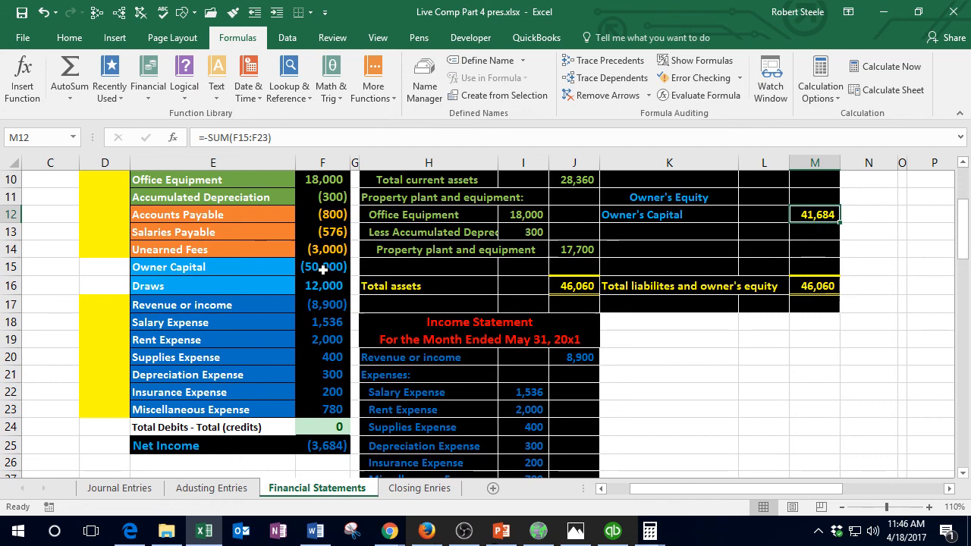
left_click_drag(323, 268, 325, 410)
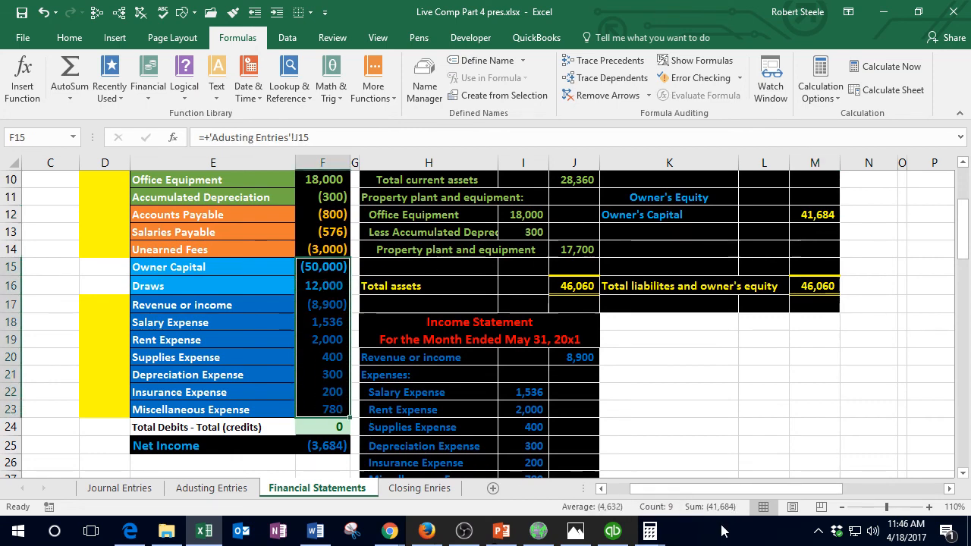
left_click(706, 409)
scroll(706, 407, "down", 5)
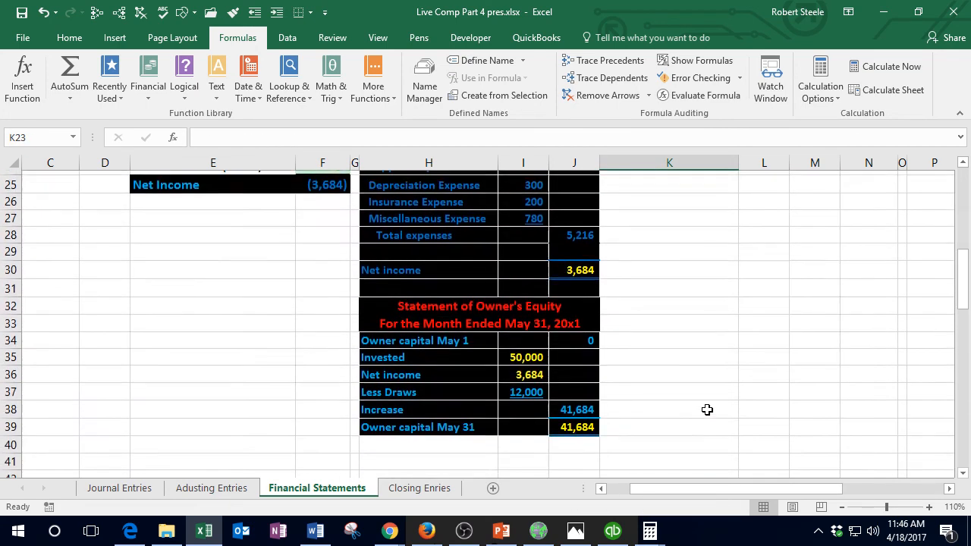
Step: Trace the equity statement's net income in I36 to trial balance cells F17:F23 and the income statement's net income in J30
left_click(584, 422)
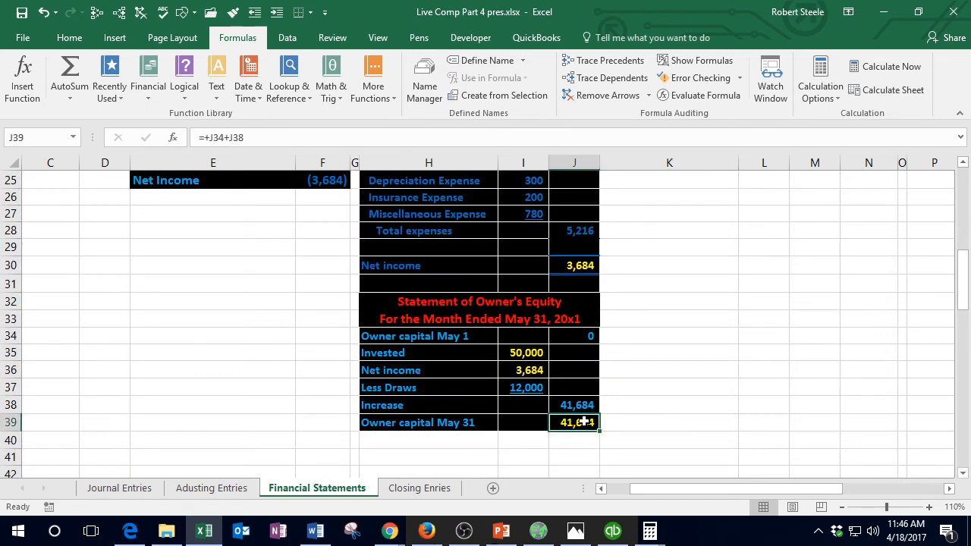
left_click(539, 370)
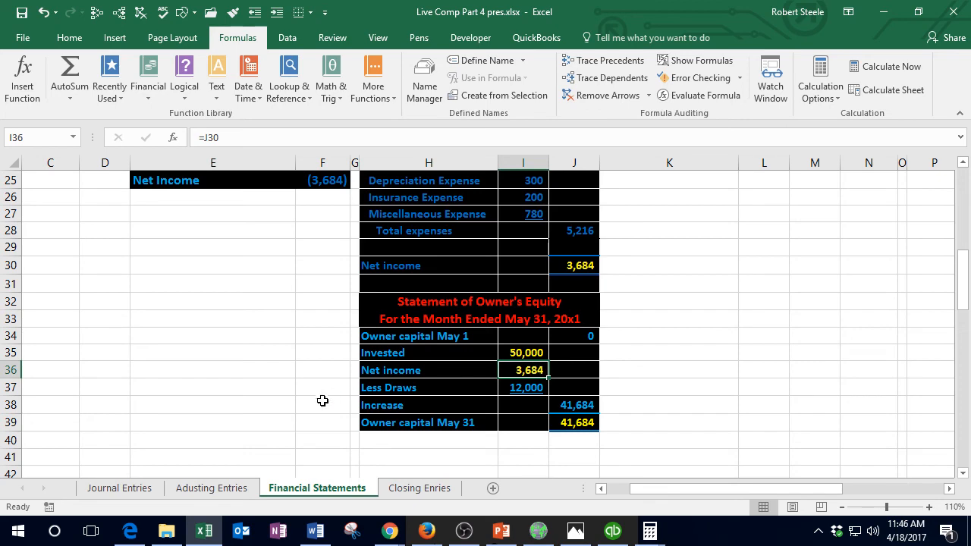
scroll(315, 403, "up", 2)
scroll(315, 403, "up", 2)
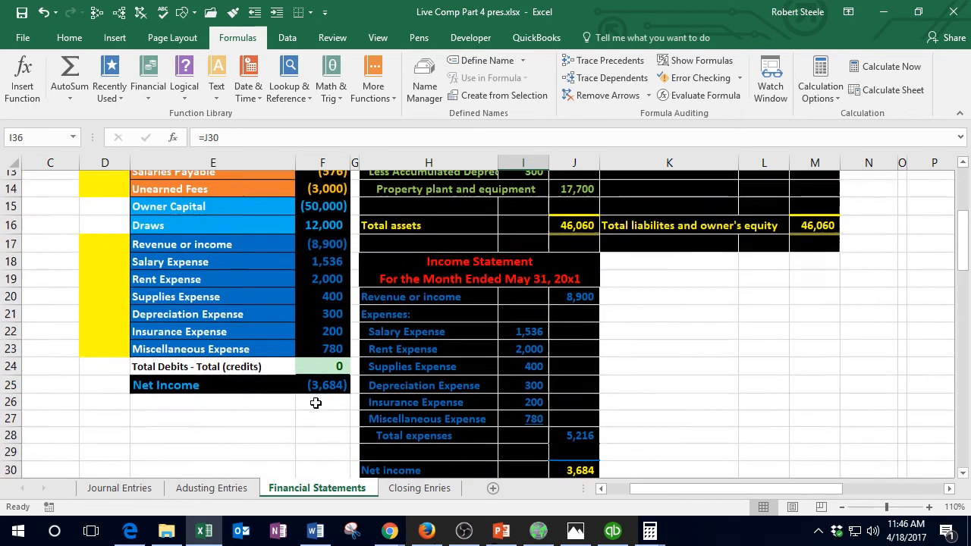
left_click_drag(318, 253, 313, 356)
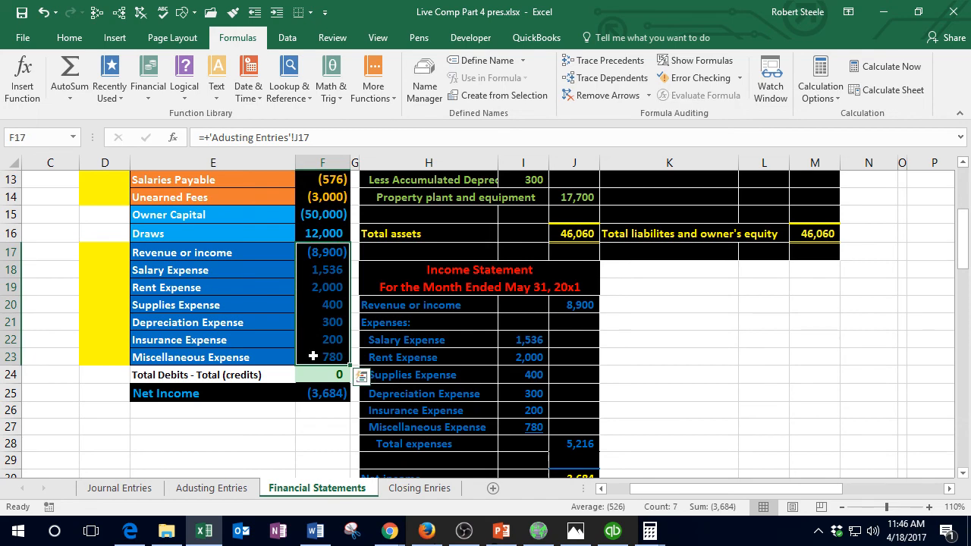
scroll(314, 353, "down", 1)
left_click(583, 421)
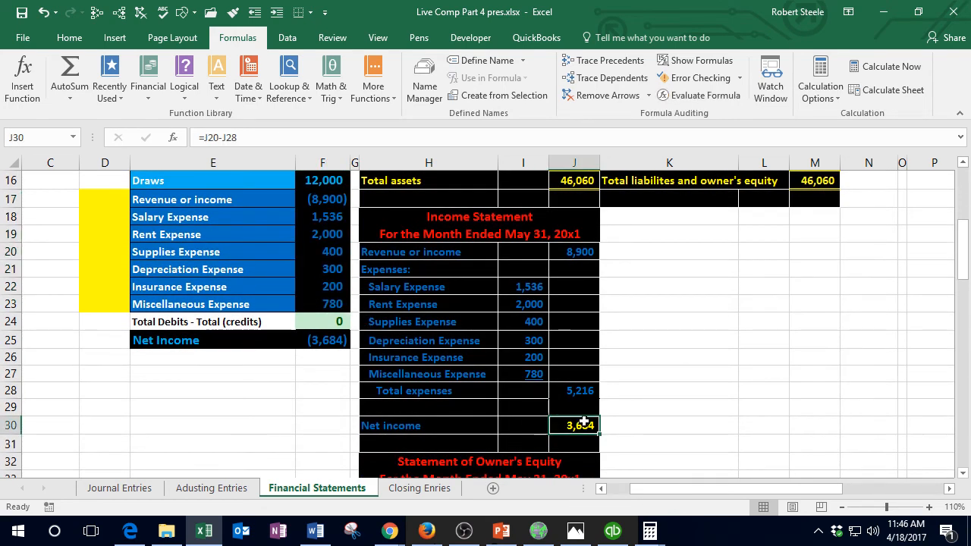
scroll(164, 384, "up", 1)
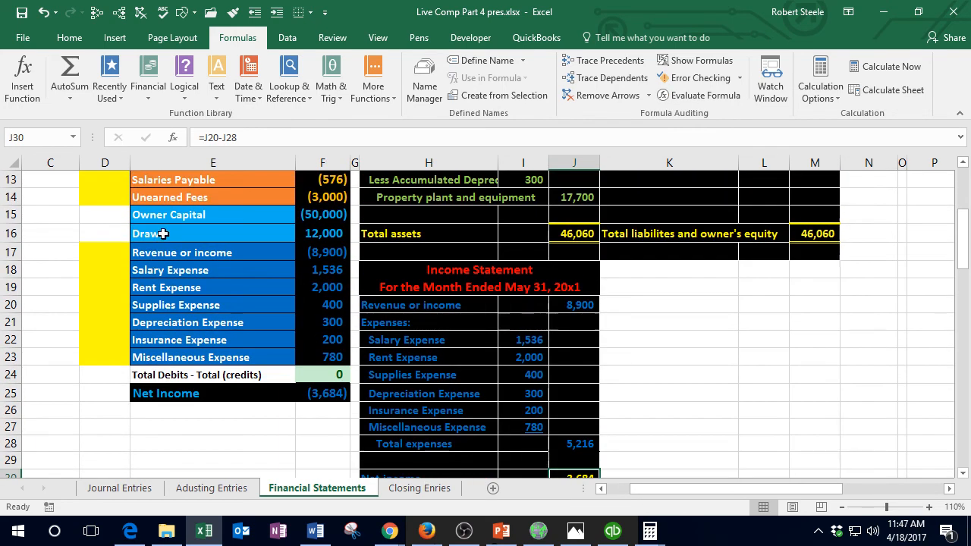
Step: Compare Draws in trial balance cell F16 with the Less Draws amount in I37 of the equity statement
left_click(322, 232)
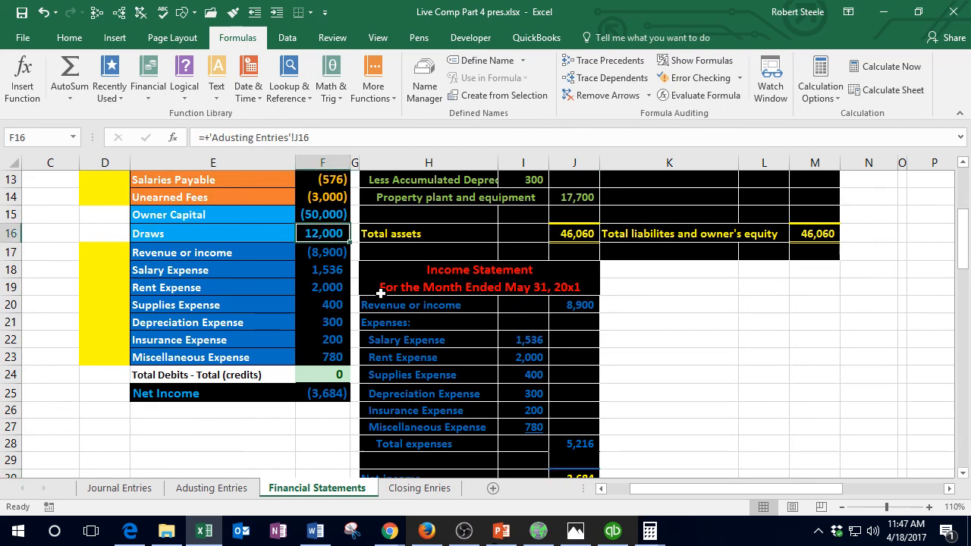
scroll(380, 292, "down", 5)
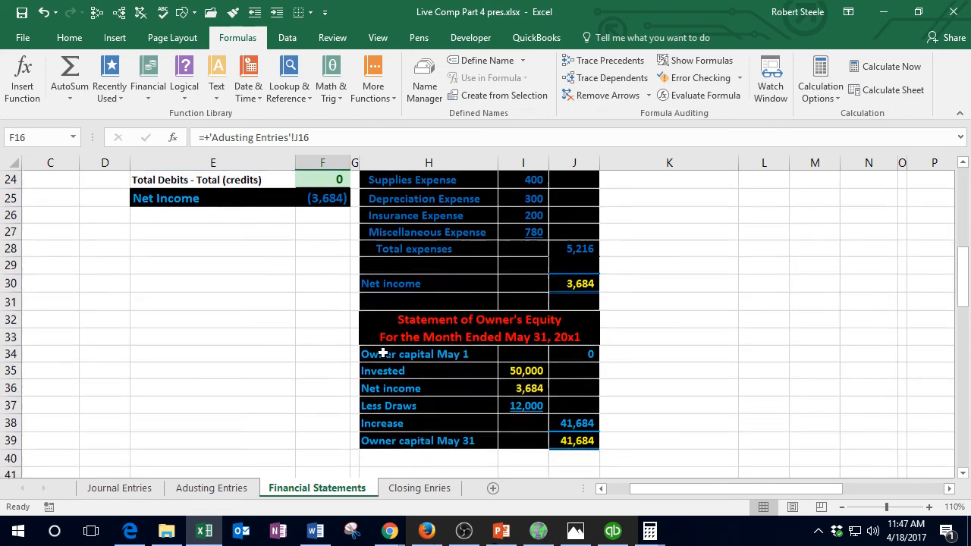
left_click(518, 338)
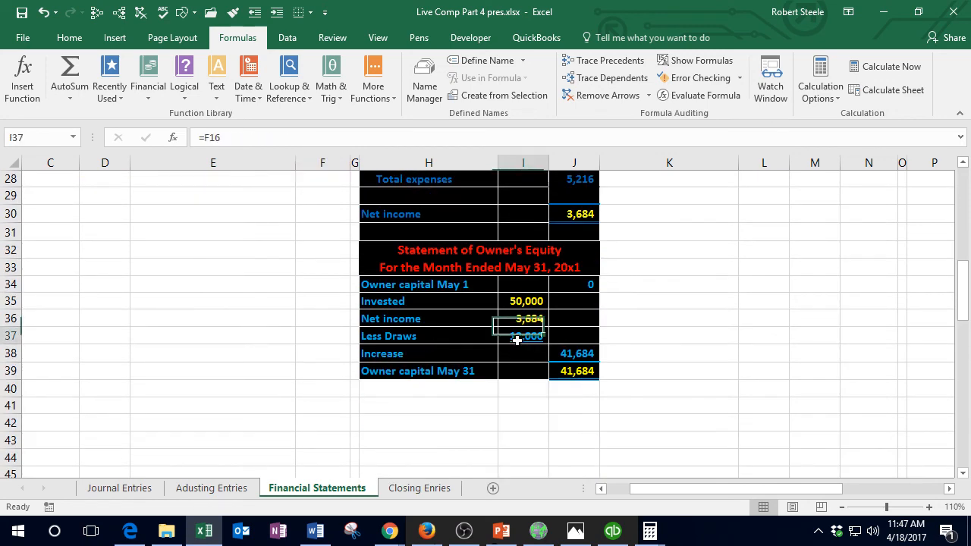
scroll(516, 338, "up", 4)
scroll(248, 284, "up", 1)
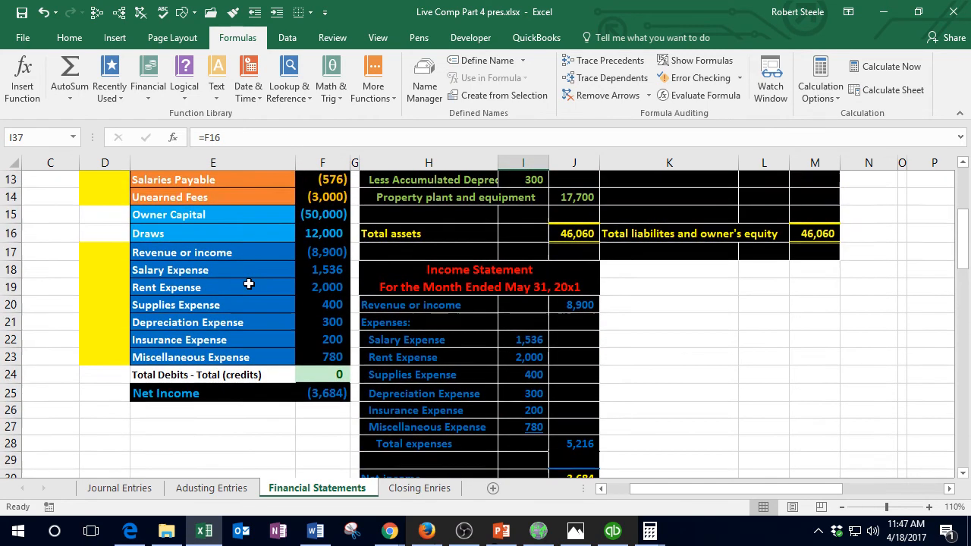
left_click(172, 234)
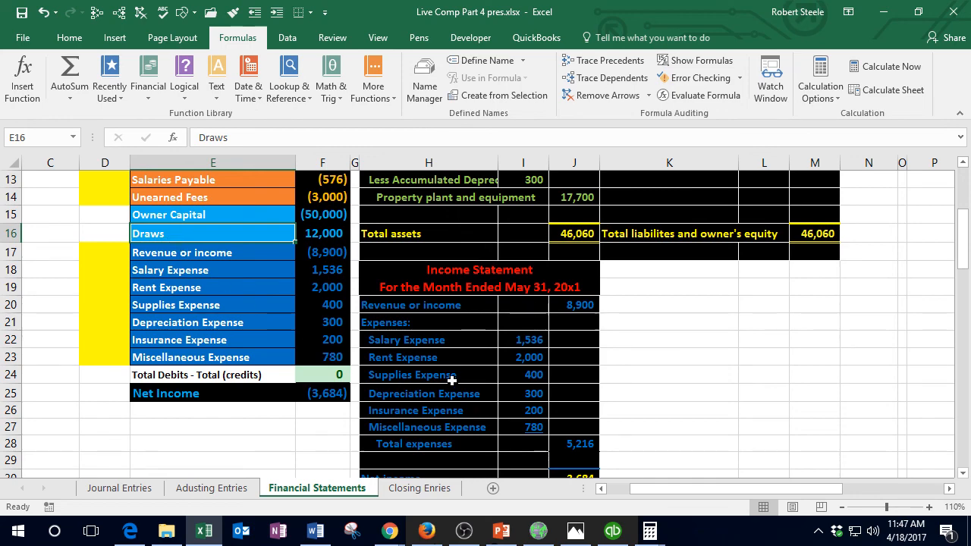
Step: Compare total assets in J16 with total liabilities and owner's equity in M16 on the balance sheet
scroll(649, 369, "up", 4)
scroll(649, 370, "down", 1)
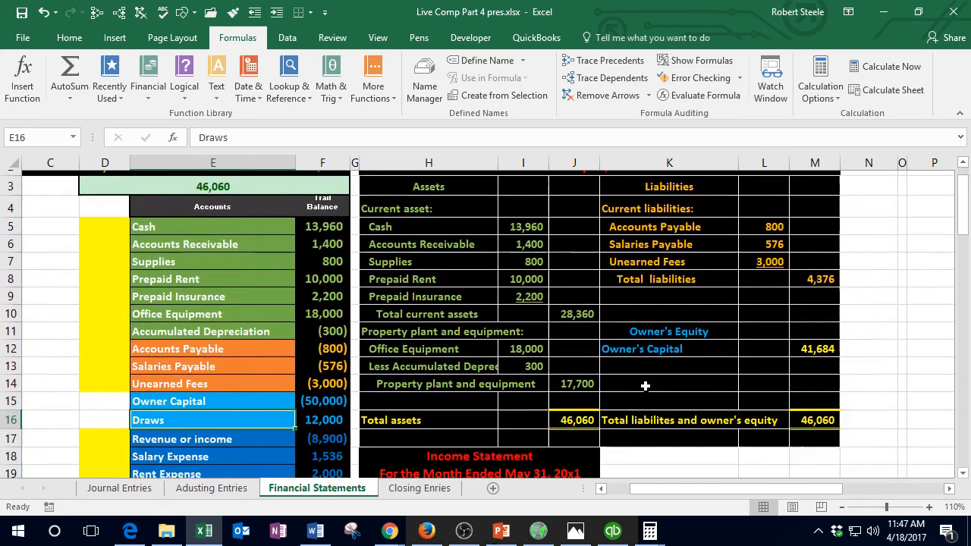
left_click(574, 395)
left_click(816, 395)
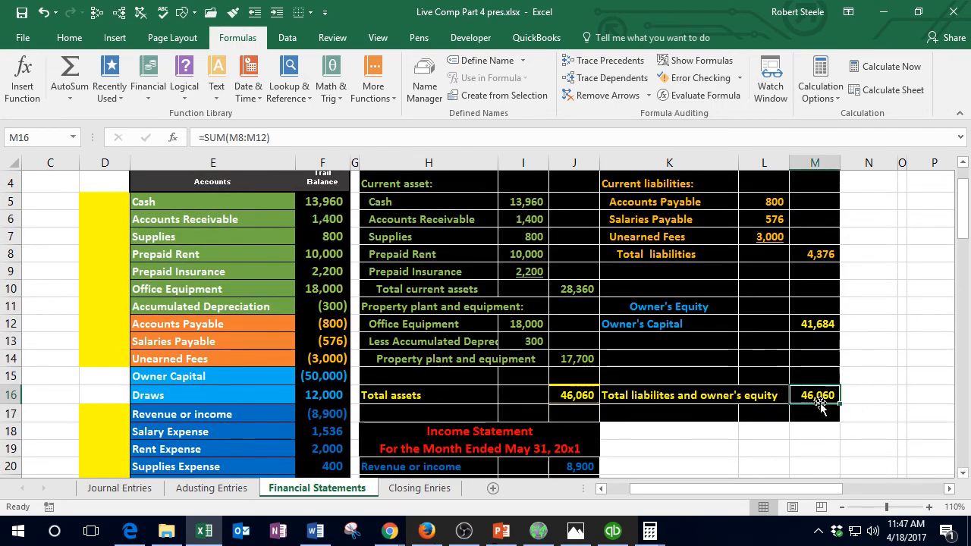
Step: Review how net income in J30 flows through I36 to the ending capital in J39 and Owner's Capital in M12
left_click(816, 324)
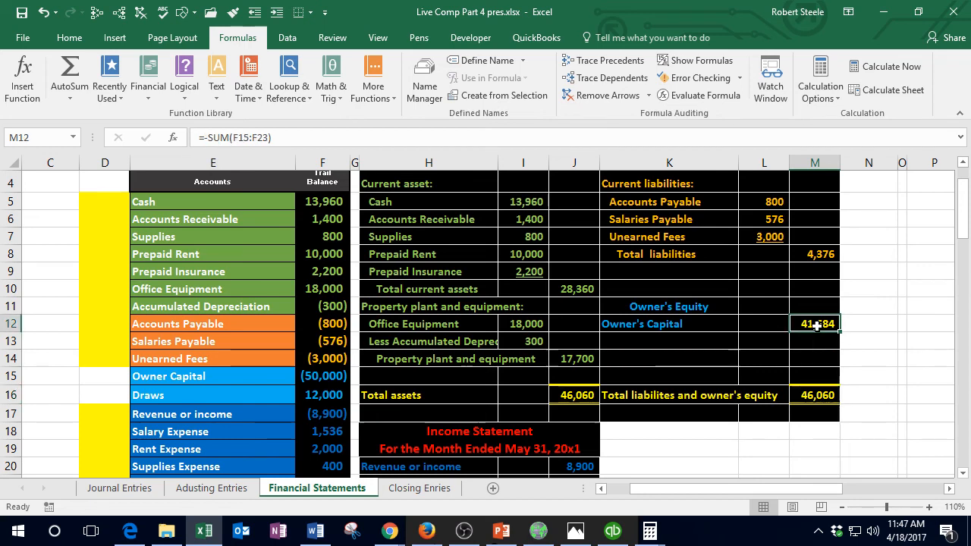
scroll(817, 324, "down", 4)
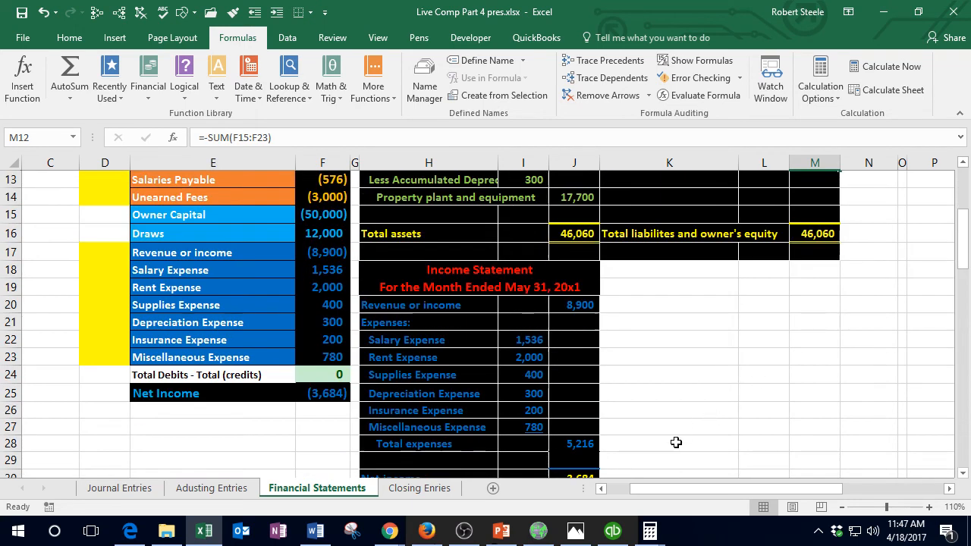
left_click(570, 425)
scroll(570, 425, "down", 4)
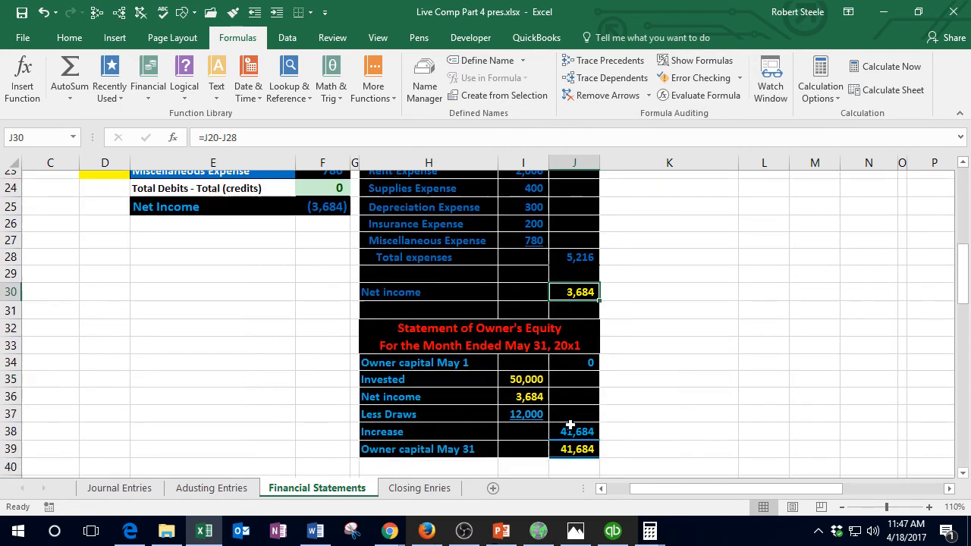
left_click(538, 323)
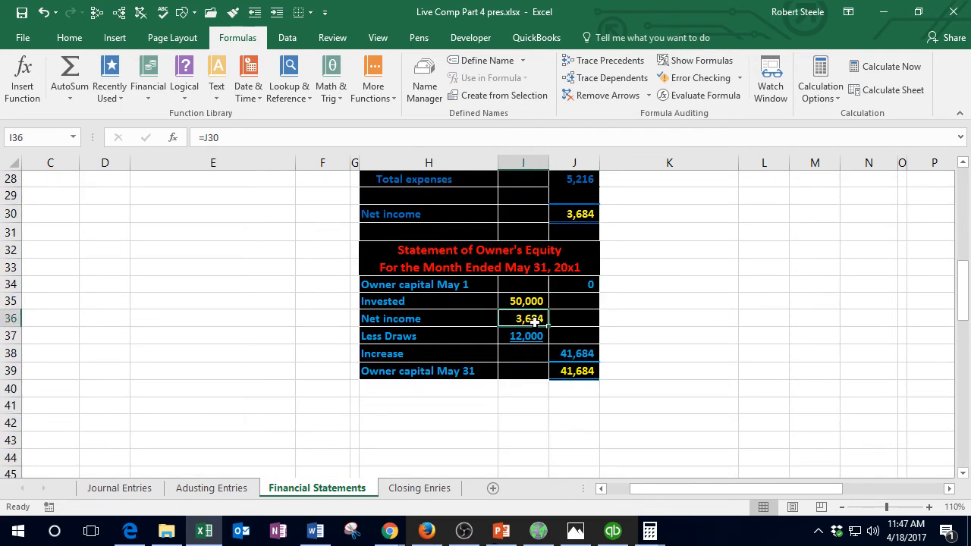
left_click(588, 372)
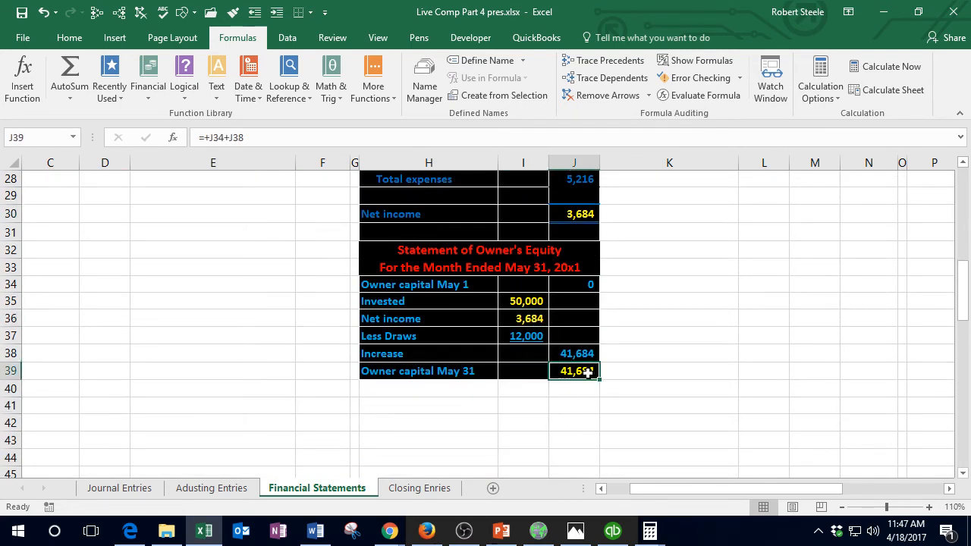
scroll(587, 372, "up", 8)
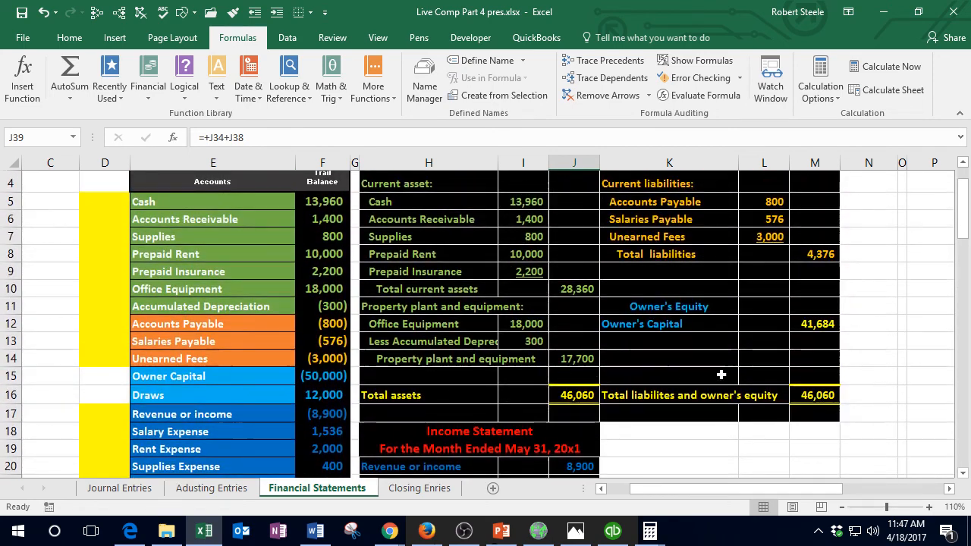
left_click(811, 329)
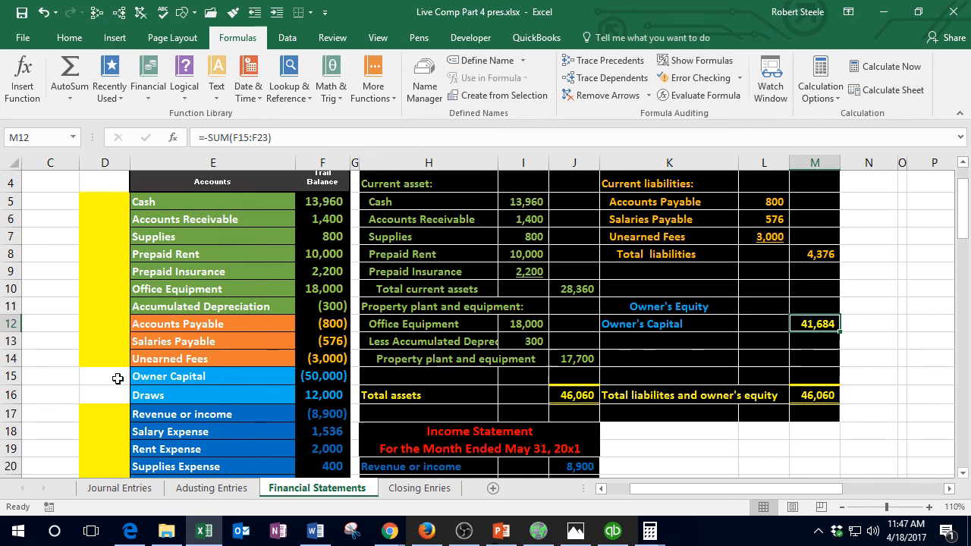
Step: Fill cells D15:D16 beside Owner Capital and Draws with yellow to mark those accounts as used
left_click_drag(86, 375, 87, 388)
right_click(86, 388)
key("Escape")
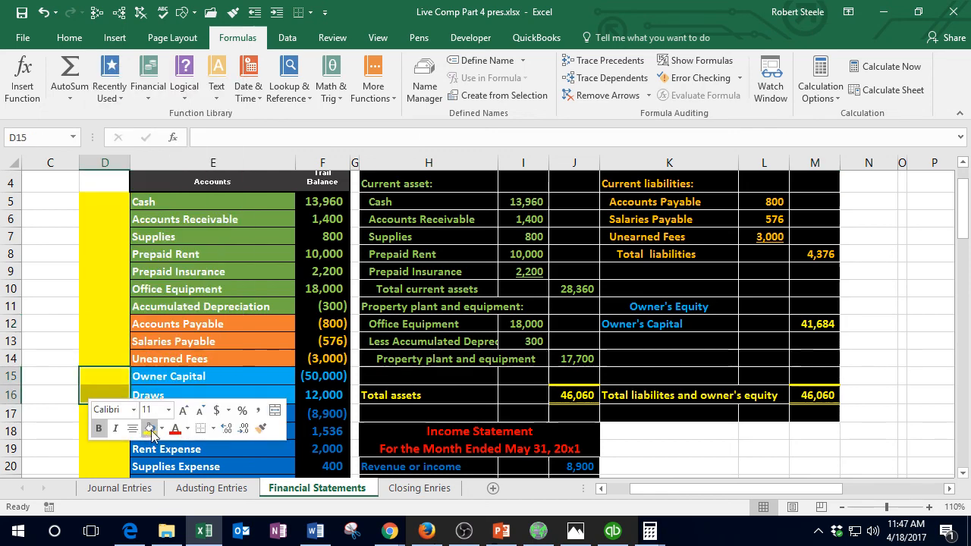
left_click(213, 324)
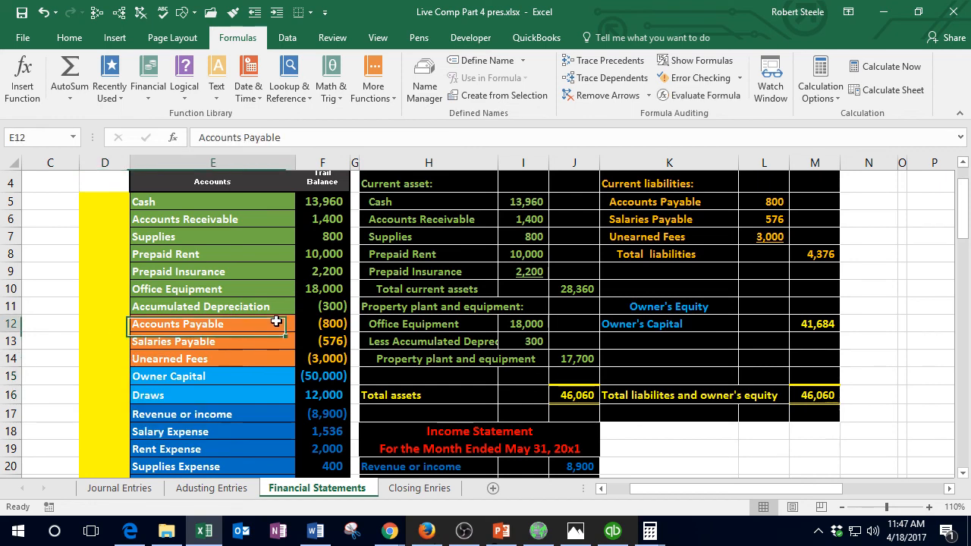
Step: Switch to QuickBooks and open the Balance Sheet report from the open windows
left_click(613, 531)
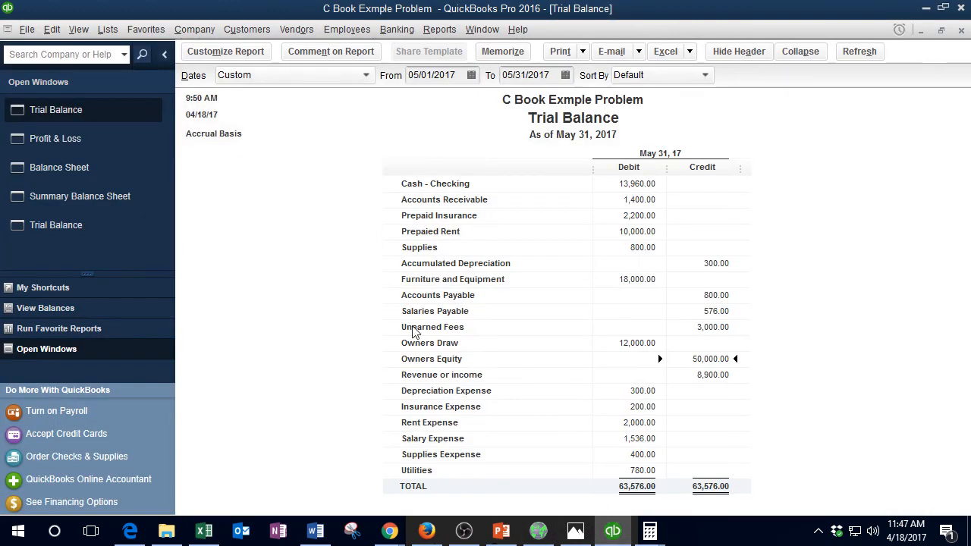
left_click(85, 167)
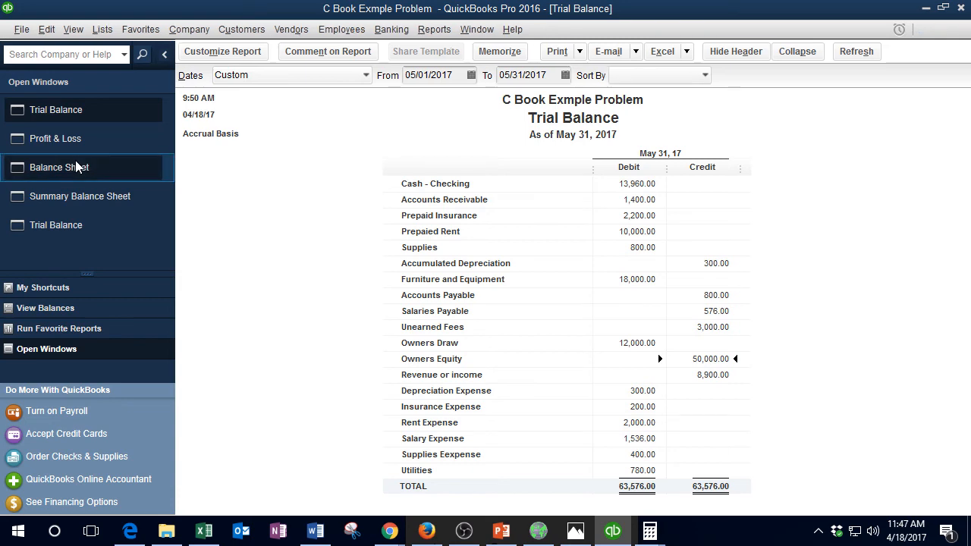
Step: Review the Balance Sheet's total equity and total liabilities and equity, check net income on the Profit & Loss report, and return to the Balance Sheet
scroll(528, 292, "up", 2)
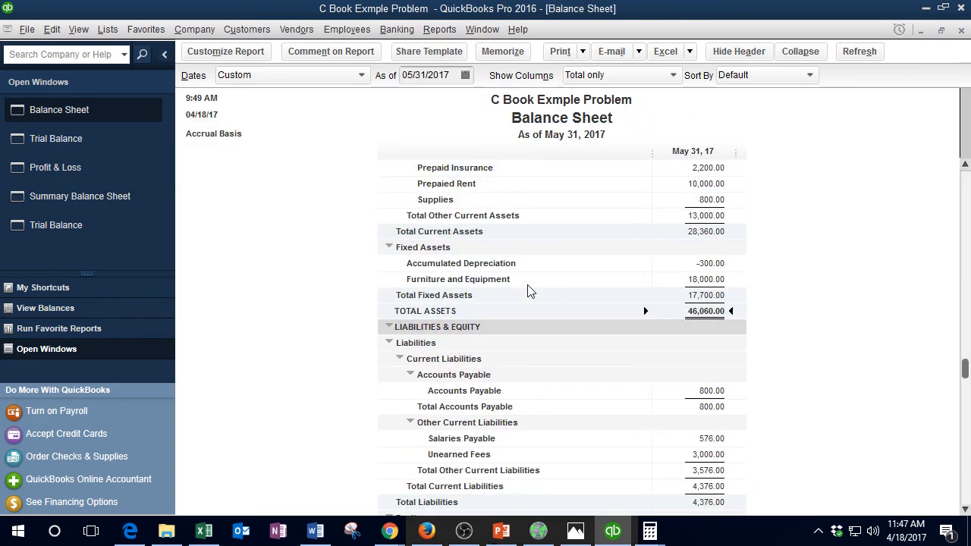
scroll(529, 292, "down", 2)
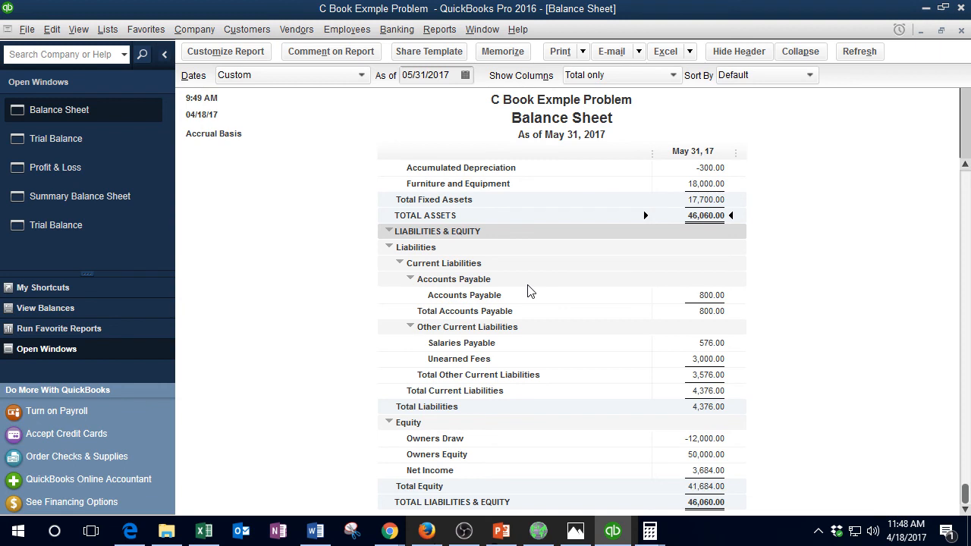
left_click(704, 502)
left_click(704, 487)
left_click(55, 167)
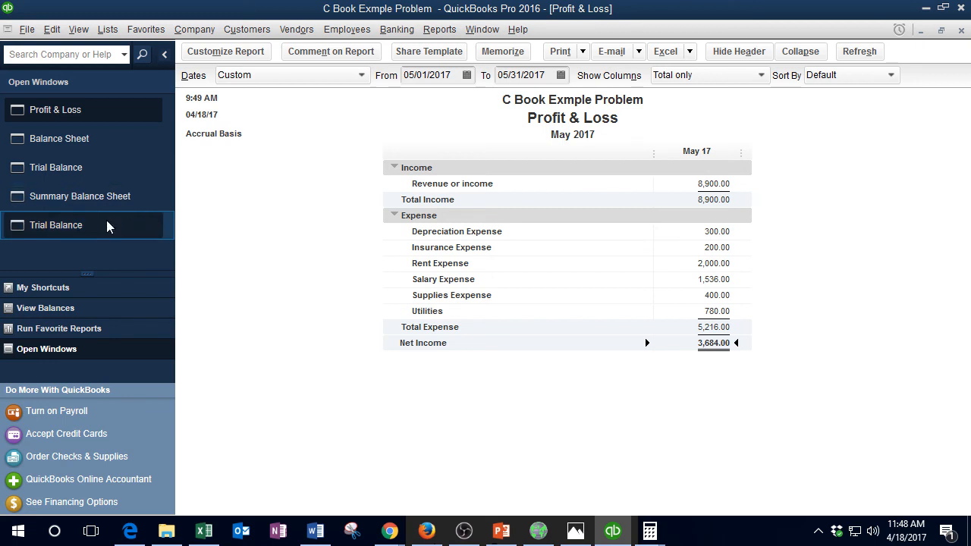
left_click(80, 138)
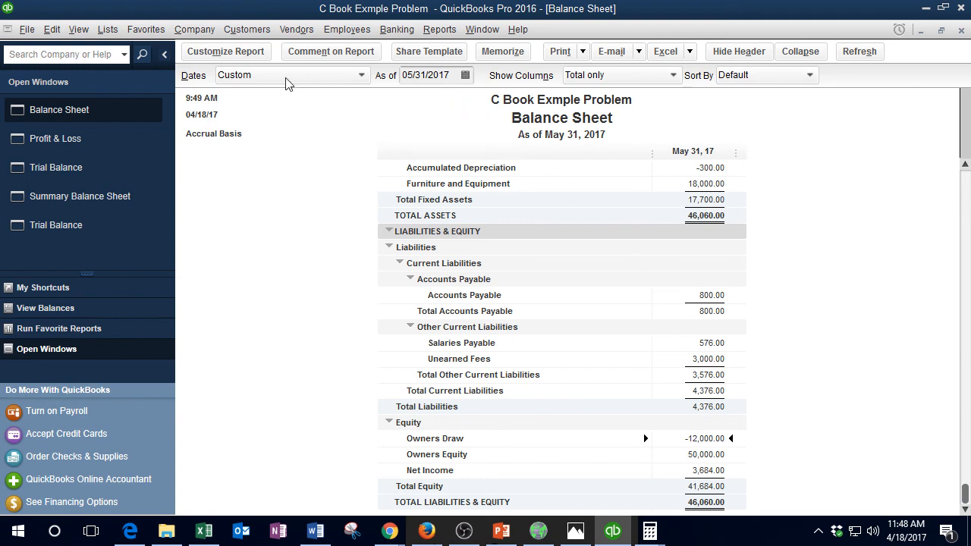
Step: Edit the From date in the Balance Sheet's report customization and apply the settings
left_click(245, 53)
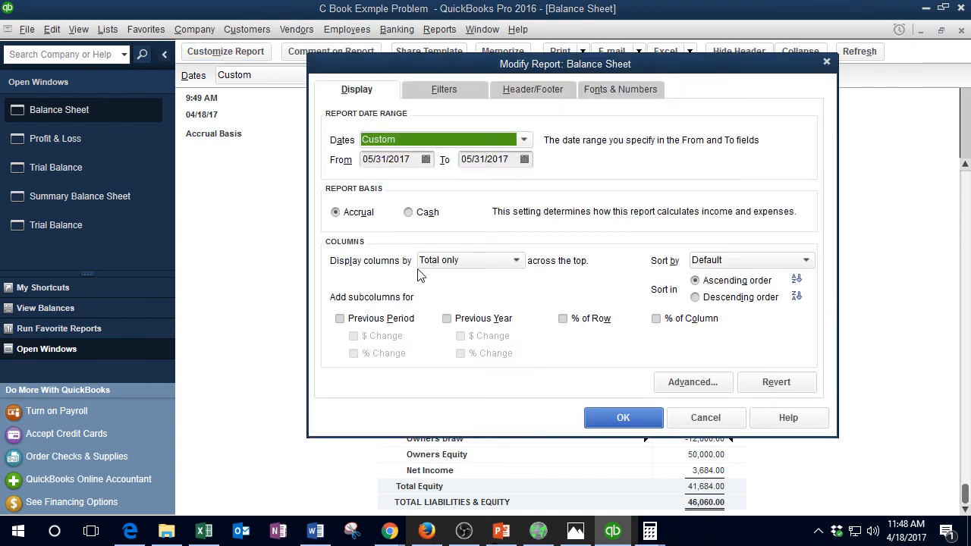
left_click(381, 160)
key("Left")
key("Left")
key("BackSpace")
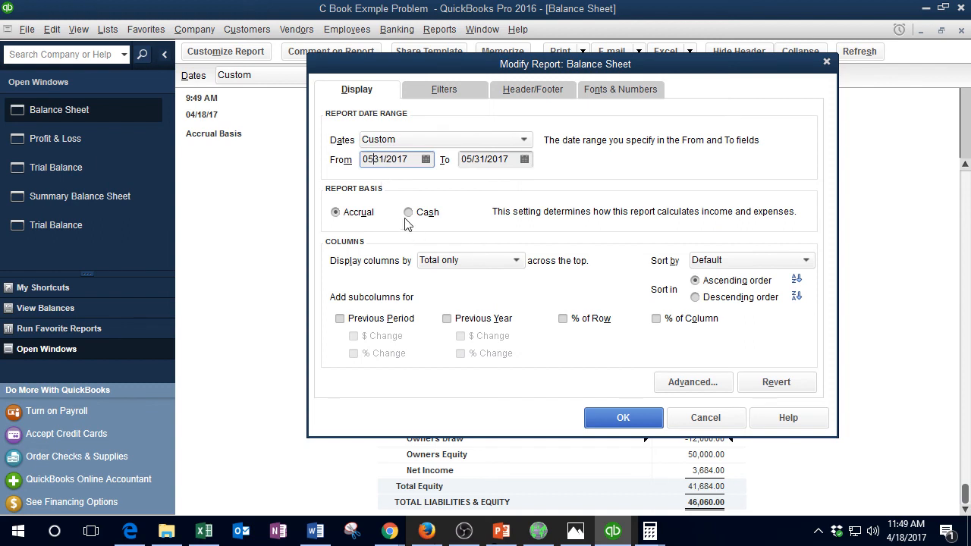
type("/")
key("Delete")
left_click(595, 417)
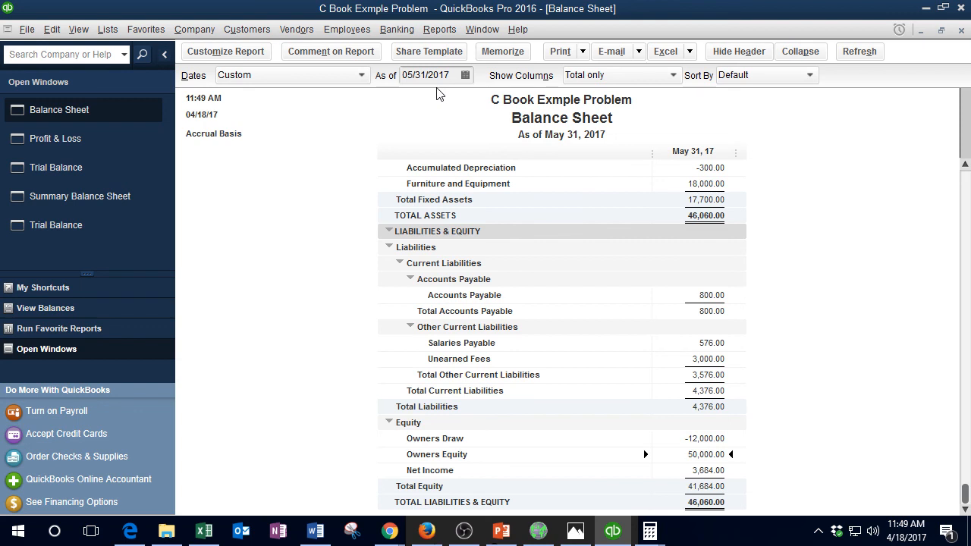
Step: Compare the report's Owners Draw and Net Income lines with the balance sheet on the Financial Statements sheet in Excel
left_click(722, 438)
left_click(718, 470)
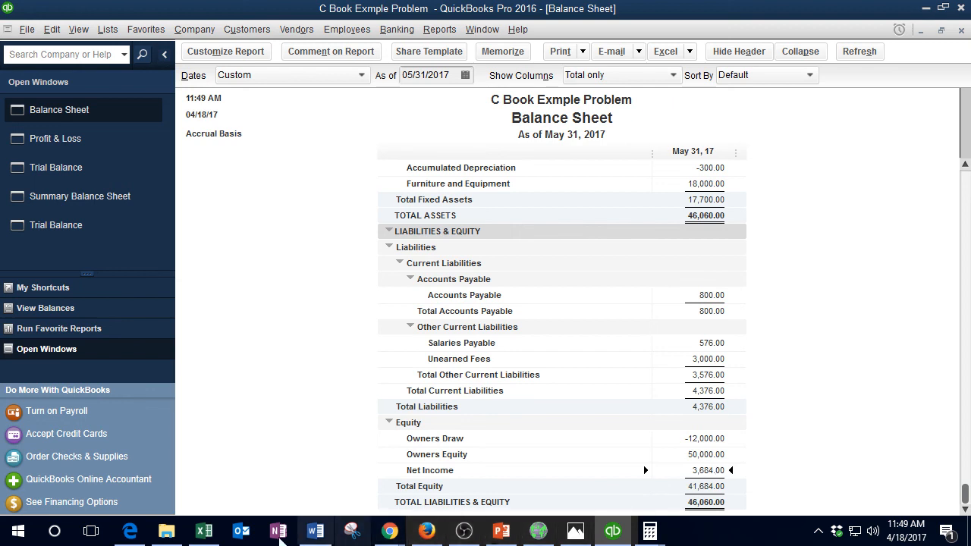
left_click(207, 534)
left_click(577, 360)
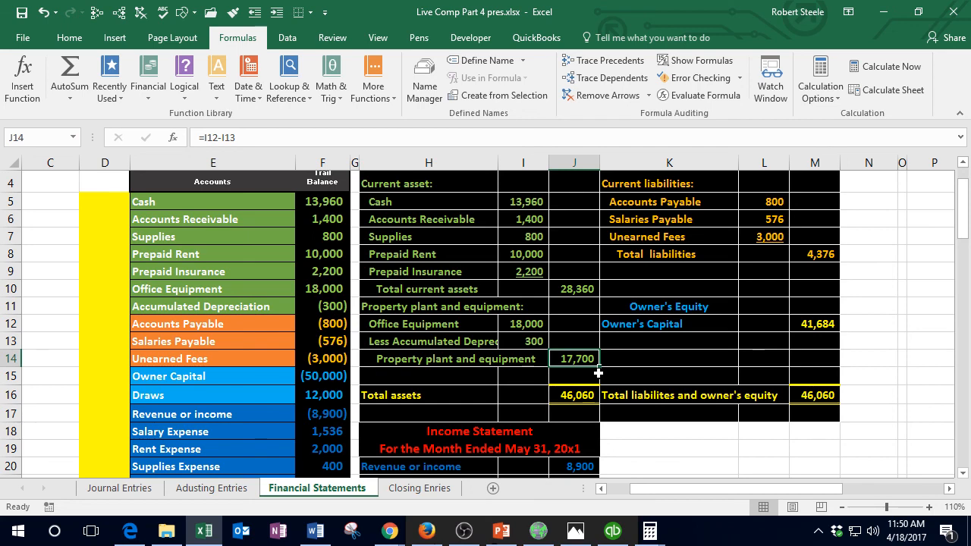
left_click(598, 374)
scroll(597, 374, "up", 1)
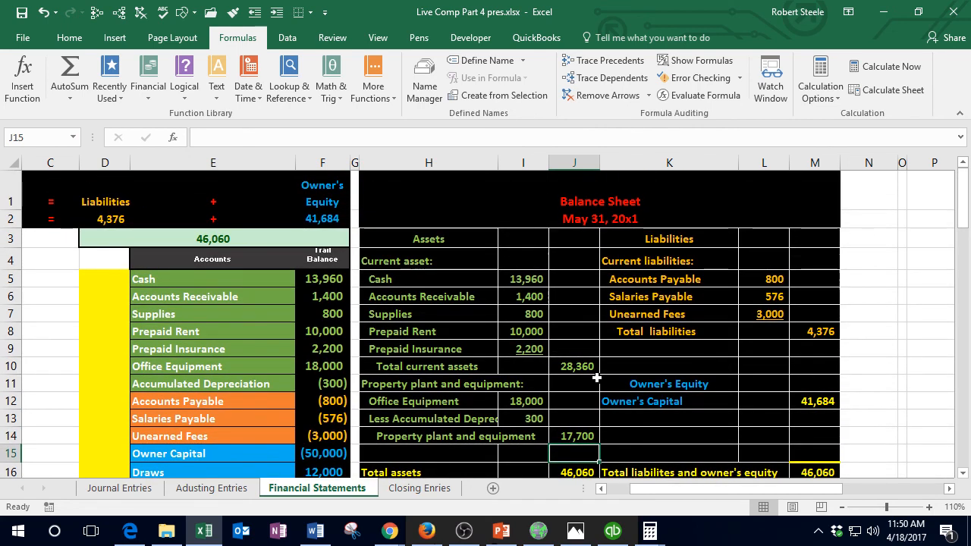
scroll(597, 377, "down", 1)
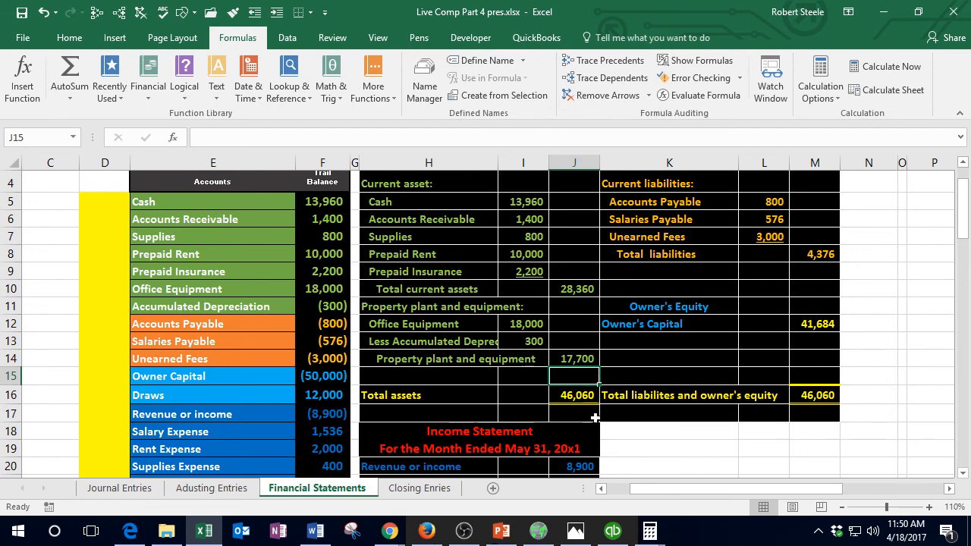
Step: Switch to QuickBooks and review the asset sections of the Balance Sheet report from Cash - Checking to Total Assets
left_click(611, 529)
scroll(586, 415, "up", 3)
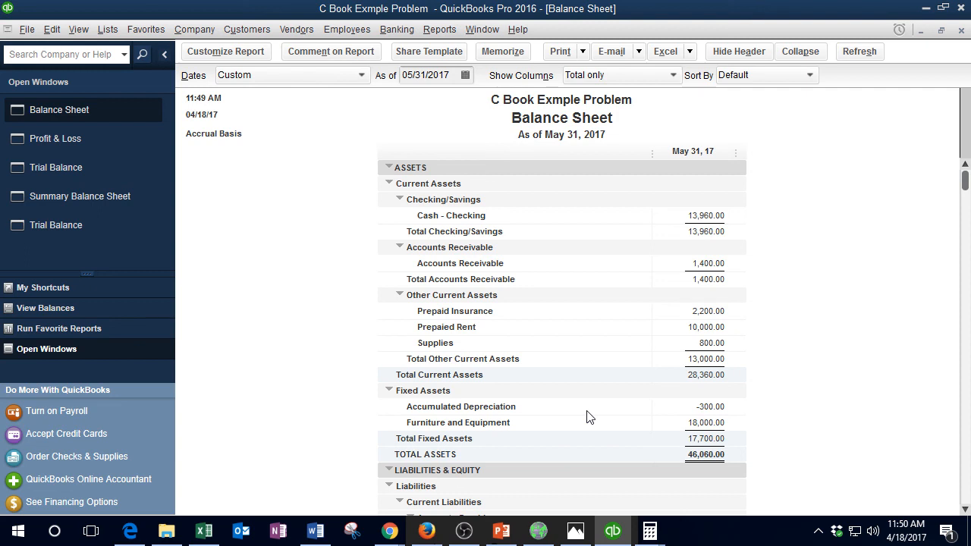
scroll(587, 417, "down", 3)
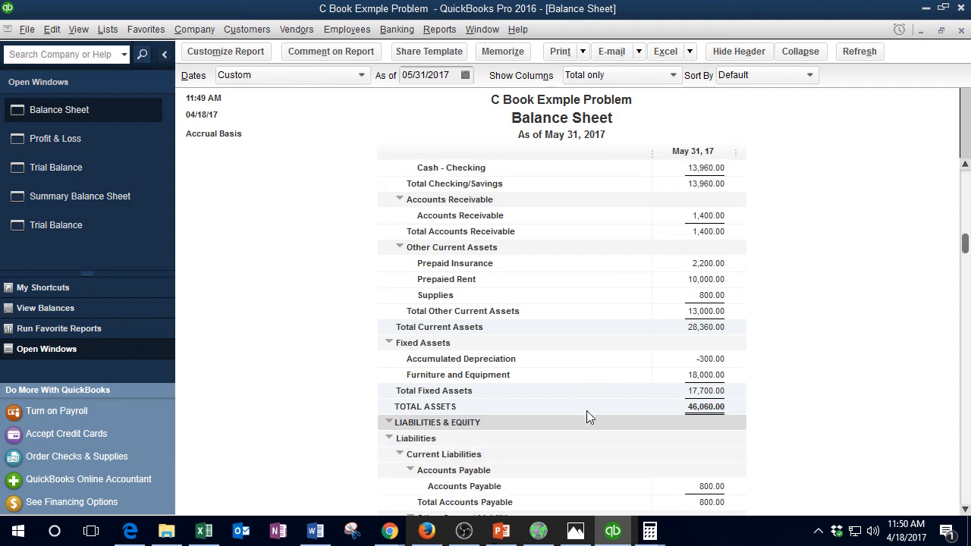
scroll(586, 416, "up", 3)
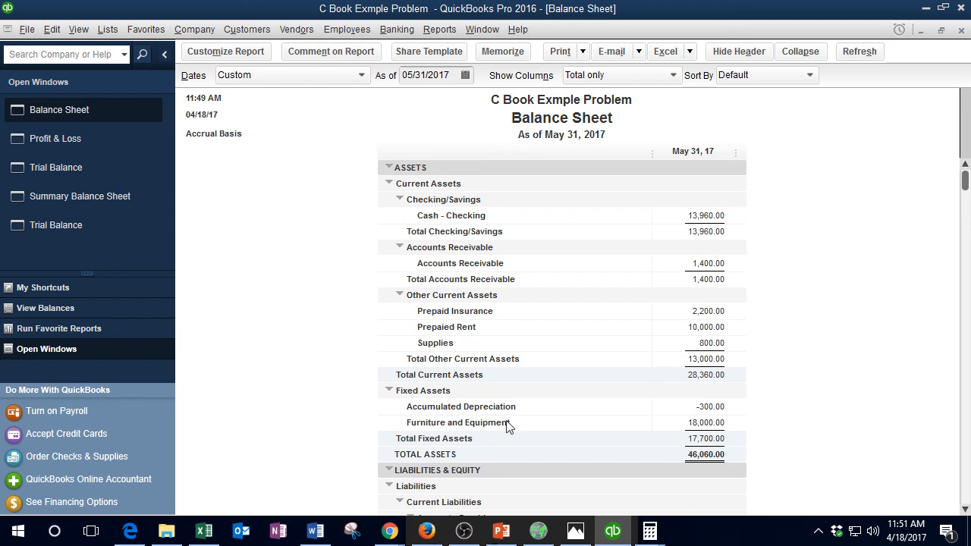
Step: Switch to Excel, open the Closing Enries sheet and select cell I14 in the Adjustment column beside Unearned Fees
left_click(203, 531)
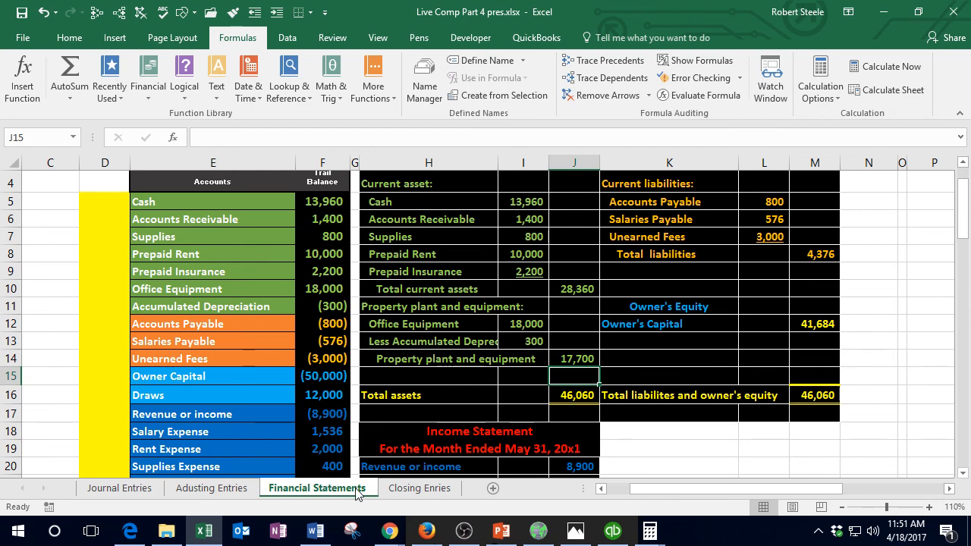
left_click(412, 489)
left_click(453, 431)
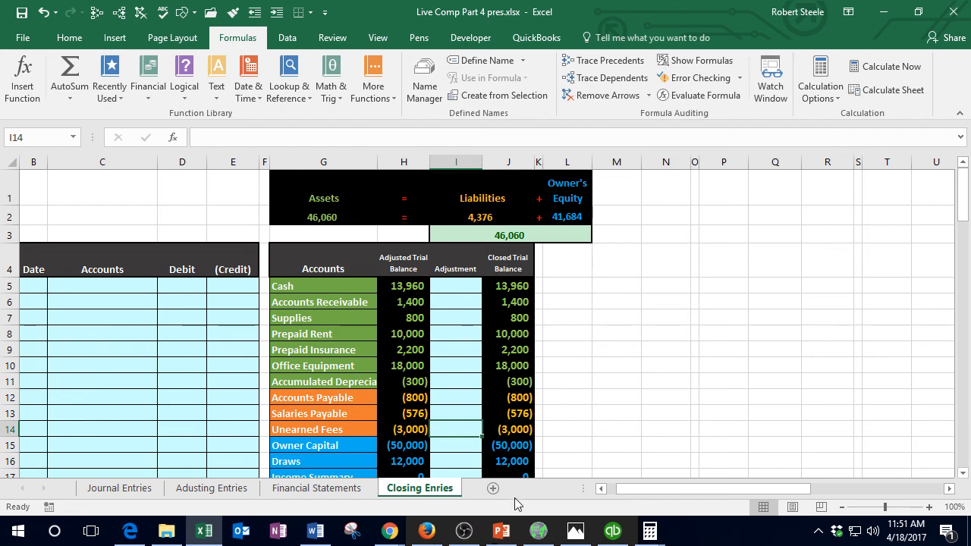
left_click(465, 531)
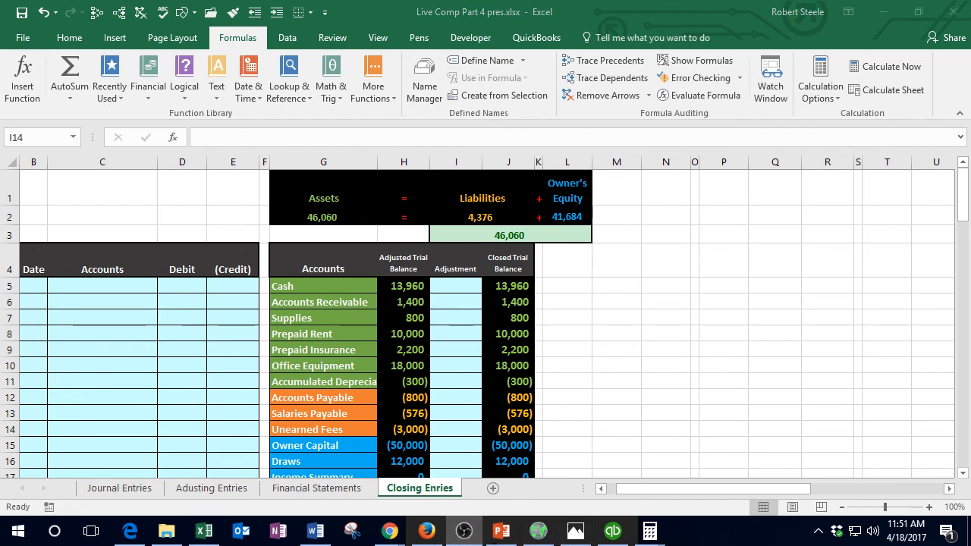